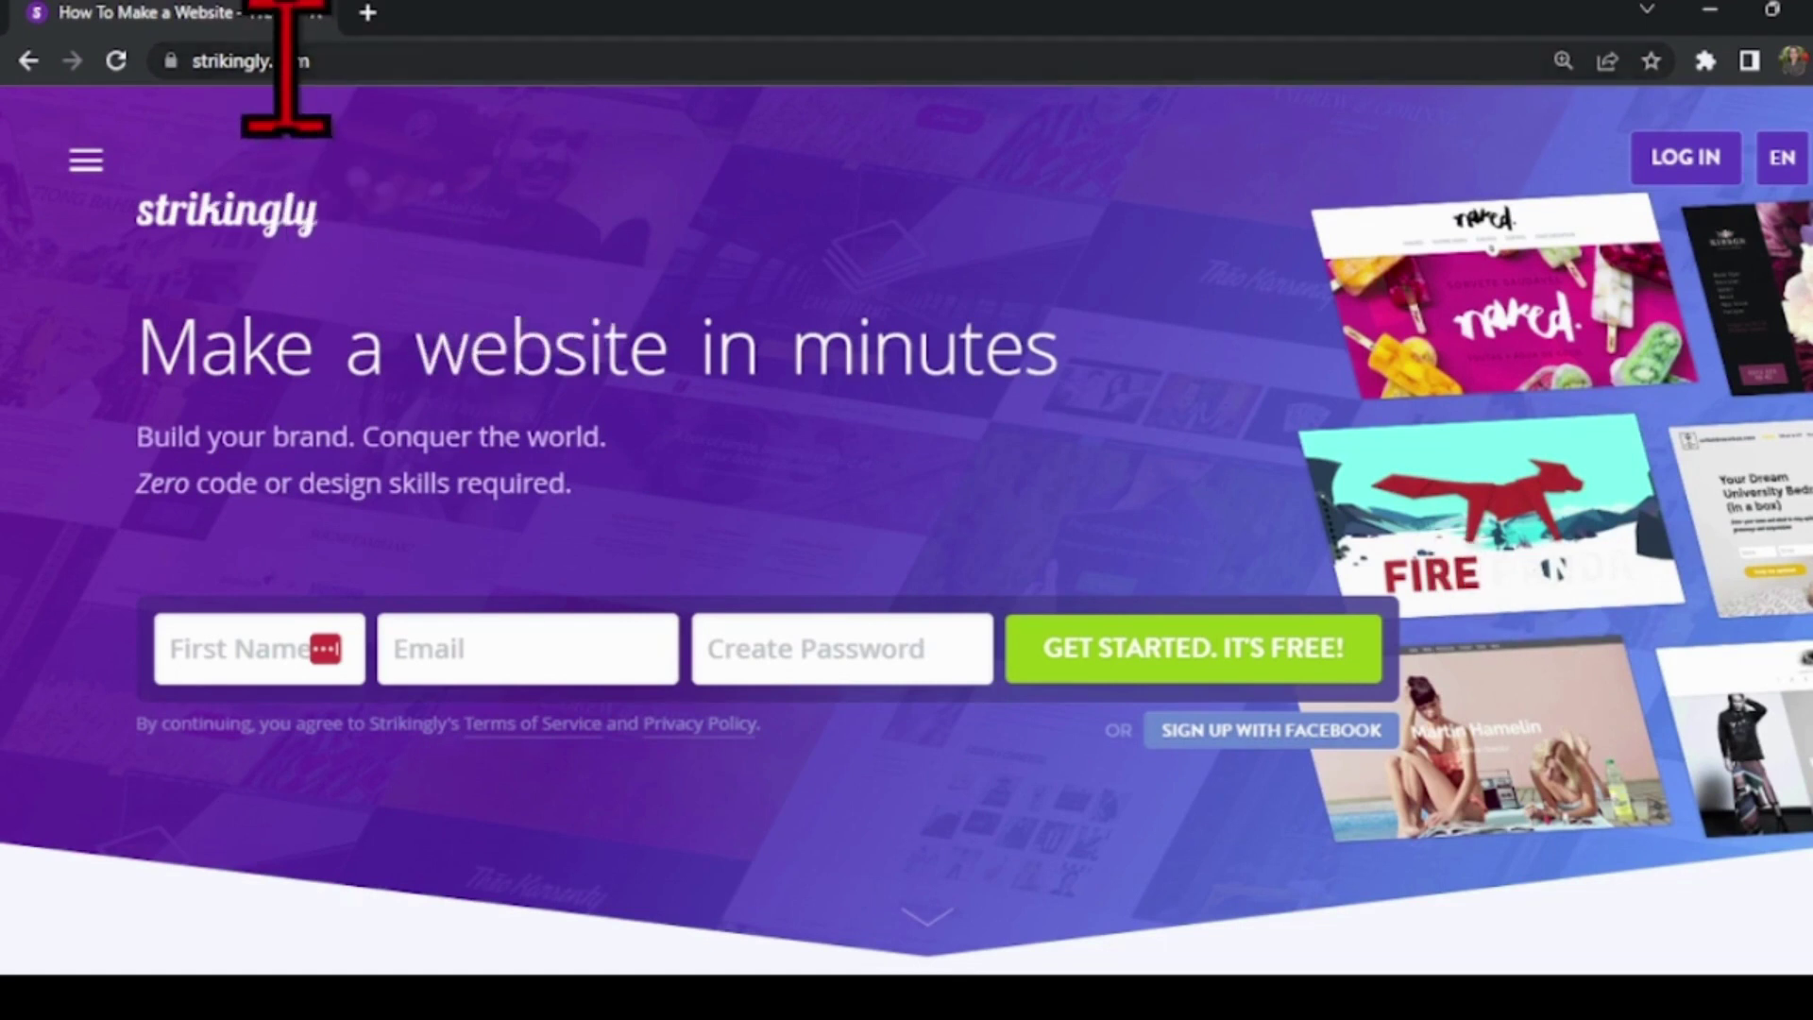
Step: Go to Strikingly and sign in with the saved account credentials
{"action": "left_click", "coordinate": [337, 61]}
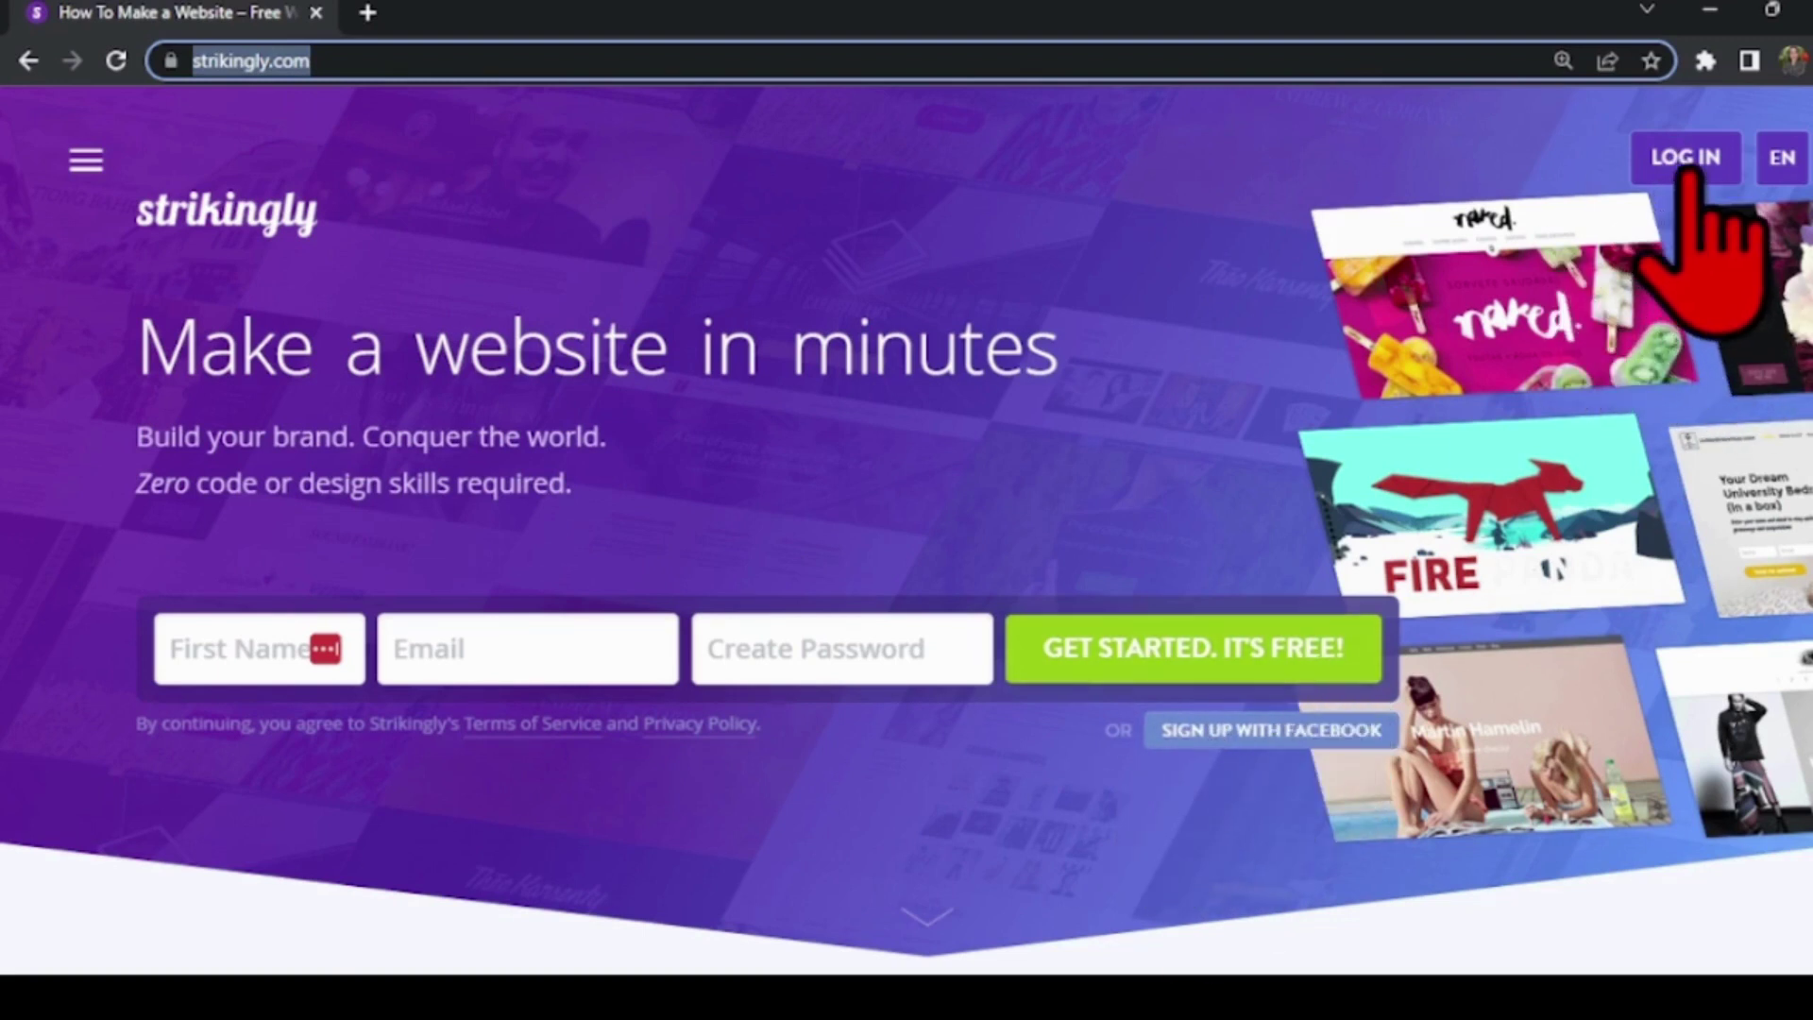
{"action": "left_click", "coordinate": [1695, 171]}
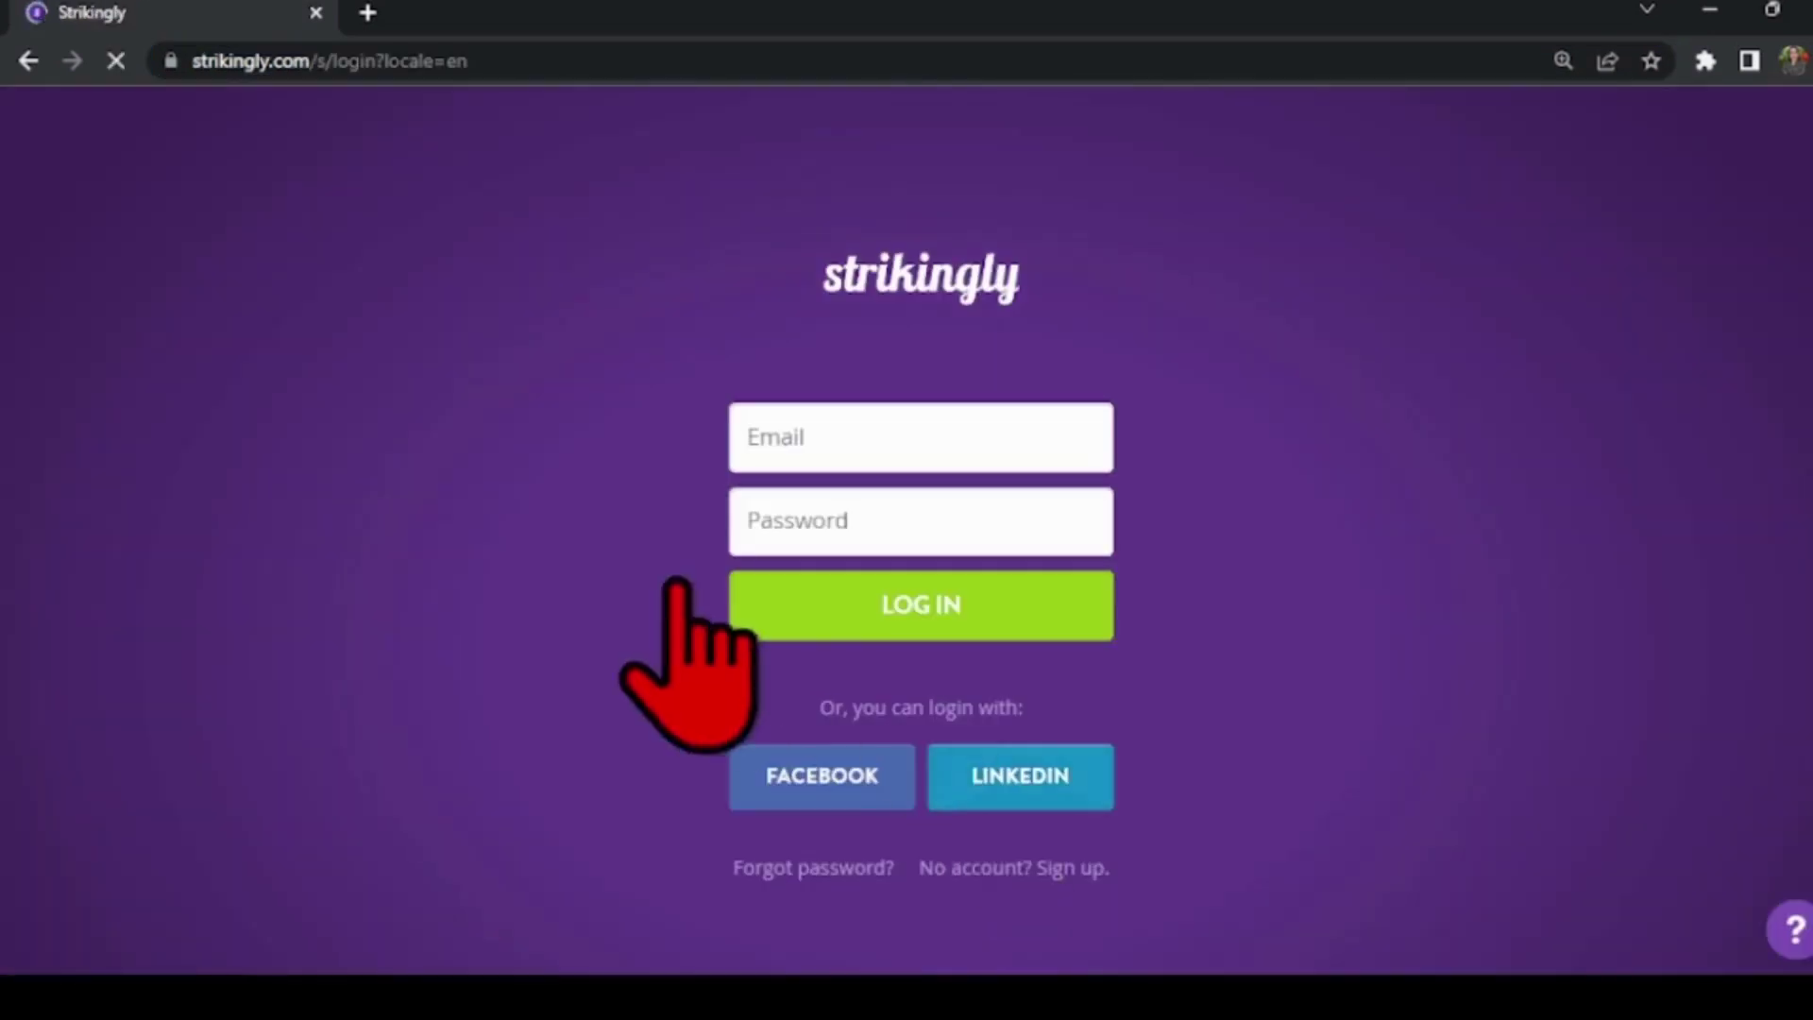
{"action": "left_click", "coordinate": [875, 545]}
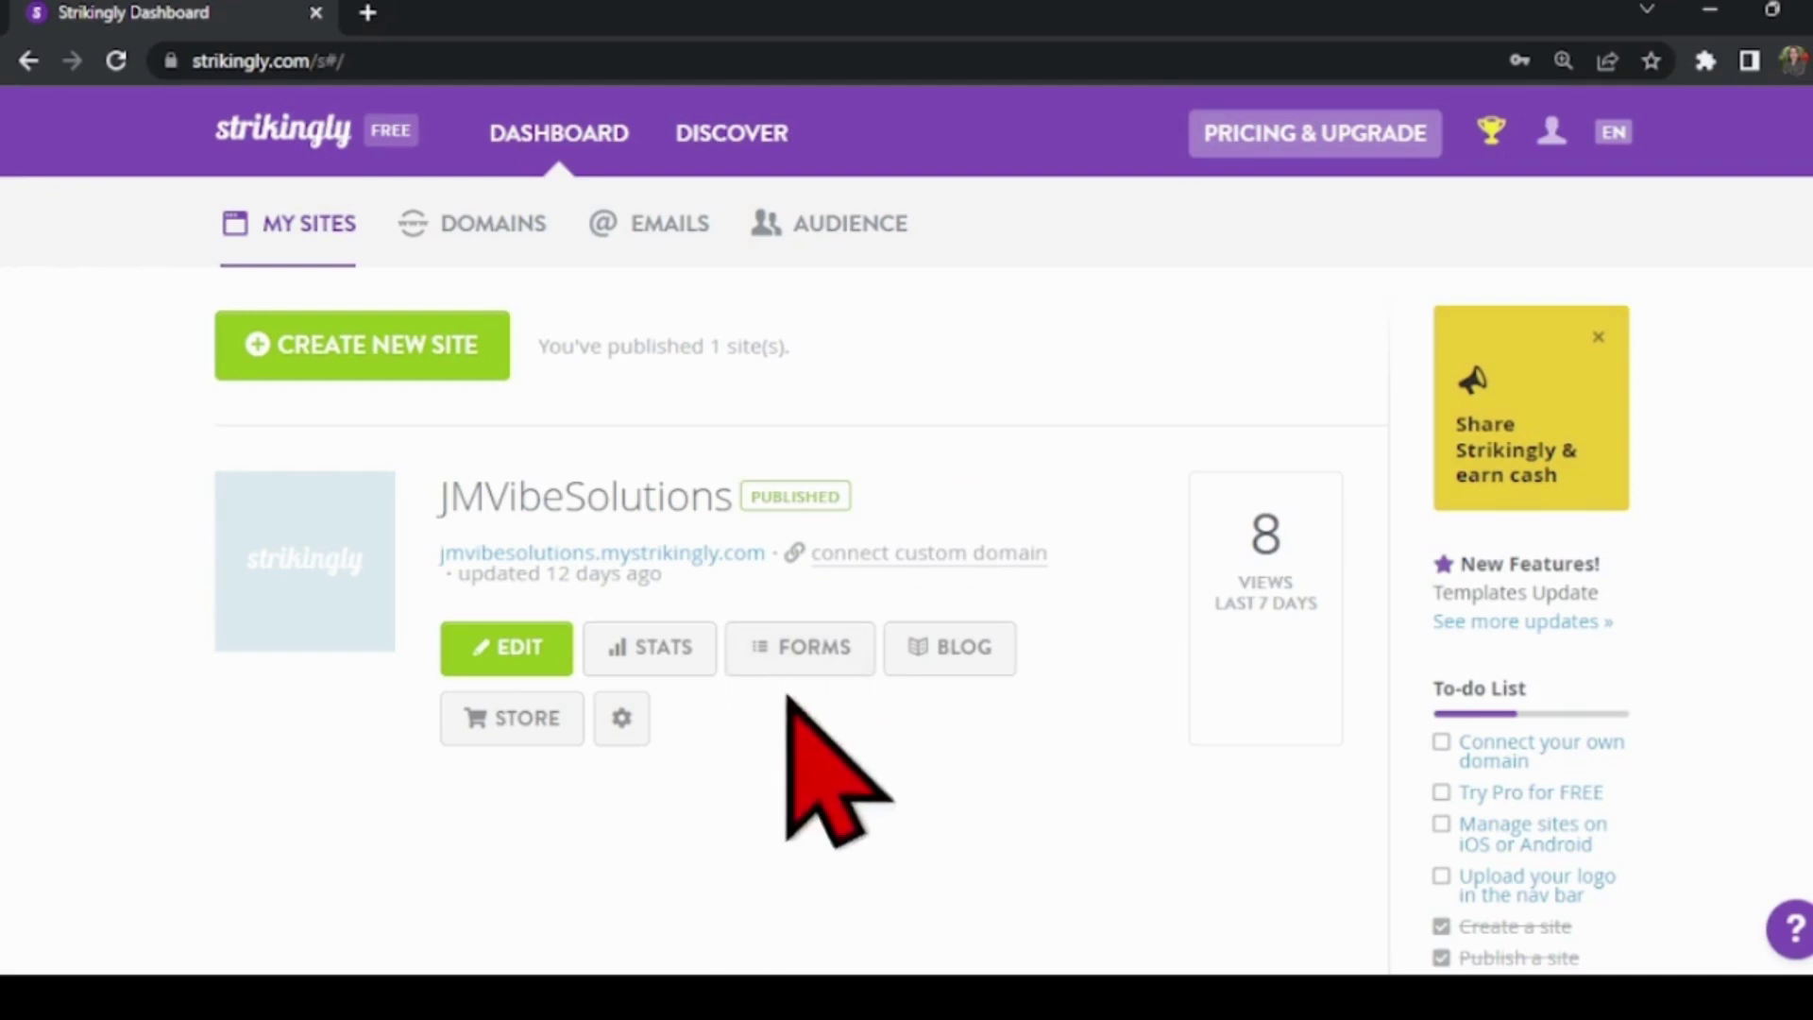
Step: Open the live JMVibeSolutions site and visit Home, Portfolio, Certificates, Service and Rates, and Book an Appointment
{"action": "left_click", "coordinate": [694, 556]}
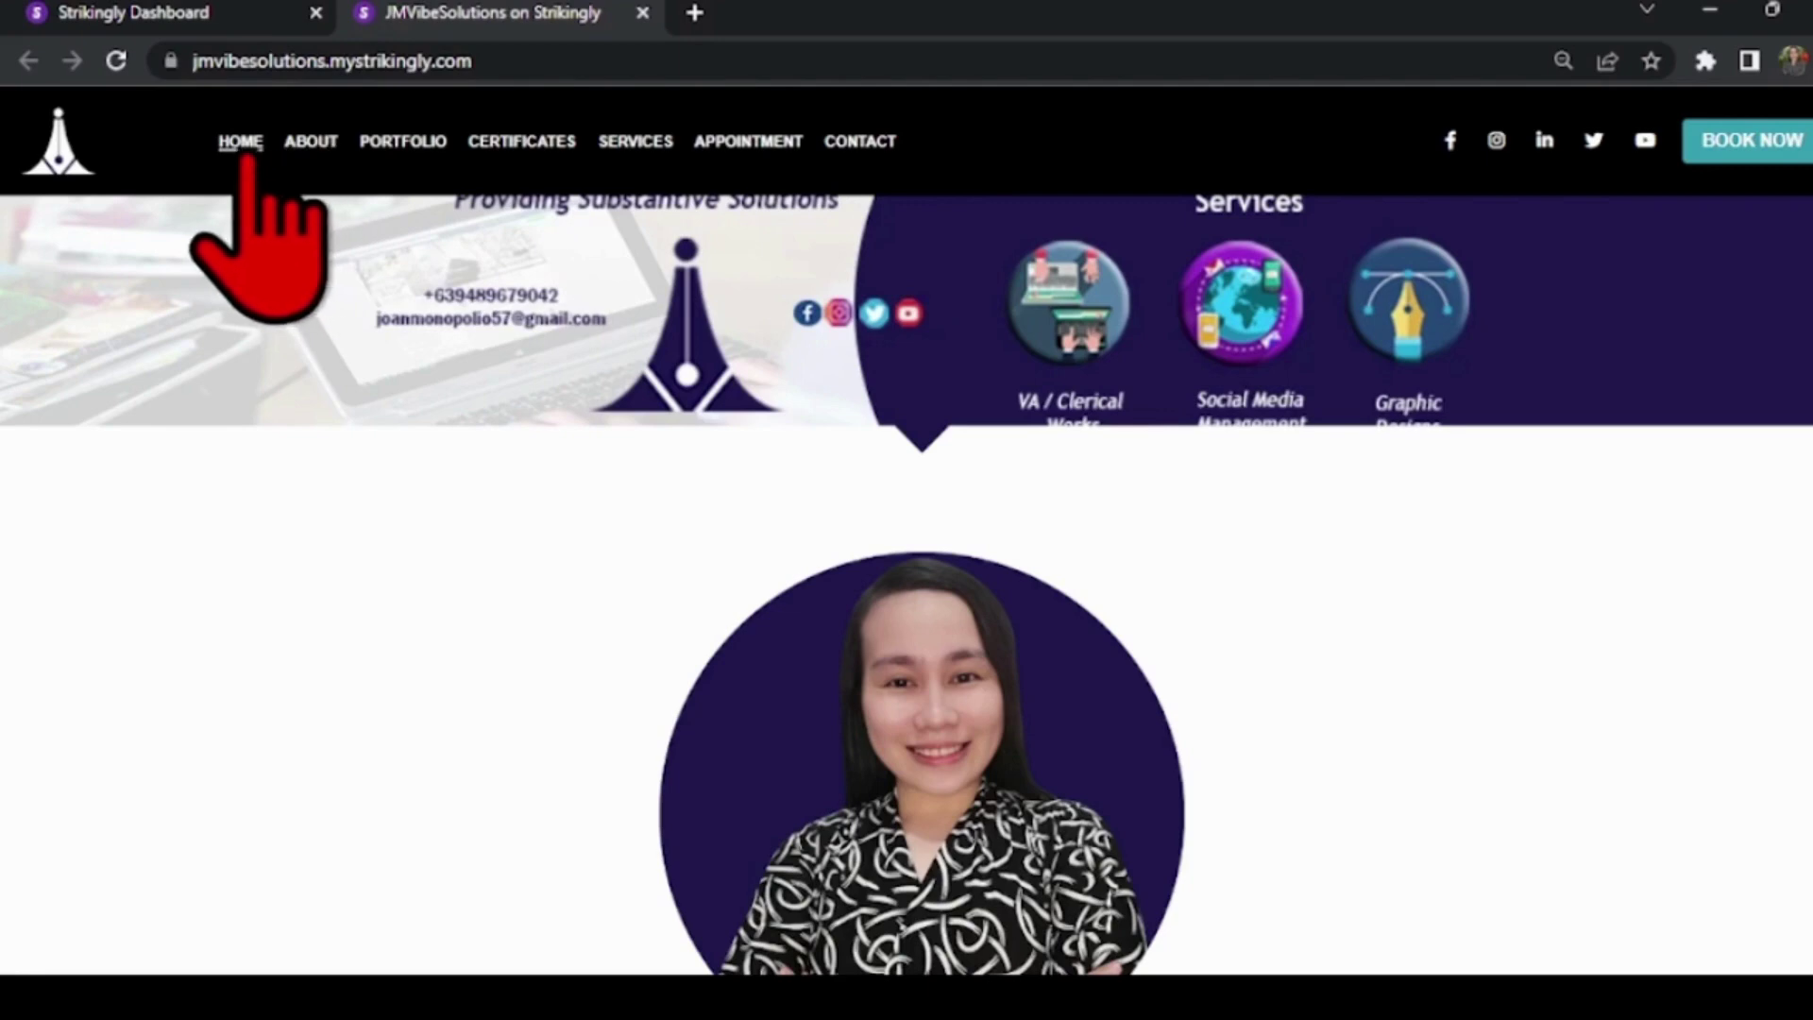
{"action": "left_click", "coordinate": [244, 149]}
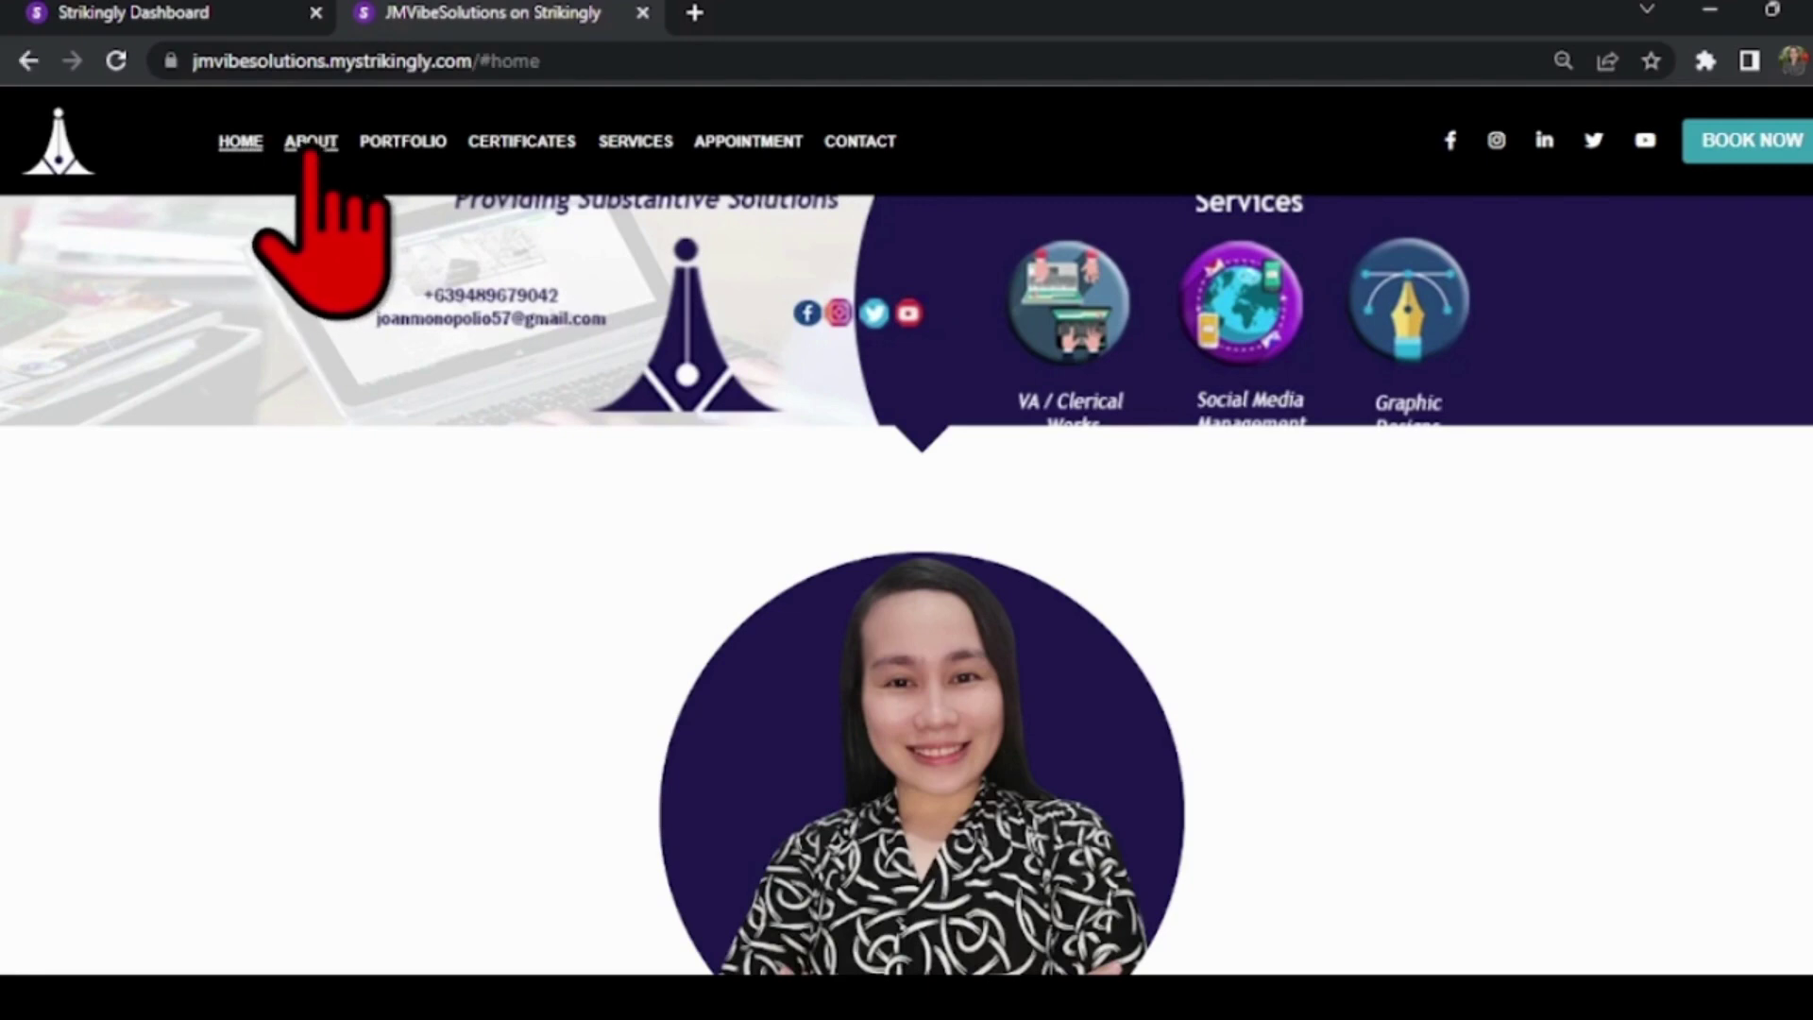
{"action": "scroll", "coordinate": [488, 560], "scroll_direction": "down", "scroll_amount": 3}
{"action": "scroll", "coordinate": [496, 536], "scroll_direction": "down", "scroll_amount": 3}
{"action": "left_click", "coordinate": [402, 148]}
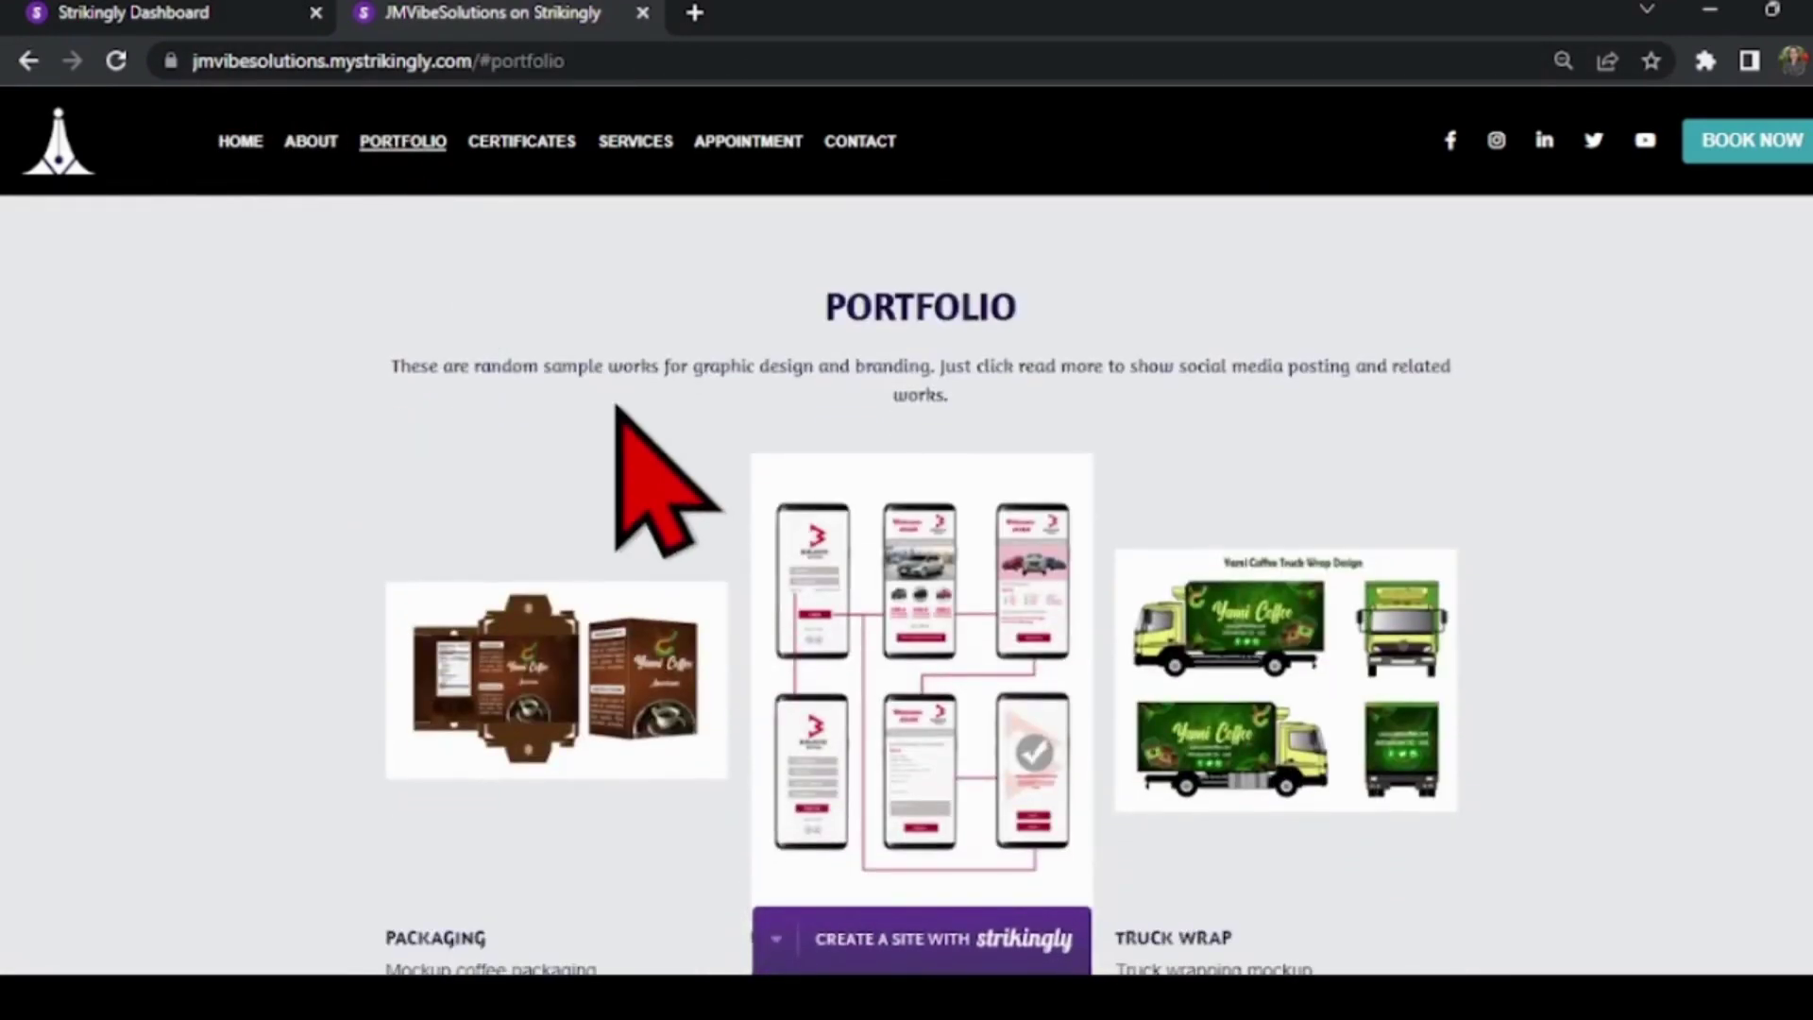
{"action": "scroll", "coordinate": [624, 447], "scroll_direction": "down", "scroll_amount": 2}
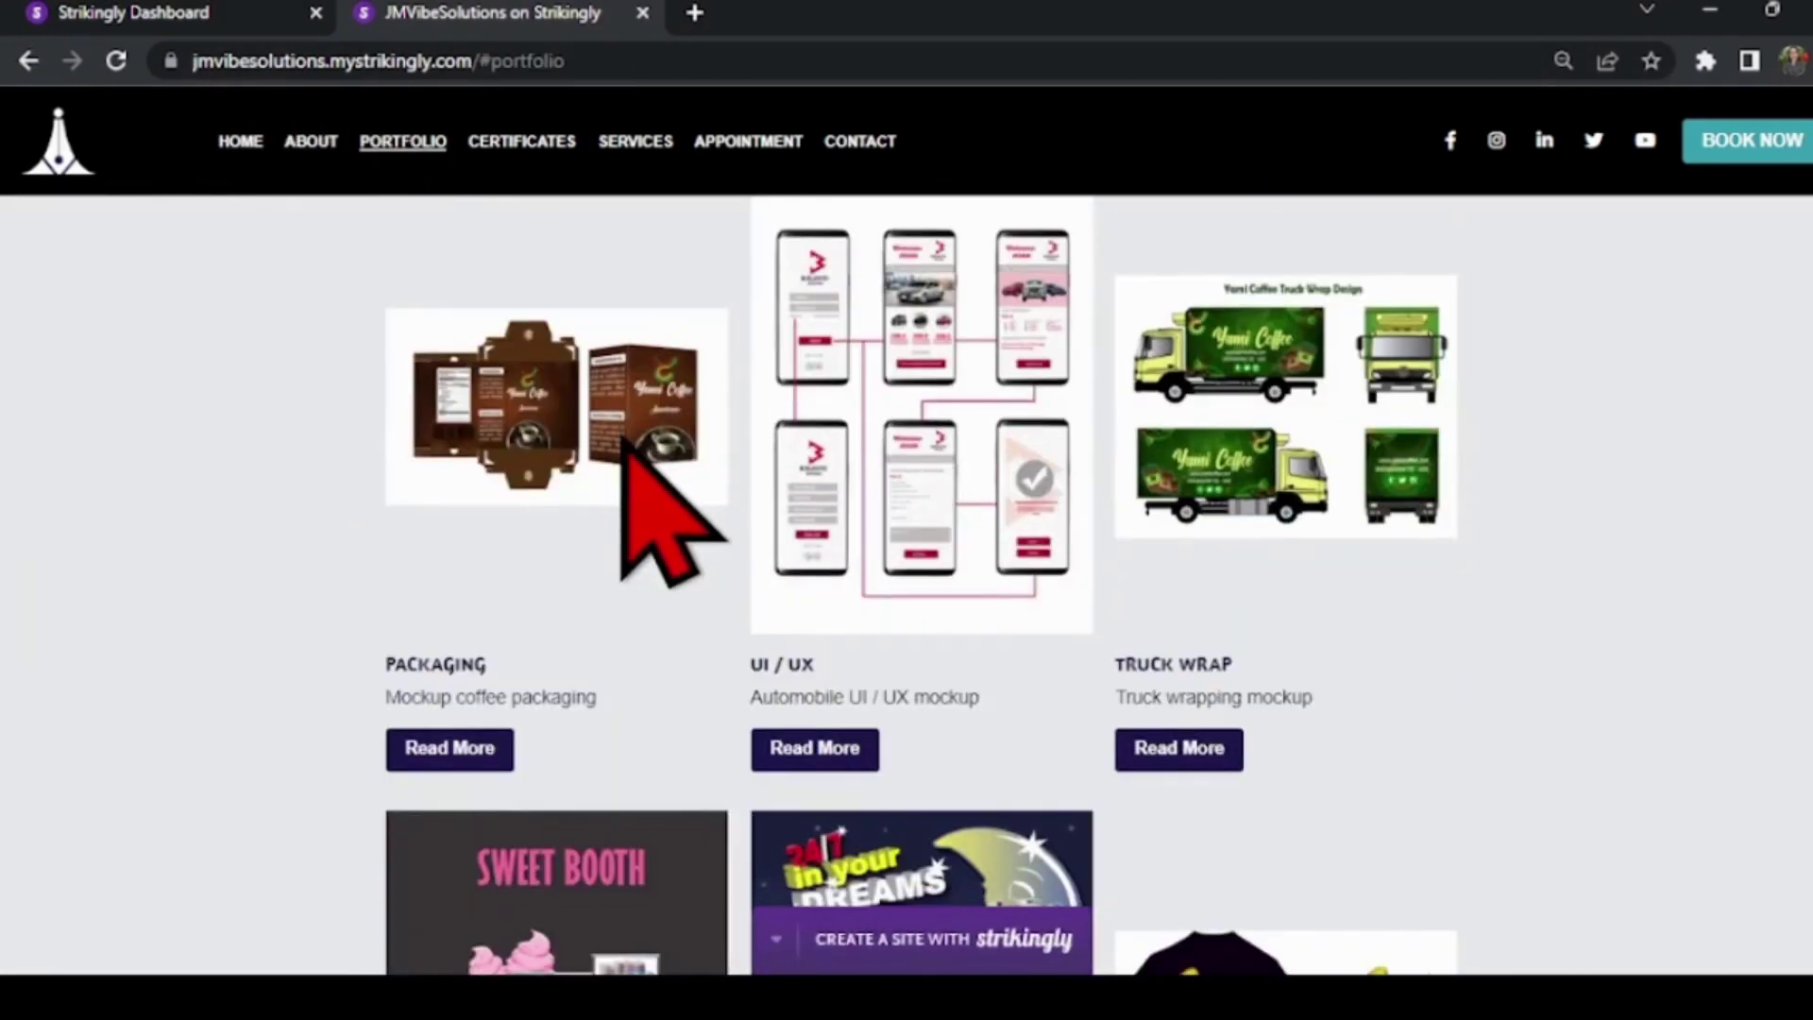
{"action": "left_click", "coordinate": [521, 142]}
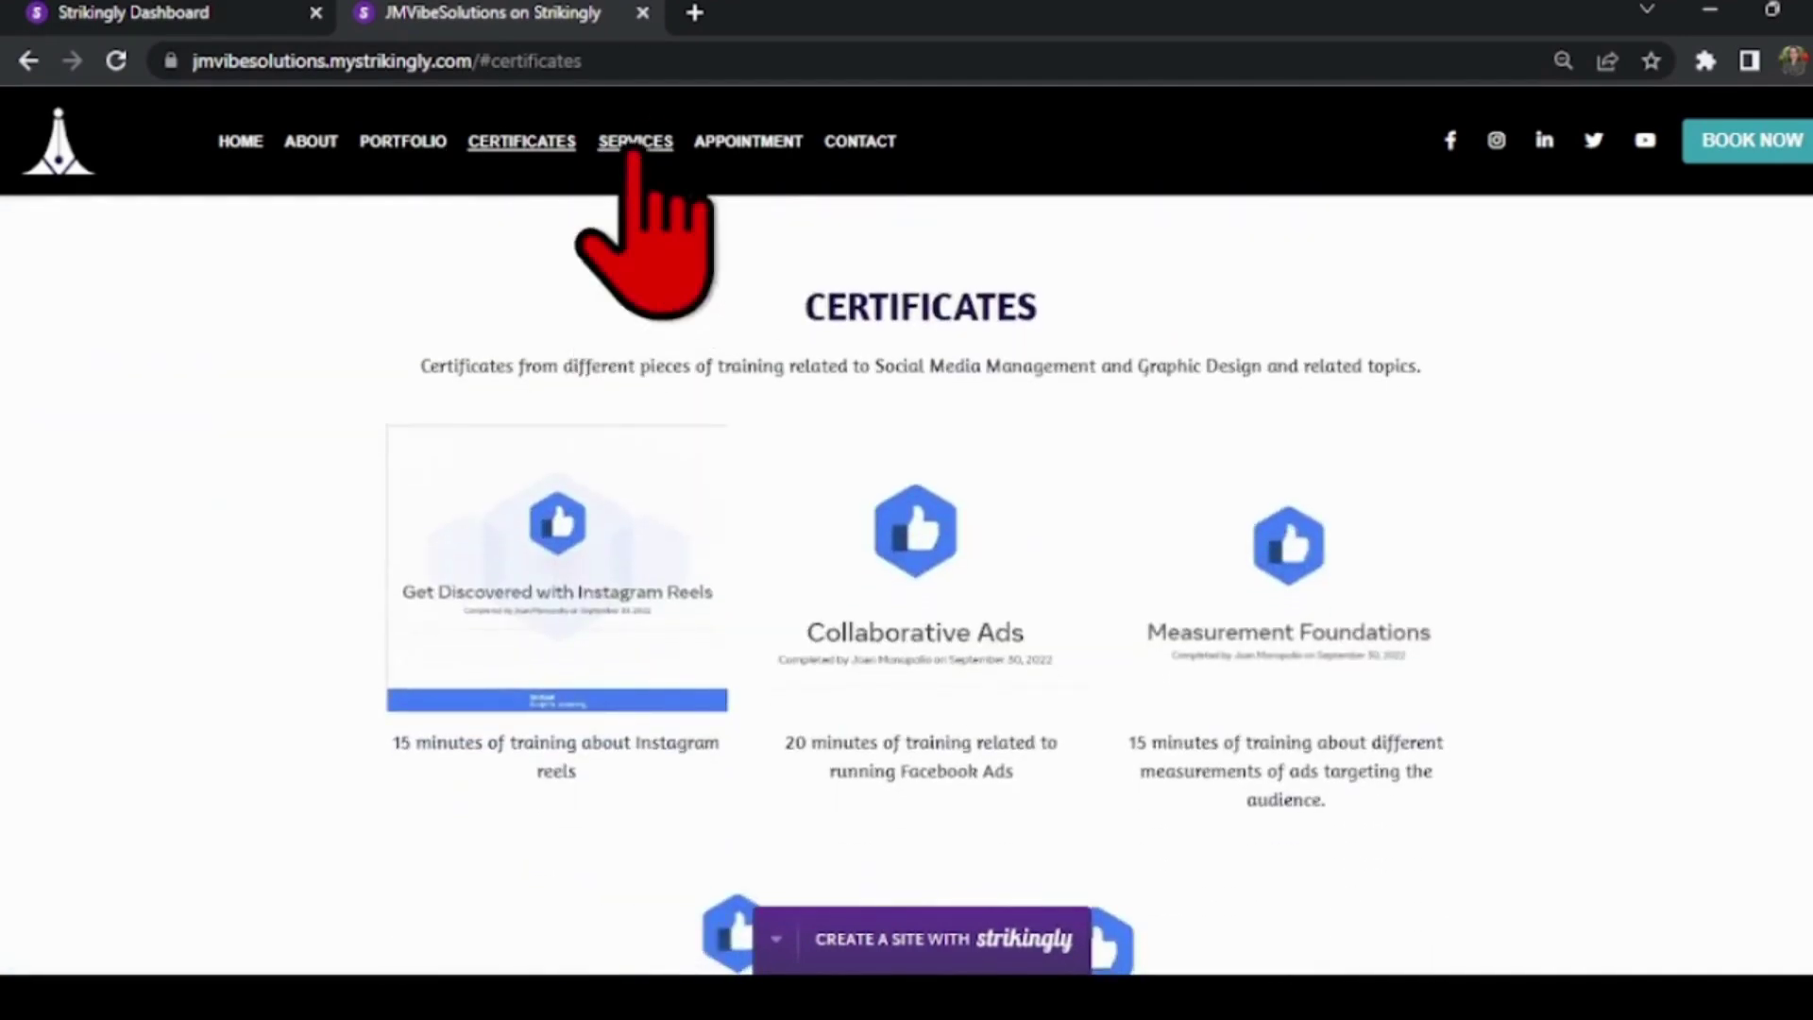
{"action": "left_click", "coordinate": [635, 141]}
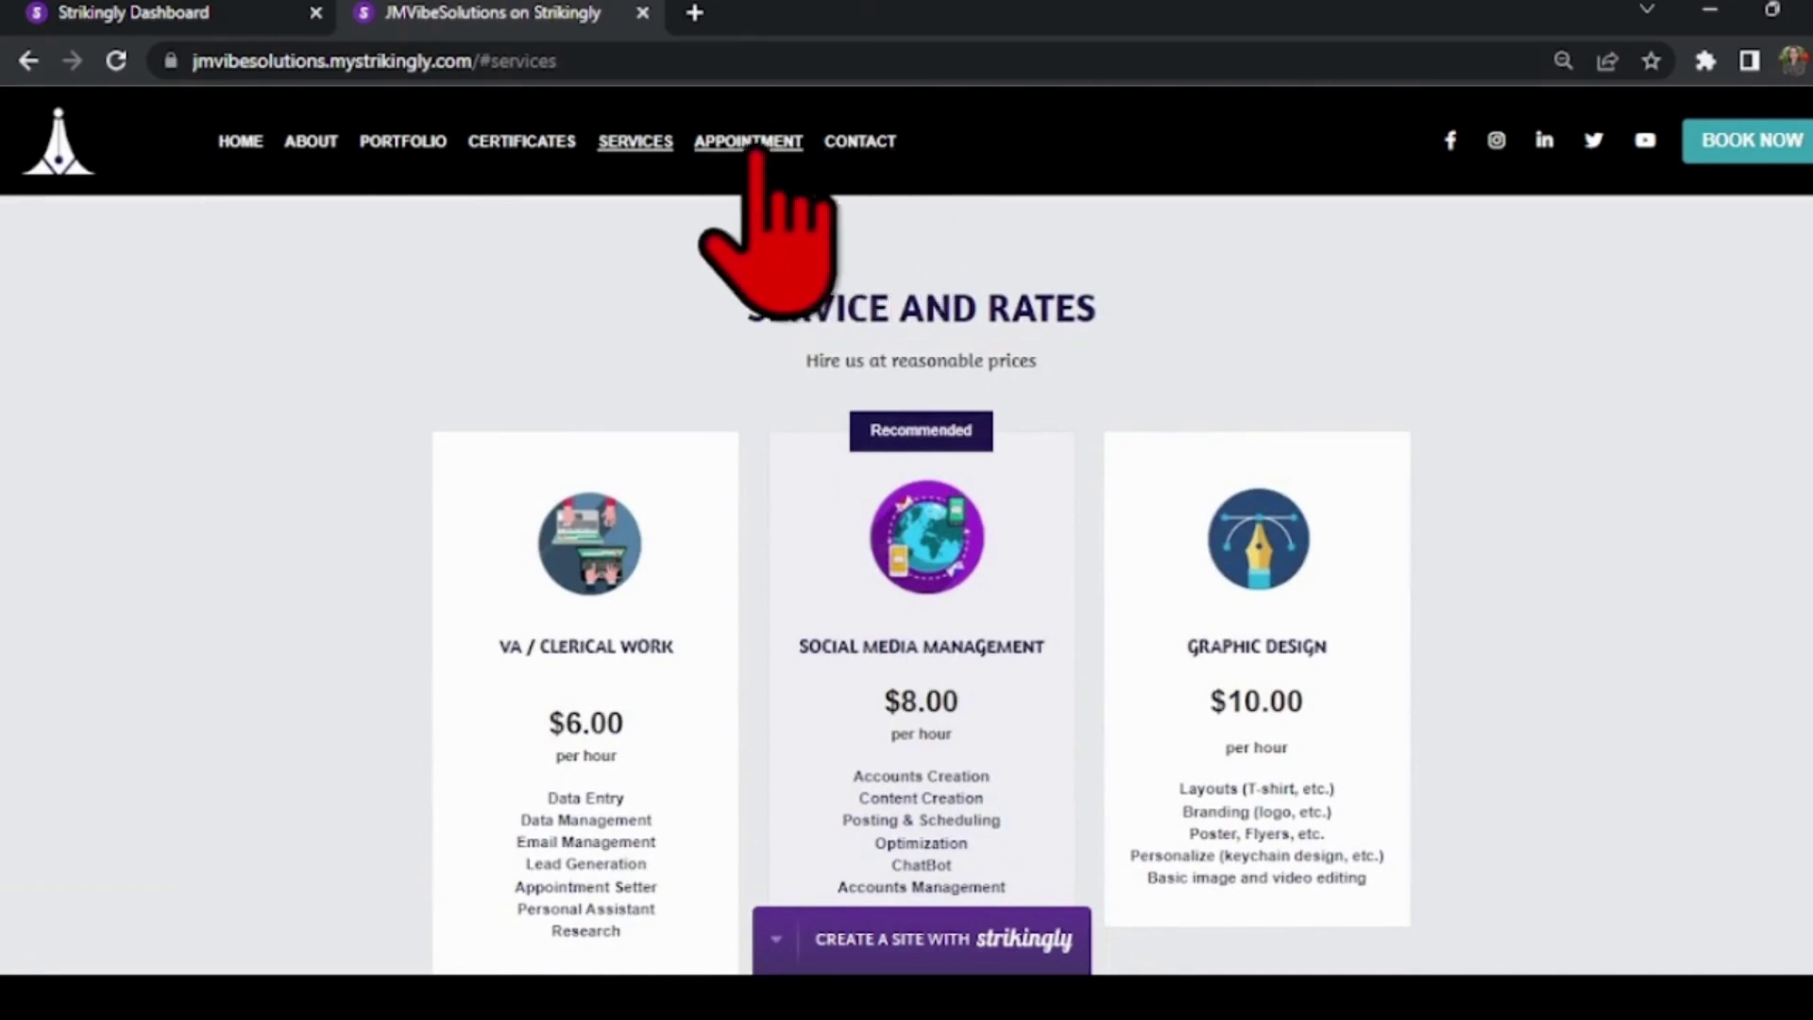
{"action": "left_click", "coordinate": [746, 141]}
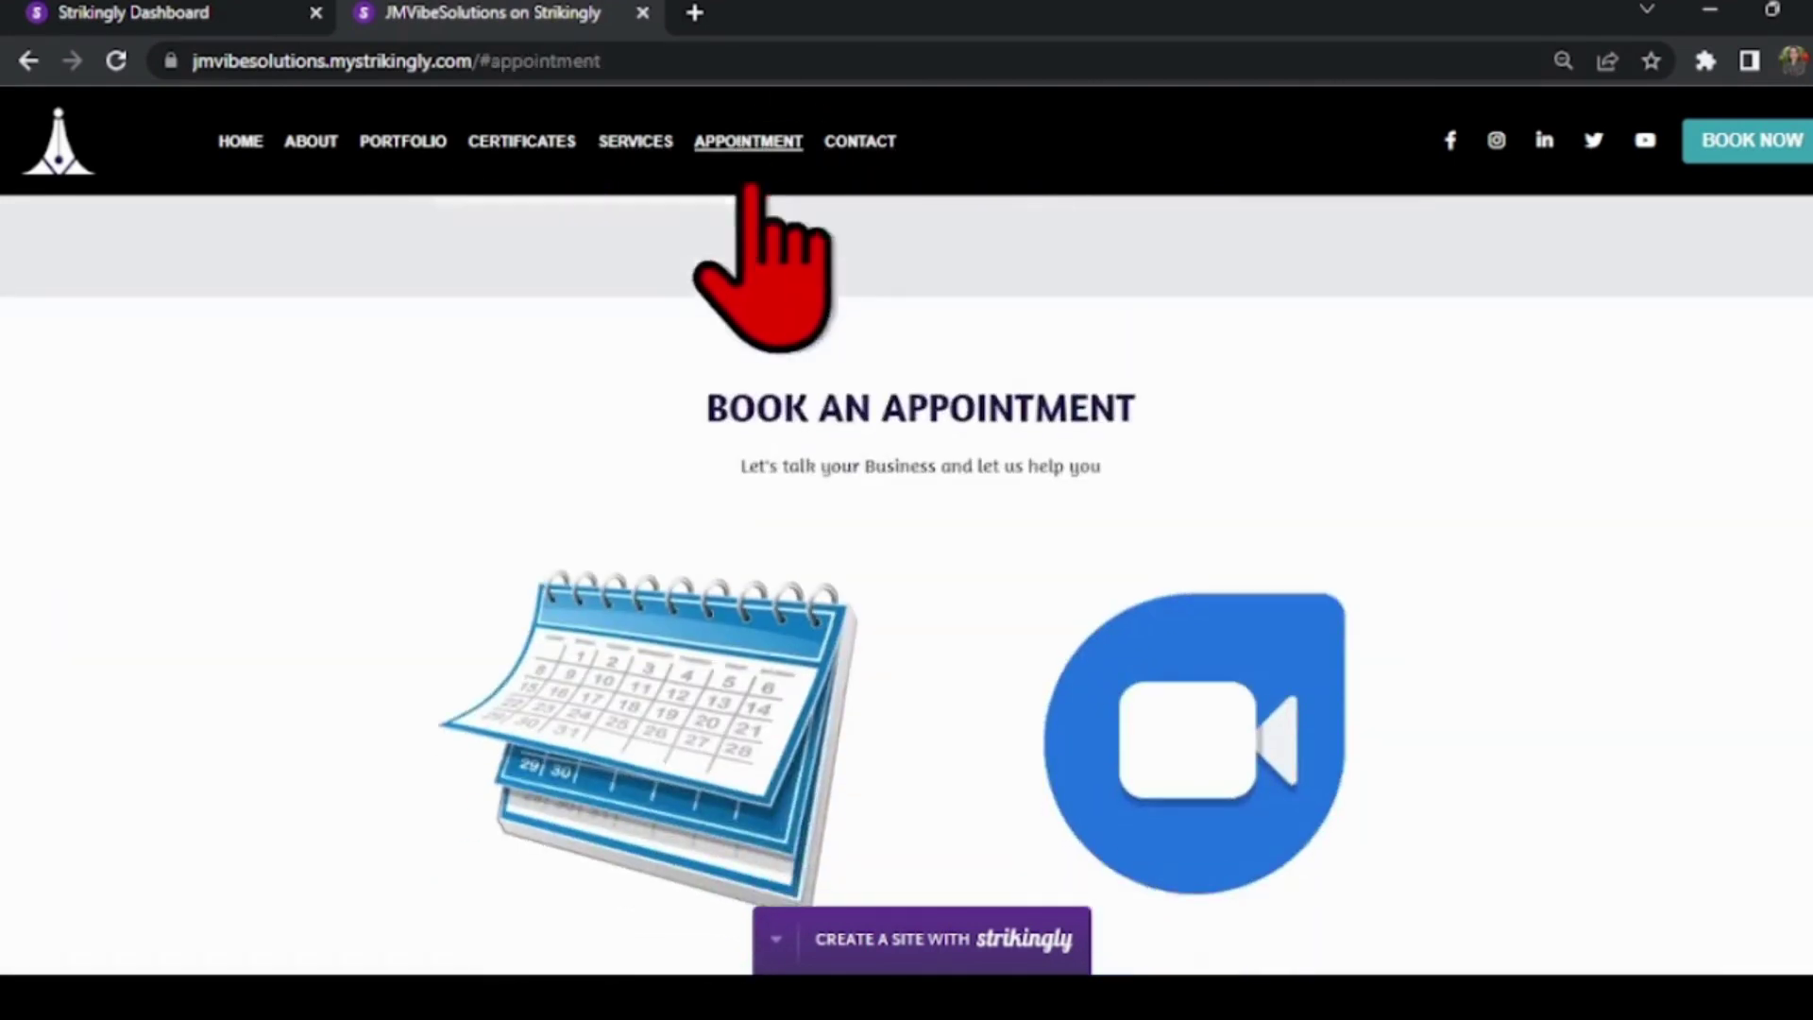
{"action": "scroll", "coordinate": [854, 538], "scroll_direction": "down", "scroll_amount": 1}
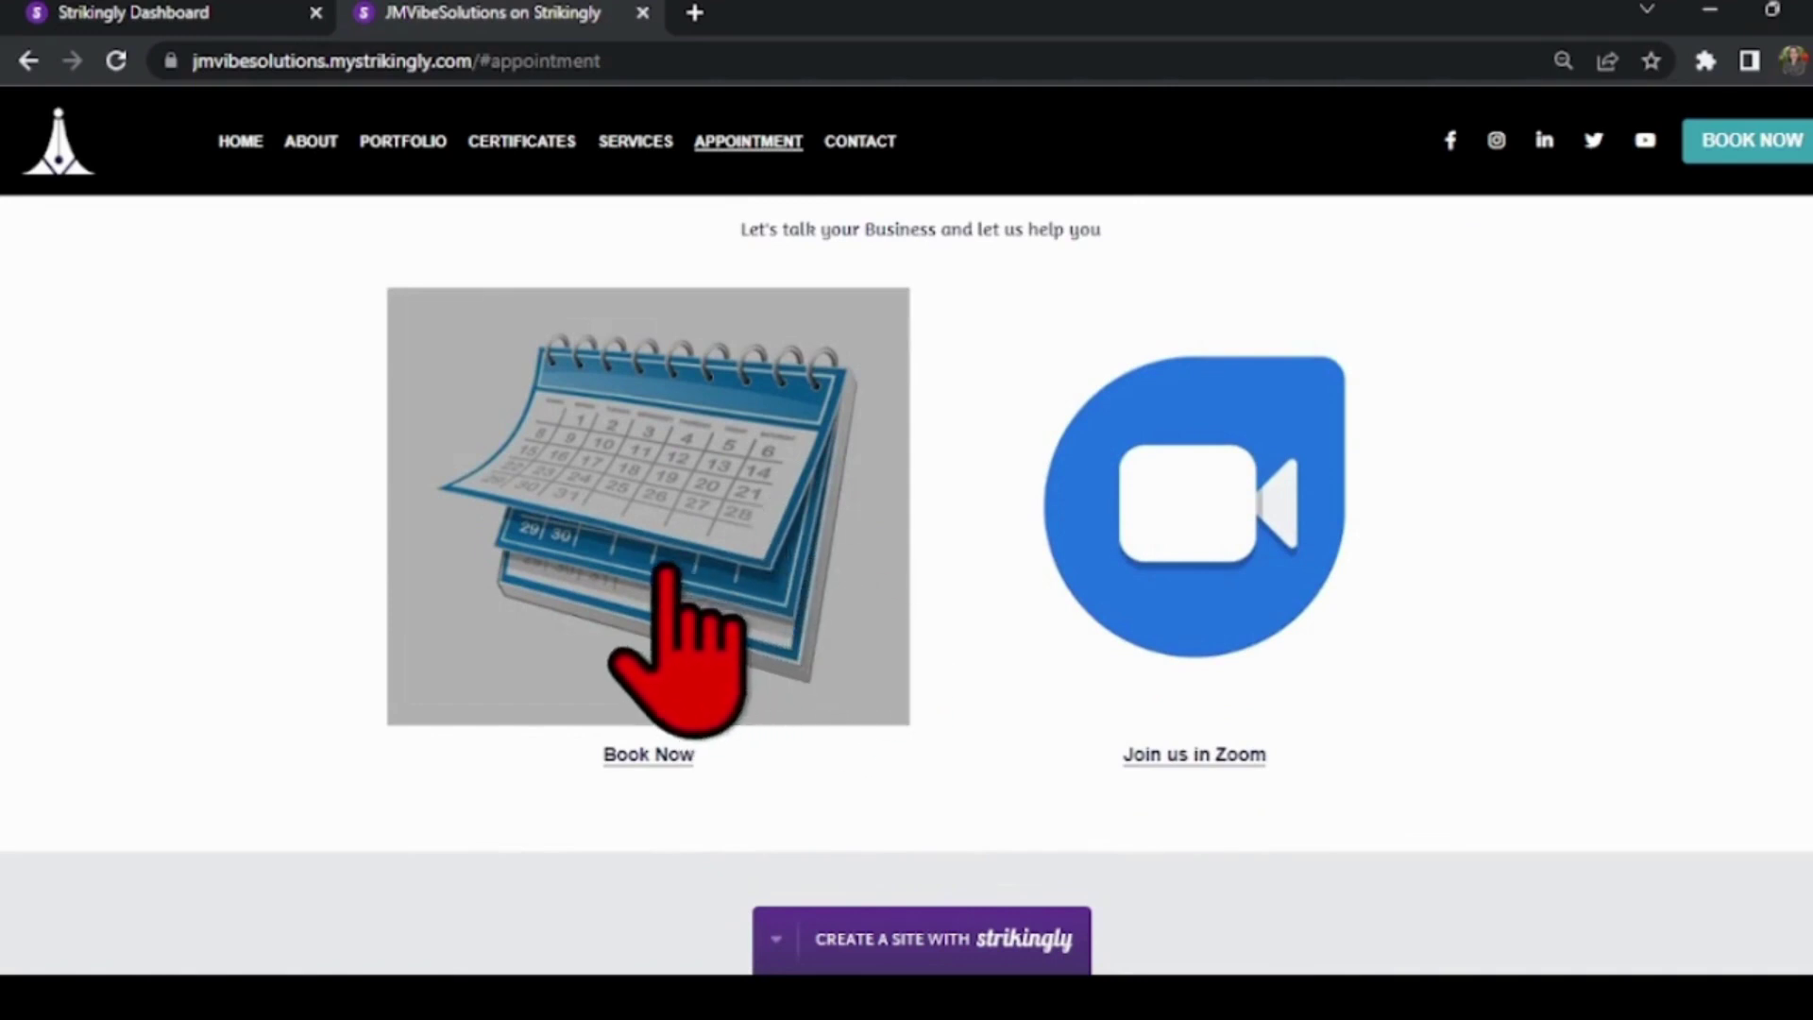
Step: View and close the booking page, check Contact Us, then return to the home section
{"action": "left_click", "coordinate": [648, 759]}
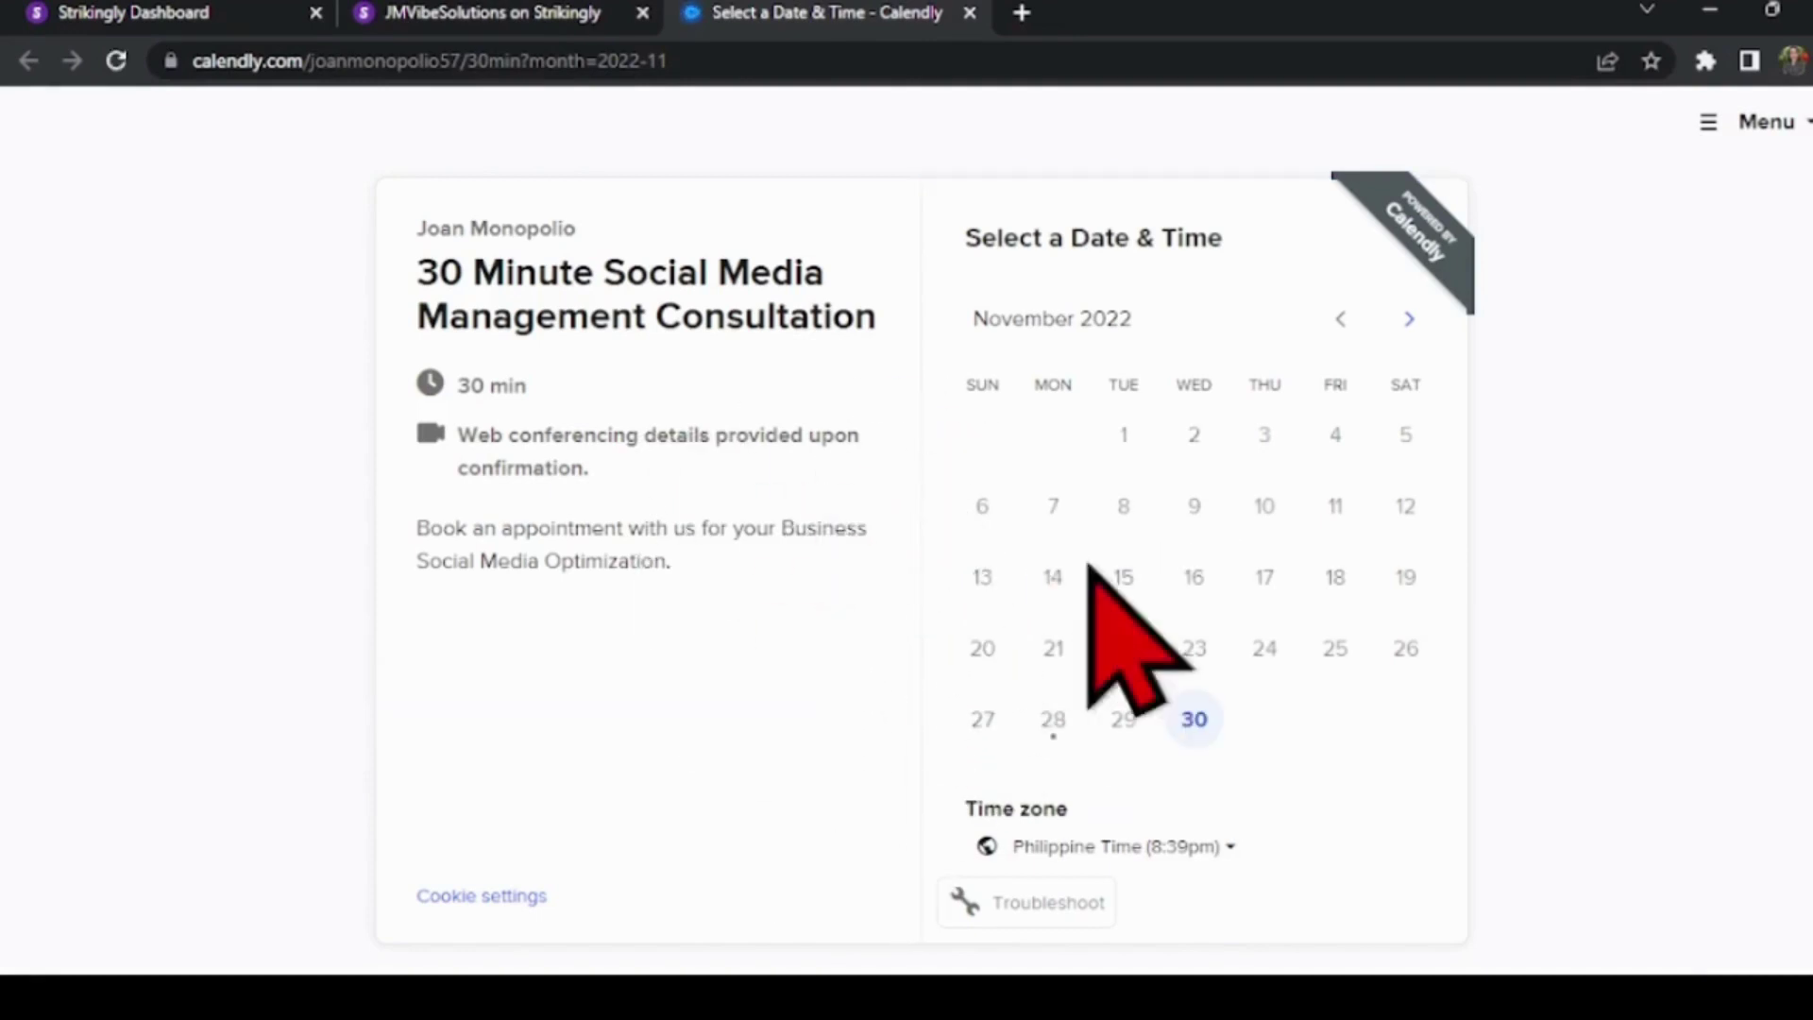
{"action": "key", "text": "ctrl+w"}
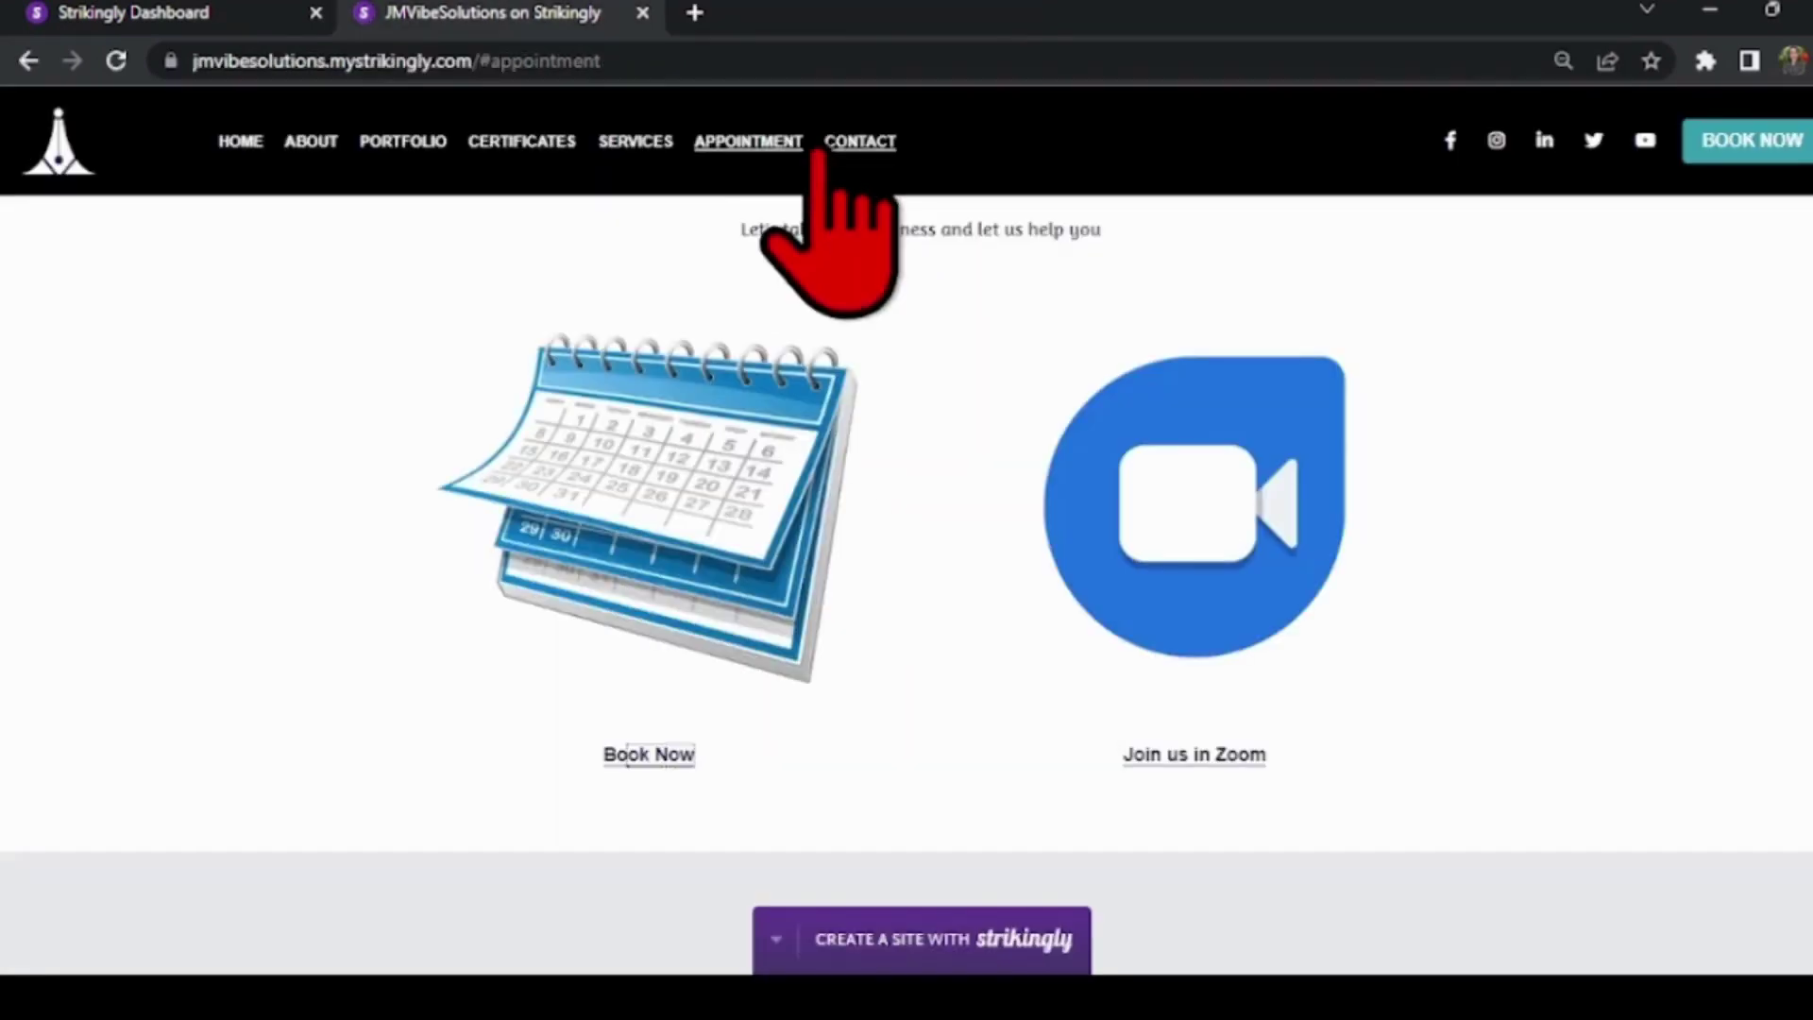
{"action": "left_click", "coordinate": [860, 140]}
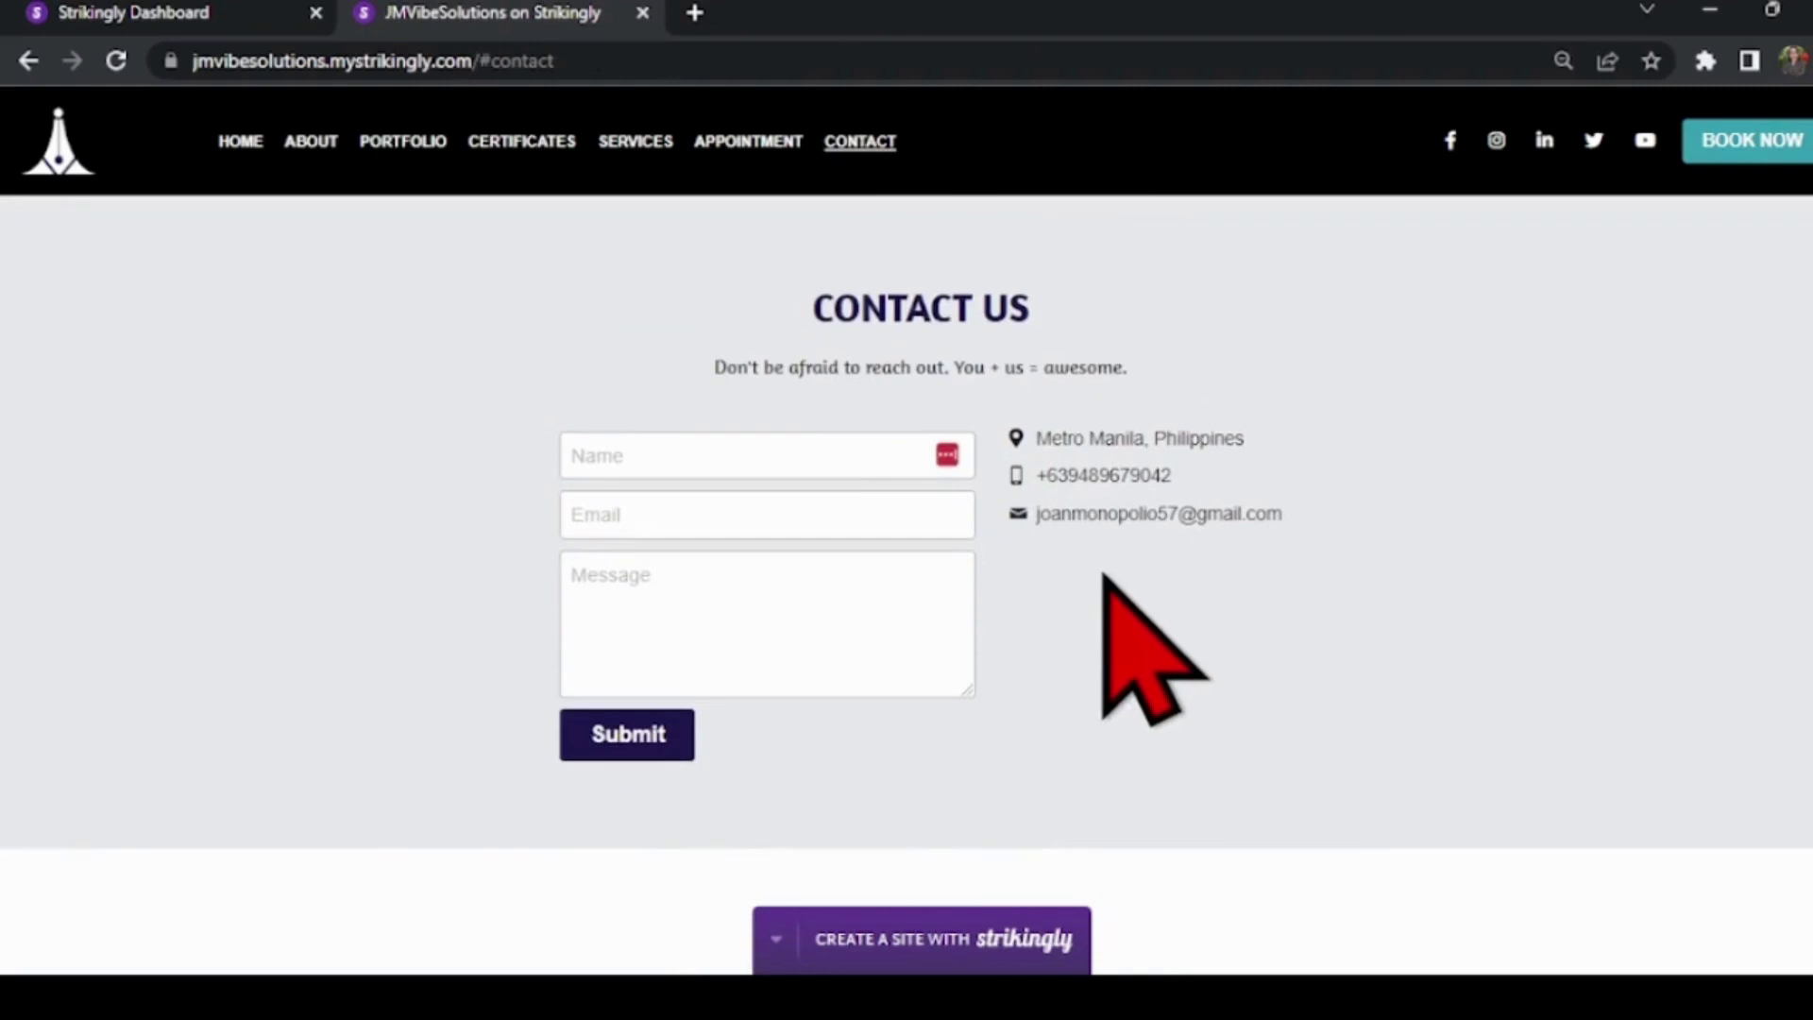
{"action": "key", "text": "Home"}
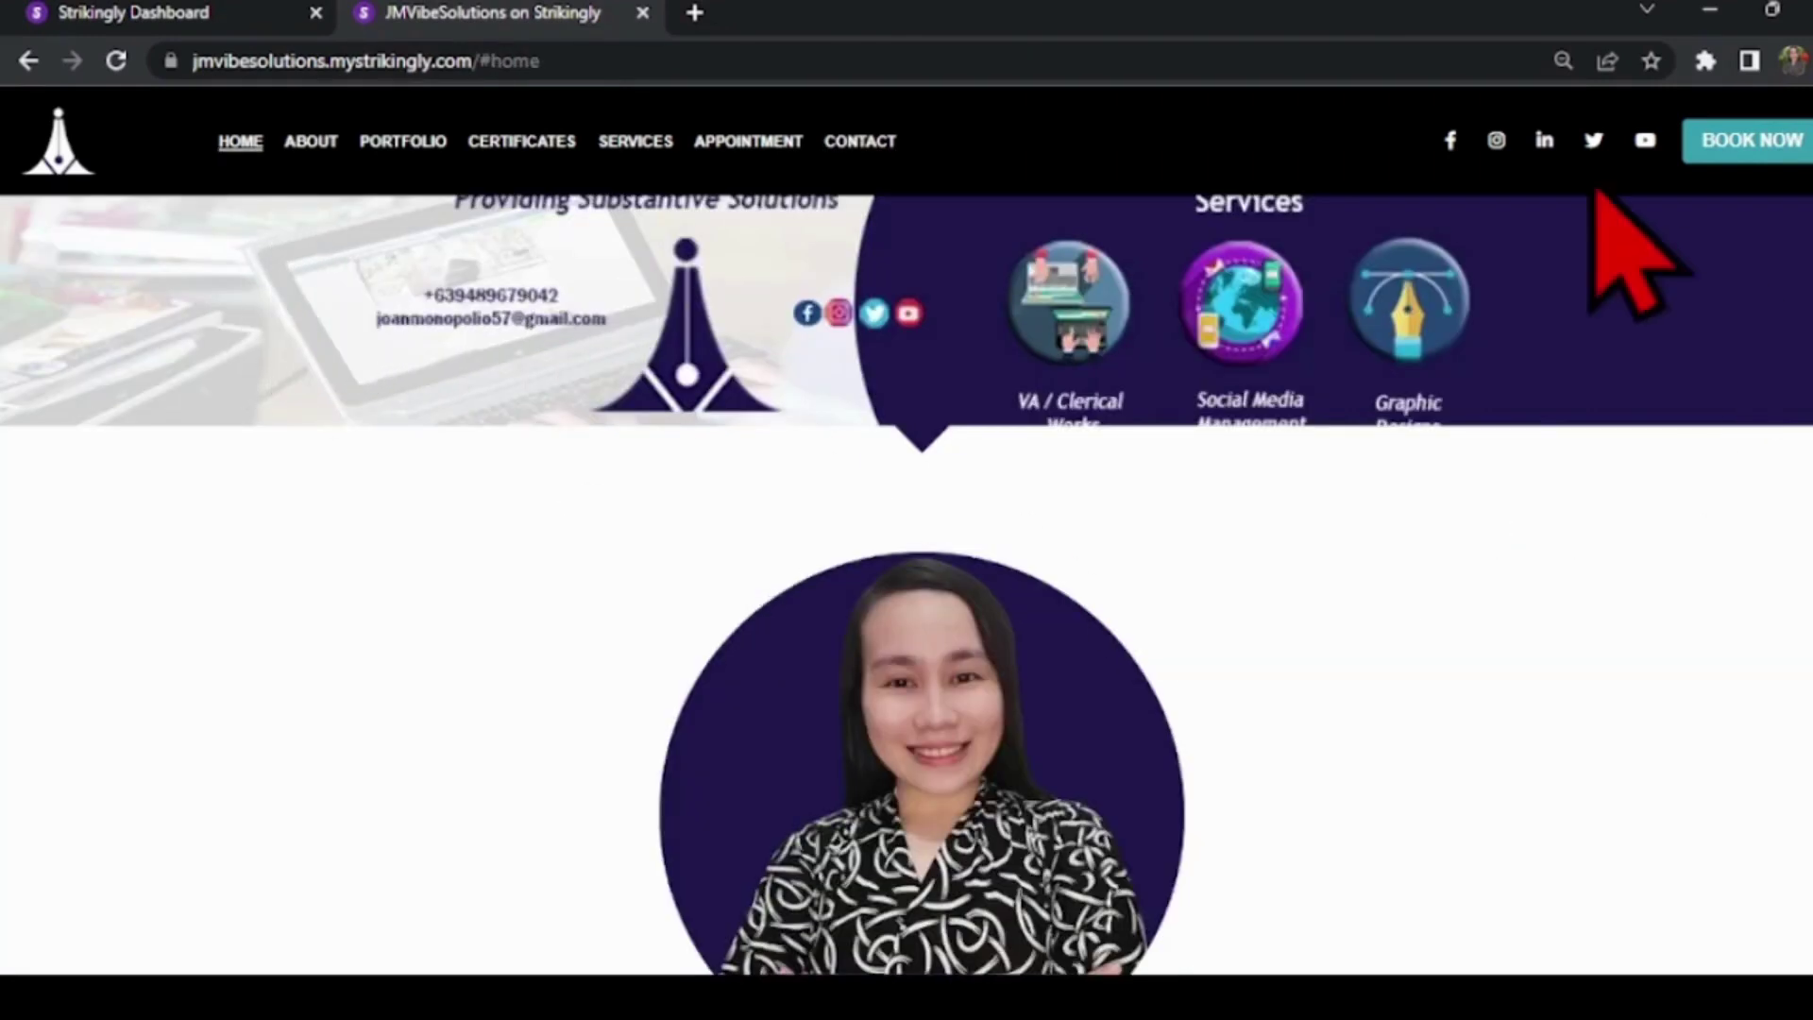
{"action": "scroll", "coordinate": [1114, 728], "scroll_direction": "down", "scroll_amount": 5}
{"action": "scroll", "coordinate": [1122, 779], "scroll_direction": "down", "scroll_amount": 5}
{"action": "scroll", "coordinate": [1121, 777], "scroll_direction": "down", "scroll_amount": 5}
{"action": "scroll", "coordinate": [1114, 777], "scroll_direction": "down", "scroll_amount": 5}
{"action": "scroll", "coordinate": [1113, 777], "scroll_direction": "down", "scroll_amount": 5}
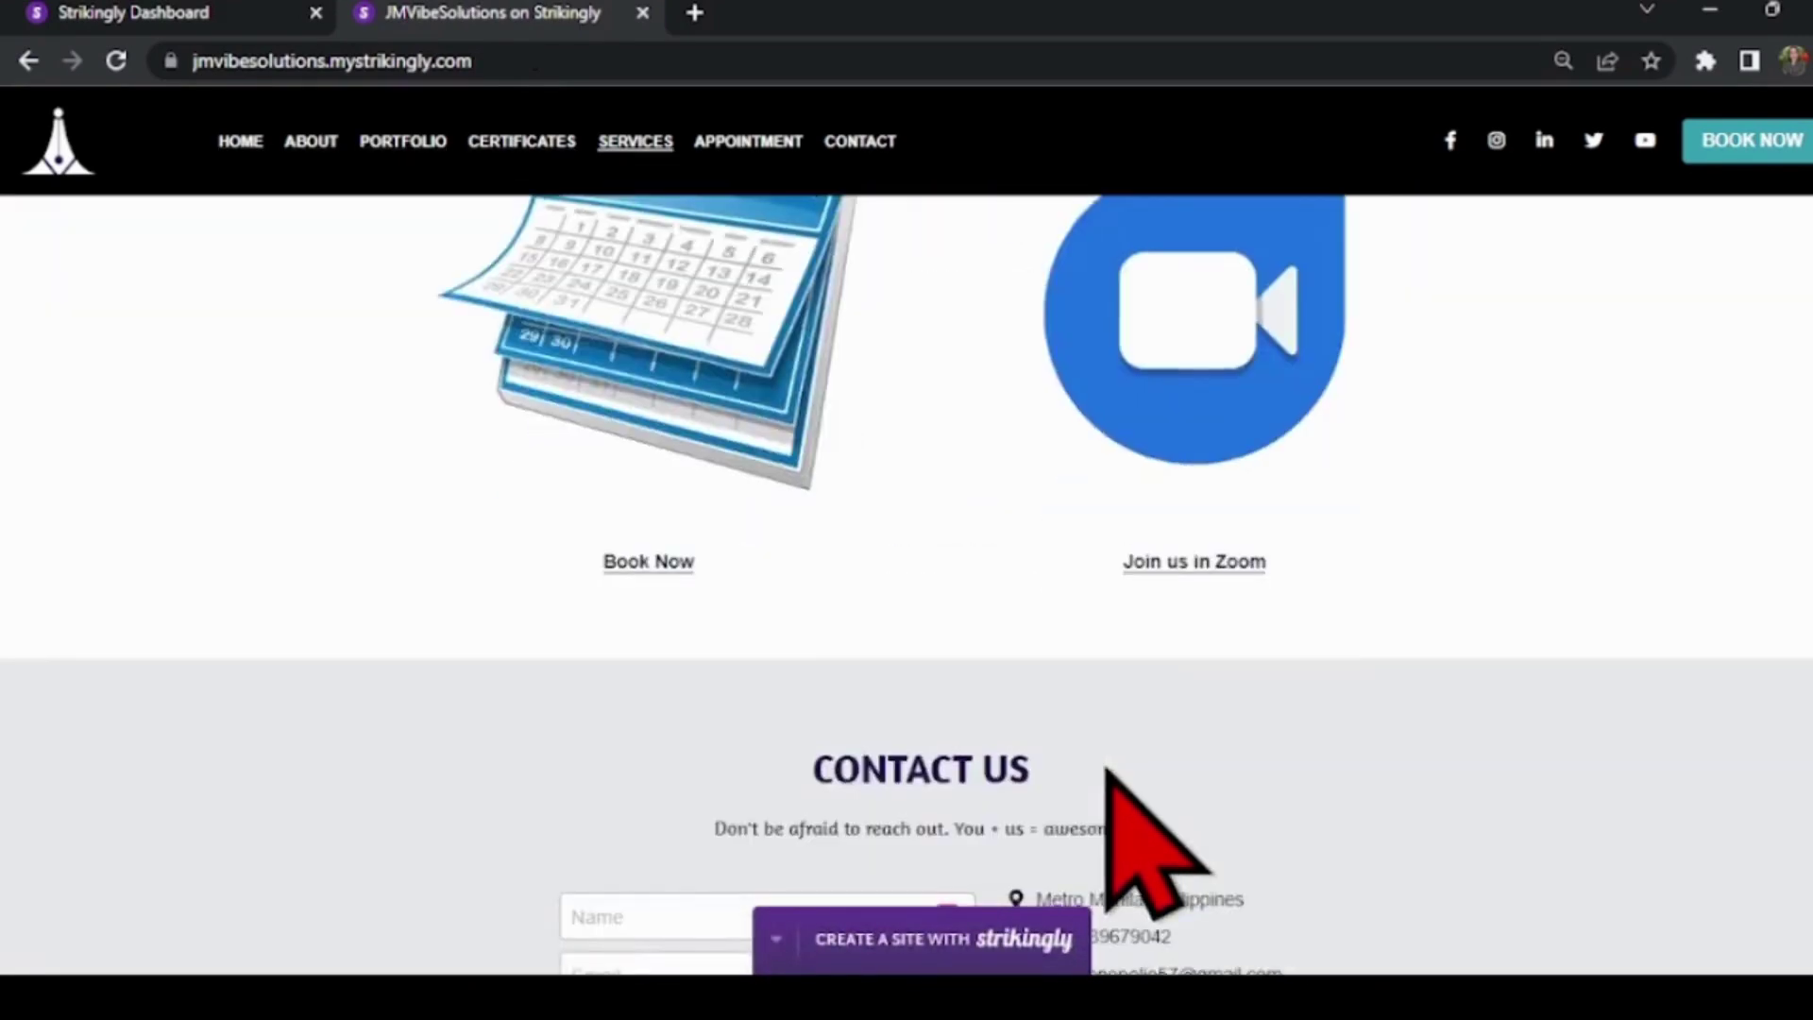
{"action": "scroll", "coordinate": [1114, 776], "scroll_direction": "down", "scroll_amount": 3}
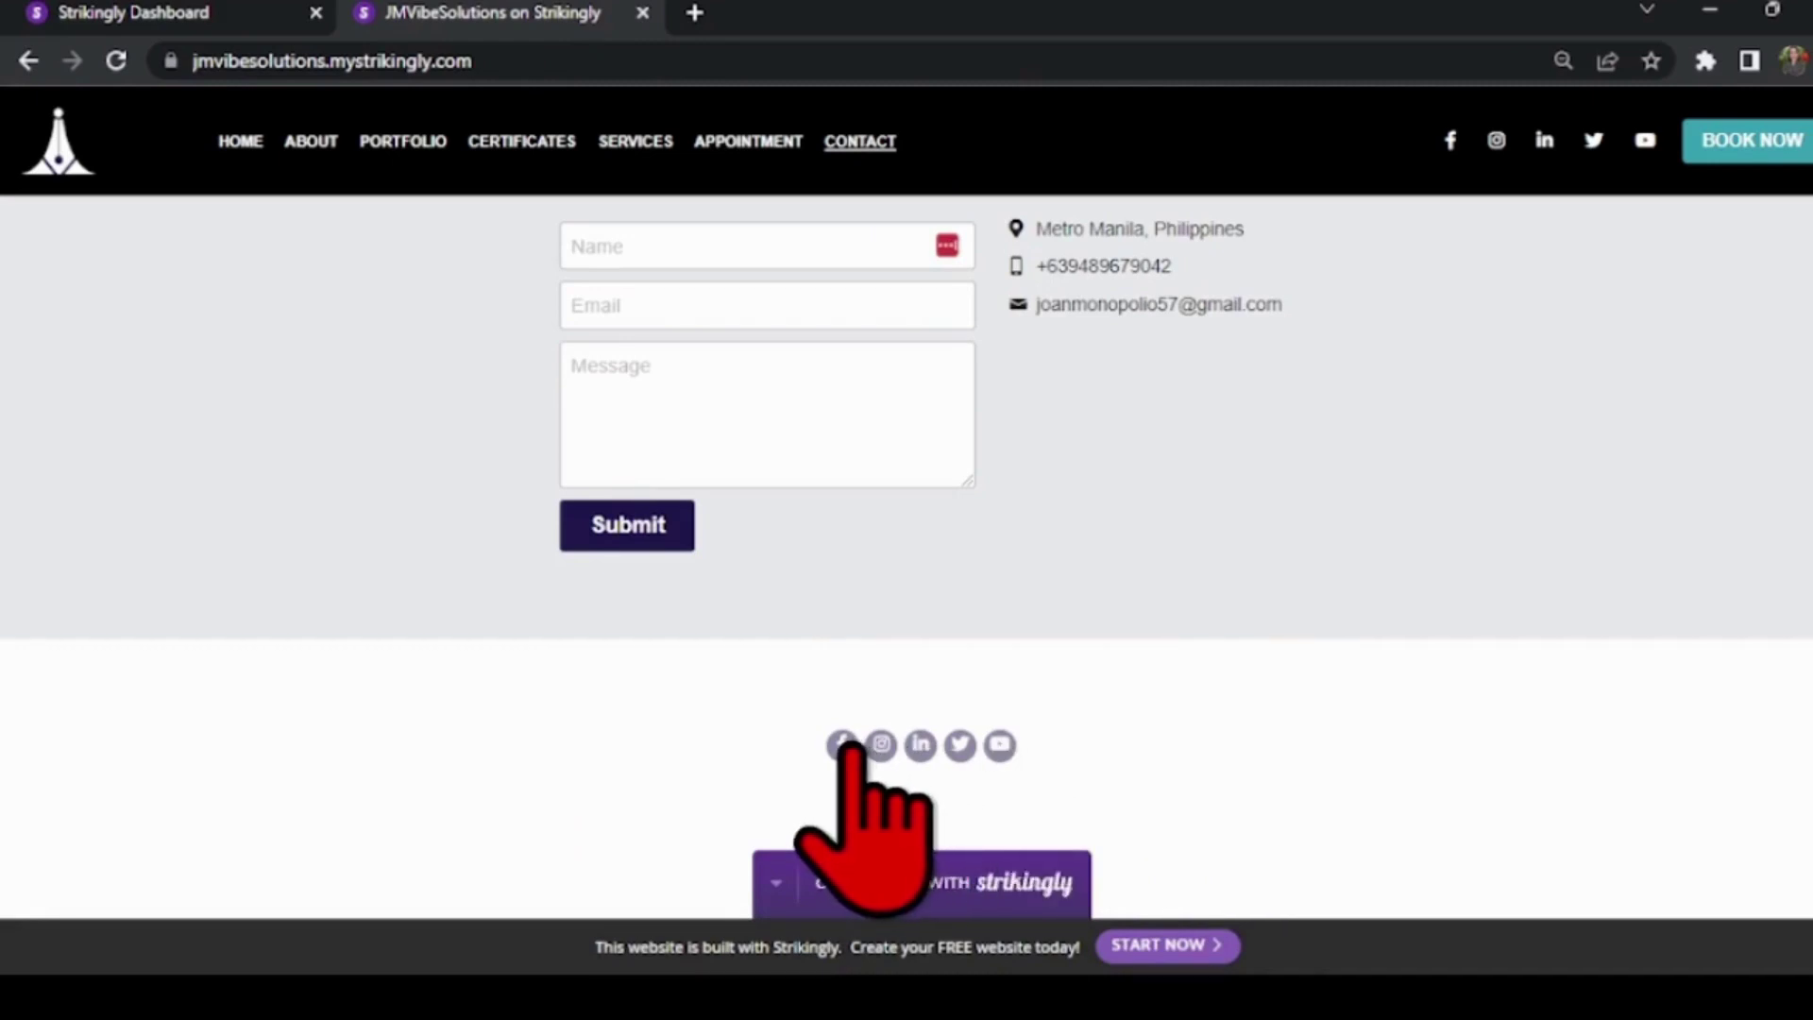
Step: Open the JMVibeSolutions Facebook page from the footer, then return to the Strikingly site tab
{"action": "left_click", "coordinate": [842, 747]}
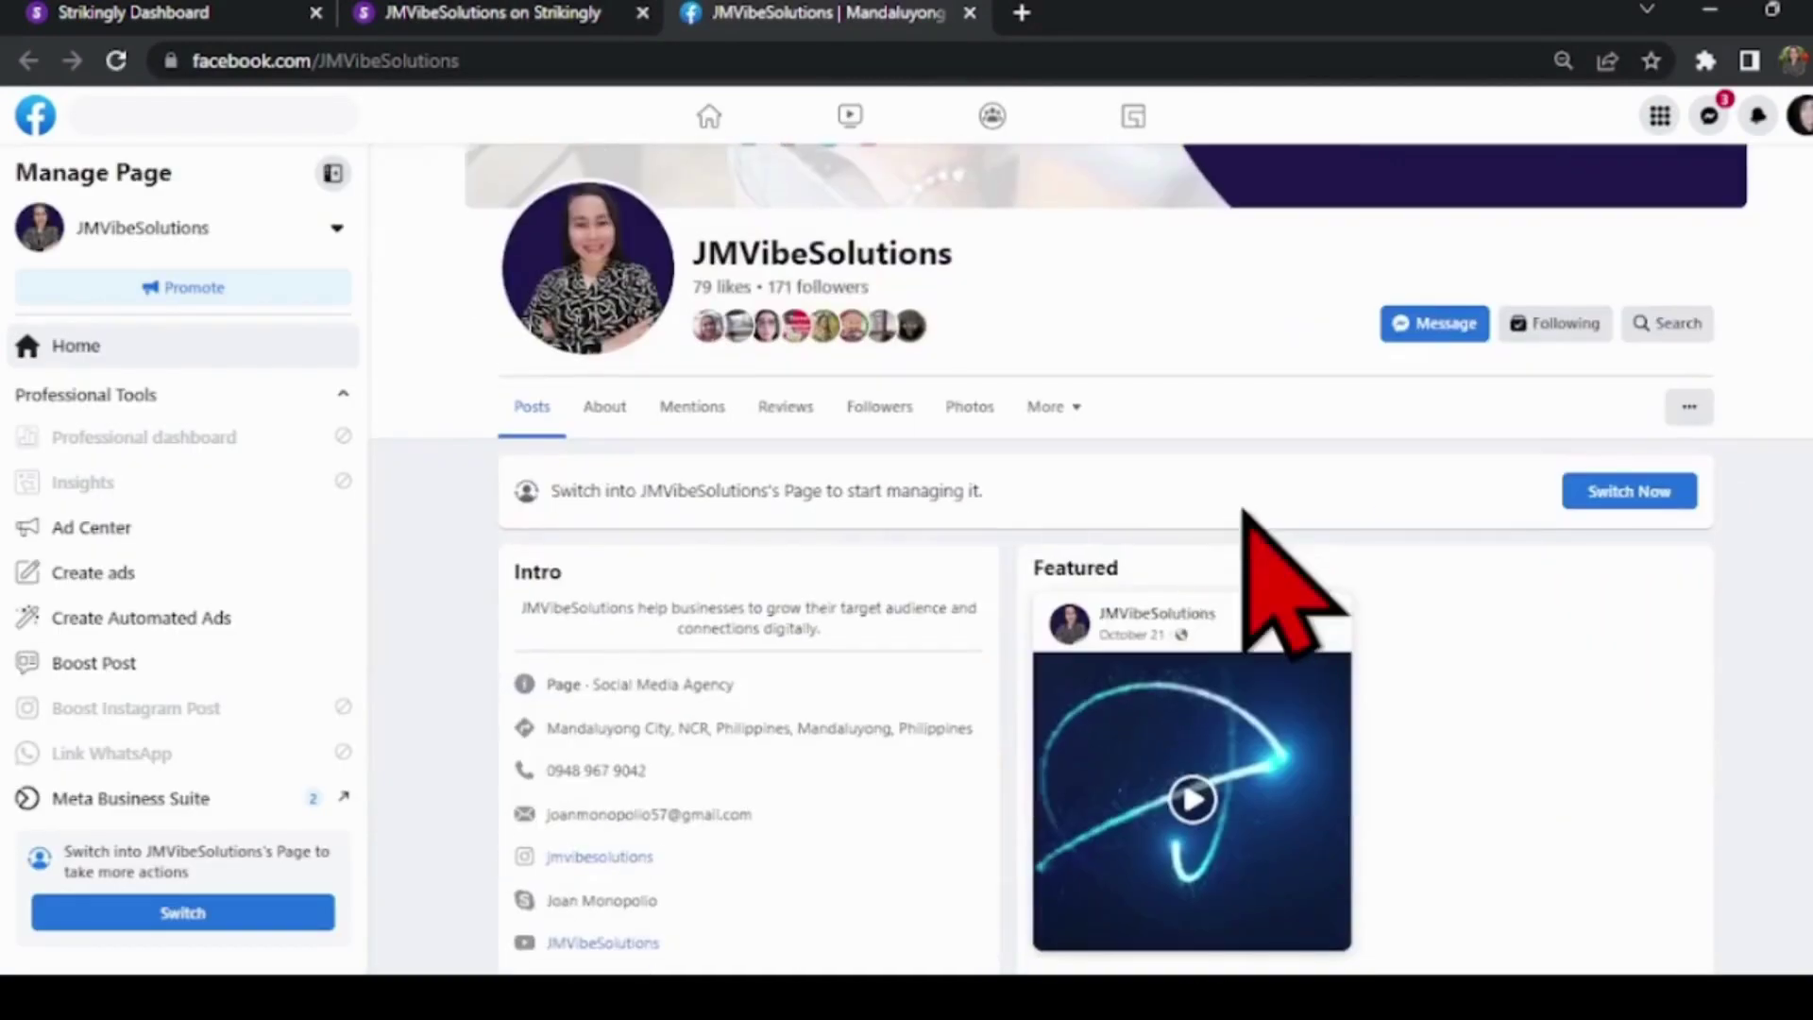
{"action": "scroll", "coordinate": [1246, 552], "scroll_direction": "down", "scroll_amount": 5}
{"action": "scroll", "coordinate": [1133, 397], "scroll_direction": "up", "scroll_amount": 10}
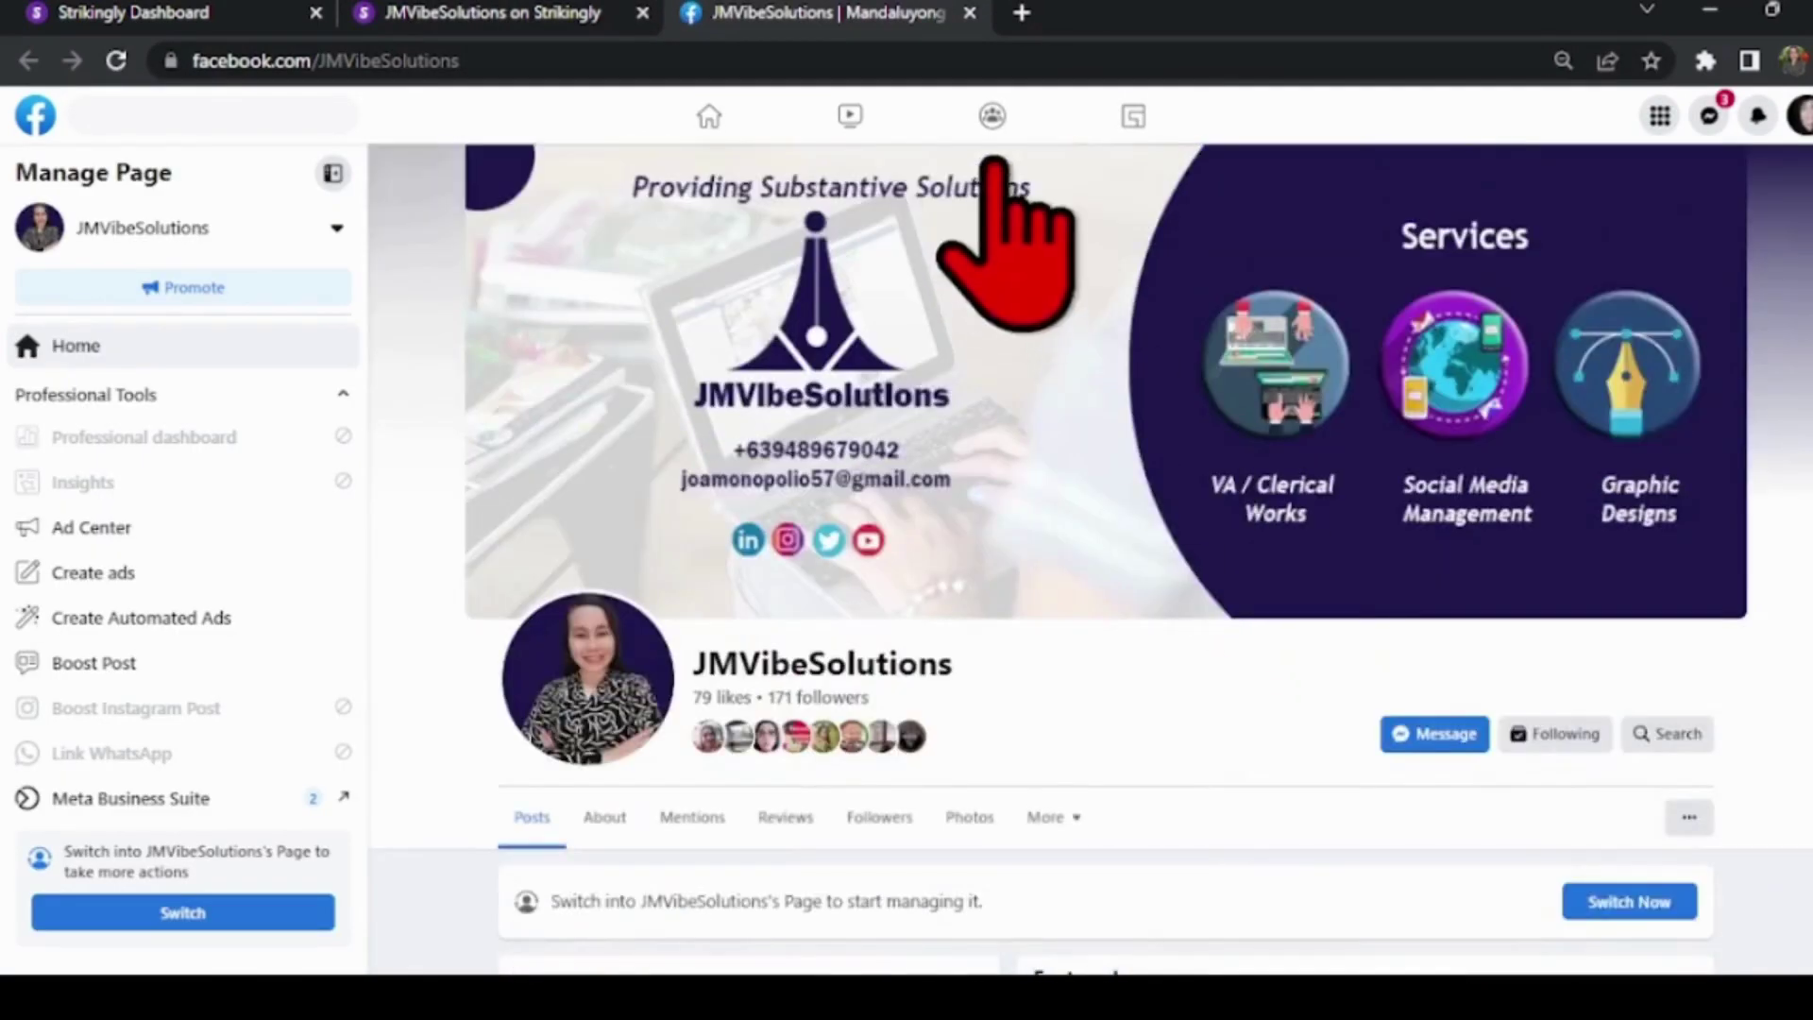
{"action": "left_click", "coordinate": [557, 20]}
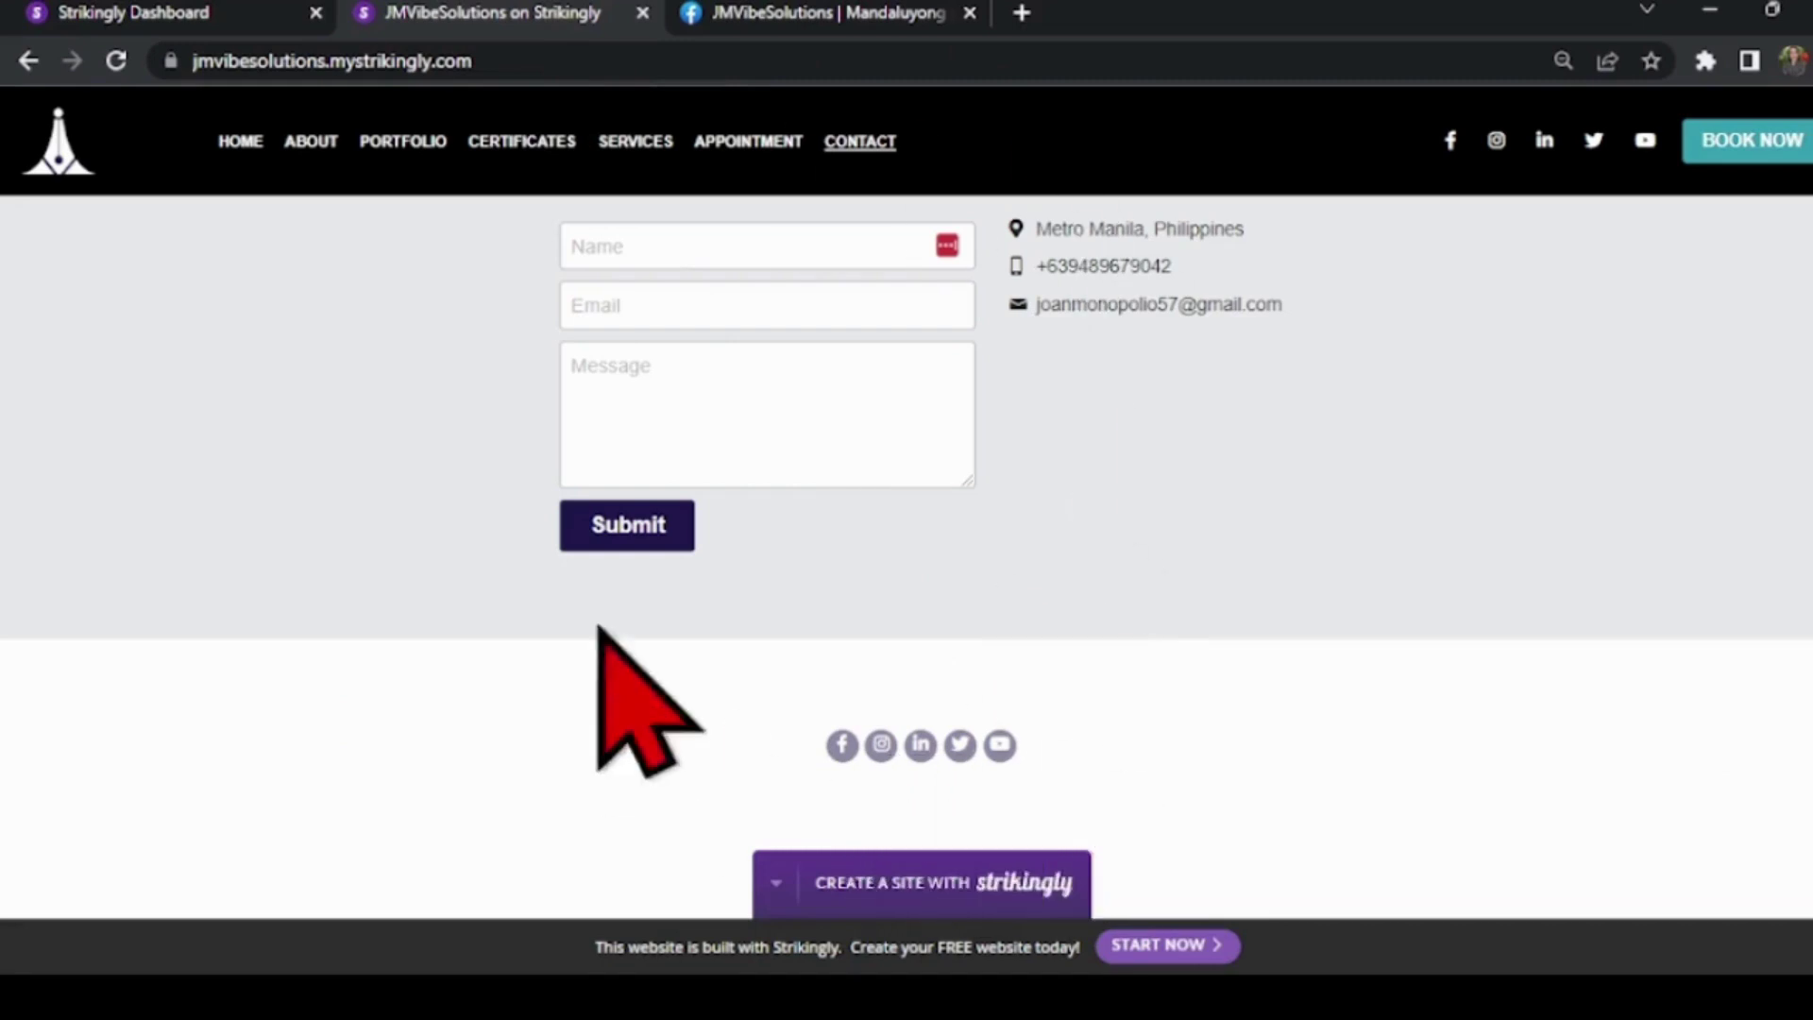
{"action": "scroll", "coordinate": [1672, 765], "scroll_direction": "up", "scroll_amount": 5}
{"action": "scroll", "coordinate": [1675, 753], "scroll_direction": "up", "scroll_amount": 5}
{"action": "scroll", "coordinate": [1680, 737], "scroll_direction": "up", "scroll_amount": 5}
{"action": "scroll", "coordinate": [1684, 721], "scroll_direction": "up", "scroll_amount": 5}
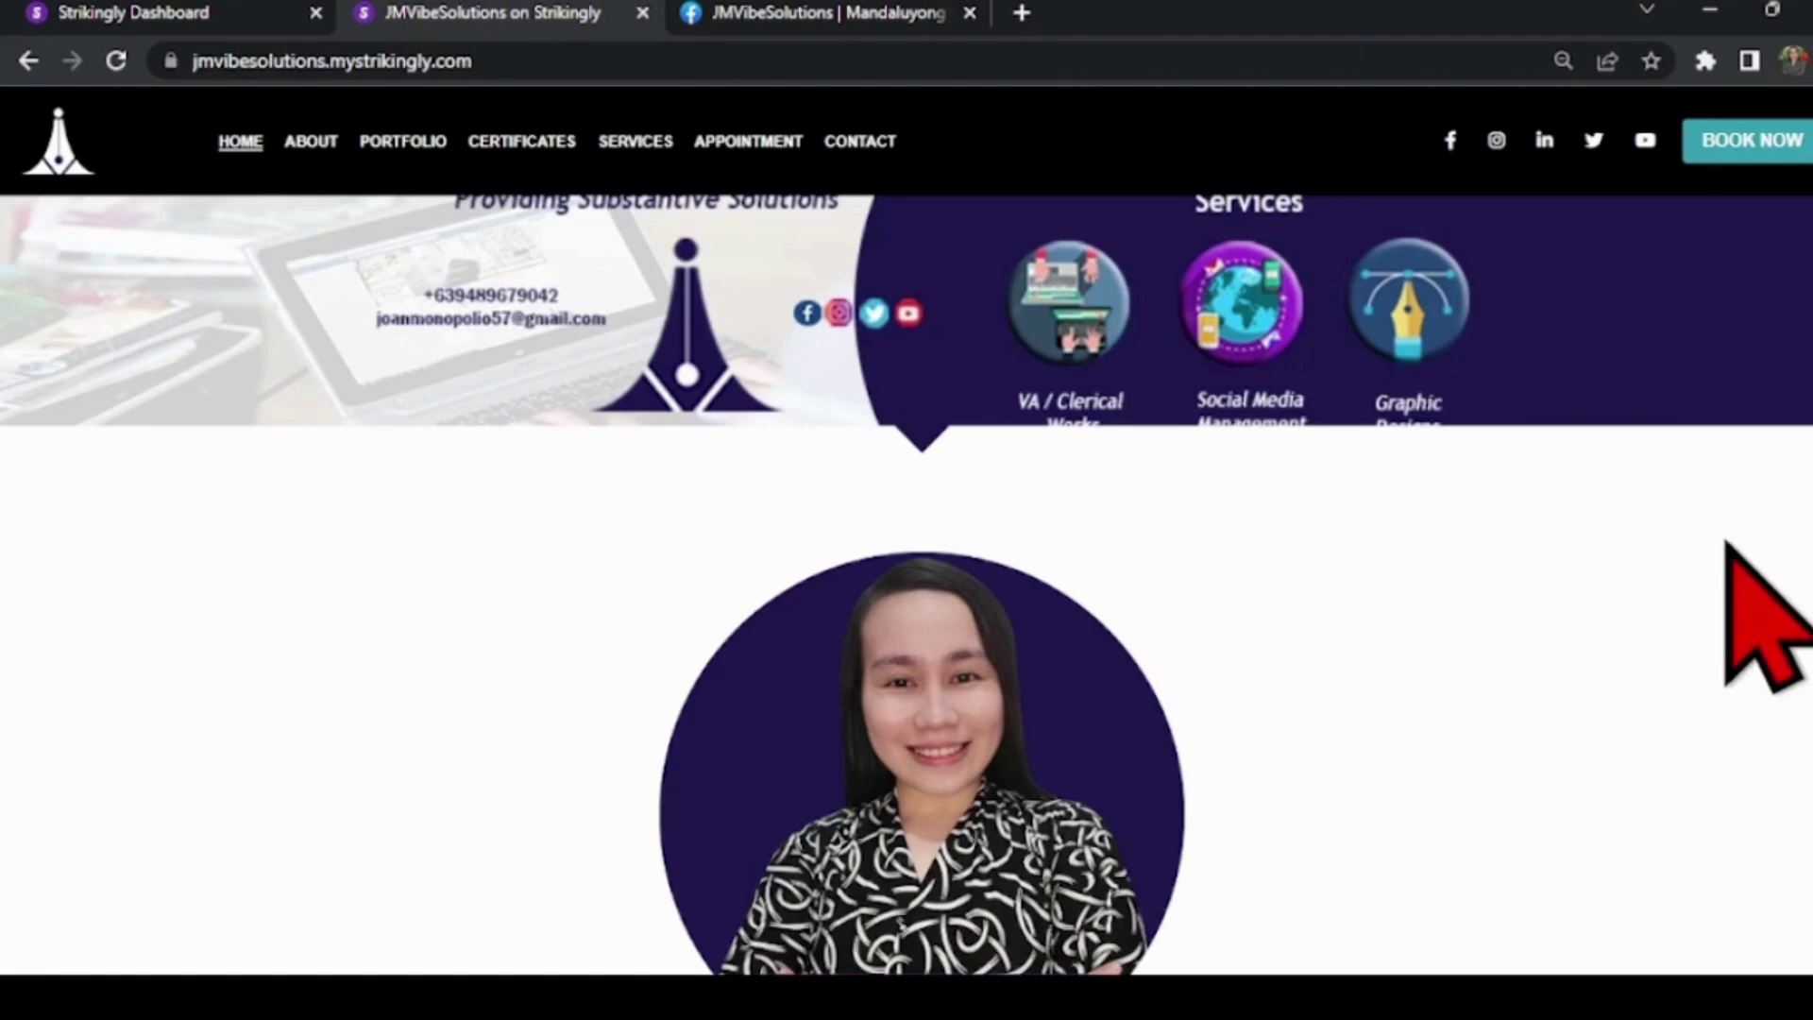
{"action": "scroll", "coordinate": [1692, 648], "scroll_direction": "down", "scroll_amount": 10}
{"action": "scroll", "coordinate": [1645, 696], "scroll_direction": "down", "scroll_amount": 10}
{"action": "scroll", "coordinate": [1652, 687], "scroll_direction": "down", "scroll_amount": 5}
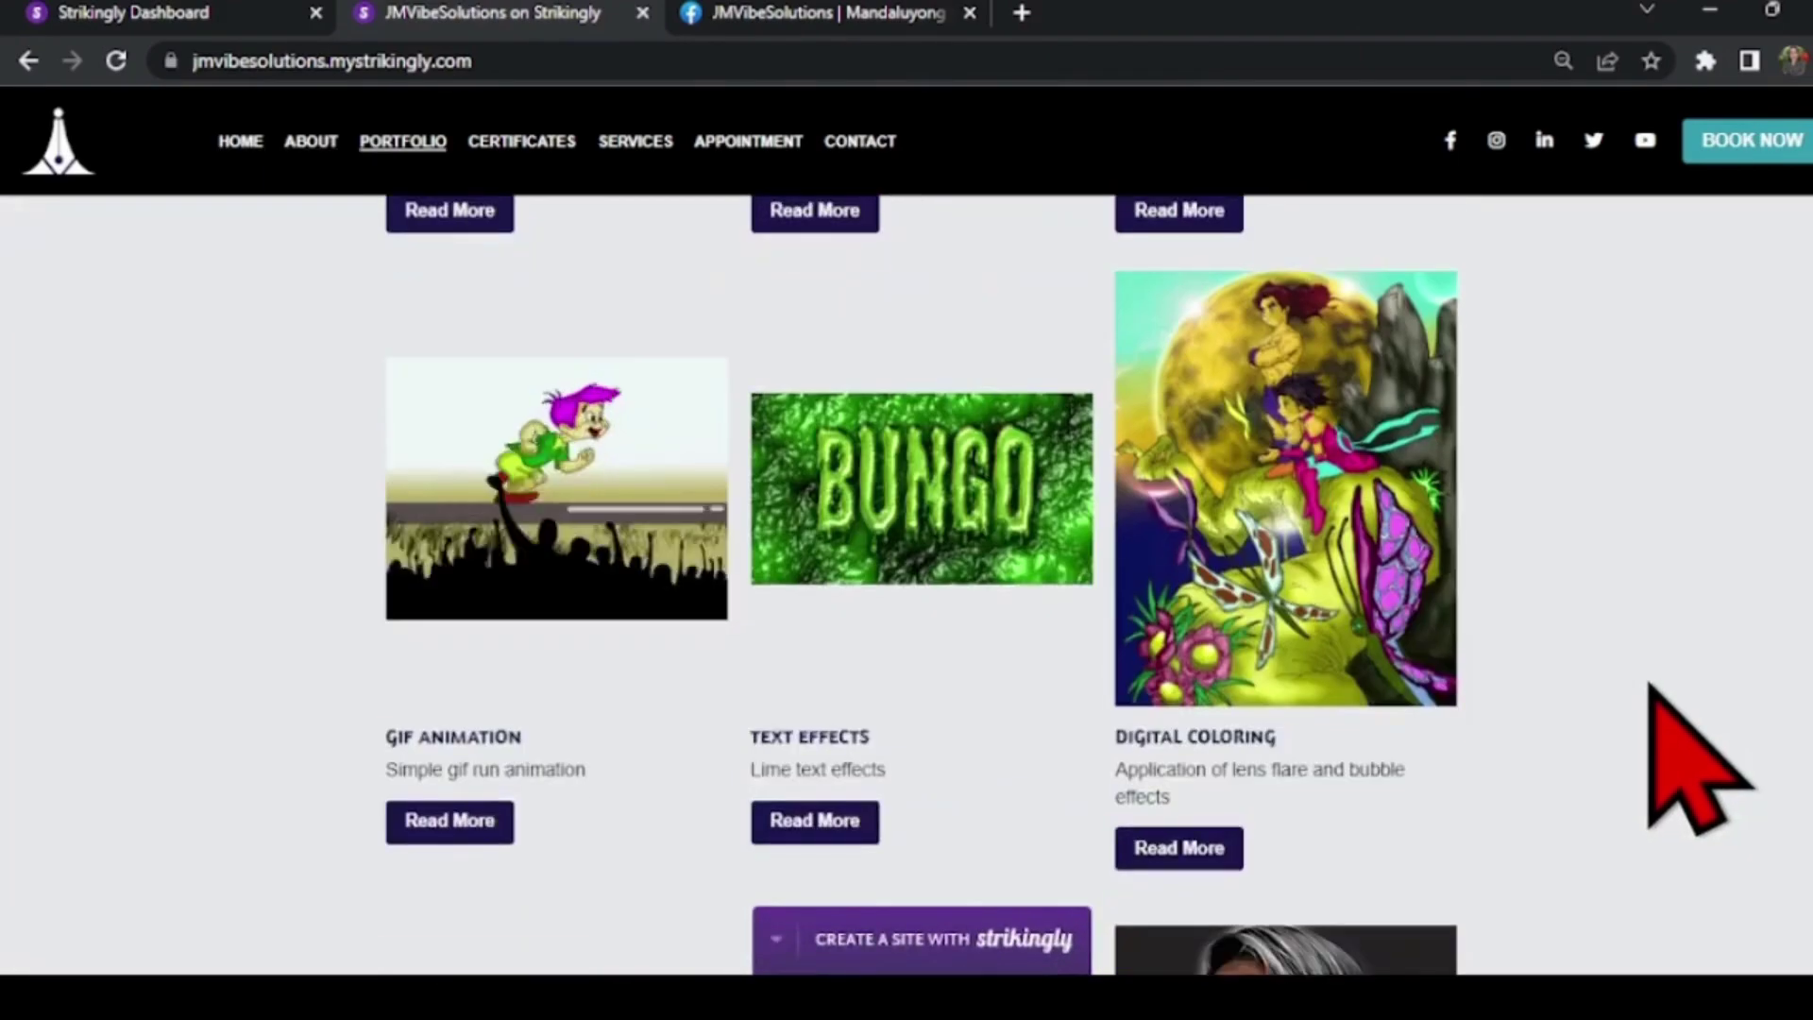
{"action": "scroll", "coordinate": [1660, 688], "scroll_direction": "up", "scroll_amount": 2}
{"action": "scroll", "coordinate": [1667, 628], "scroll_direction": "up", "scroll_amount": 10}
{"action": "scroll", "coordinate": [1668, 628], "scroll_direction": "up", "scroll_amount": 5}
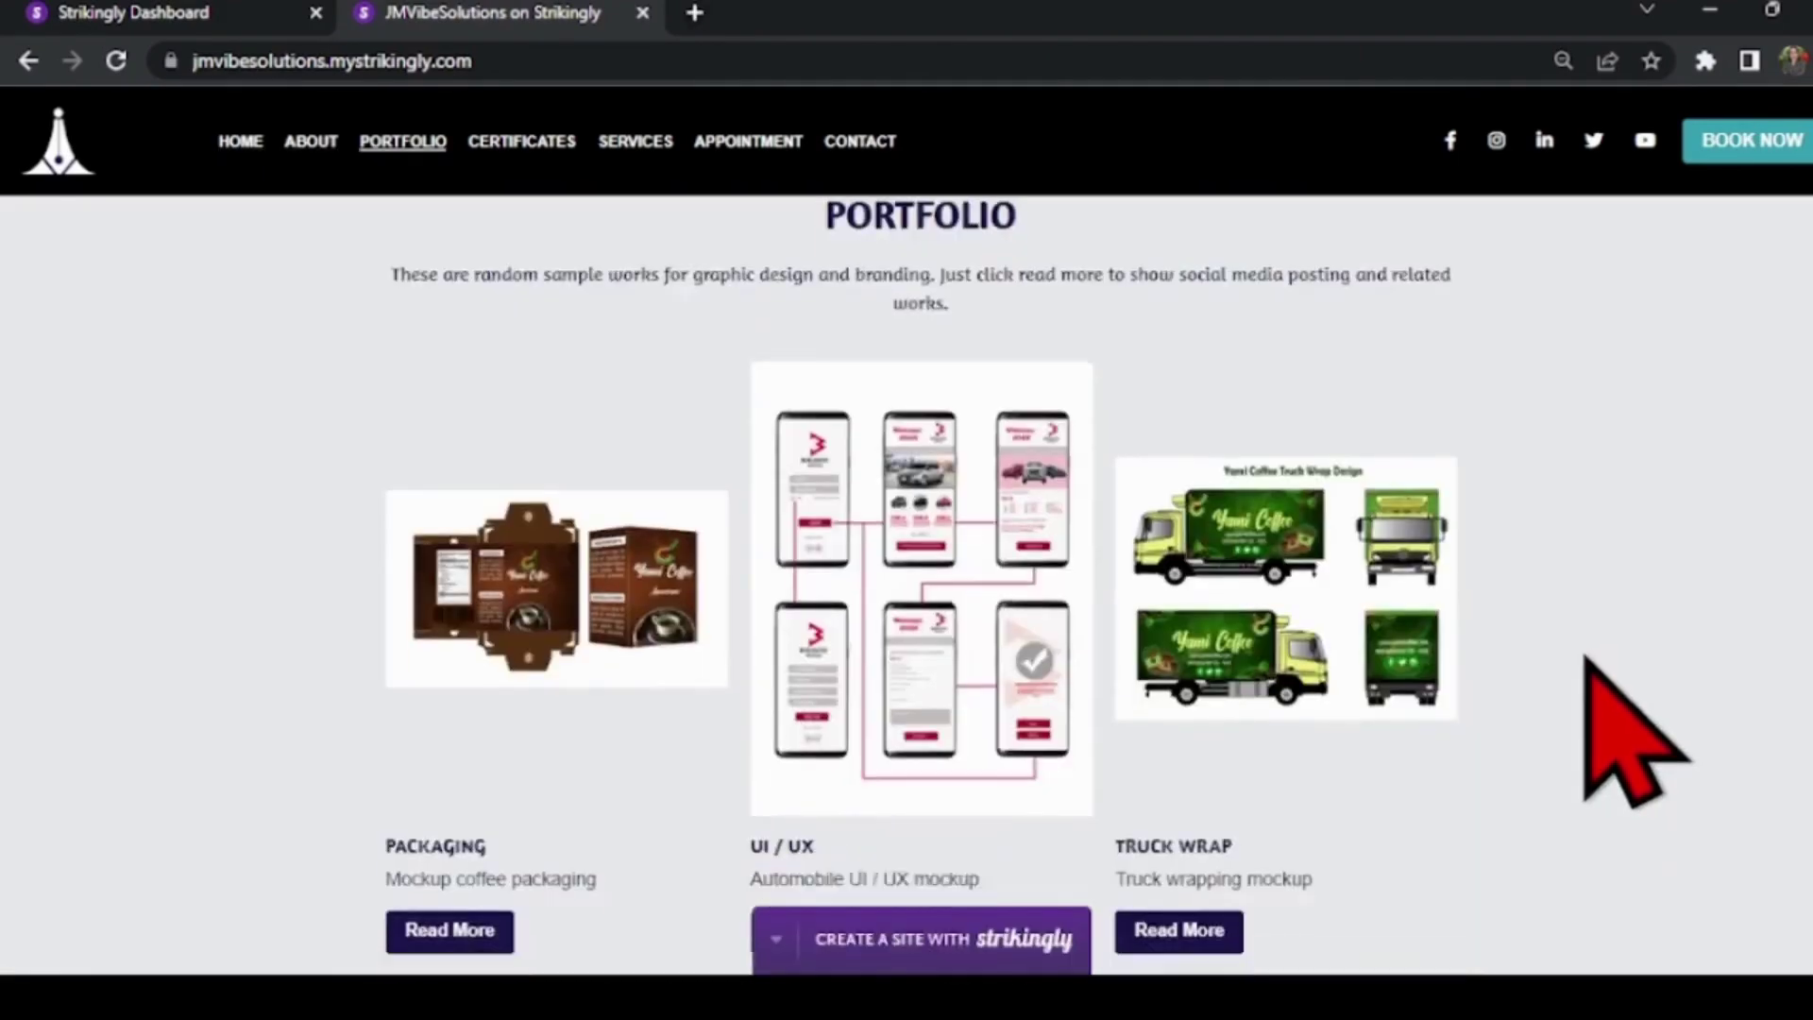
{"action": "scroll", "coordinate": [1114, 425], "scroll_direction": "down", "scroll_amount": 2}
{"action": "scroll", "coordinate": [1127, 617], "scroll_direction": "down", "scroll_amount": 2}
{"action": "scroll", "coordinate": [416, 700], "scroll_direction": "down", "scroll_amount": 2}
{"action": "scroll", "coordinate": [1214, 667], "scroll_direction": "down", "scroll_amount": 2}
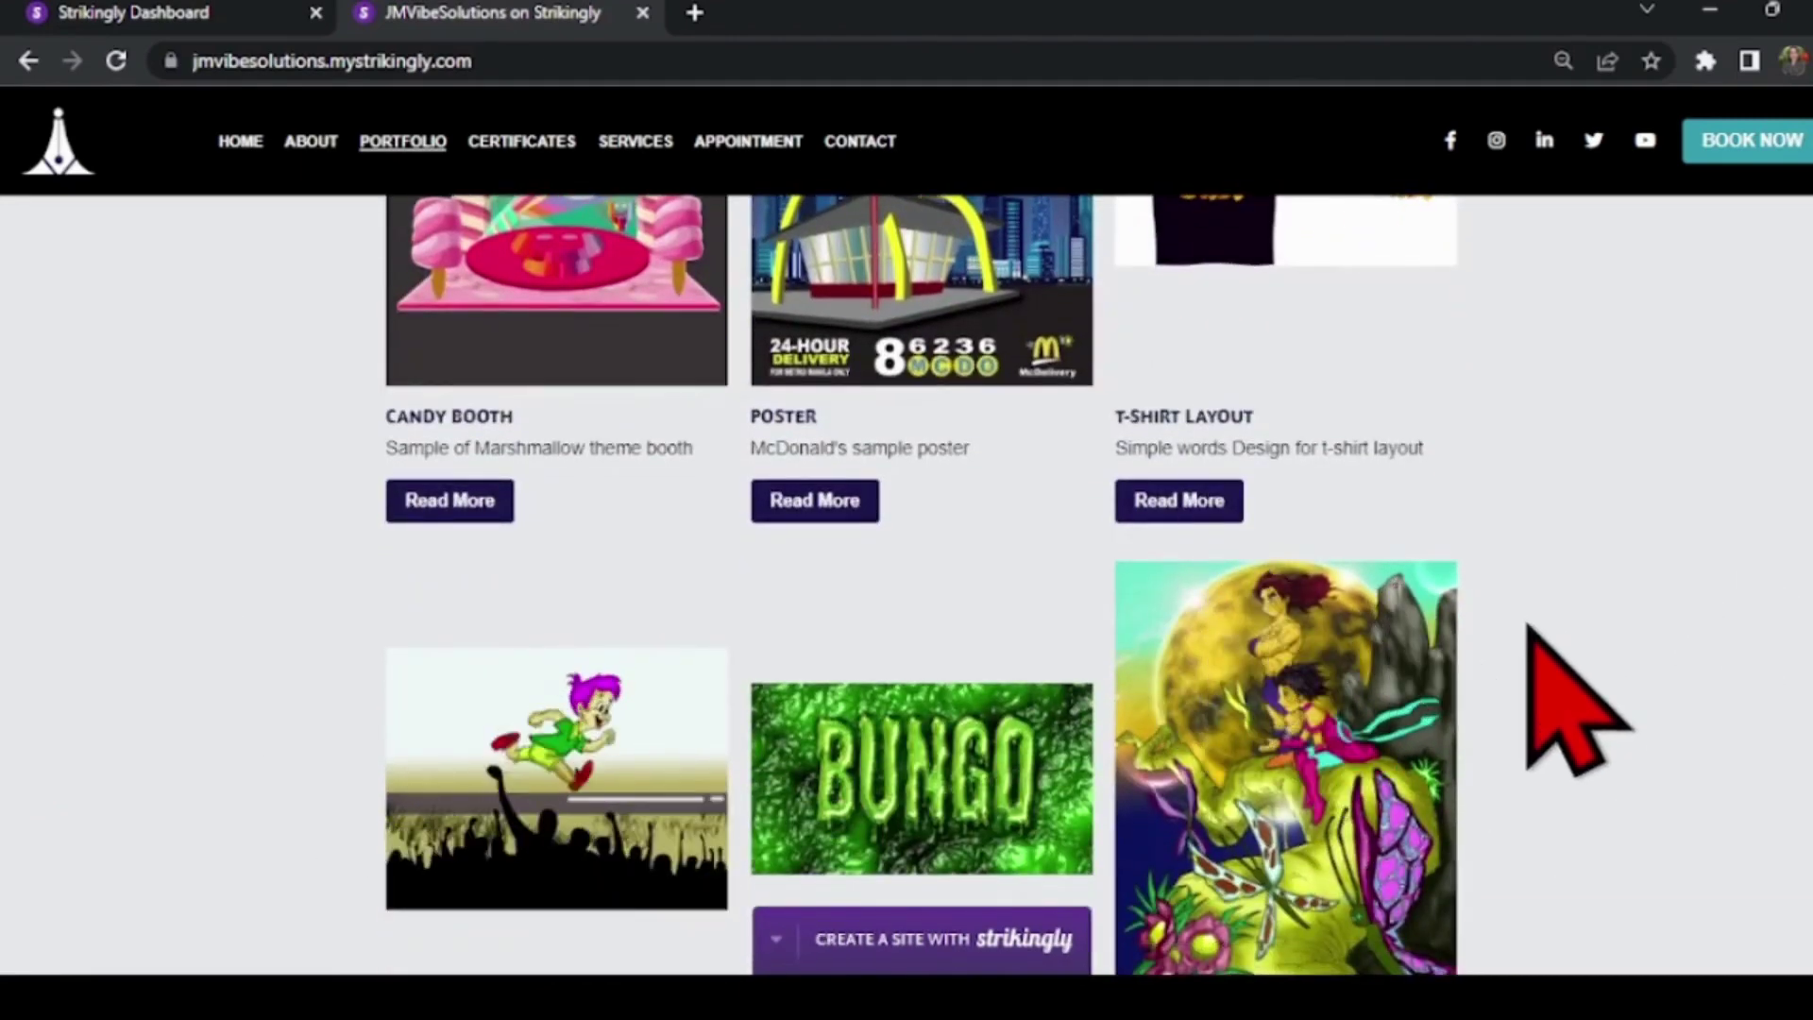
{"action": "scroll", "coordinate": [1478, 810], "scroll_direction": "up", "scroll_amount": 3}
{"action": "scroll", "coordinate": [1478, 809], "scroll_direction": "up", "scroll_amount": 3}
{"action": "scroll", "coordinate": [1474, 807], "scroll_direction": "up", "scroll_amount": 5}
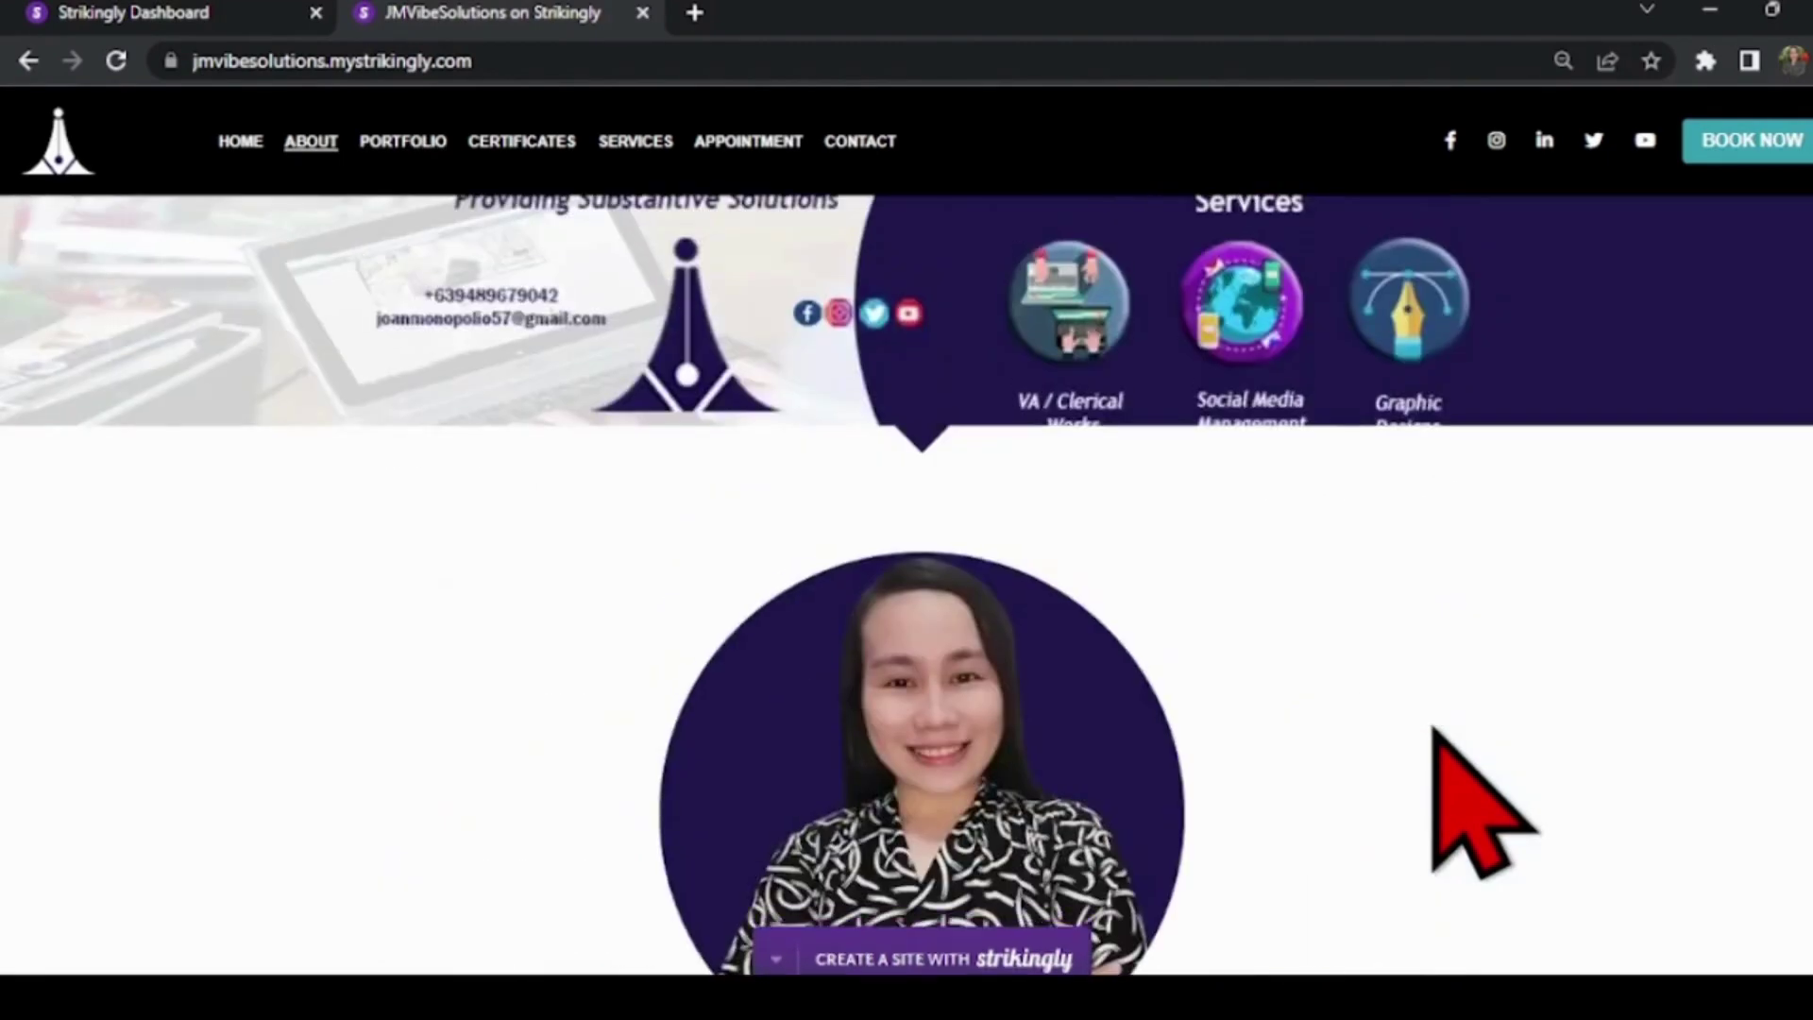
Step: From the Strikingly dashboard, start a new site using the Clean & Shine template
{"action": "left_click", "coordinate": [121, 21]}
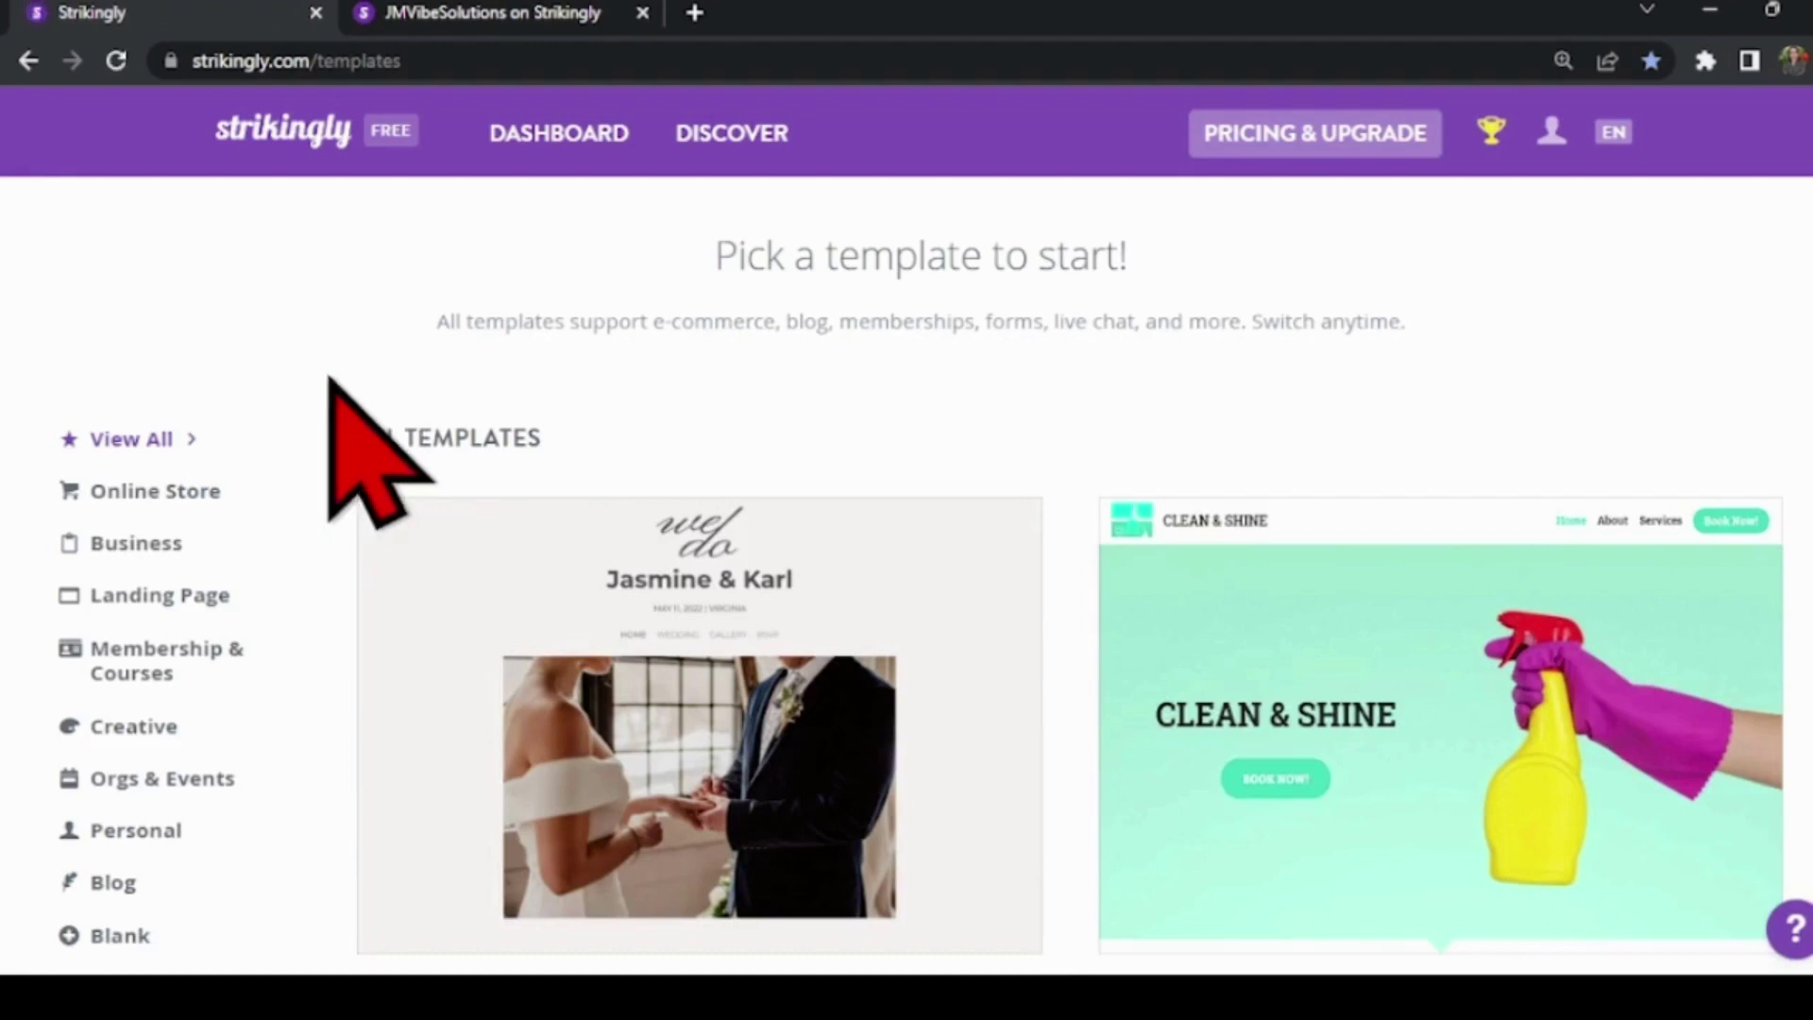
{"action": "scroll", "coordinate": [1280, 555], "scroll_direction": "down", "scroll_amount": 4}
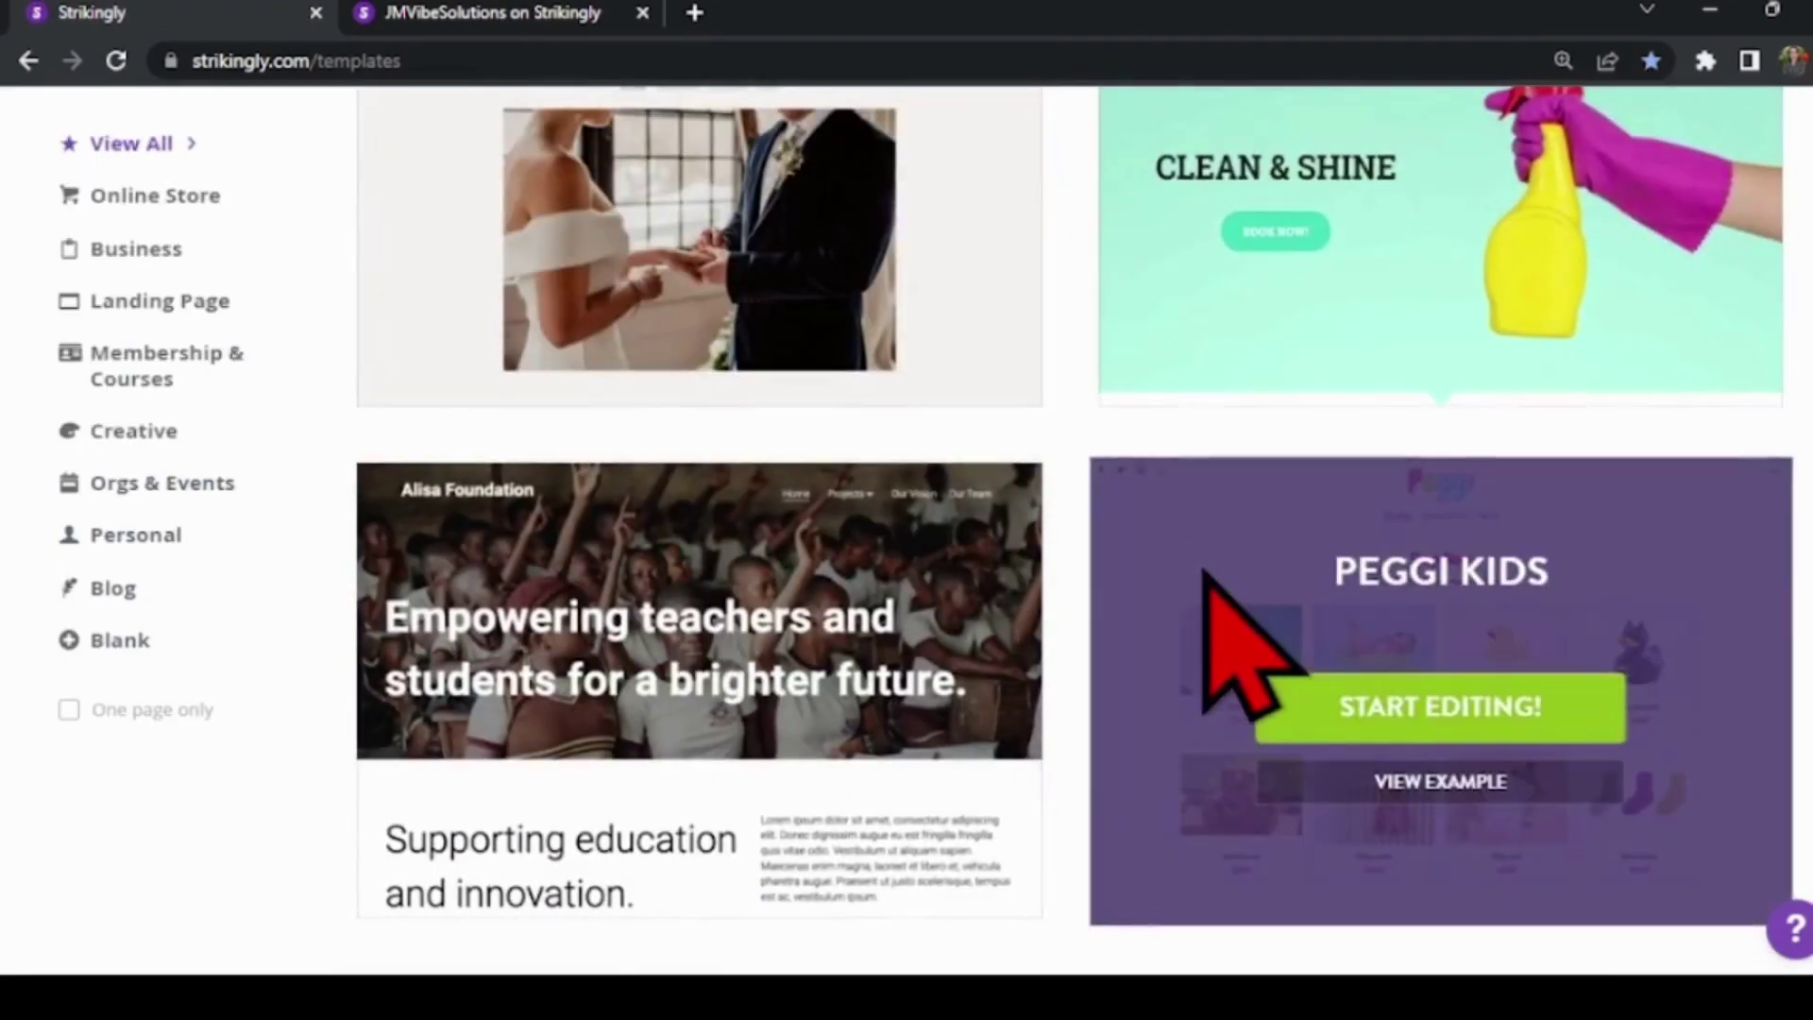
{"action": "scroll", "coordinate": [1207, 574], "scroll_direction": "down", "scroll_amount": 1}
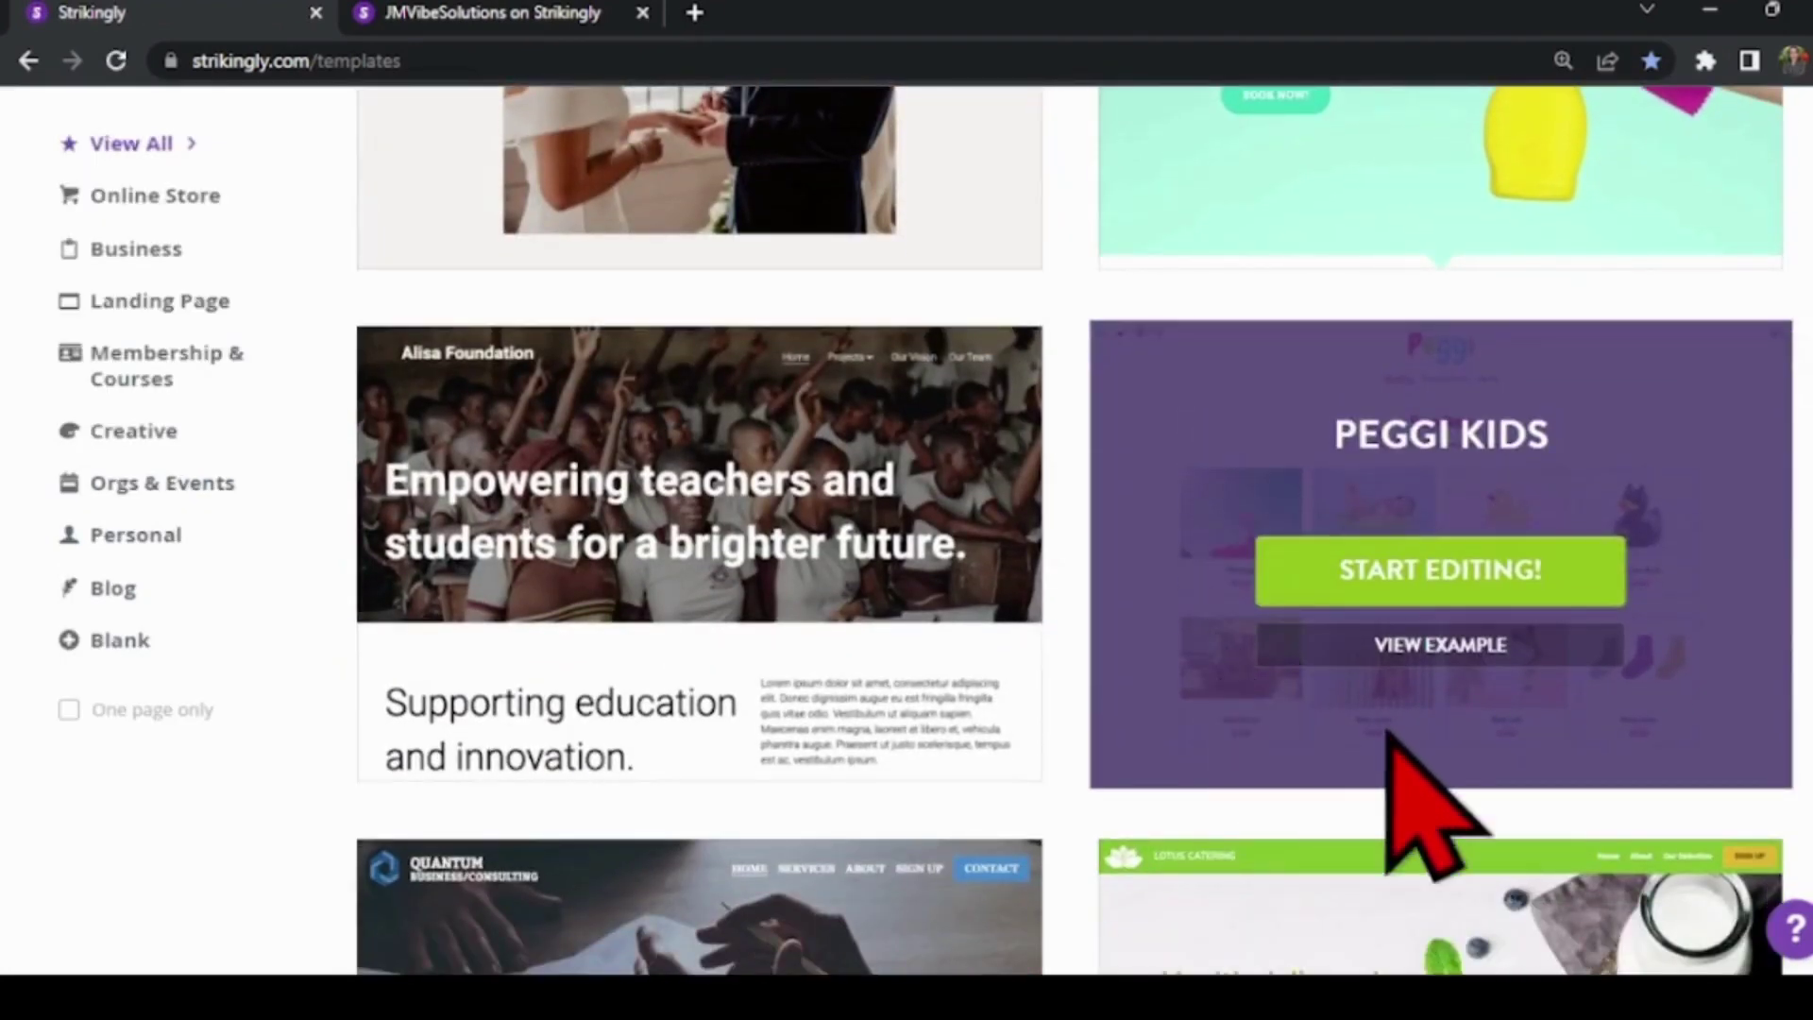
{"action": "scroll", "coordinate": [1277, 696], "scroll_direction": "down", "scroll_amount": 2}
{"action": "mouse_move", "coordinate": [1439, 907]}
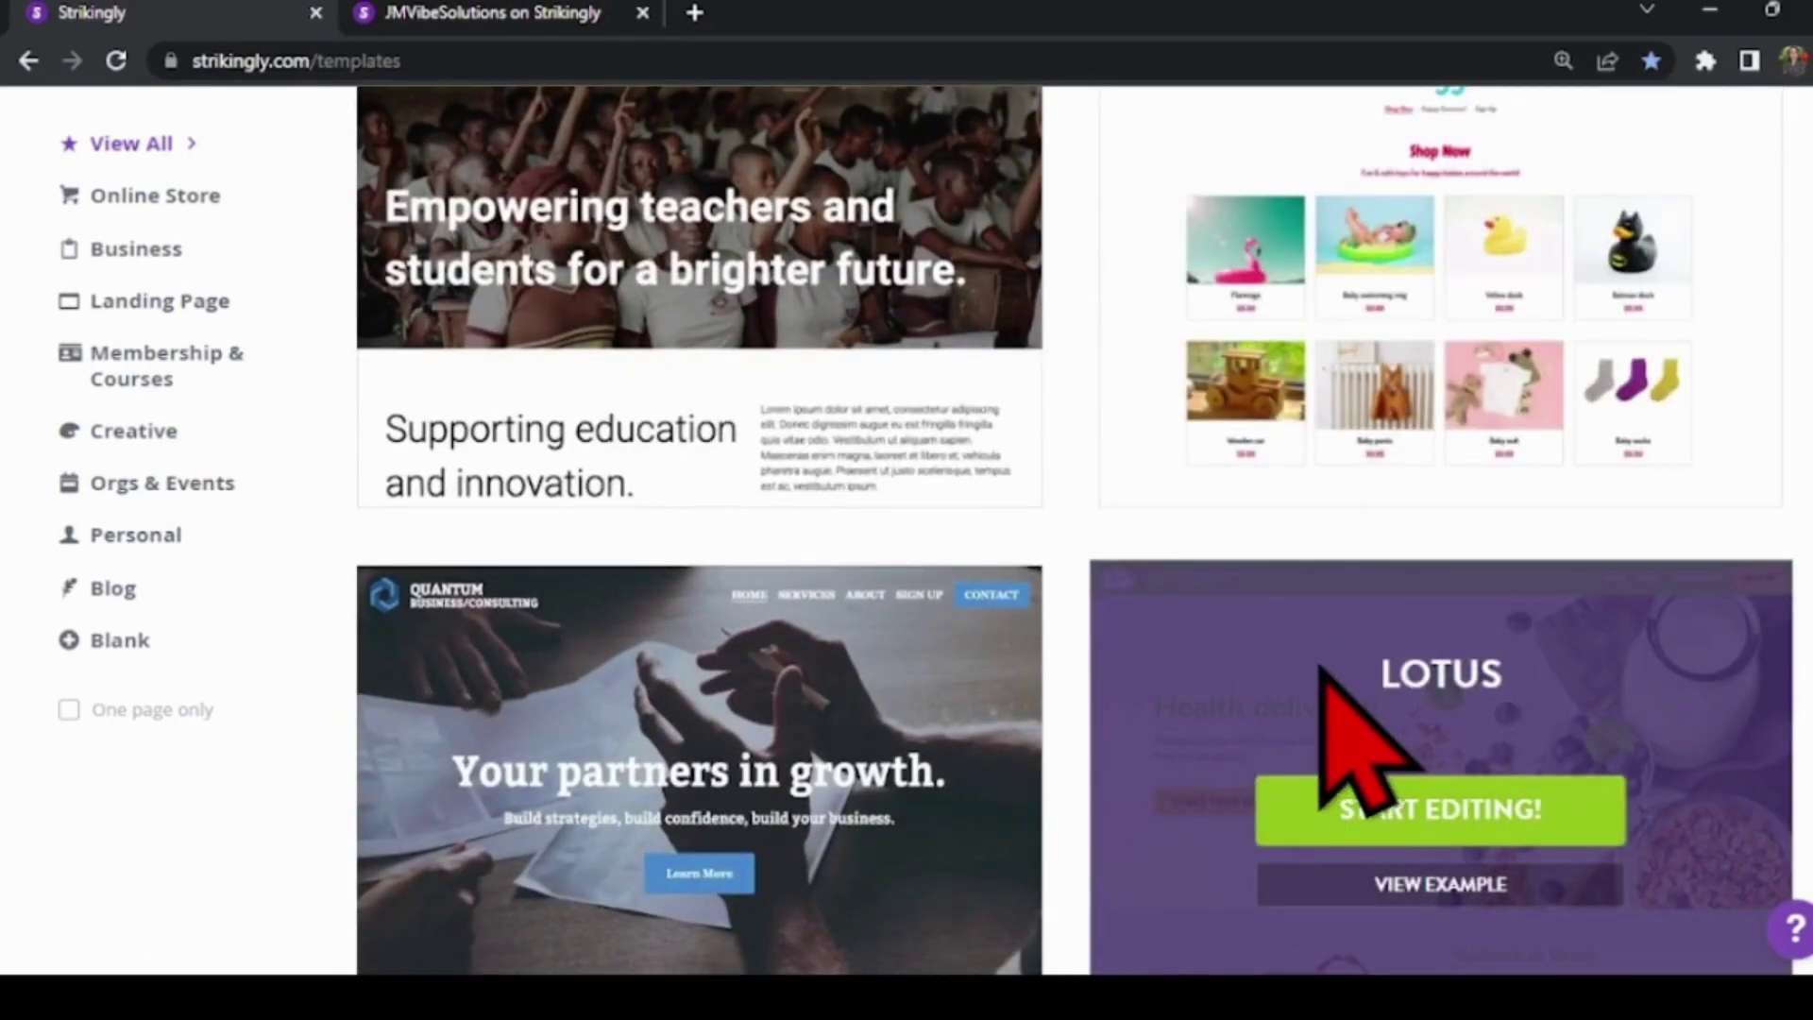
{"action": "scroll", "coordinate": [1321, 667], "scroll_direction": "up", "scroll_amount": 4}
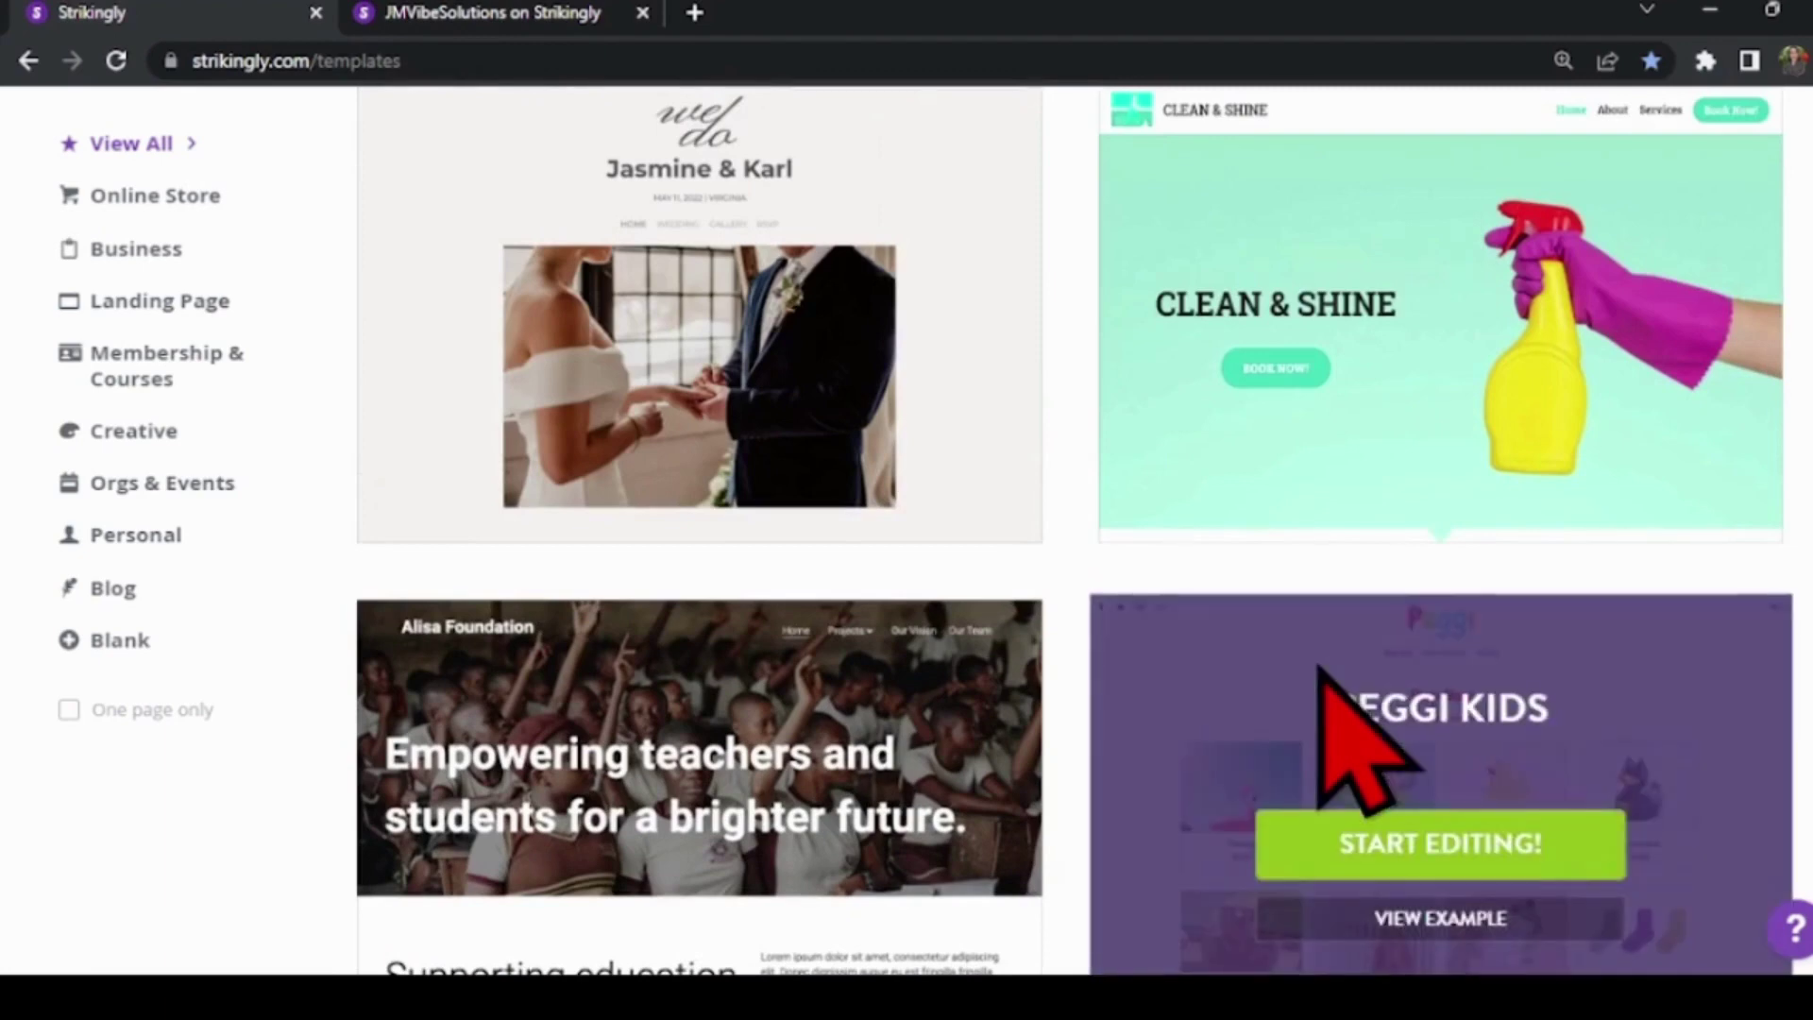
{"action": "scroll", "coordinate": [1320, 666], "scroll_direction": "up", "scroll_amount": 1}
{"action": "scroll", "coordinate": [1322, 665], "scroll_direction": "down", "scroll_amount": 1}
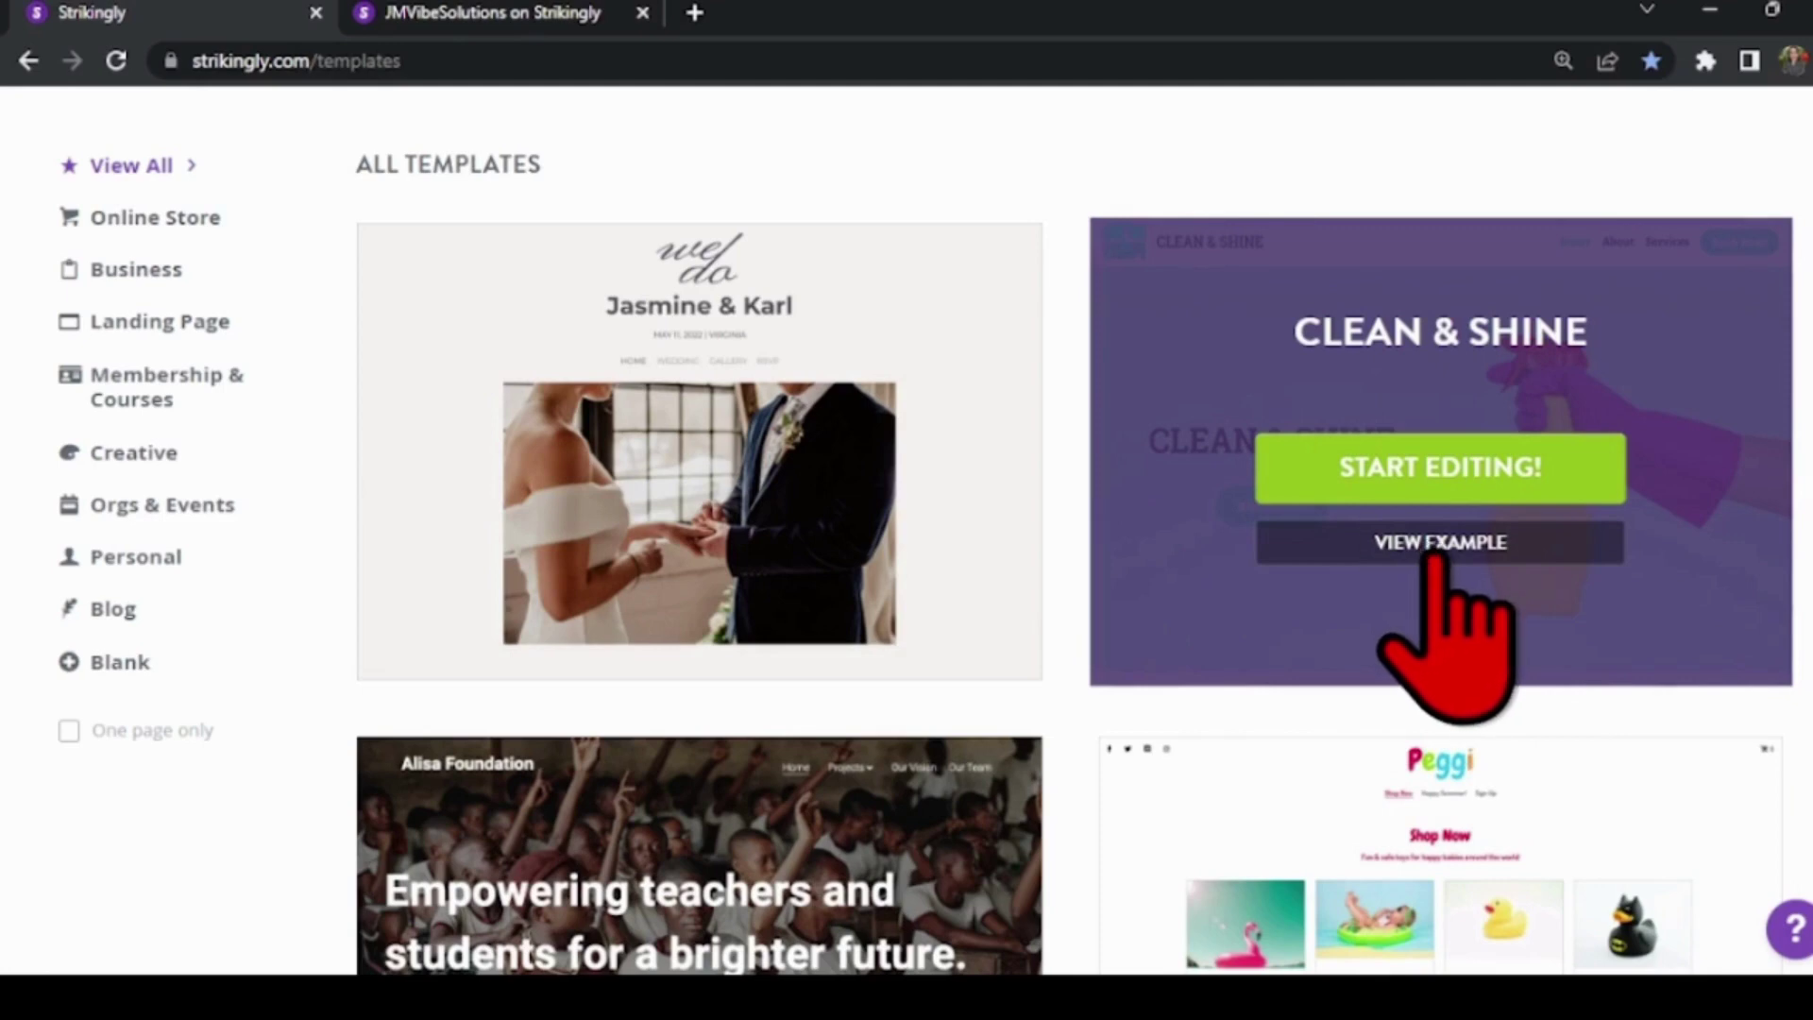
{"action": "left_click", "coordinate": [1431, 482]}
{"action": "scroll", "coordinate": [1215, 521], "scroll_direction": "up", "scroll_amount": 6}
{"action": "scroll", "coordinate": [1247, 354], "scroll_direction": "down", "scroll_amount": 10}
{"action": "scroll", "coordinate": [1282, 440], "scroll_direction": "down", "scroll_amount": 3}
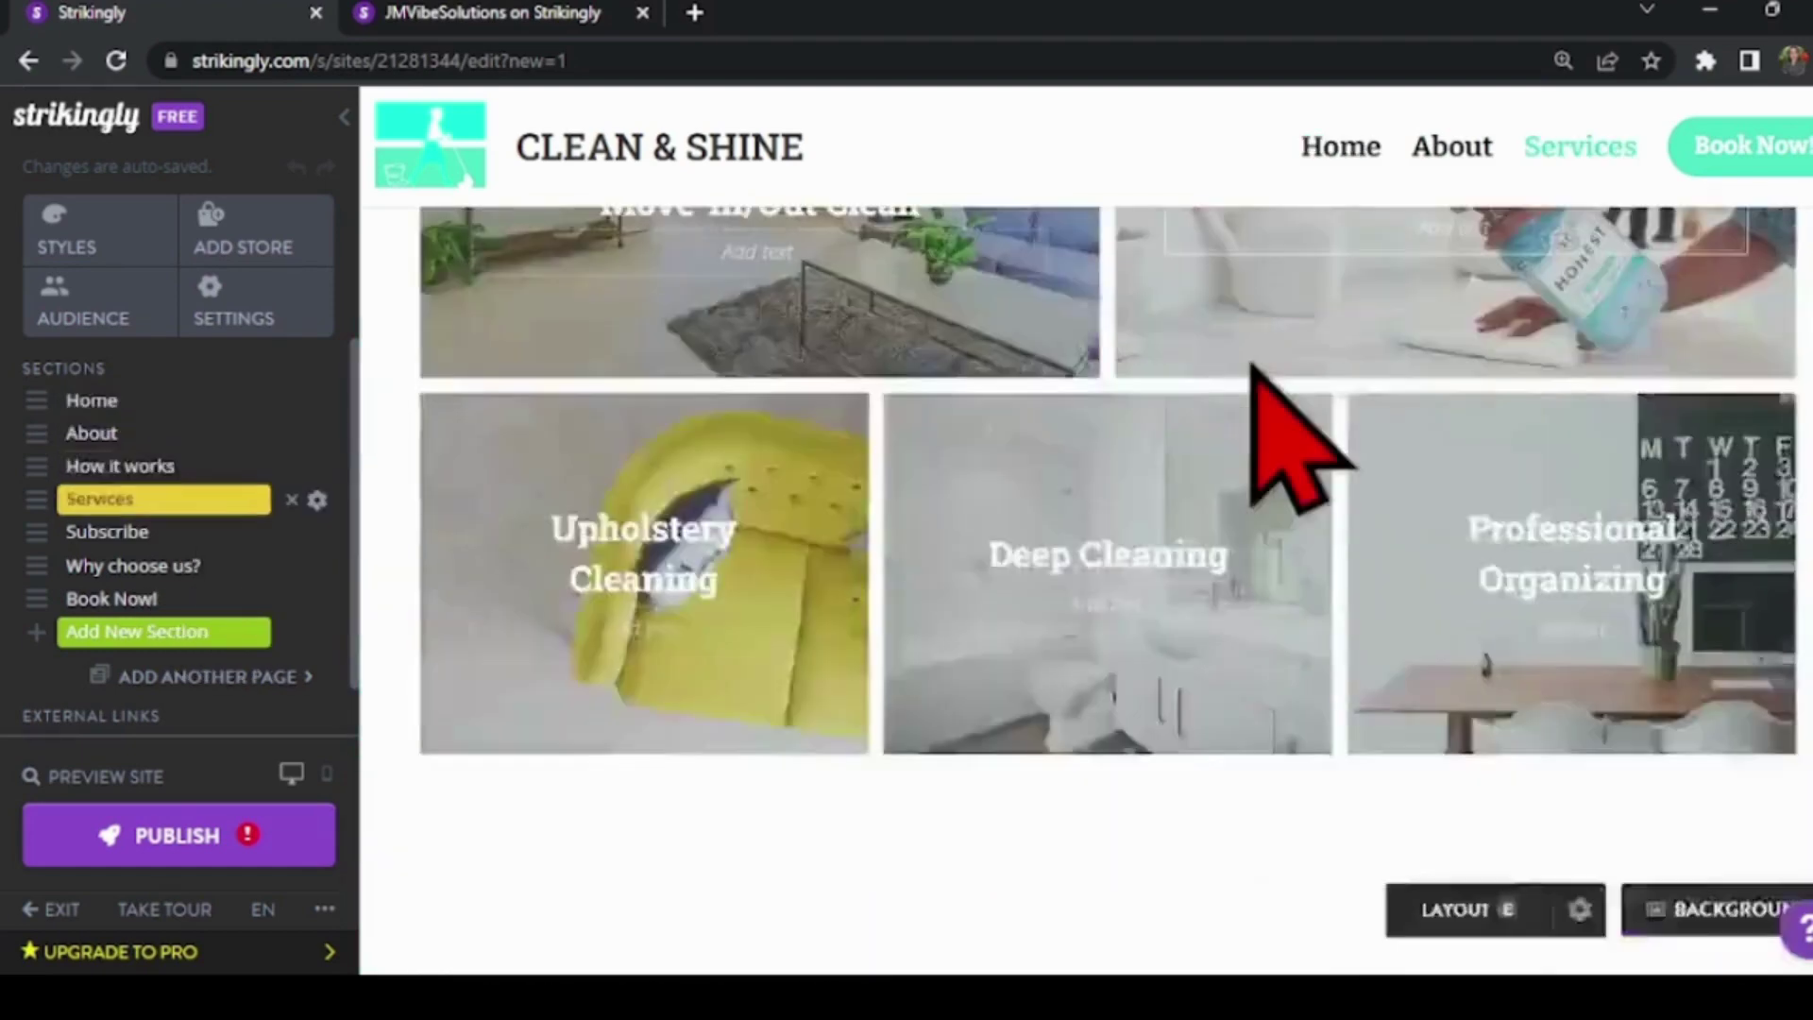
{"action": "scroll", "coordinate": [1283, 440], "scroll_direction": "down", "scroll_amount": 3}
{"action": "scroll", "coordinate": [1283, 439], "scroll_direction": "up", "scroll_amount": 10}
{"action": "scroll", "coordinate": [1282, 440], "scroll_direction": "up", "scroll_amount": 3}
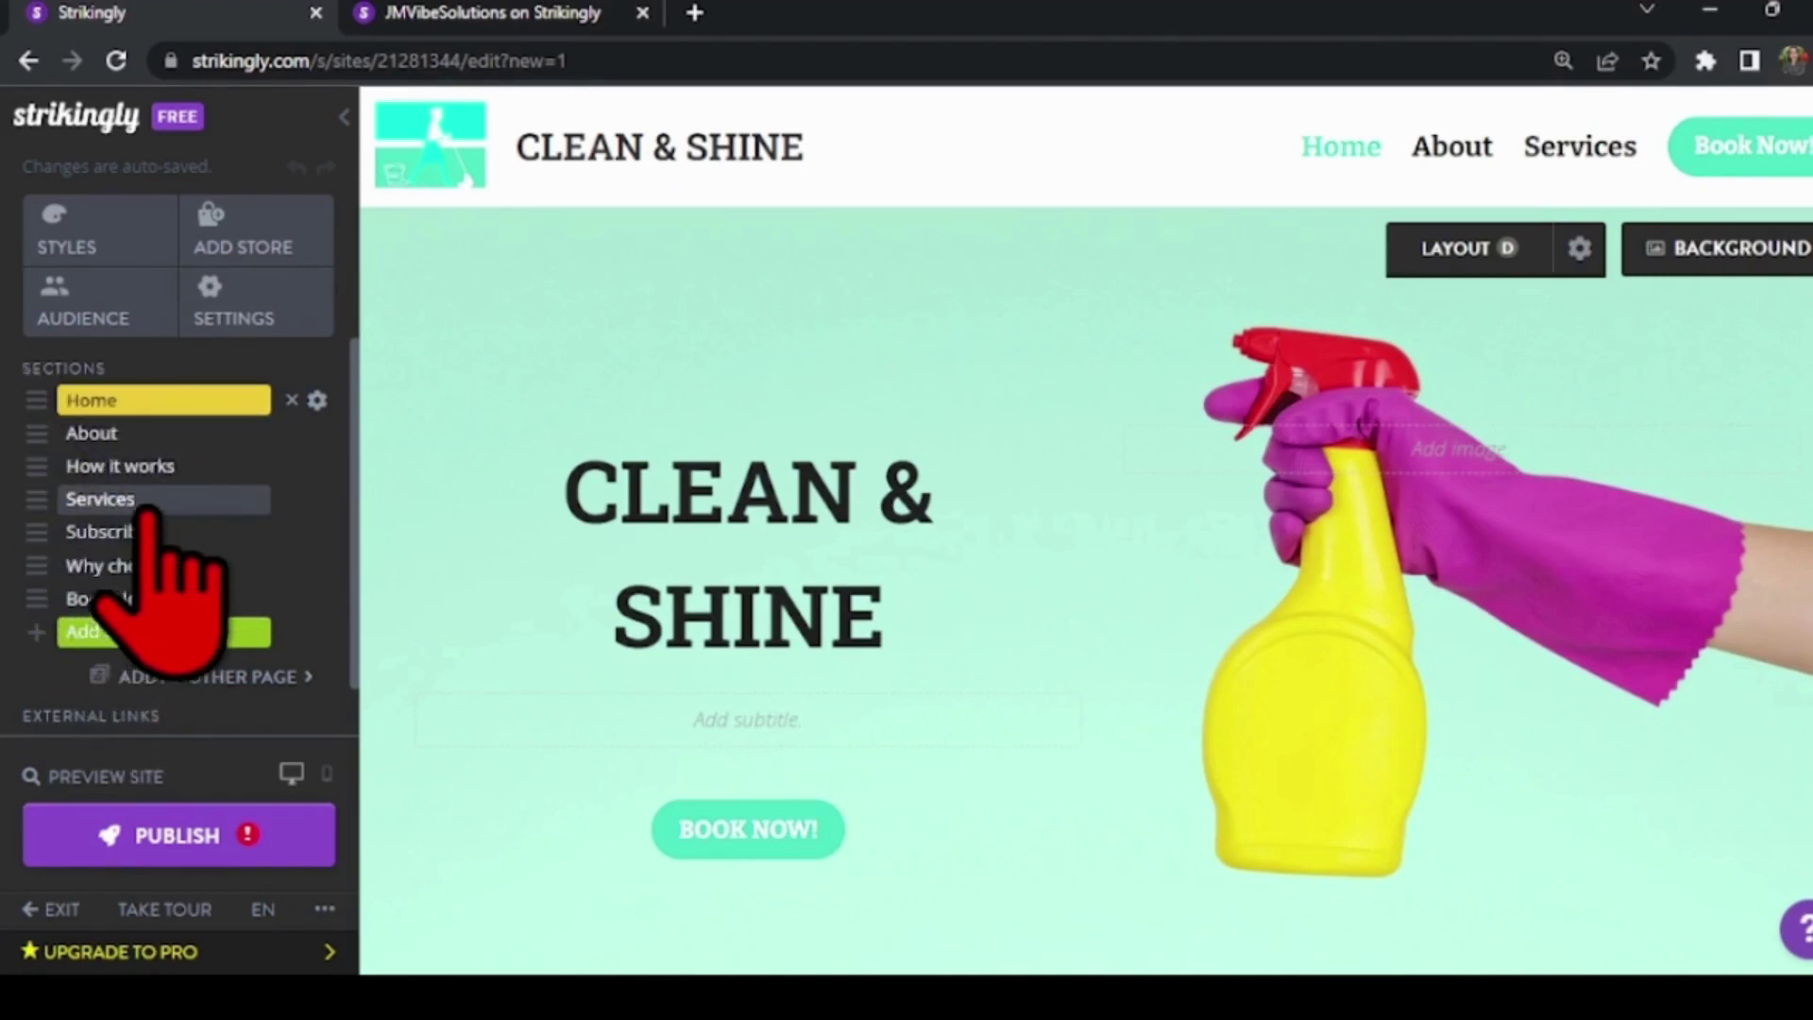
Step: Rename Home to Main and back, then move Home below How it works and Services to the top
{"action": "left_click", "coordinate": [94, 412]}
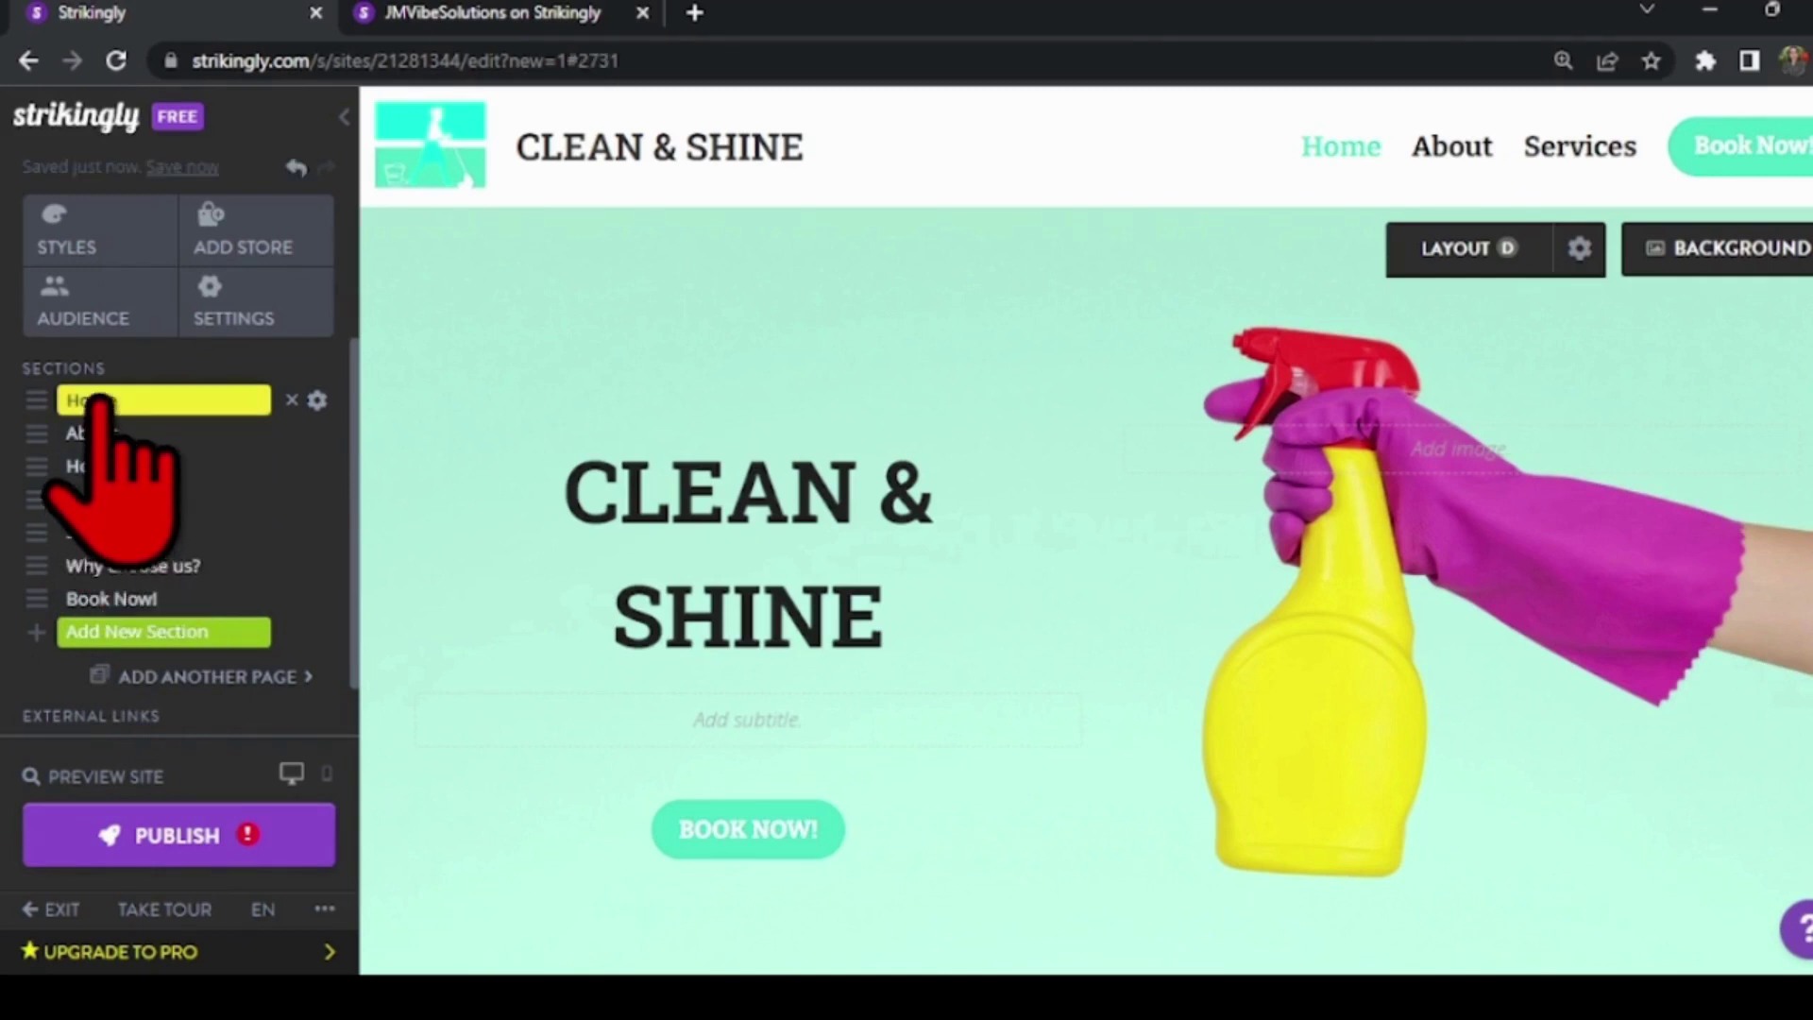
{"action": "double_click", "coordinate": [103, 408]}
{"action": "type", "text": "Main"}
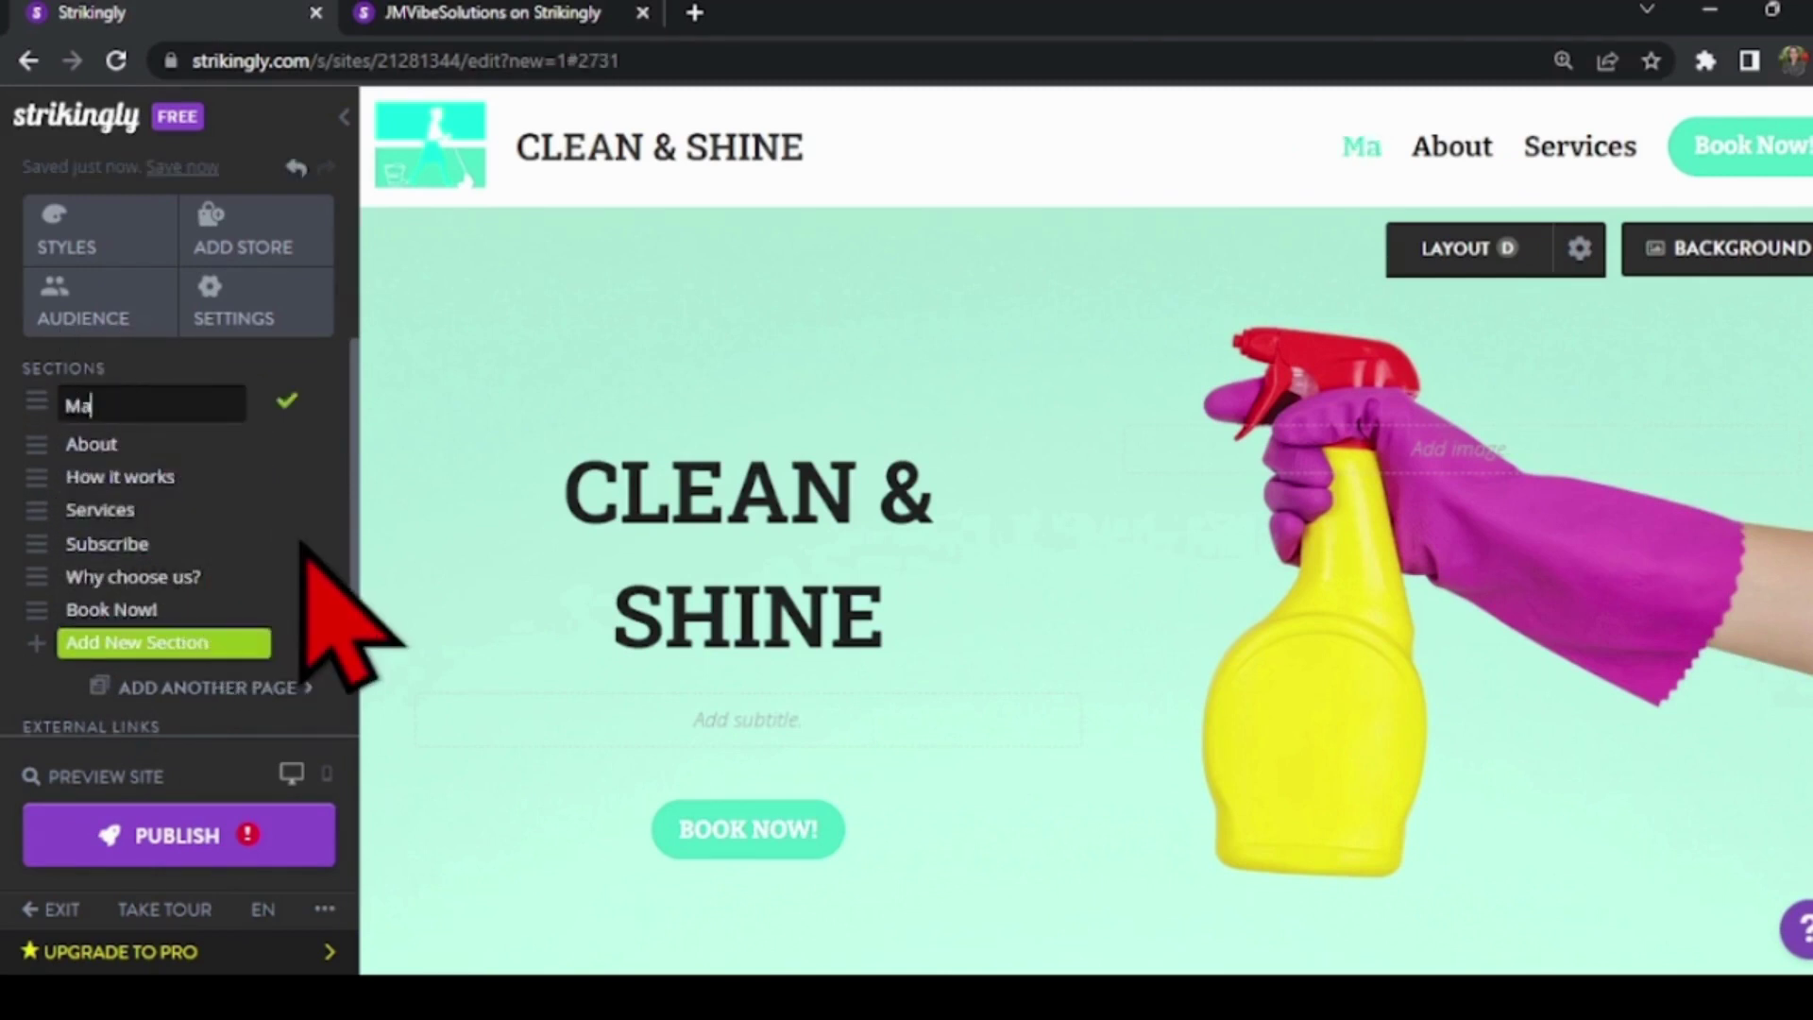
{"action": "left_click", "coordinate": [288, 403]}
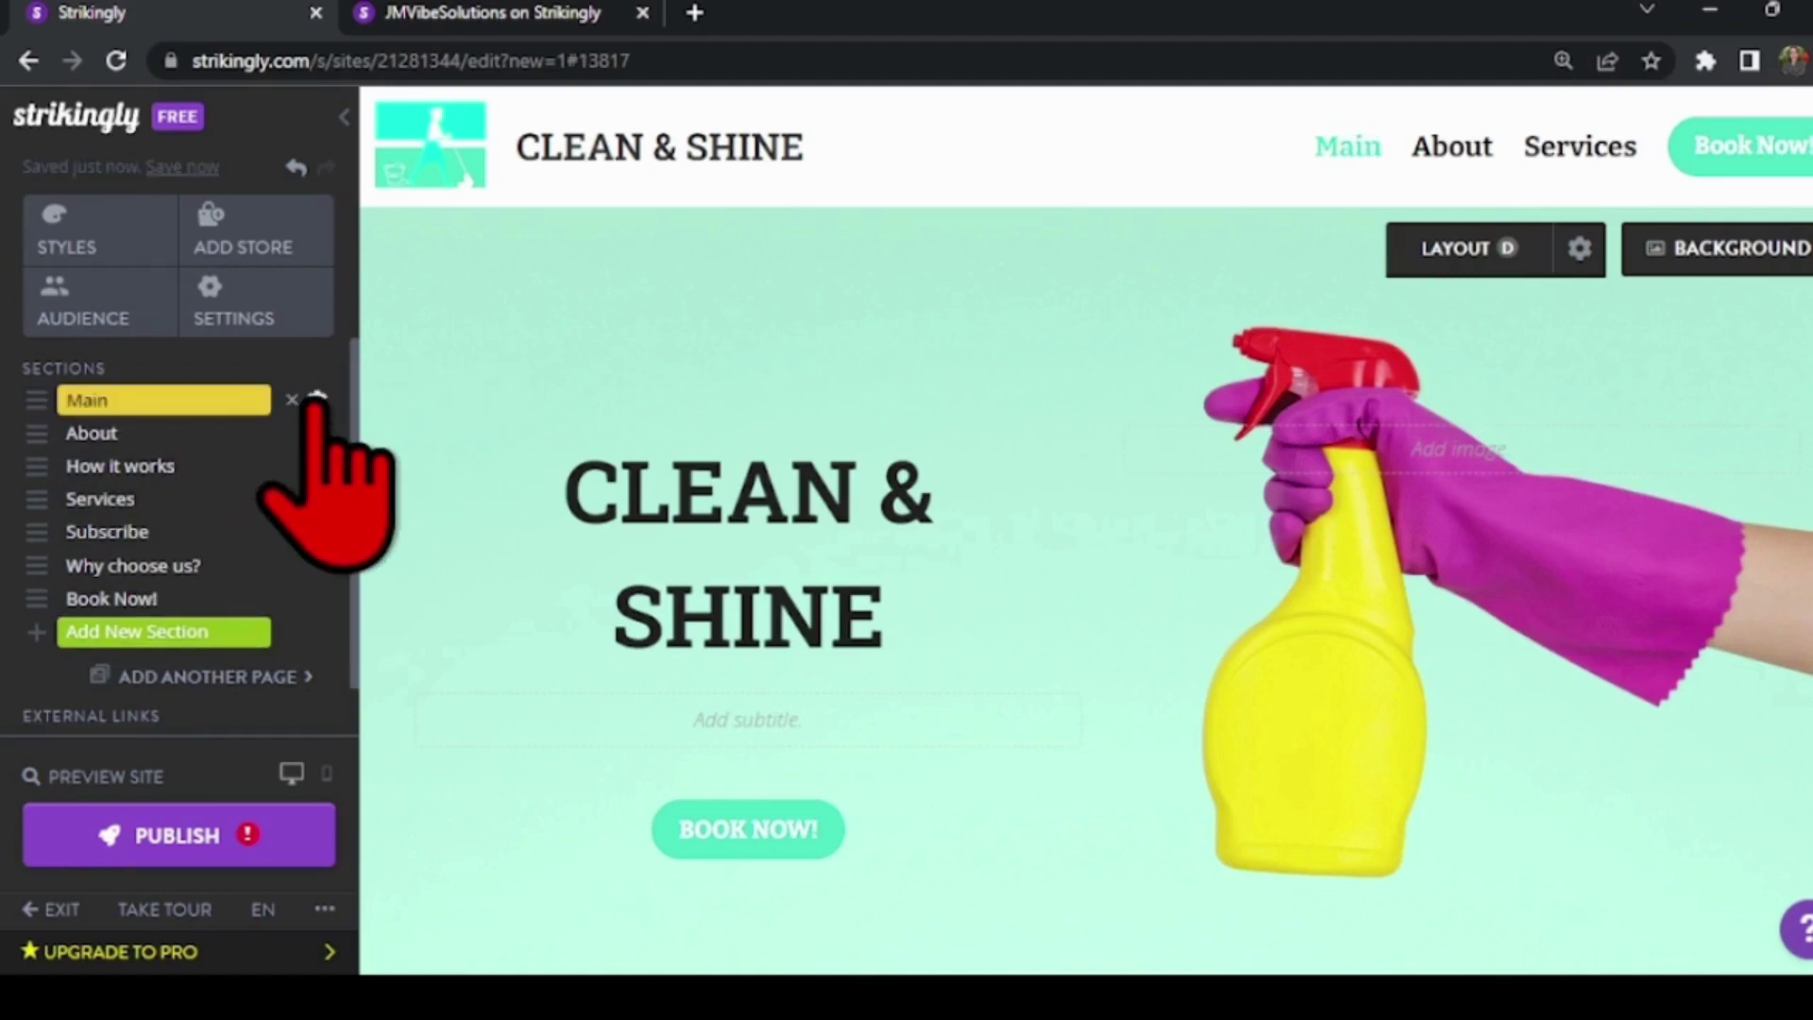
{"action": "left_click", "coordinate": [316, 403]}
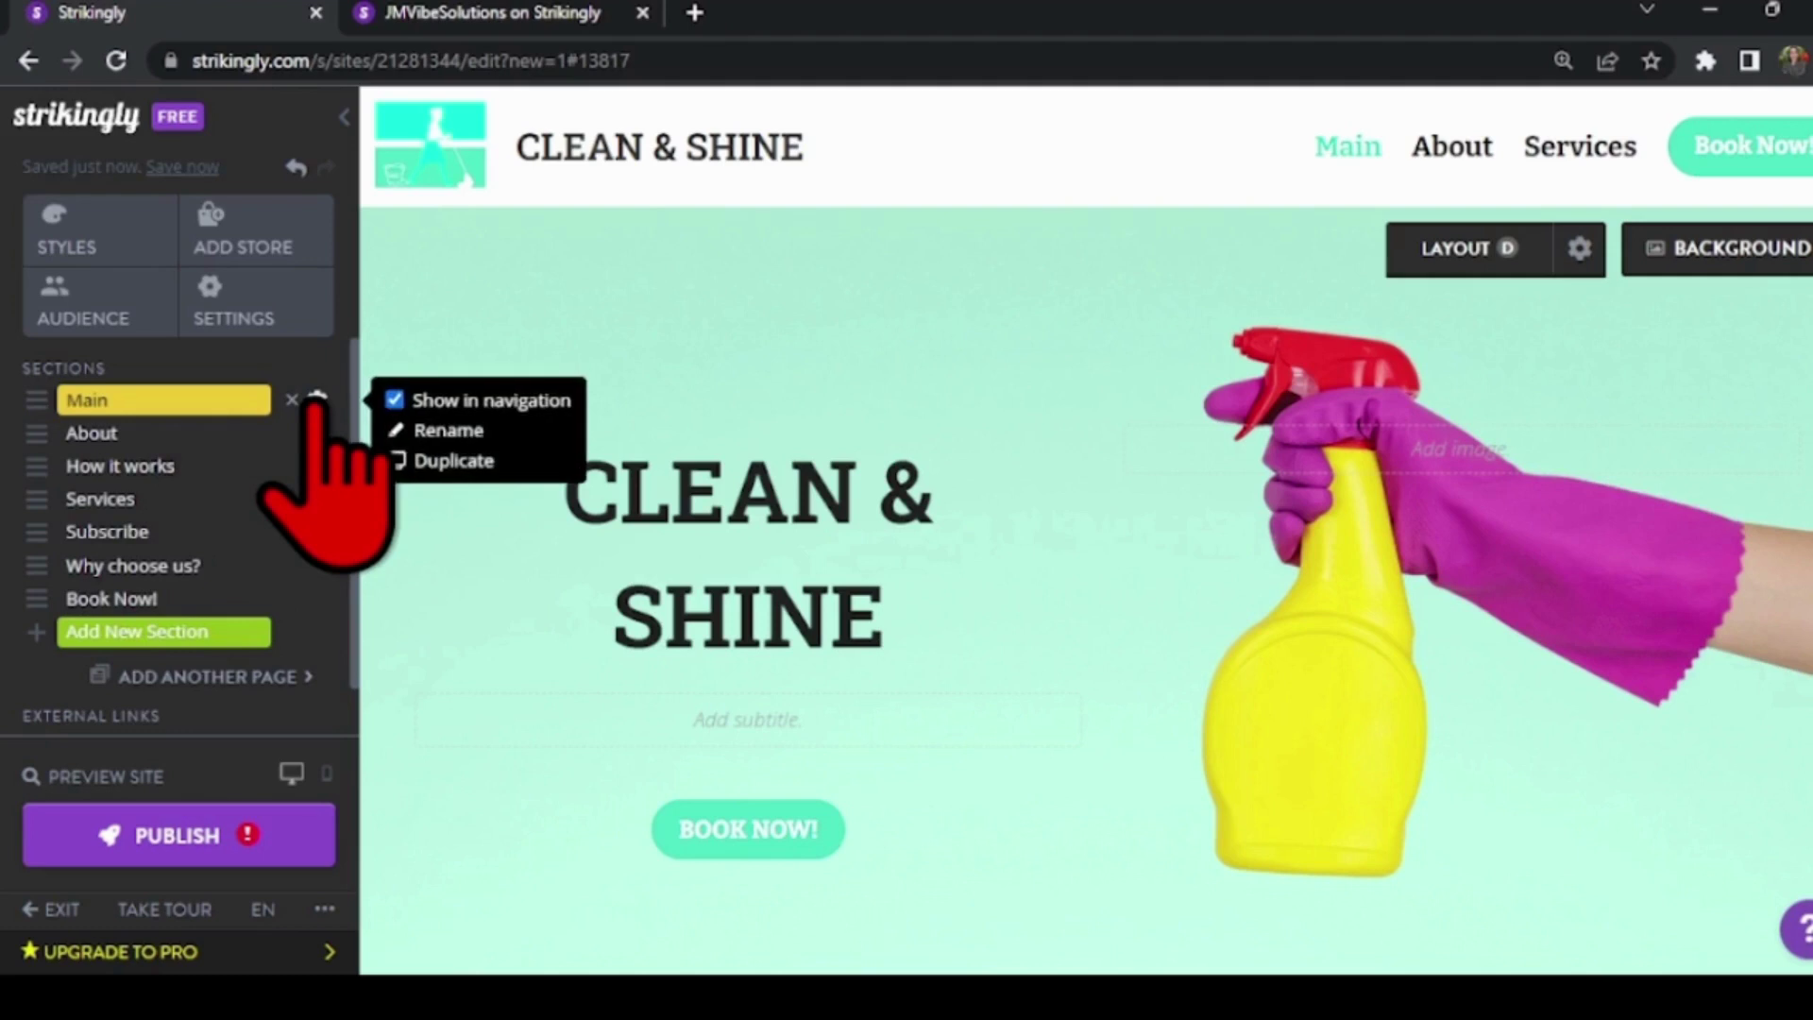
{"action": "left_click", "coordinate": [425, 429]}
{"action": "type", "text": "Home"}
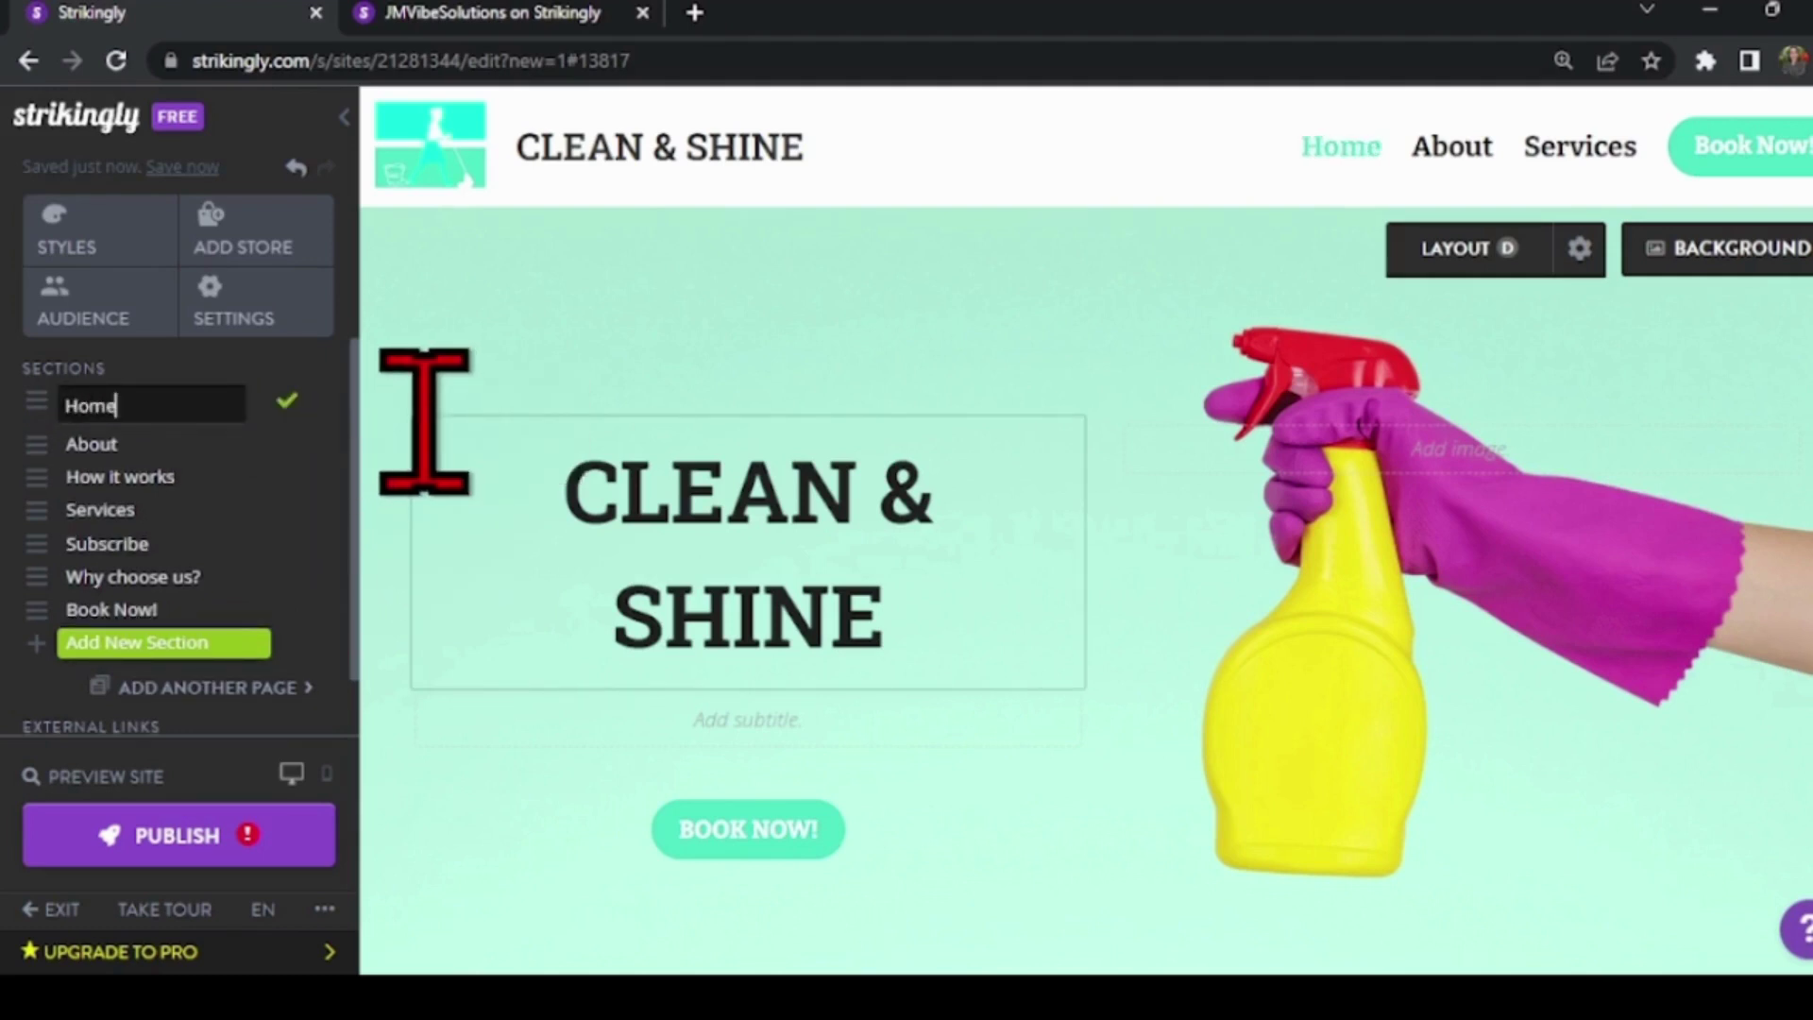
{"action": "left_click", "coordinate": [291, 401]}
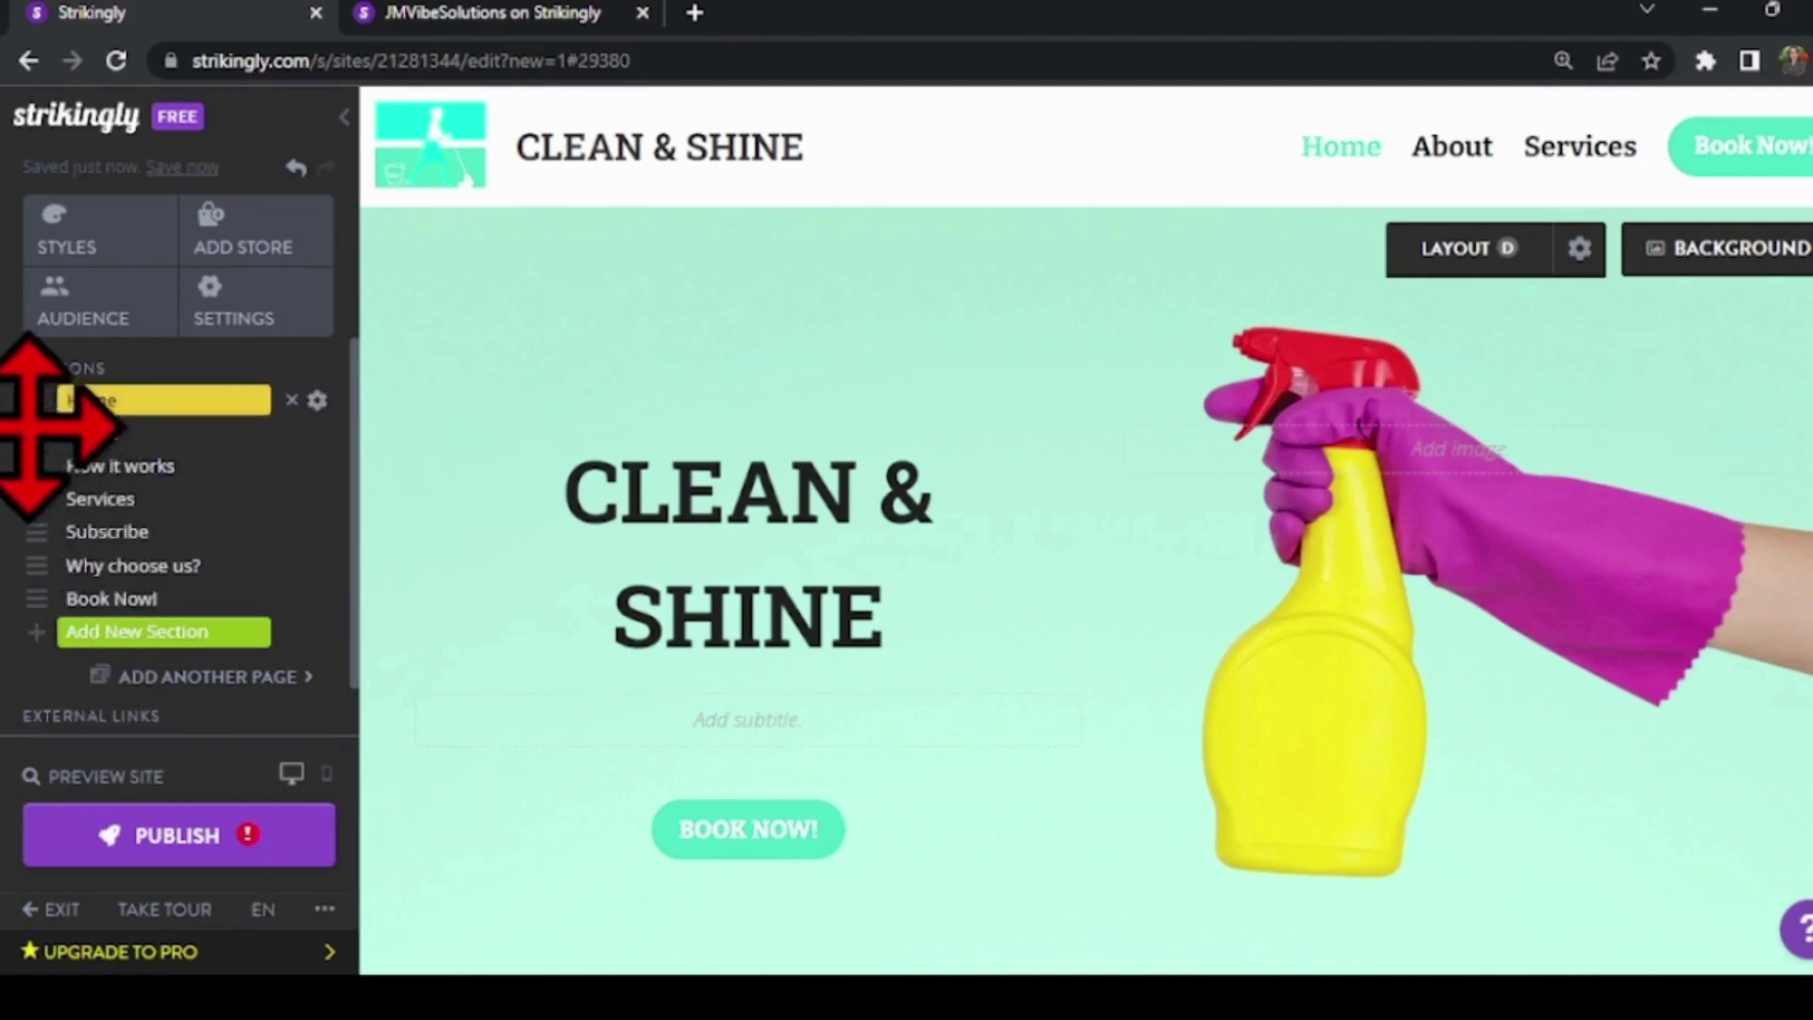
{"action": "left_click_drag", "start_coordinate": [31, 423], "coordinate": [43, 468]}
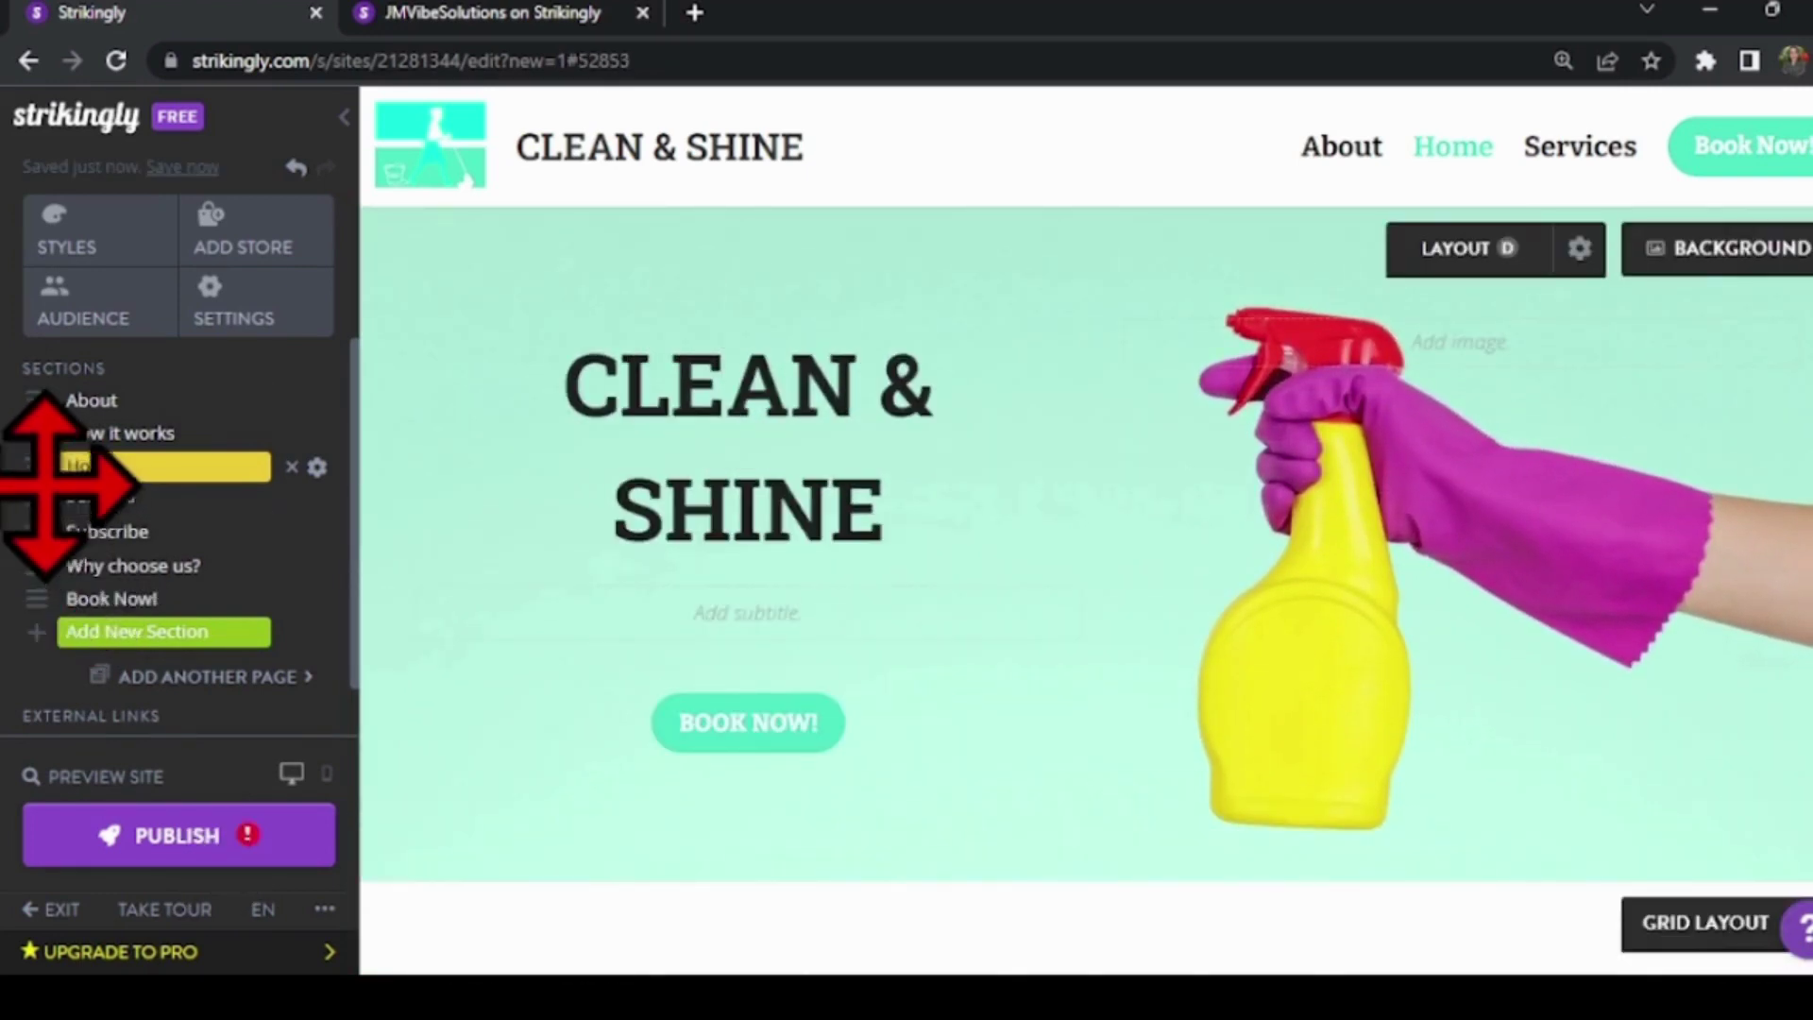
{"action": "left_click_drag", "start_coordinate": [47, 497], "coordinate": [59, 397]}
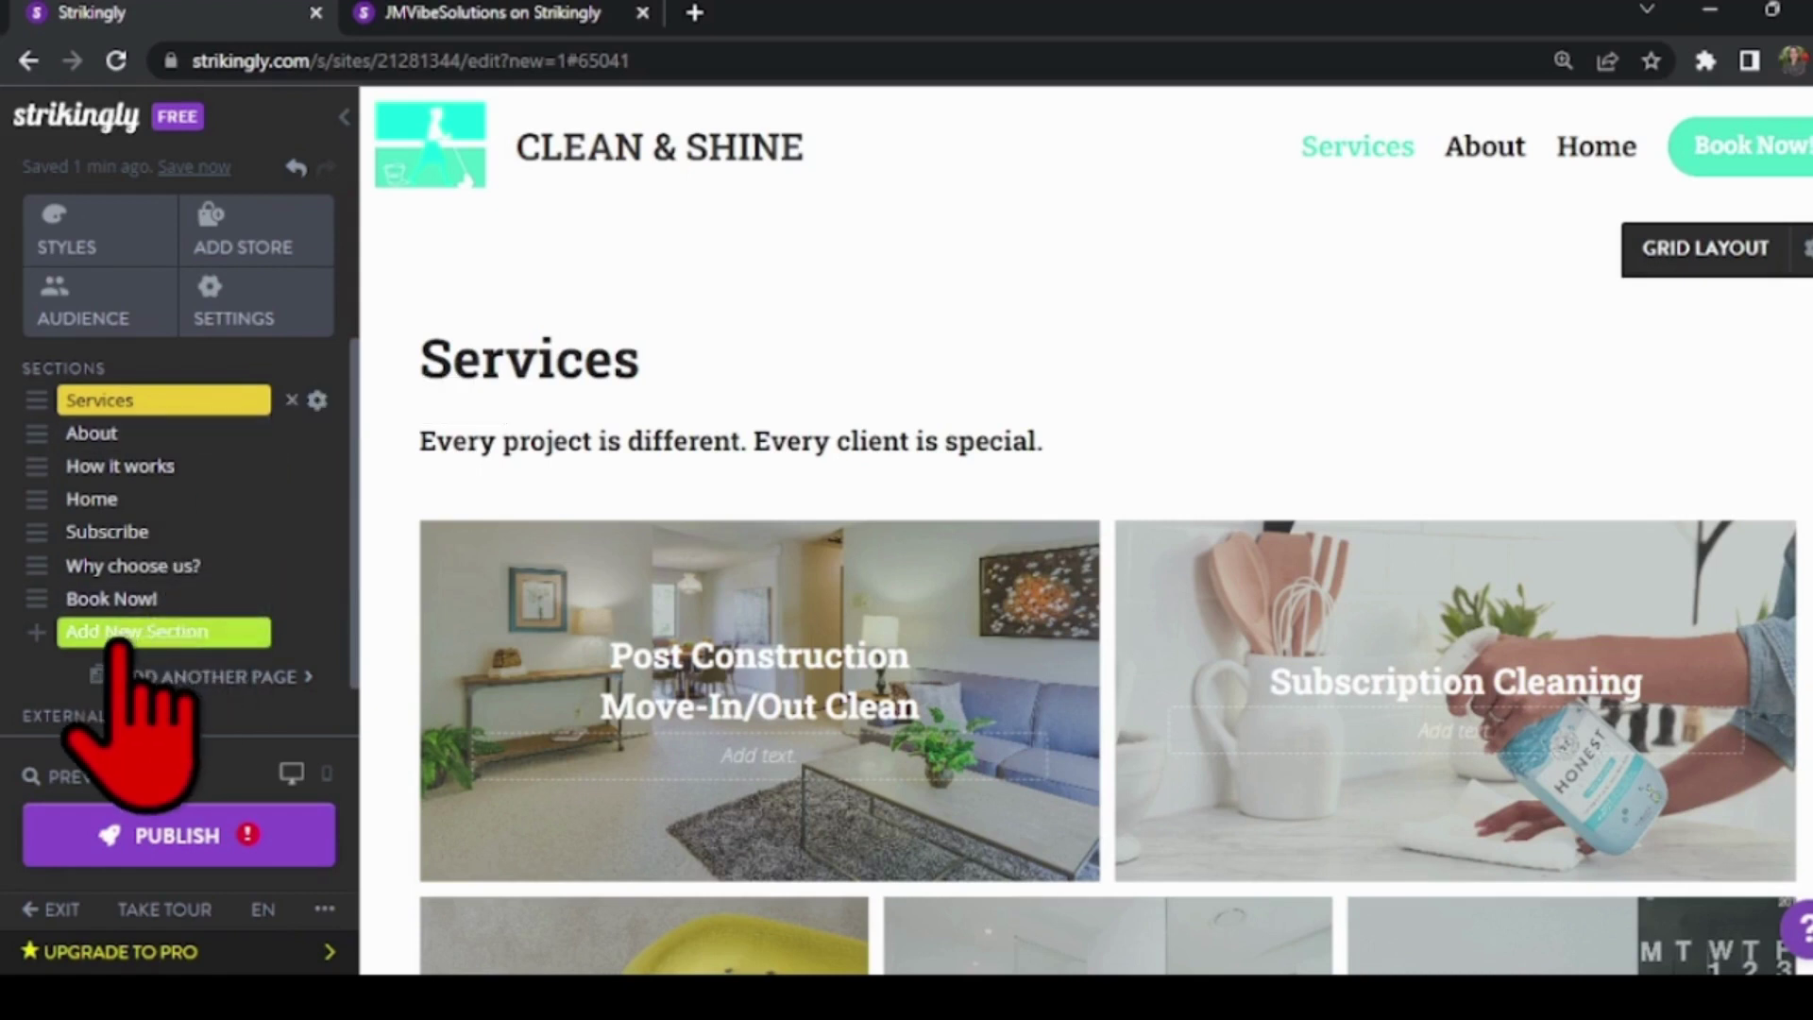
Step: Add a Simple Blog section and move it to the bottom, after Book Now!
{"action": "left_click", "coordinate": [143, 630]}
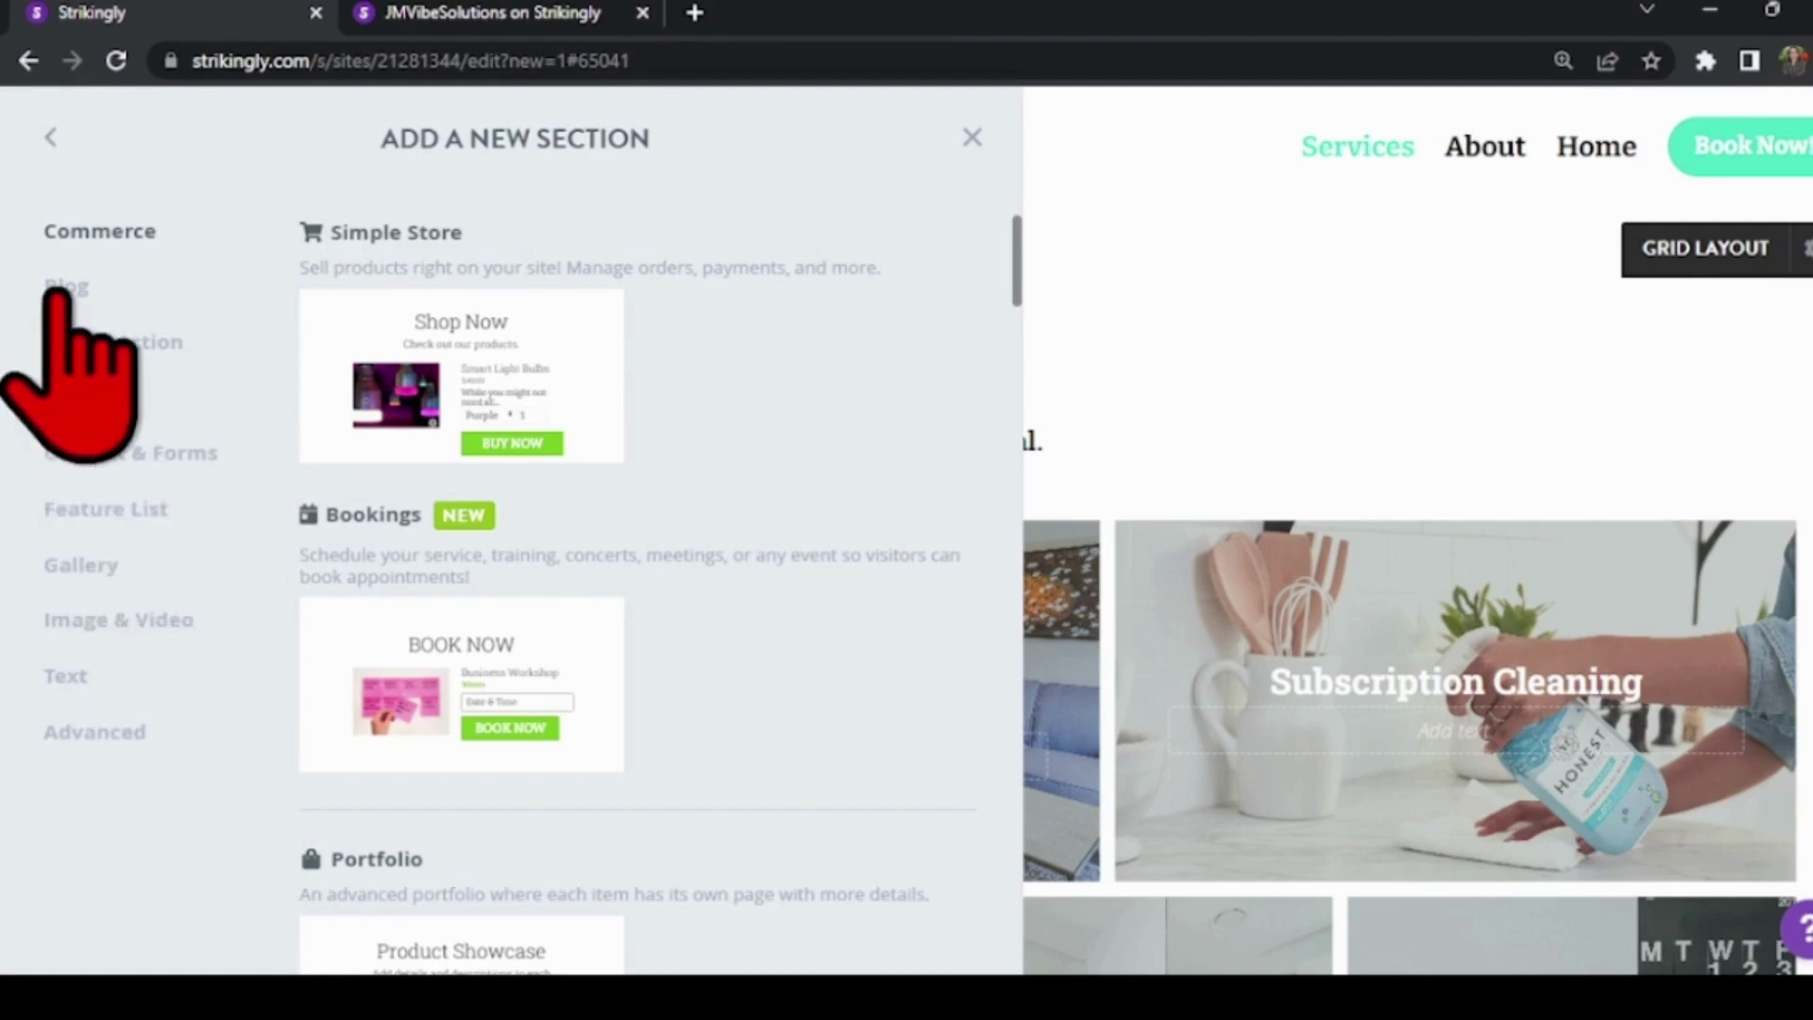
{"action": "left_click", "coordinate": [62, 290]}
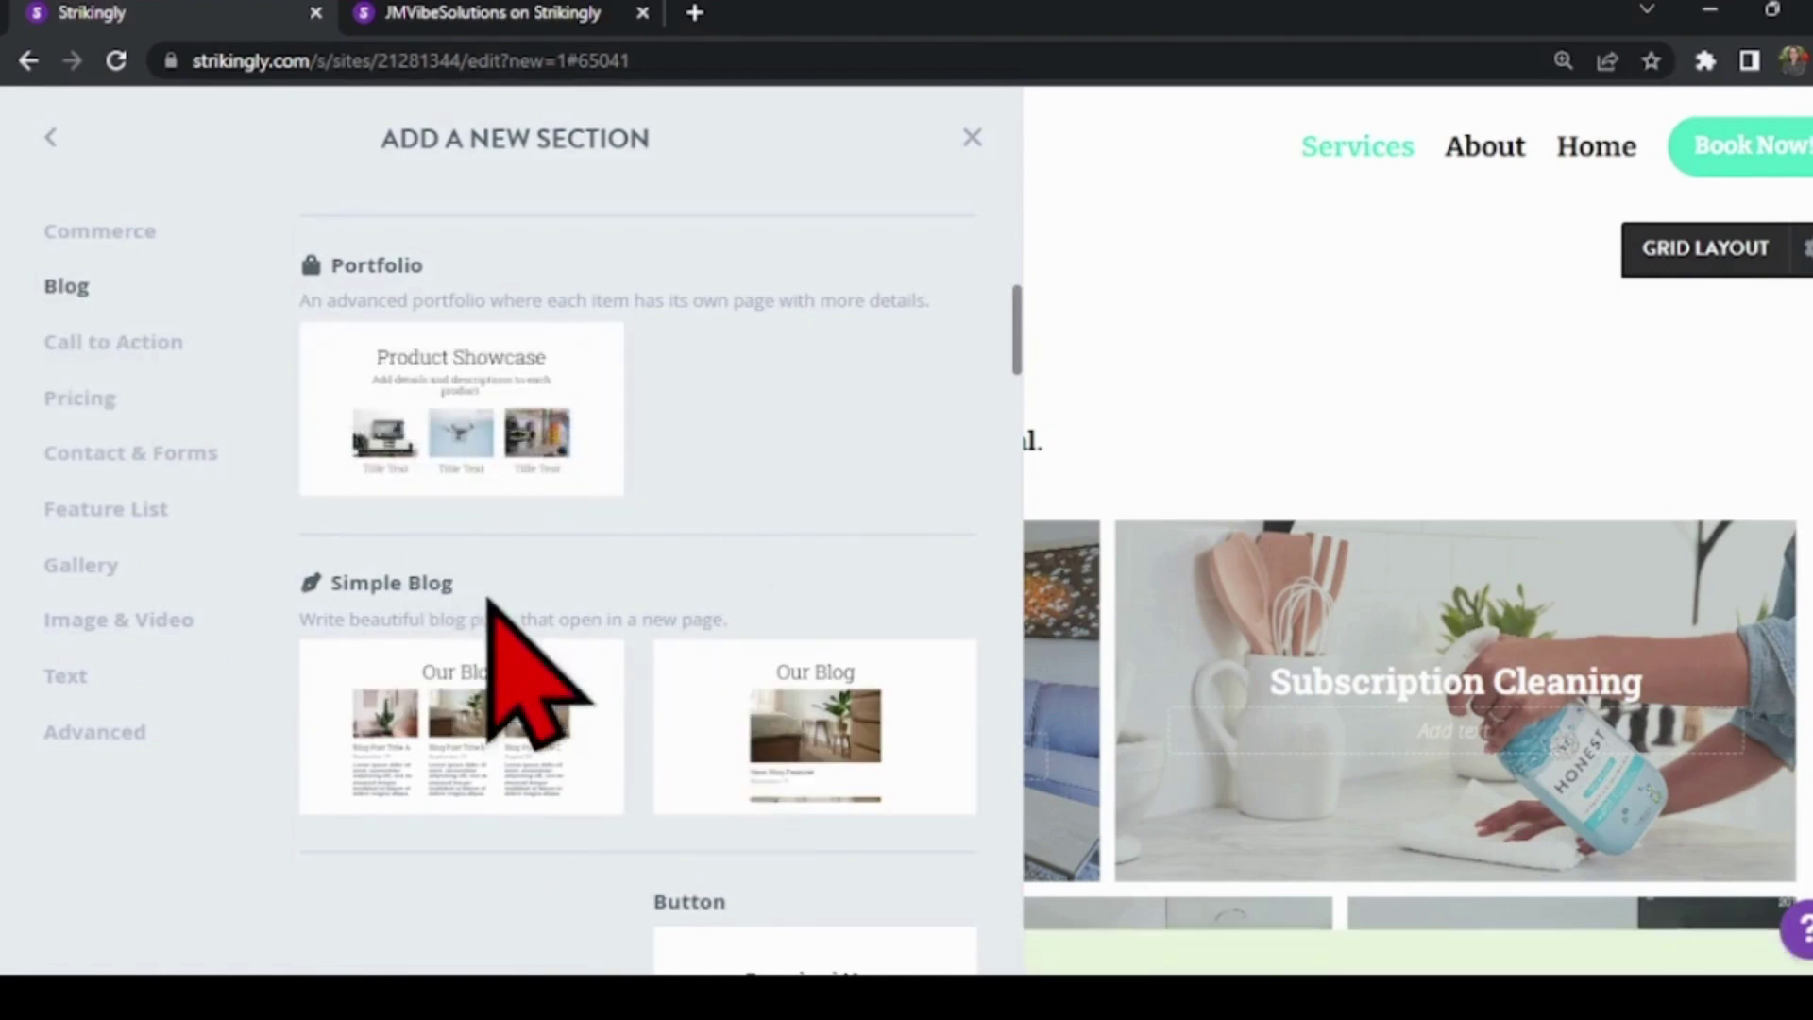
{"action": "mouse_move", "coordinate": [461, 727]}
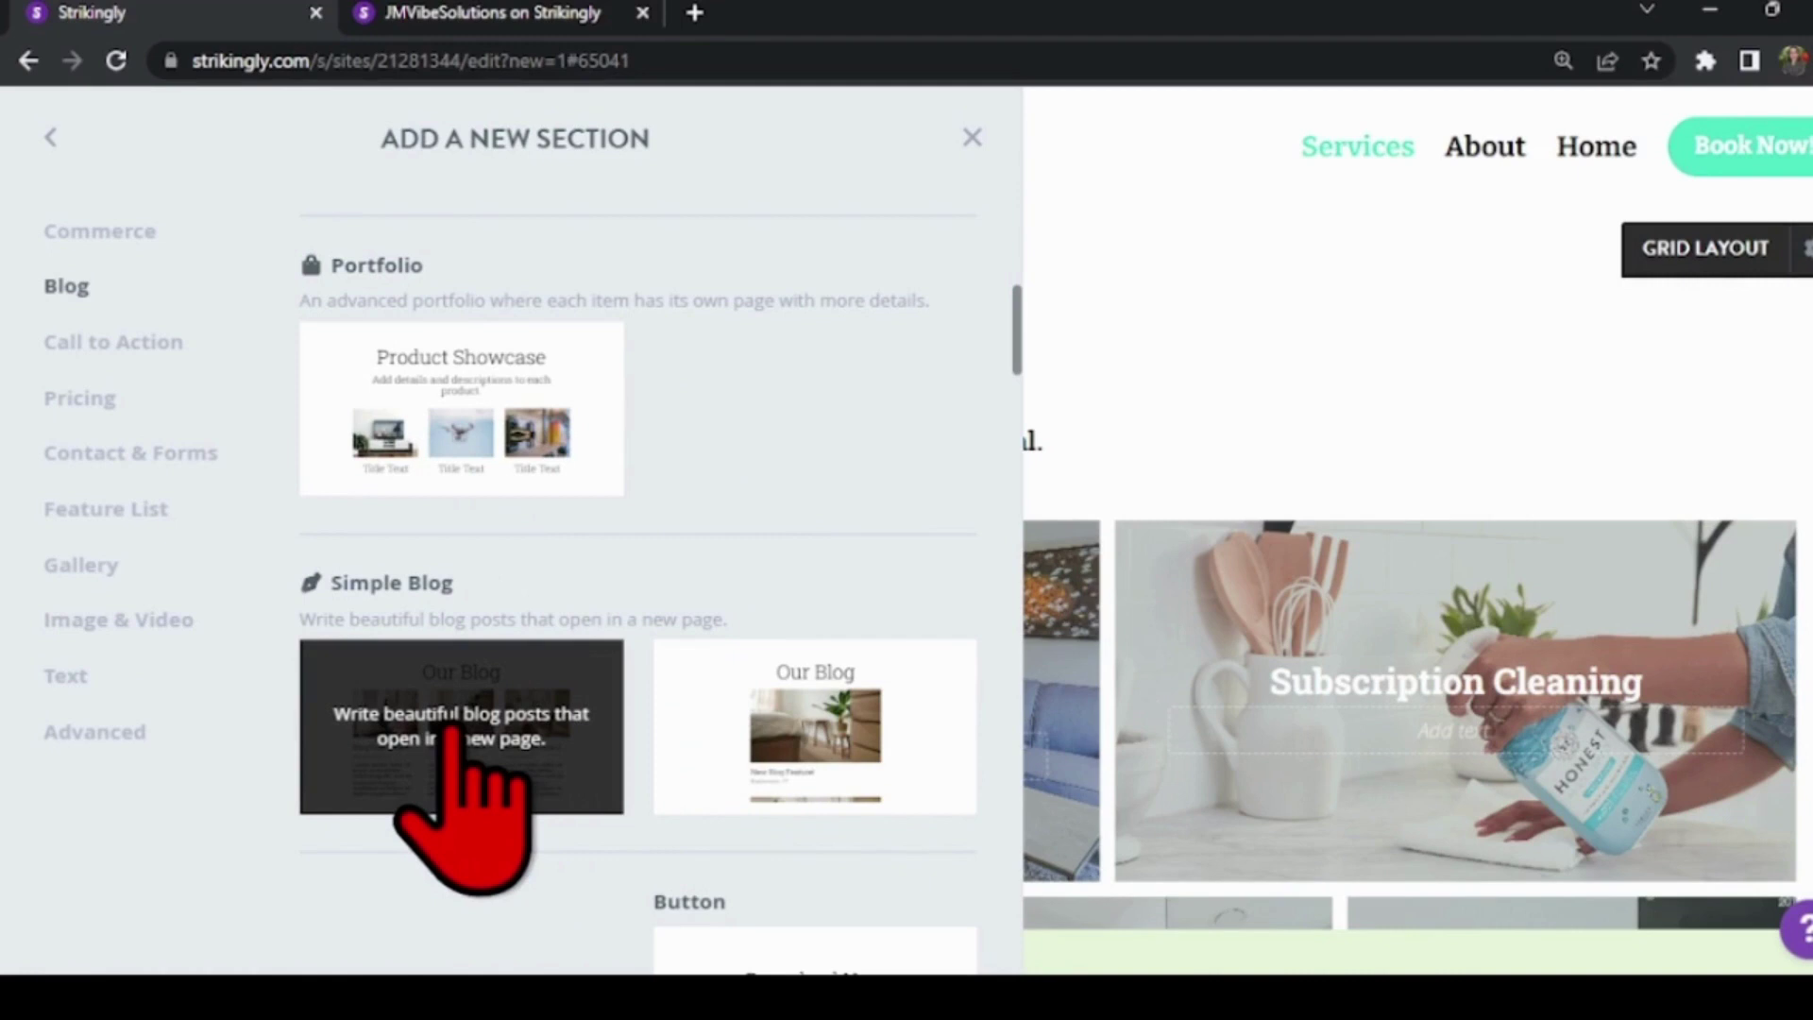
{"action": "left_click", "coordinate": [469, 807]}
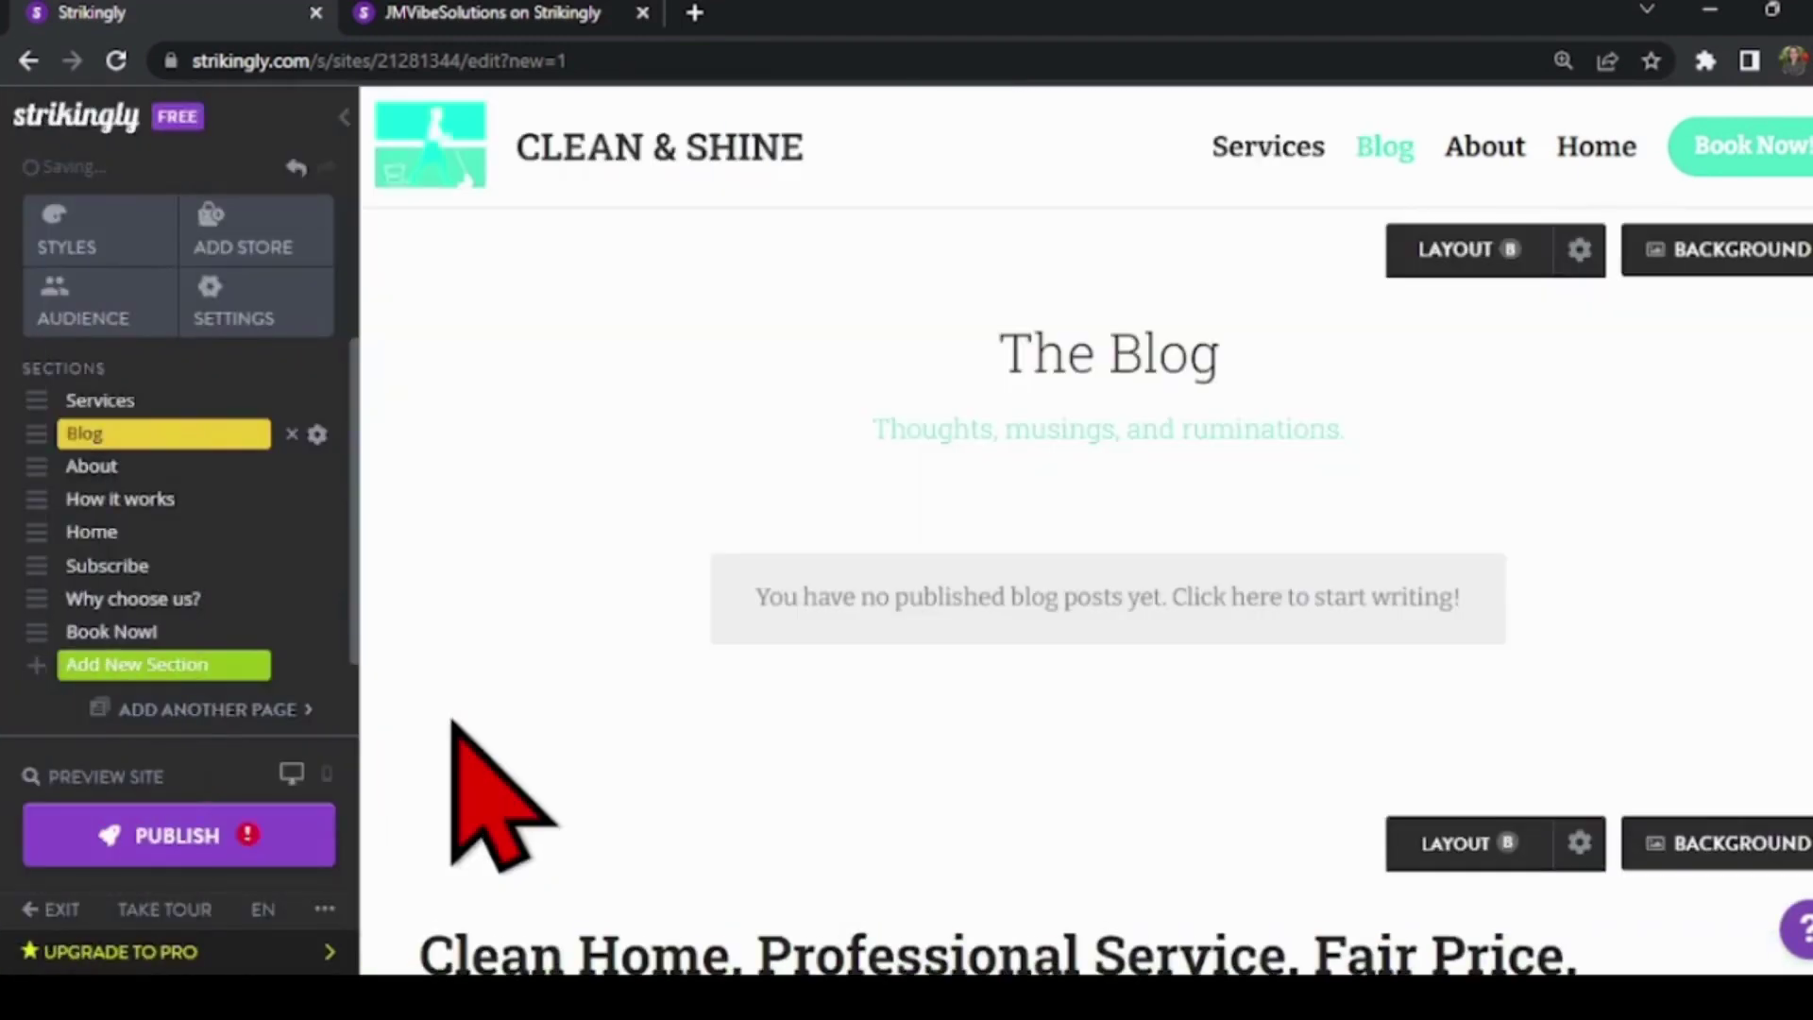
{"action": "scroll", "coordinate": [1478, 647], "scroll_direction": "up", "scroll_amount": 3}
{"action": "scroll", "coordinate": [1478, 610], "scroll_direction": "up", "scroll_amount": 1}
{"action": "scroll", "coordinate": [1418, 574], "scroll_direction": "down", "scroll_amount": 3}
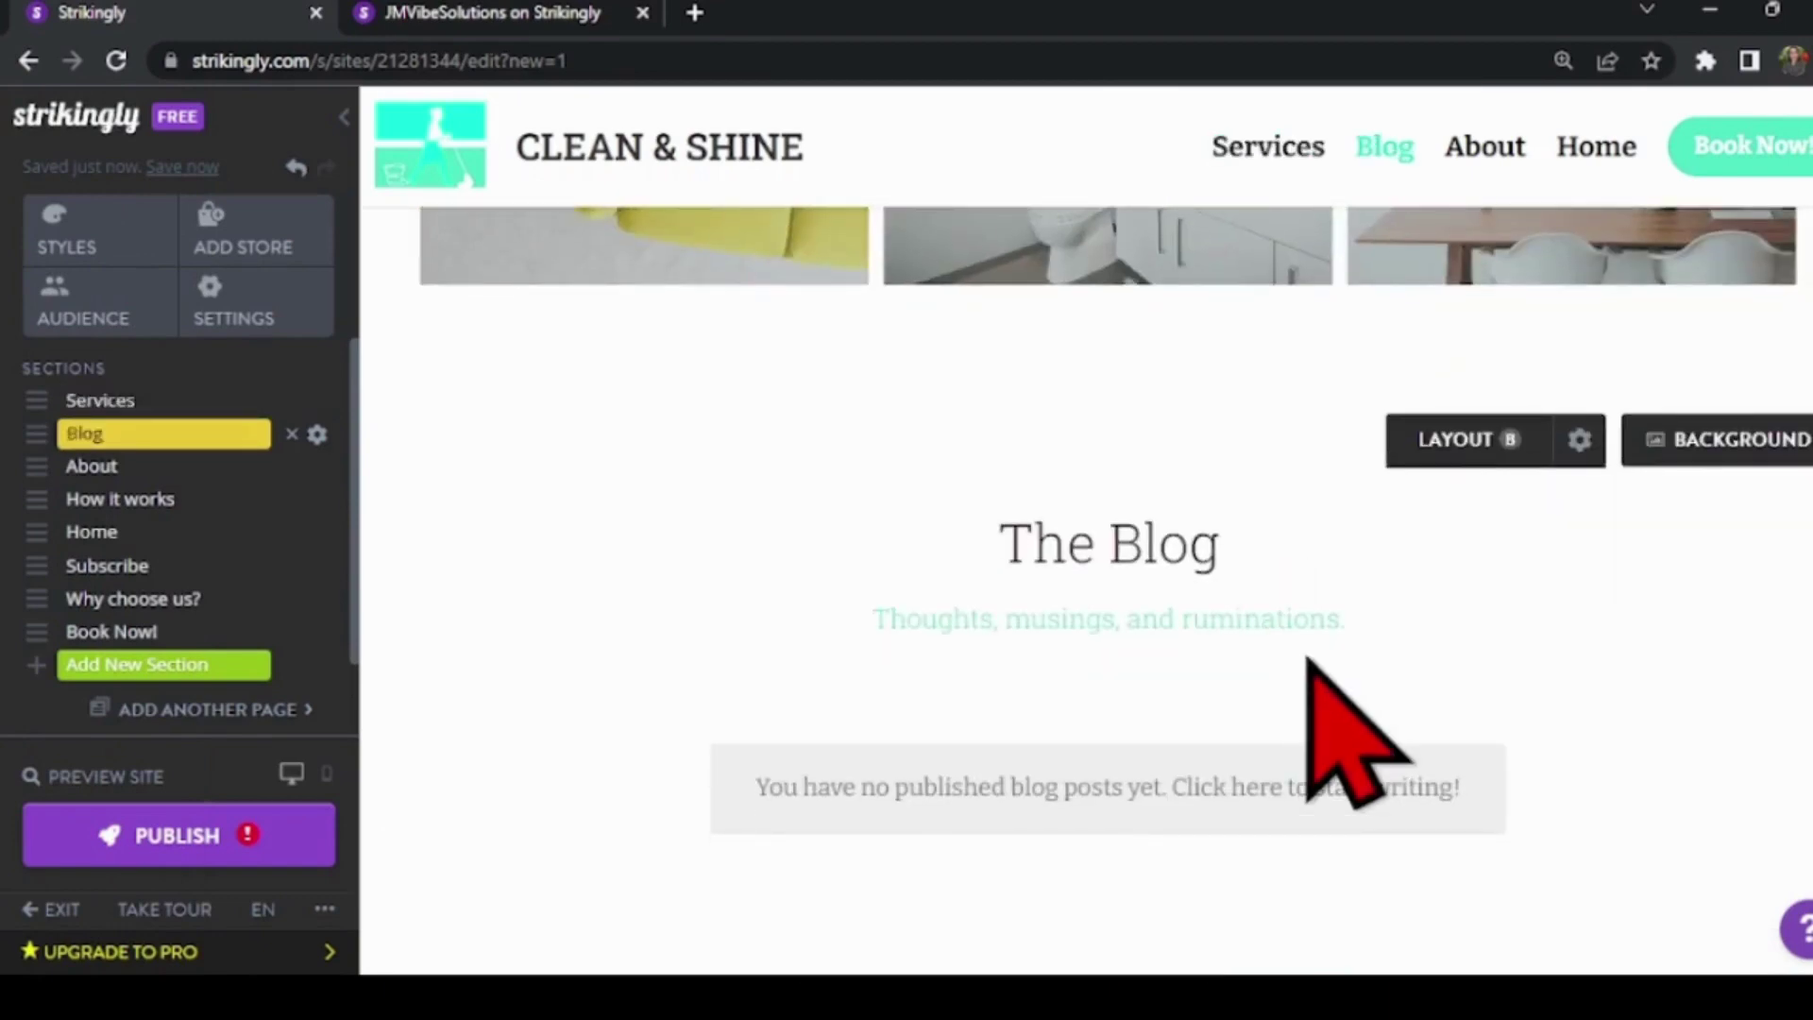
{"action": "mouse_move", "coordinate": [142, 434]}
{"action": "left_mouse_down"}
{"action": "mouse_move", "coordinate": [59, 624]}
{"action": "mouse_move", "coordinate": [69, 654]}
{"action": "left_mouse_up"}
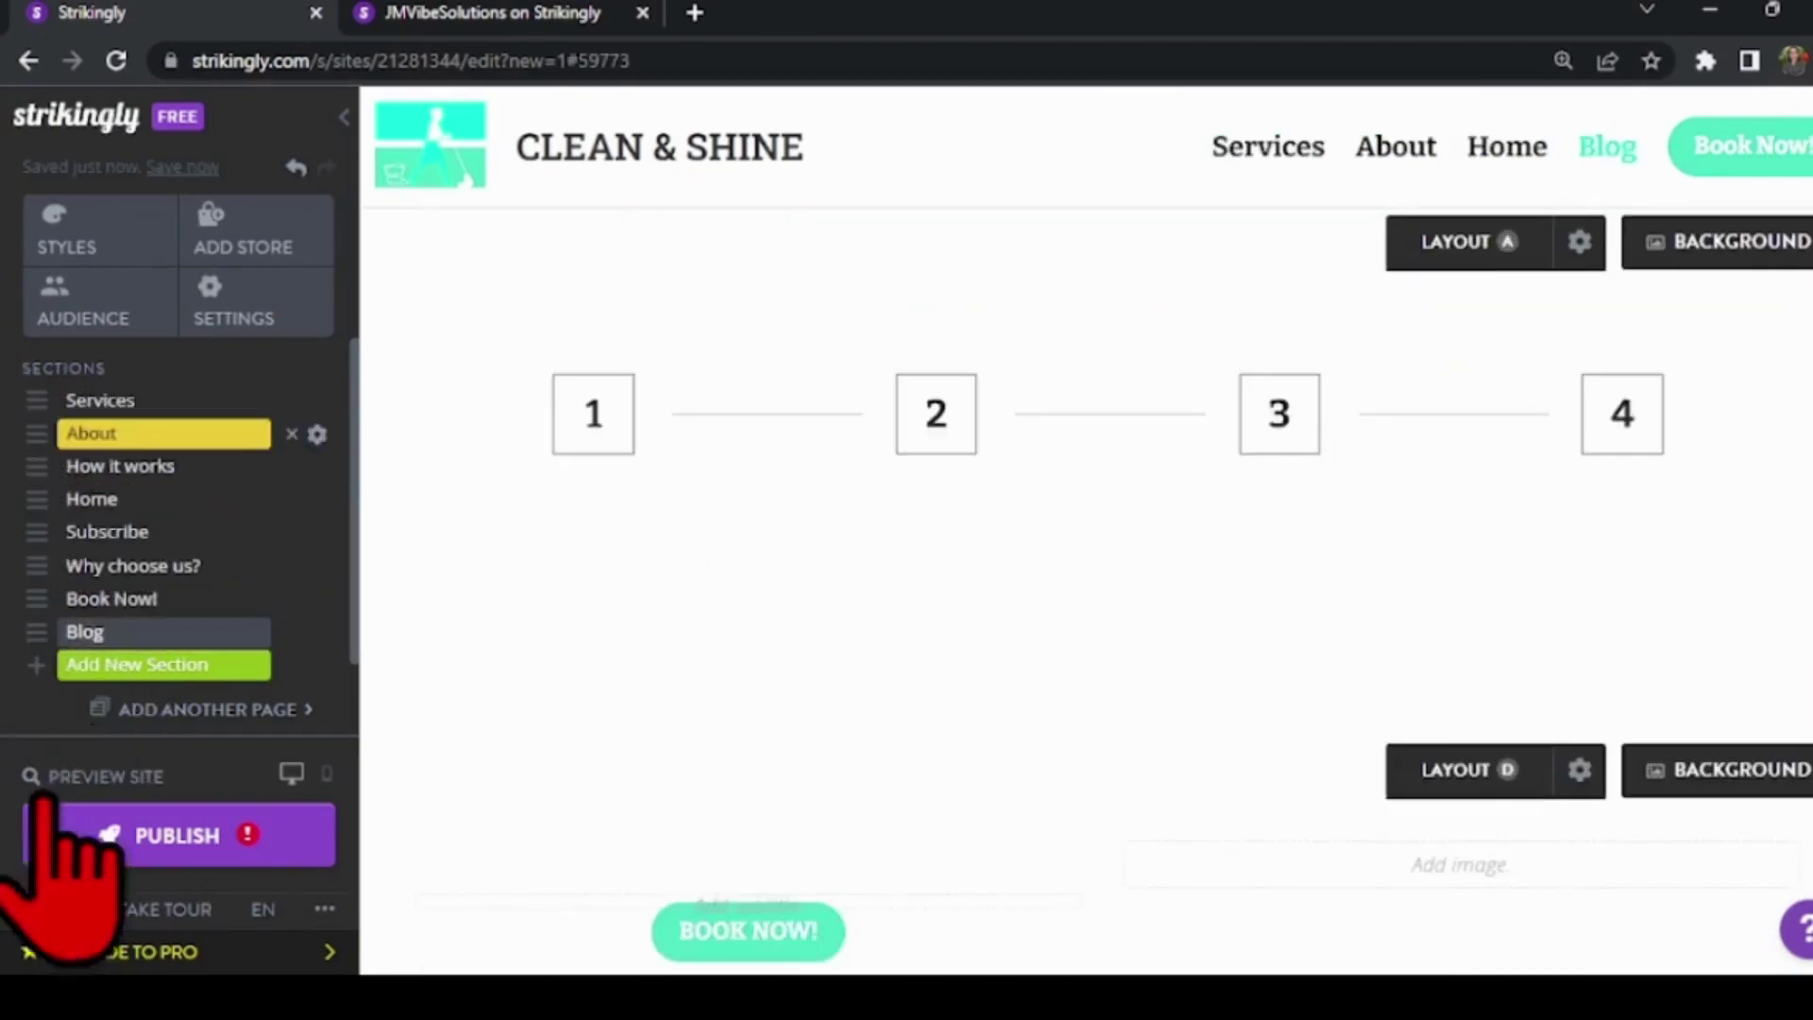
{"action": "scroll", "coordinate": [1133, 524], "scroll_direction": "down", "scroll_amount": 5}
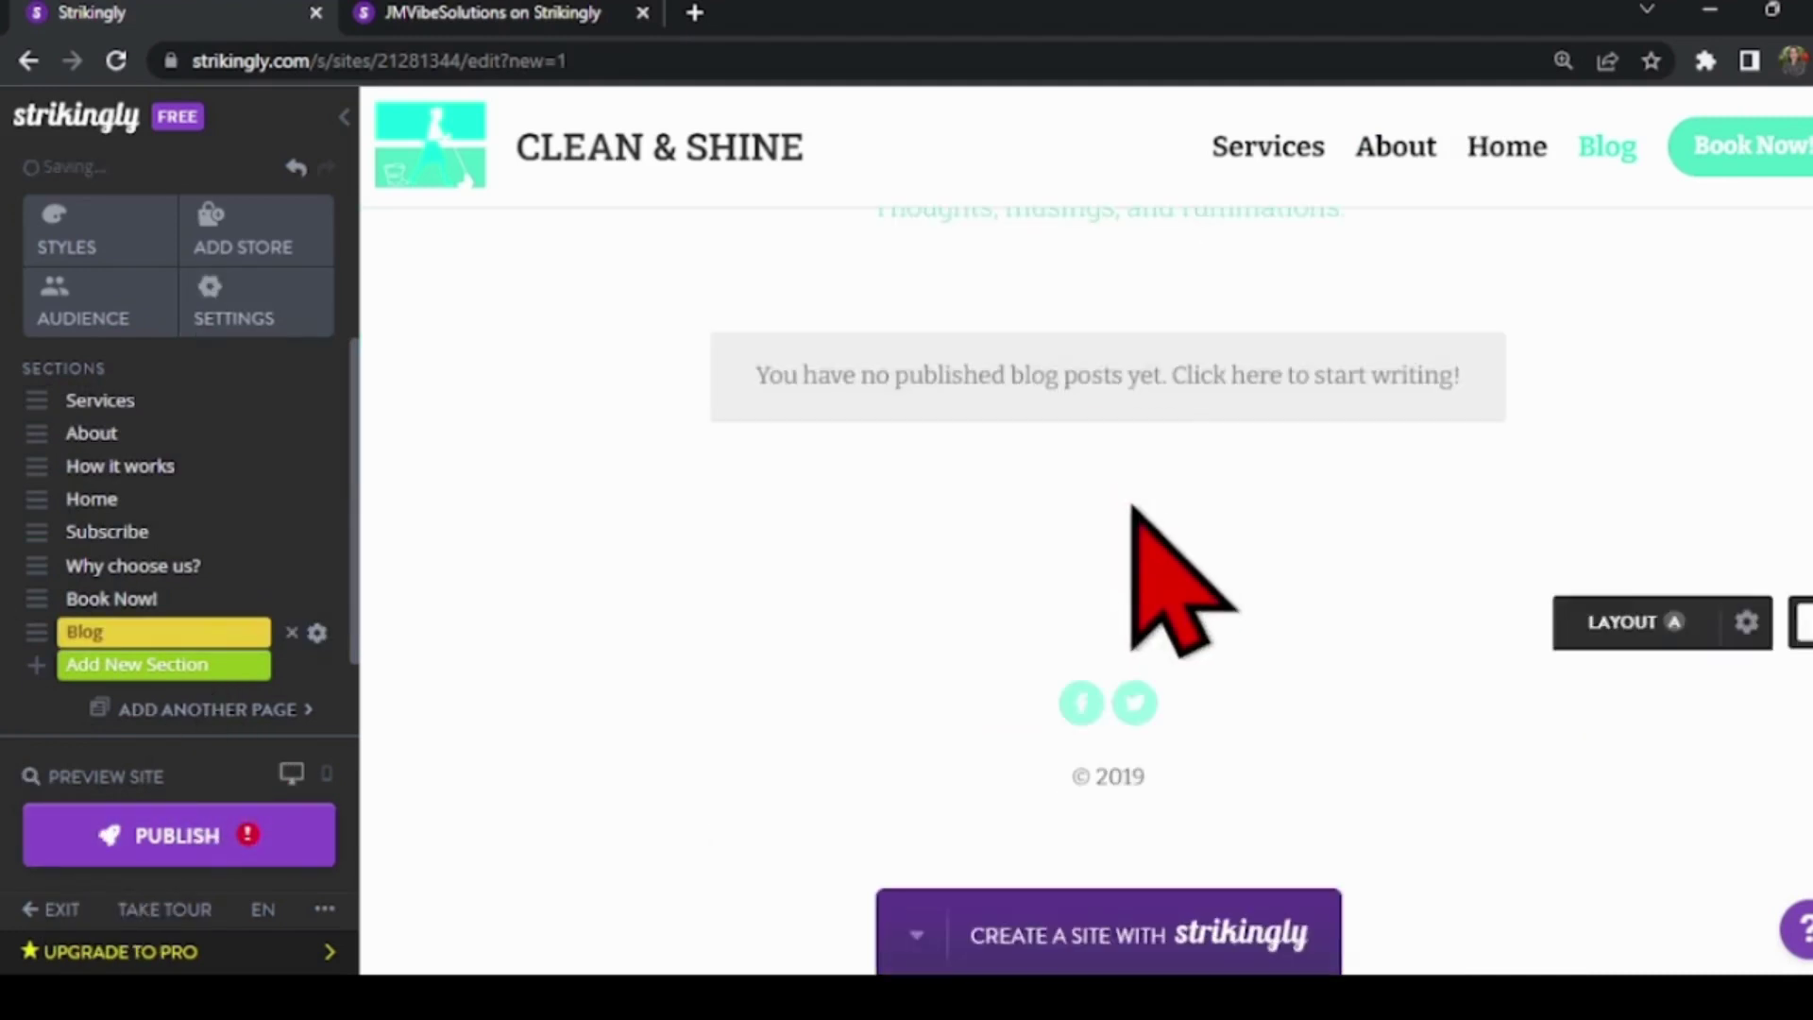
{"action": "scroll", "coordinate": [1133, 507], "scroll_direction": "up", "scroll_amount": 15}
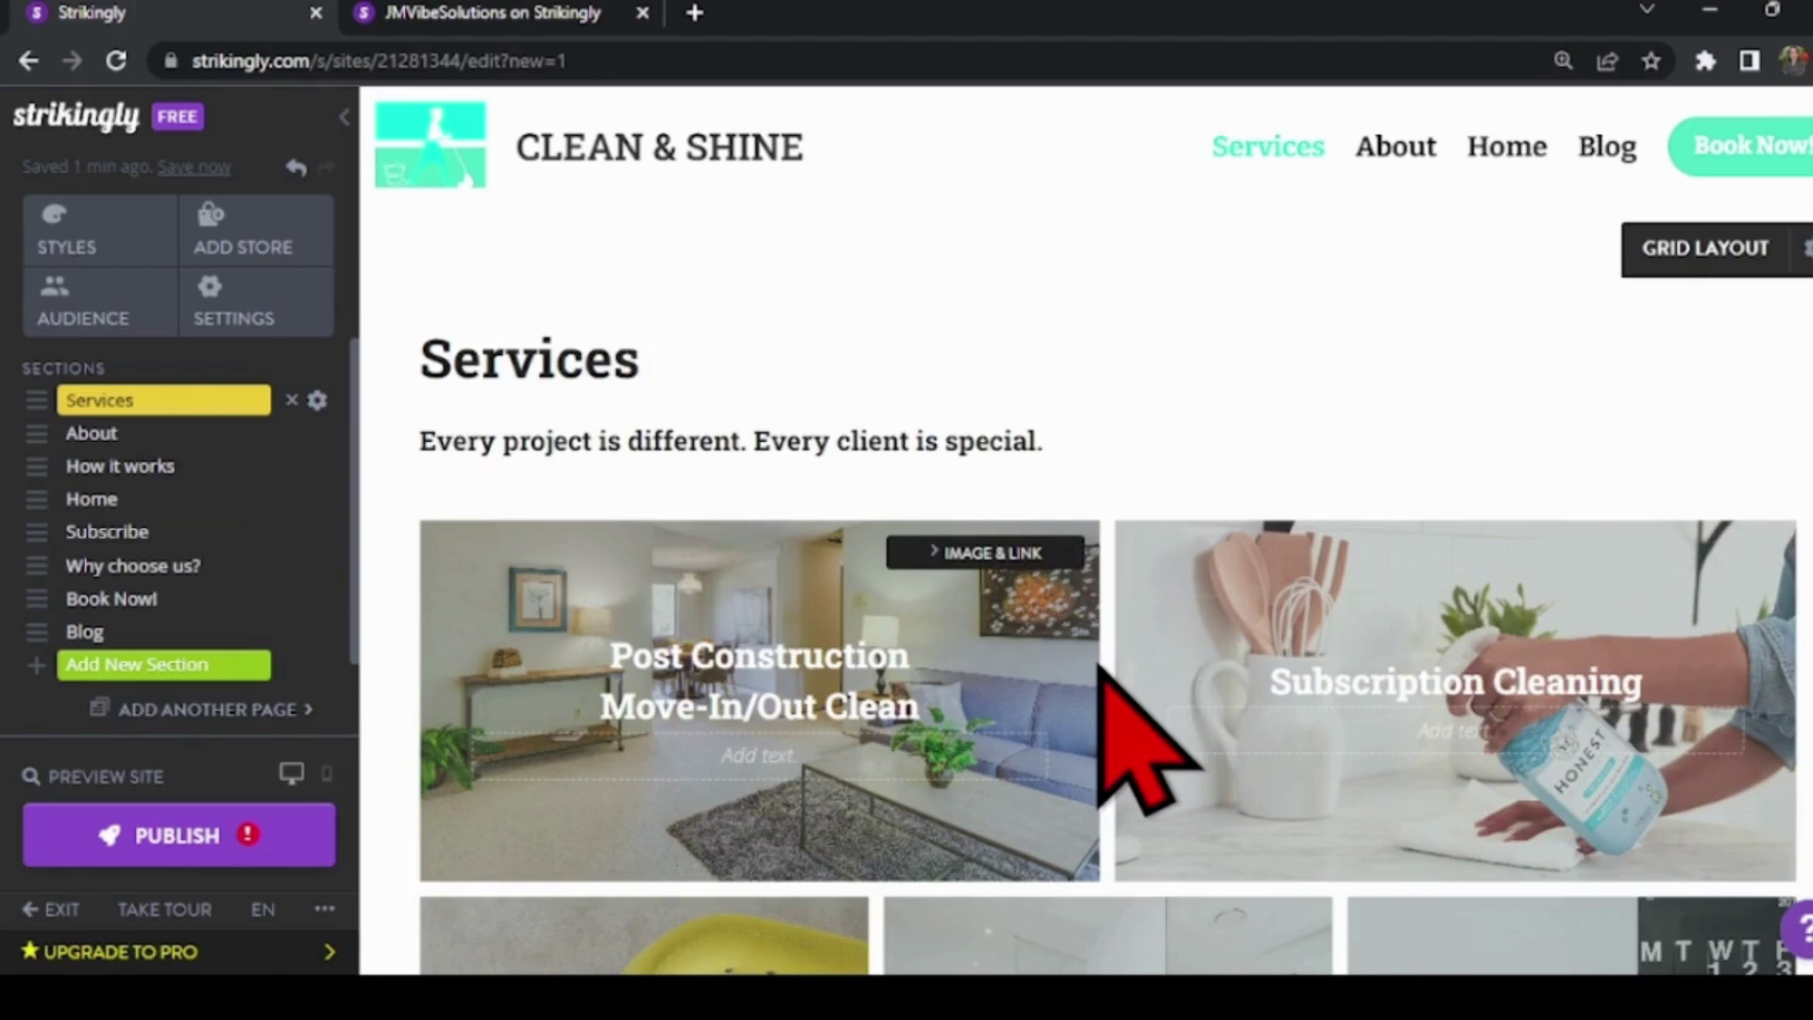
{"action": "mouse_move", "coordinate": [429, 145]}
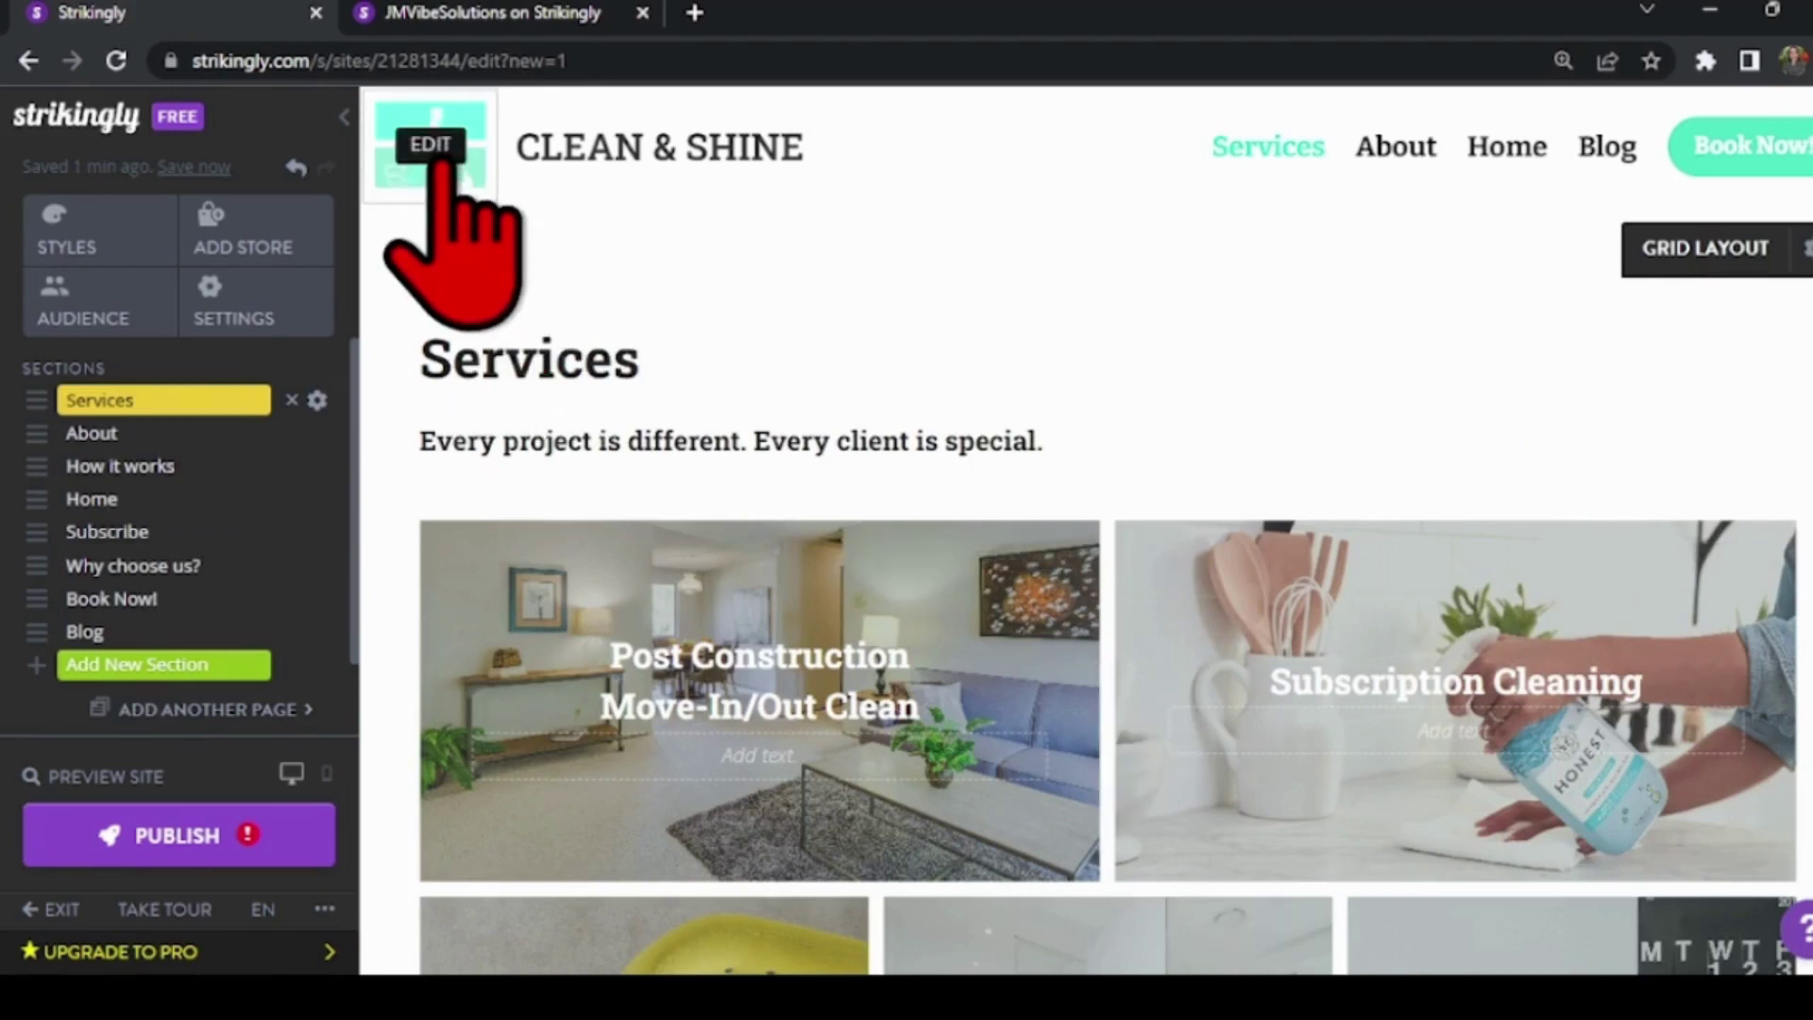
Step: Upload a dark blue emblem image from the computer as the site logo
{"action": "left_click", "coordinate": [428, 151]}
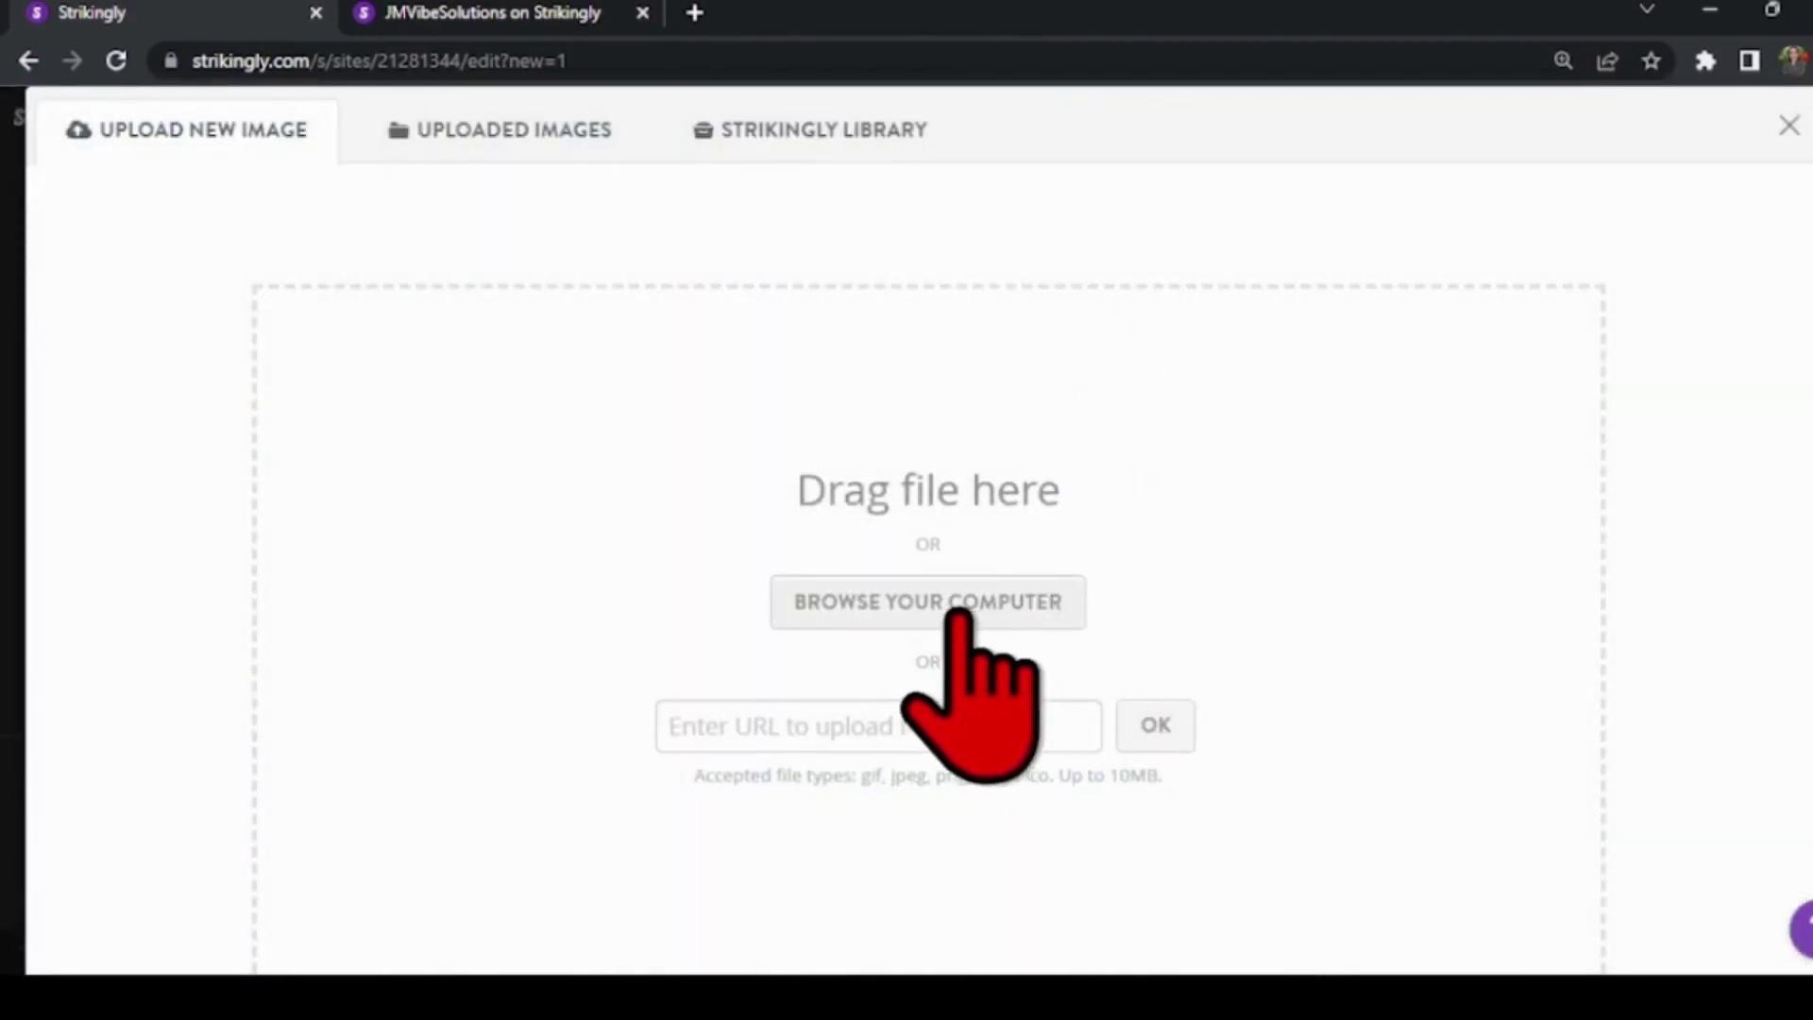
{"action": "left_click", "coordinate": [955, 601]}
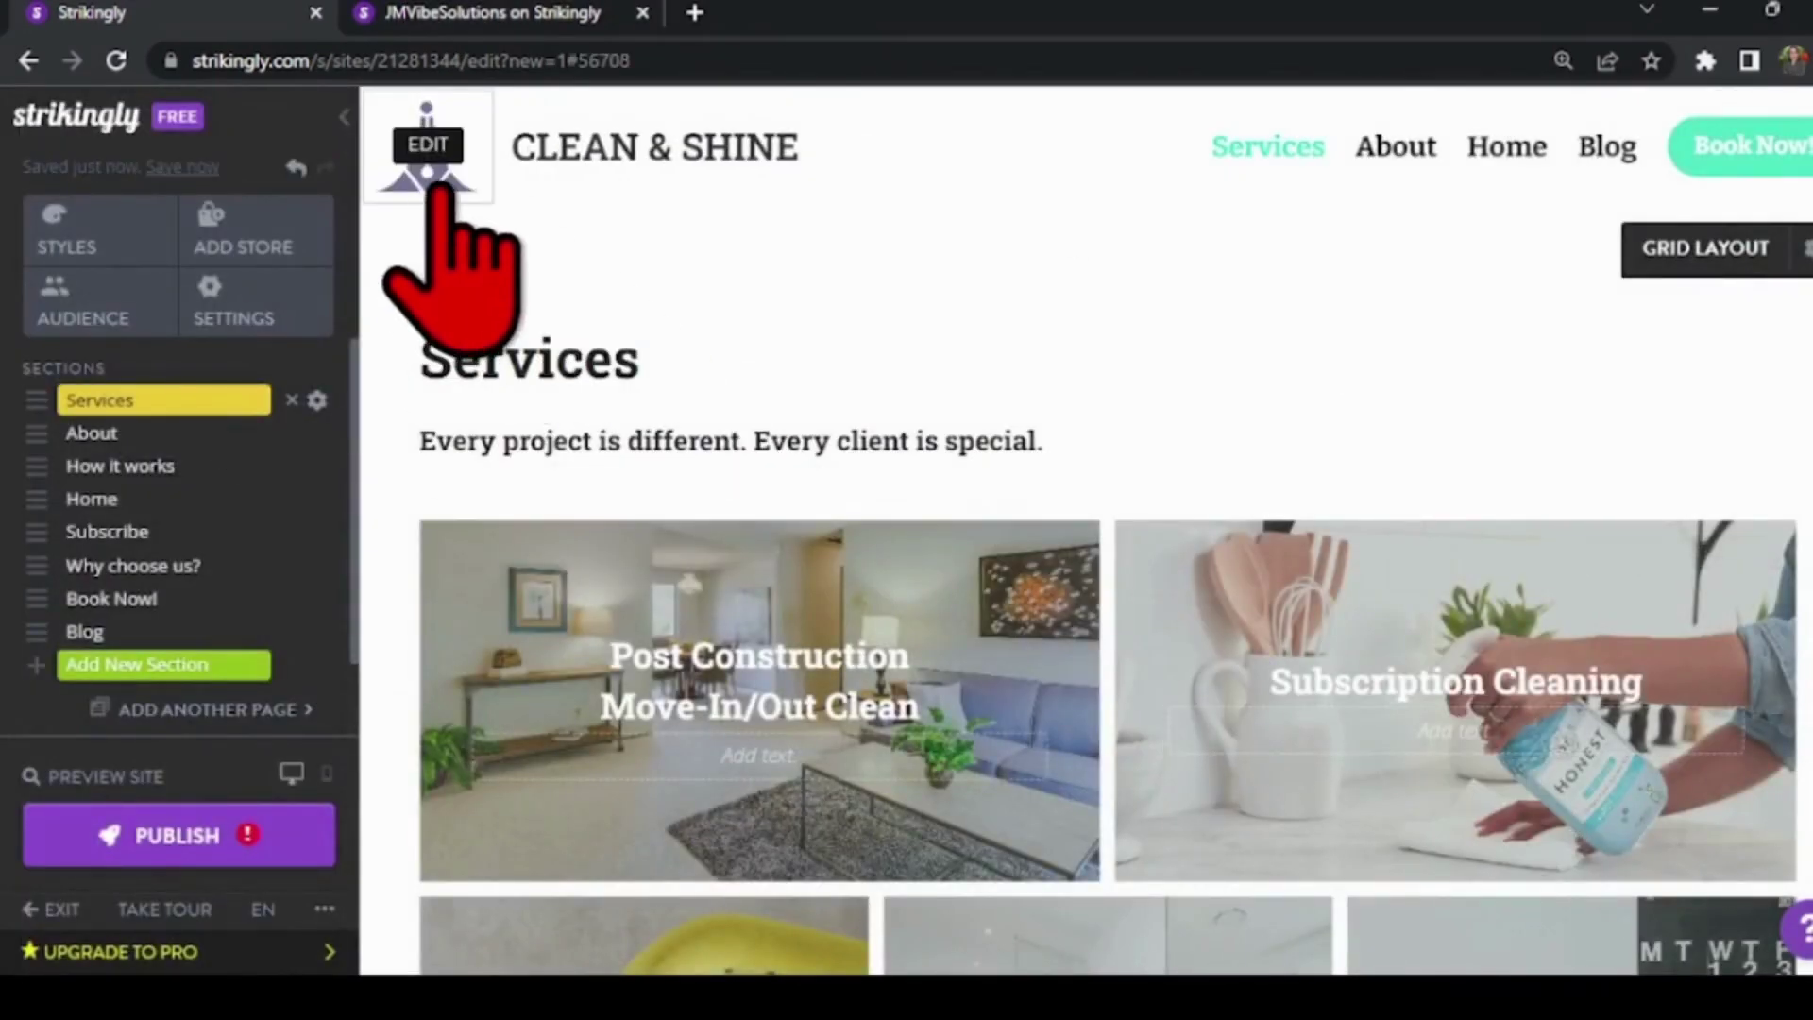
Step: Select the JMVibeSolutions title and try bold, italic, centre and justify formatting
{"action": "left_click", "coordinate": [592, 159]}
{"action": "key", "text": "ctrl+a"}
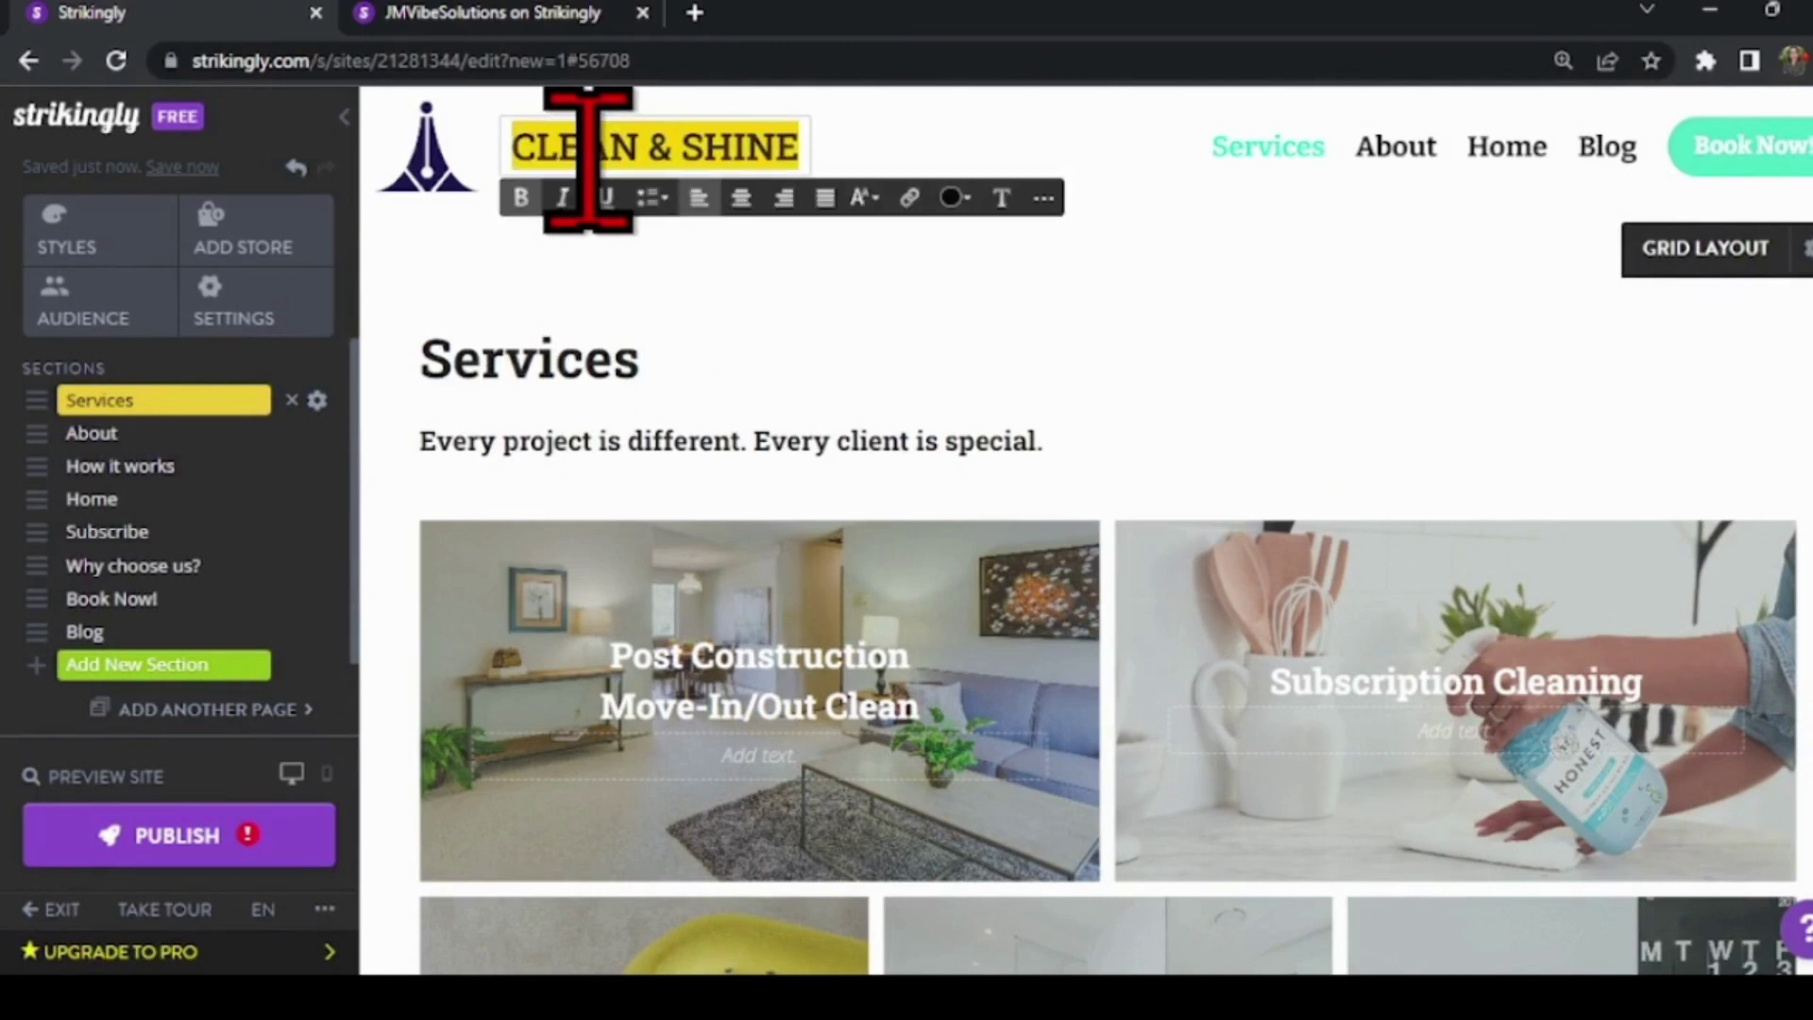
{"action": "type", "text": "JM"}
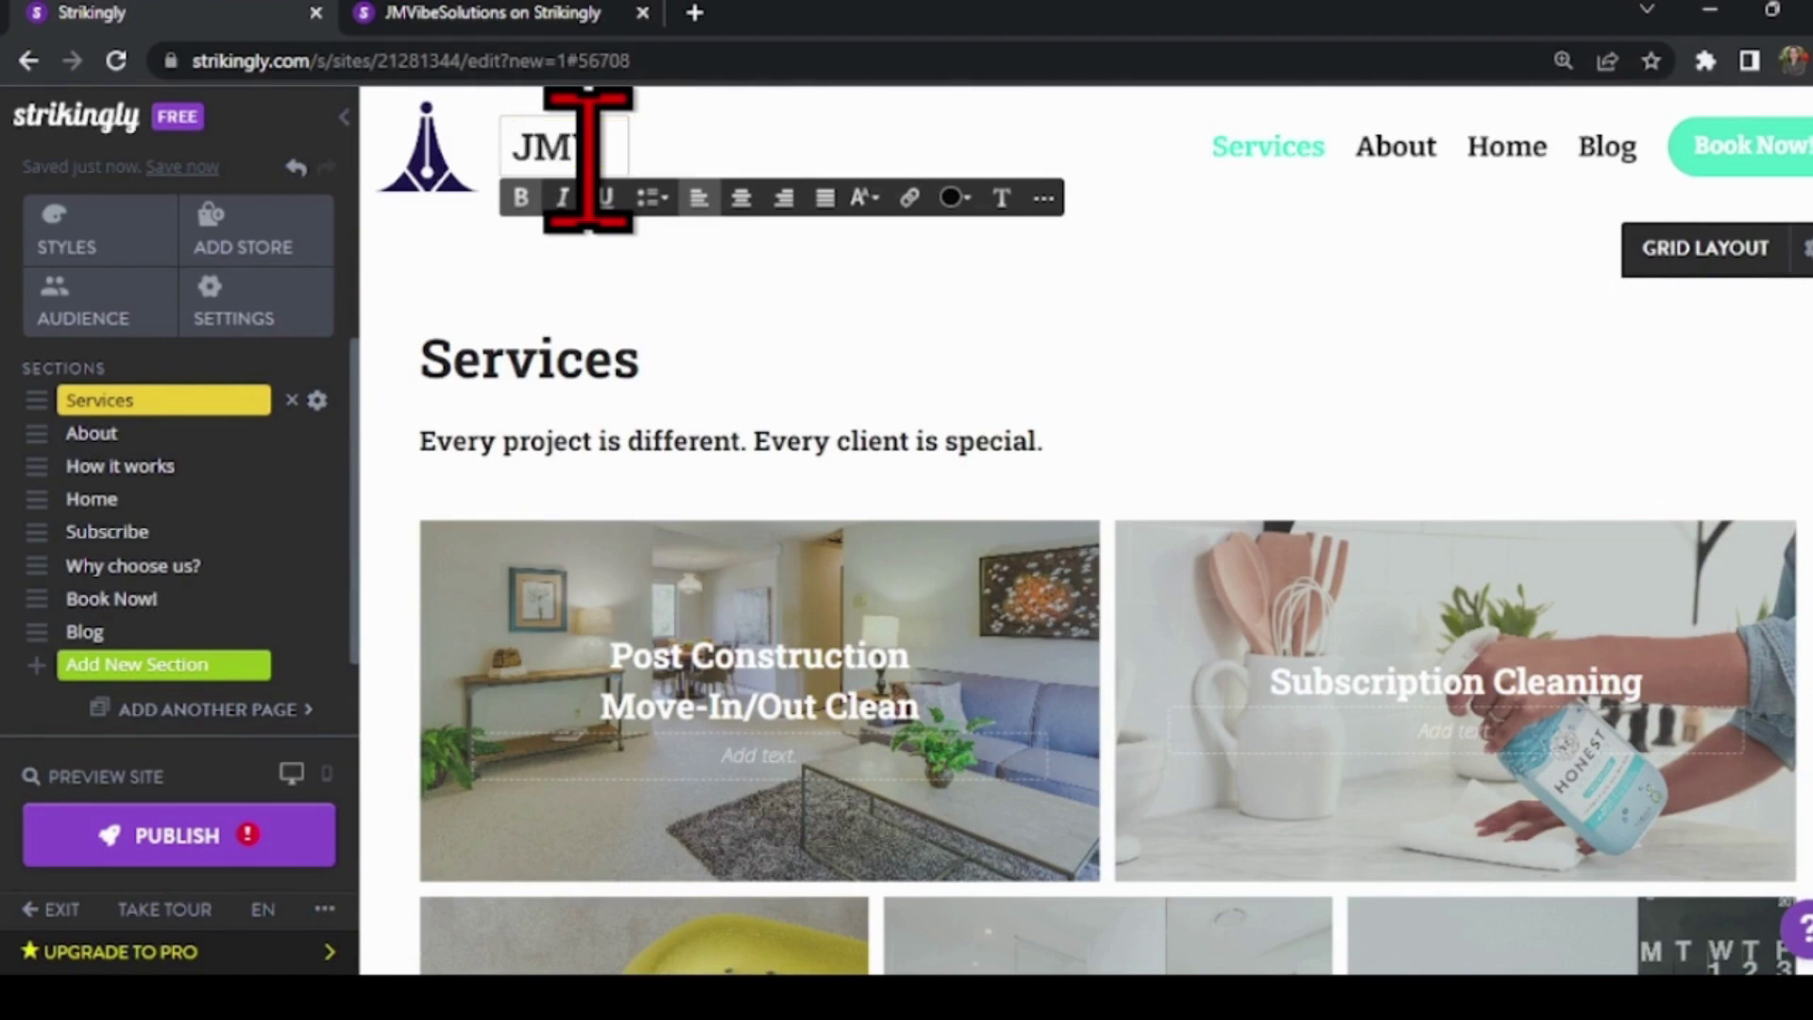
{"action": "type", "text": "VibeSolutions"}
{"action": "key", "text": "ctrl+a"}
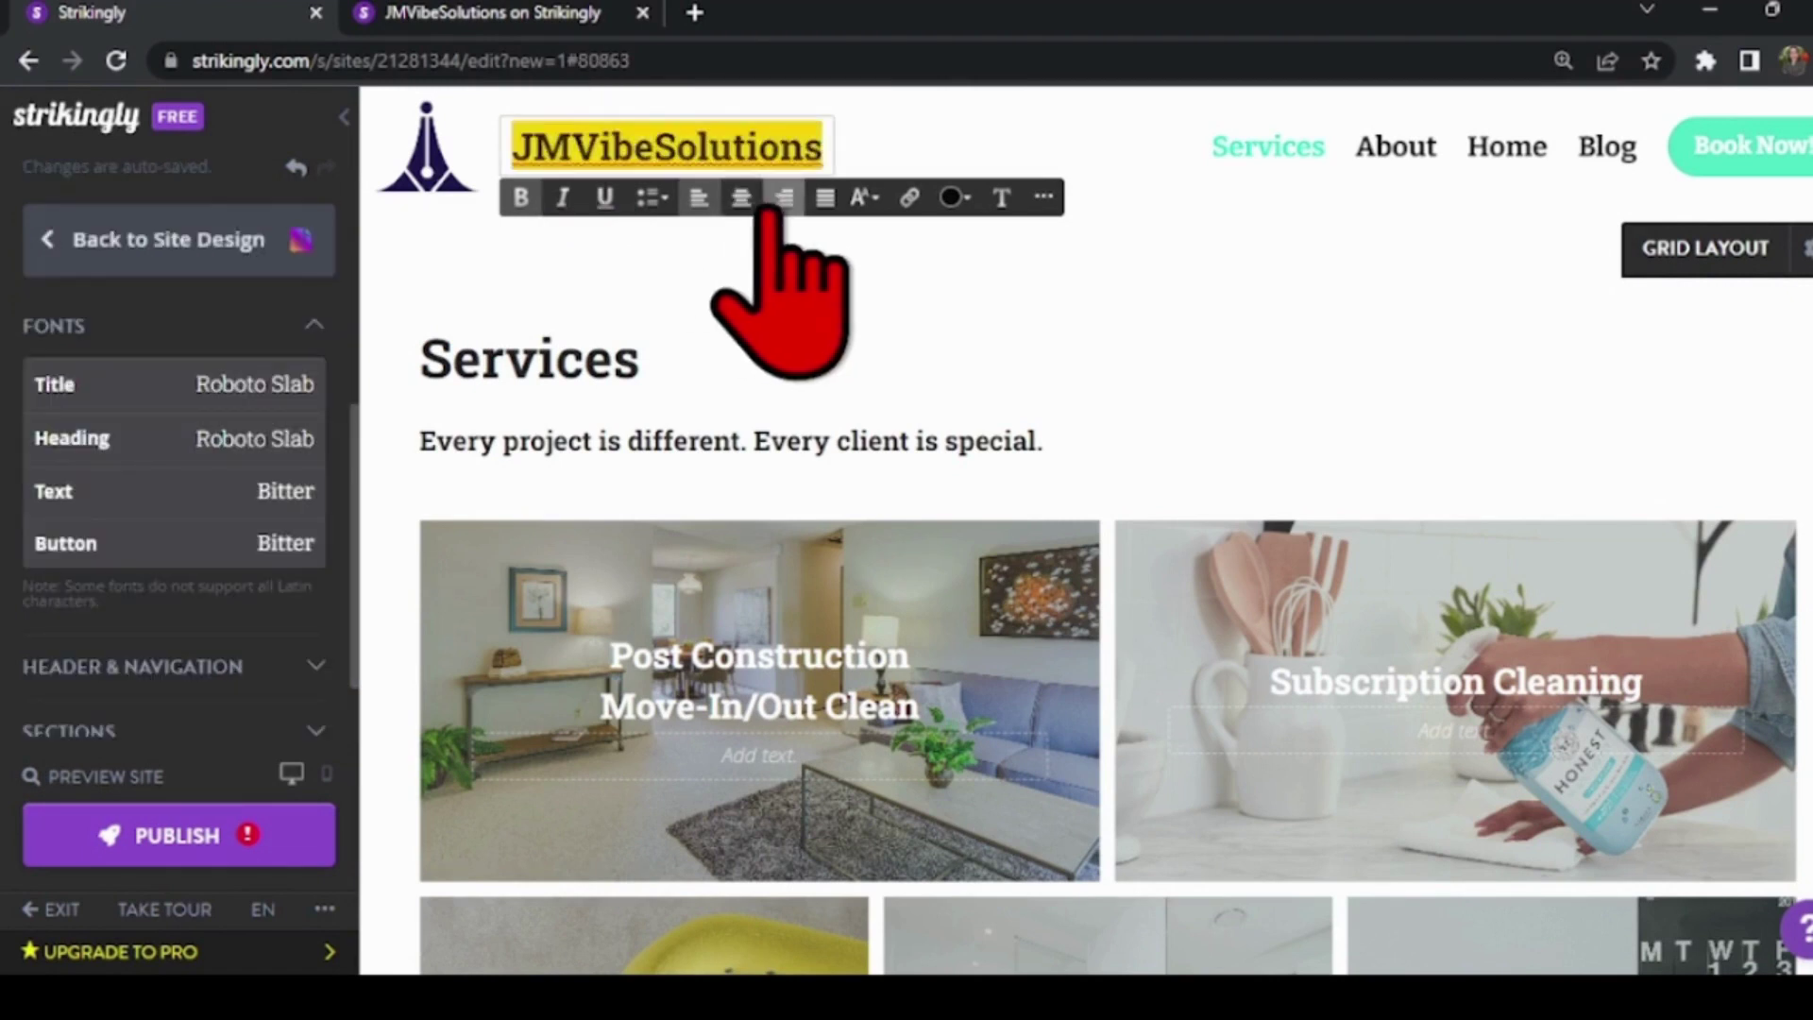
{"action": "left_click", "coordinate": [522, 199]}
{"action": "left_click", "coordinate": [525, 198]}
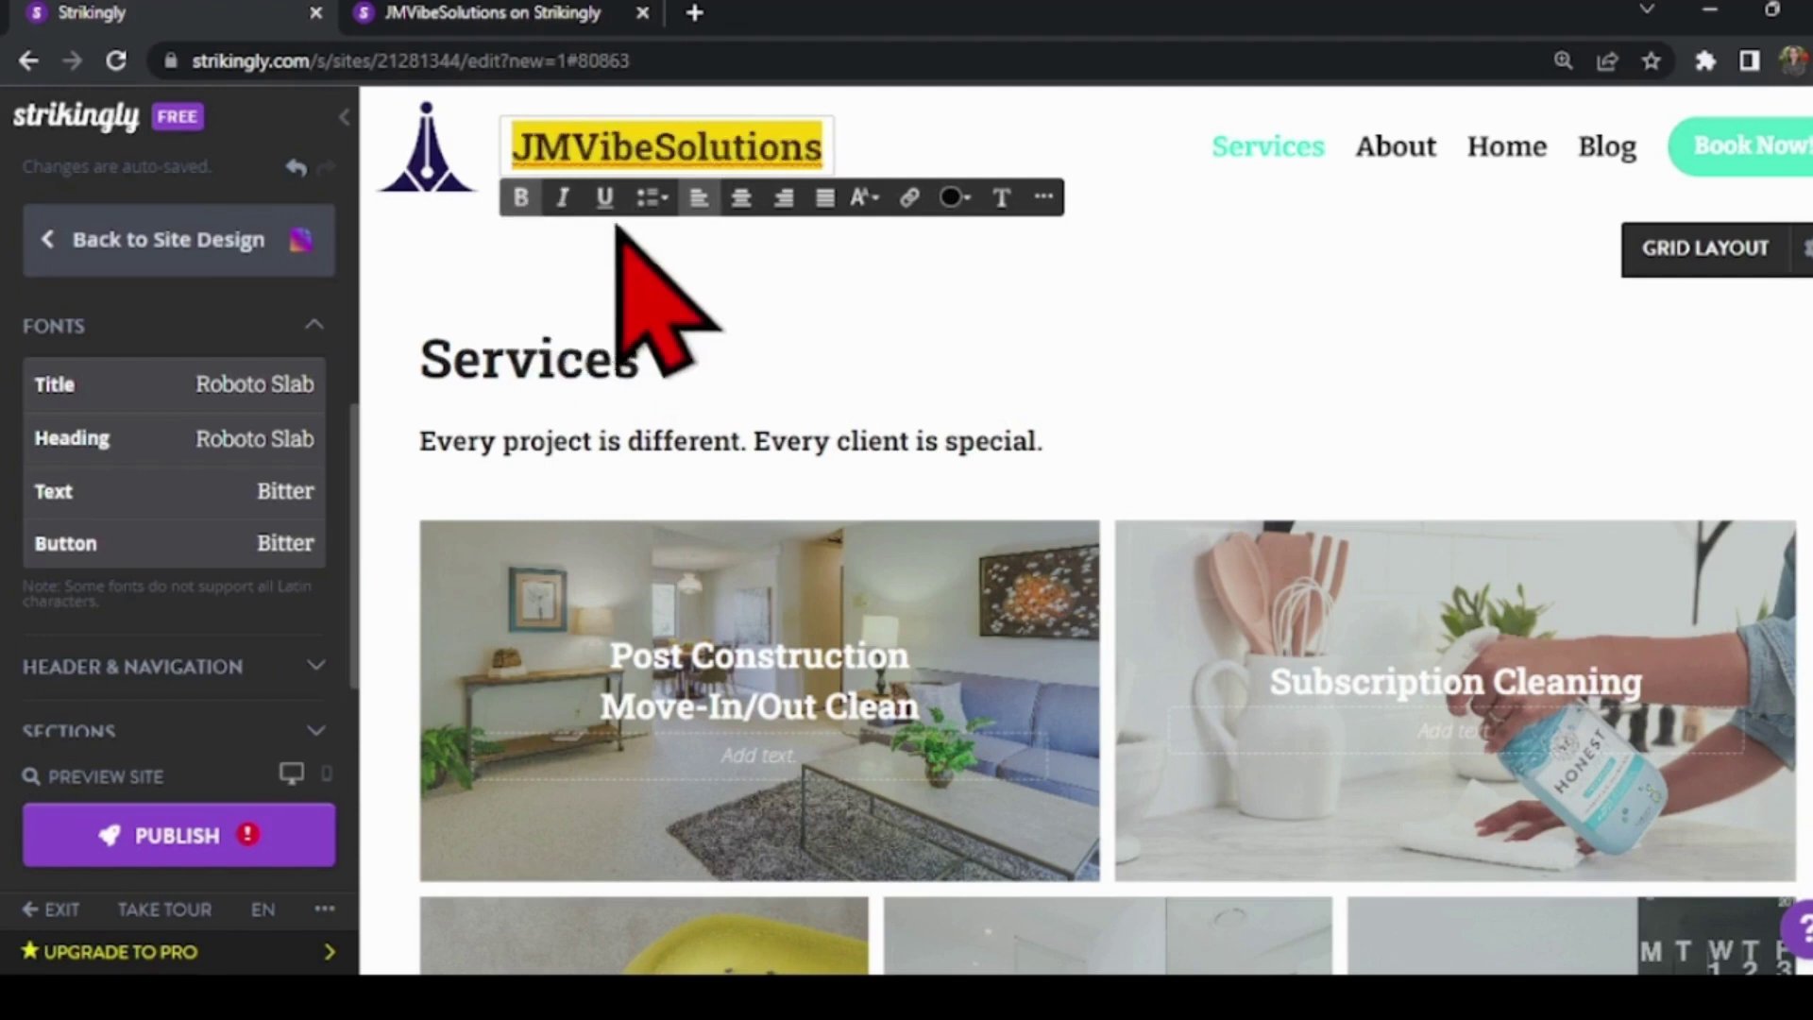
{"action": "left_click", "coordinate": [562, 198]}
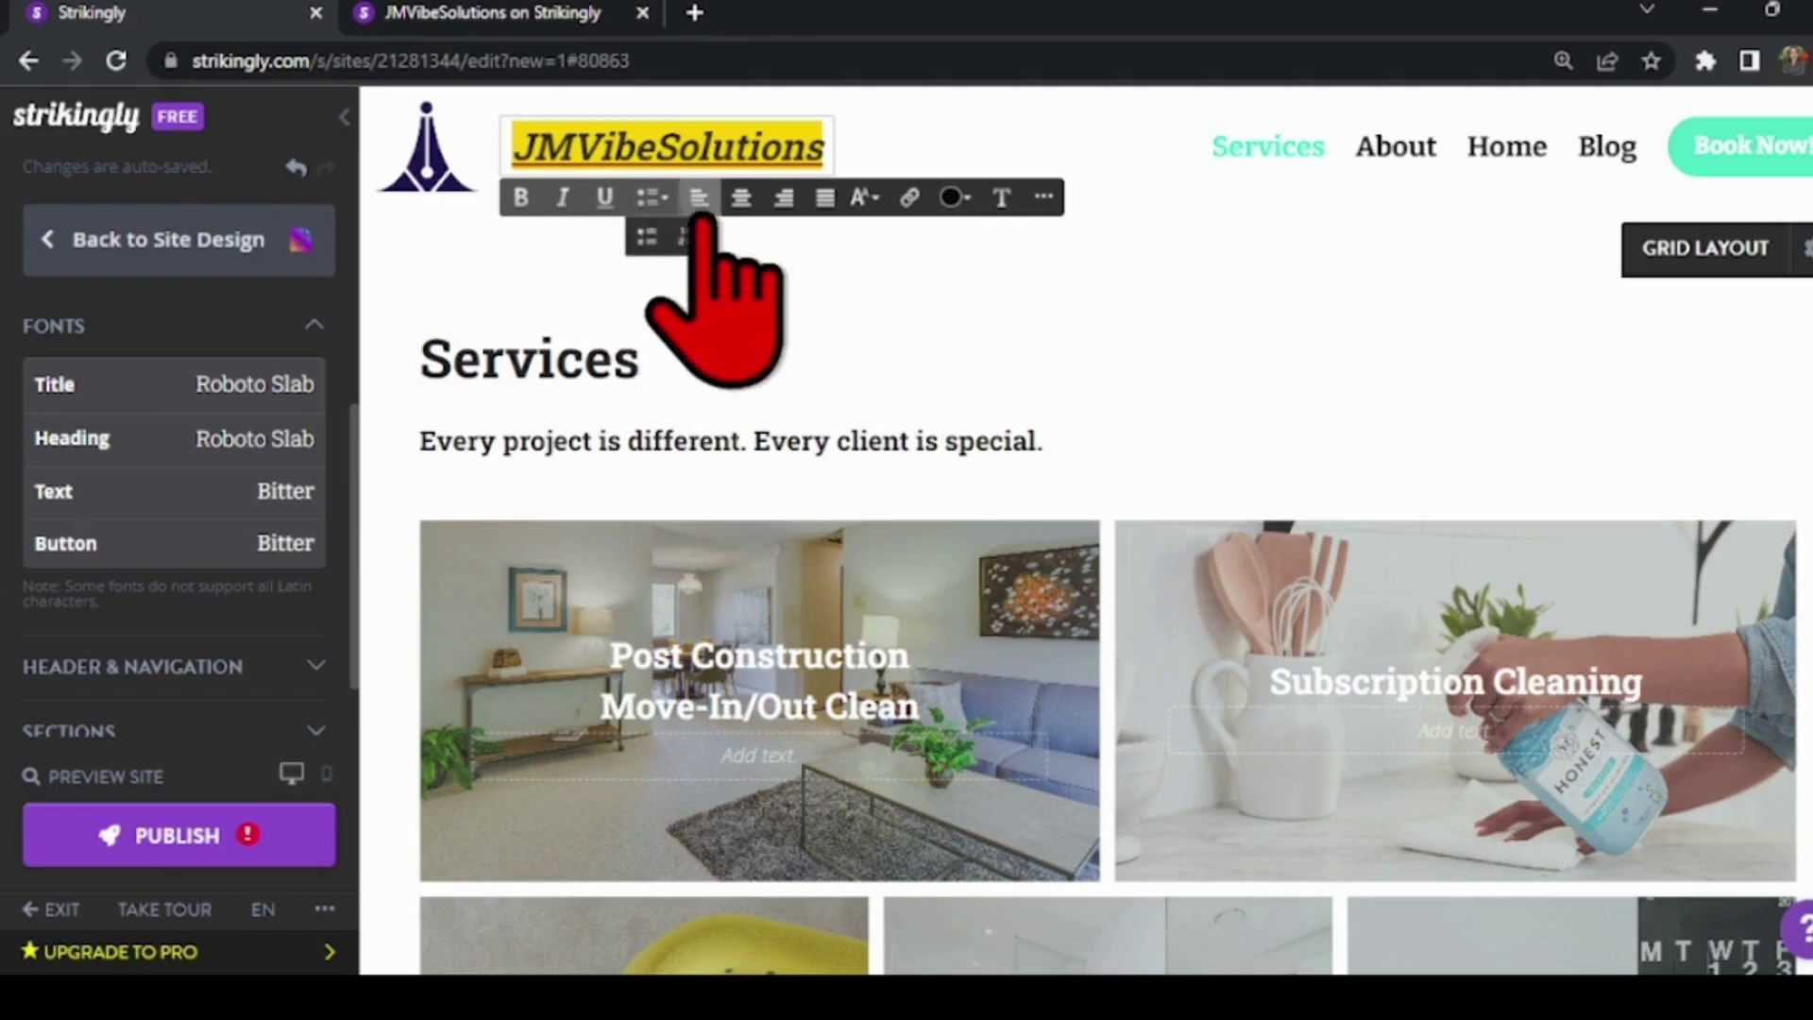
{"action": "left_click", "coordinate": [742, 205]}
{"action": "left_click", "coordinate": [823, 206]}
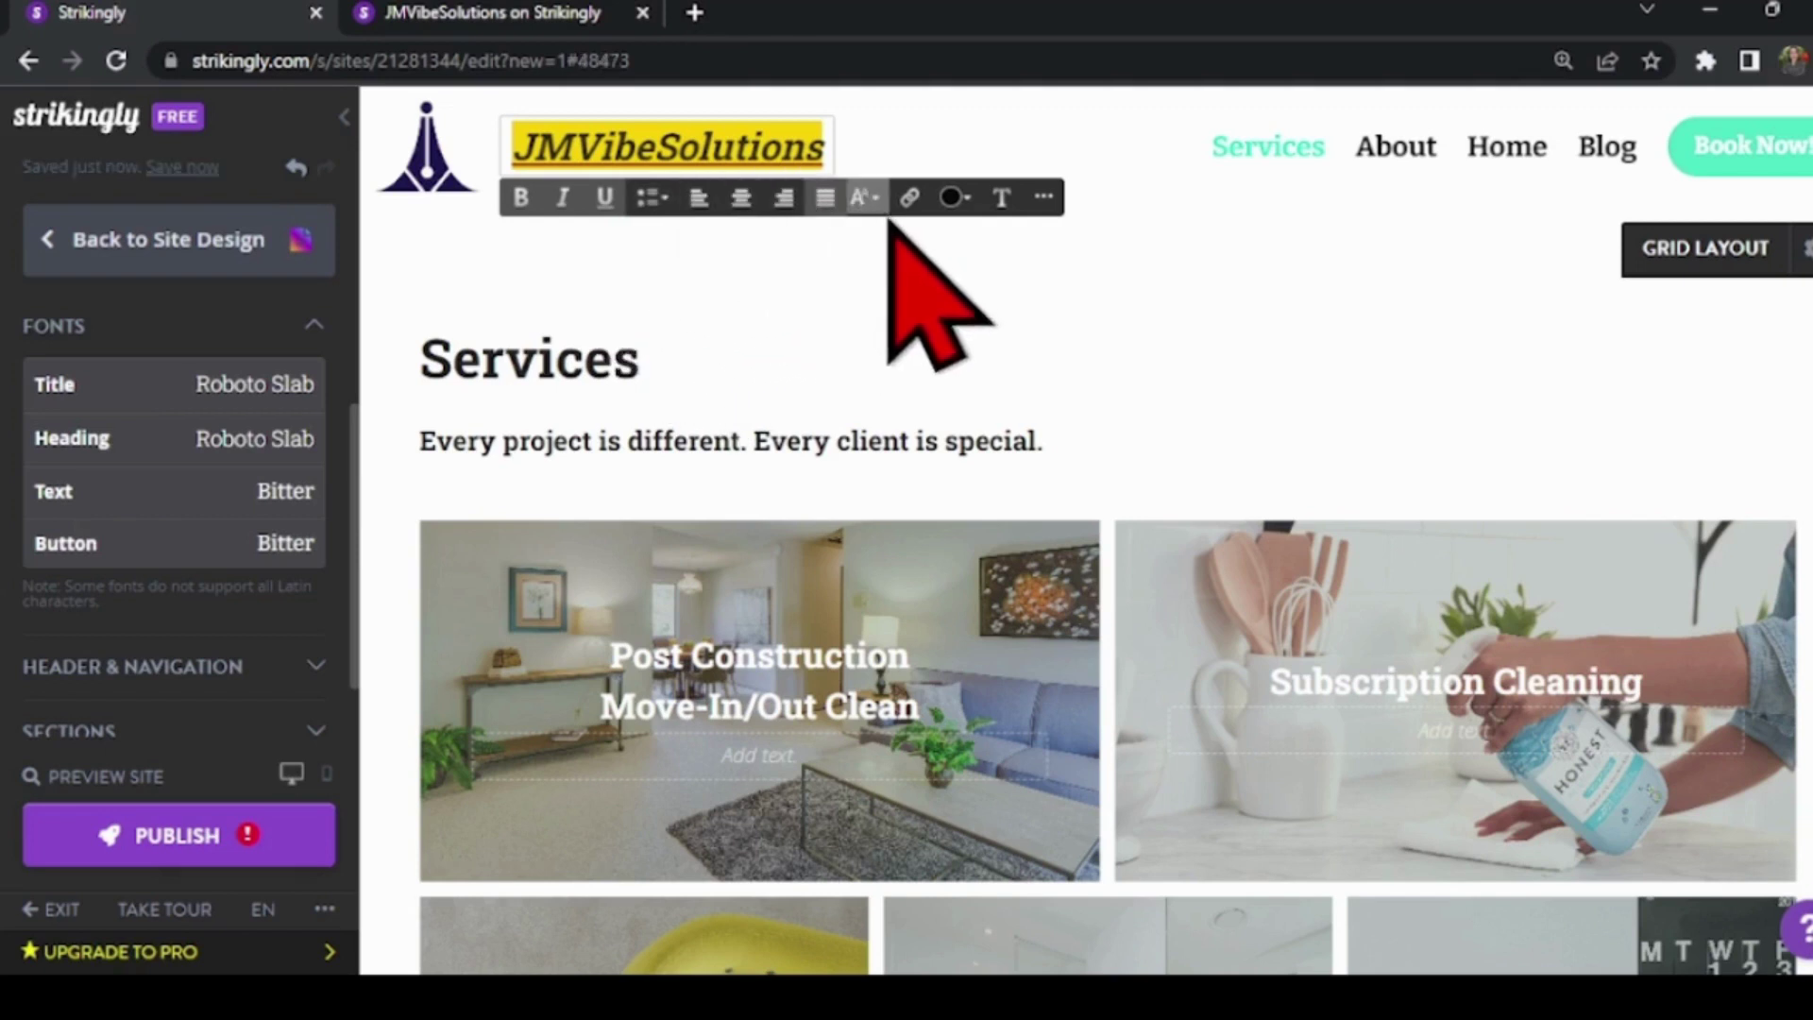
Step: Make the title dark green and non-italic, and set its font to Bungee
{"action": "left_click", "coordinate": [908, 198]}
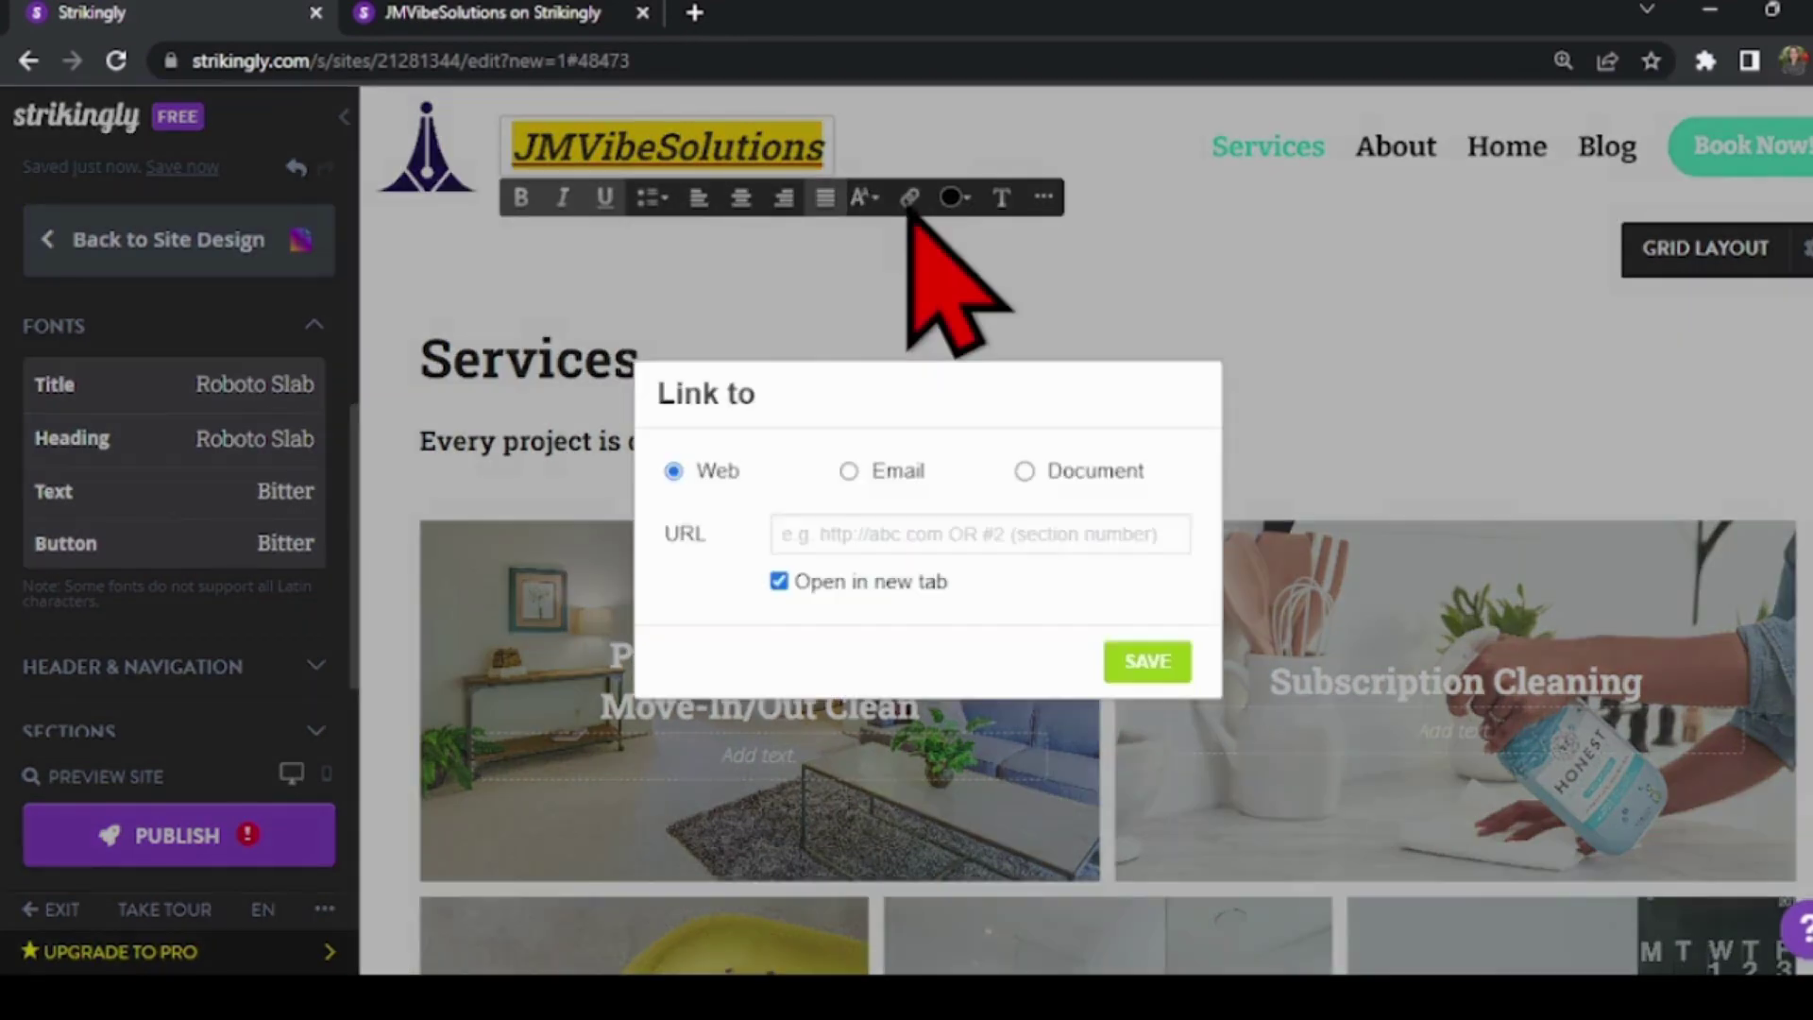
{"action": "left_click", "coordinate": [956, 284]}
{"action": "left_click", "coordinate": [950, 198]}
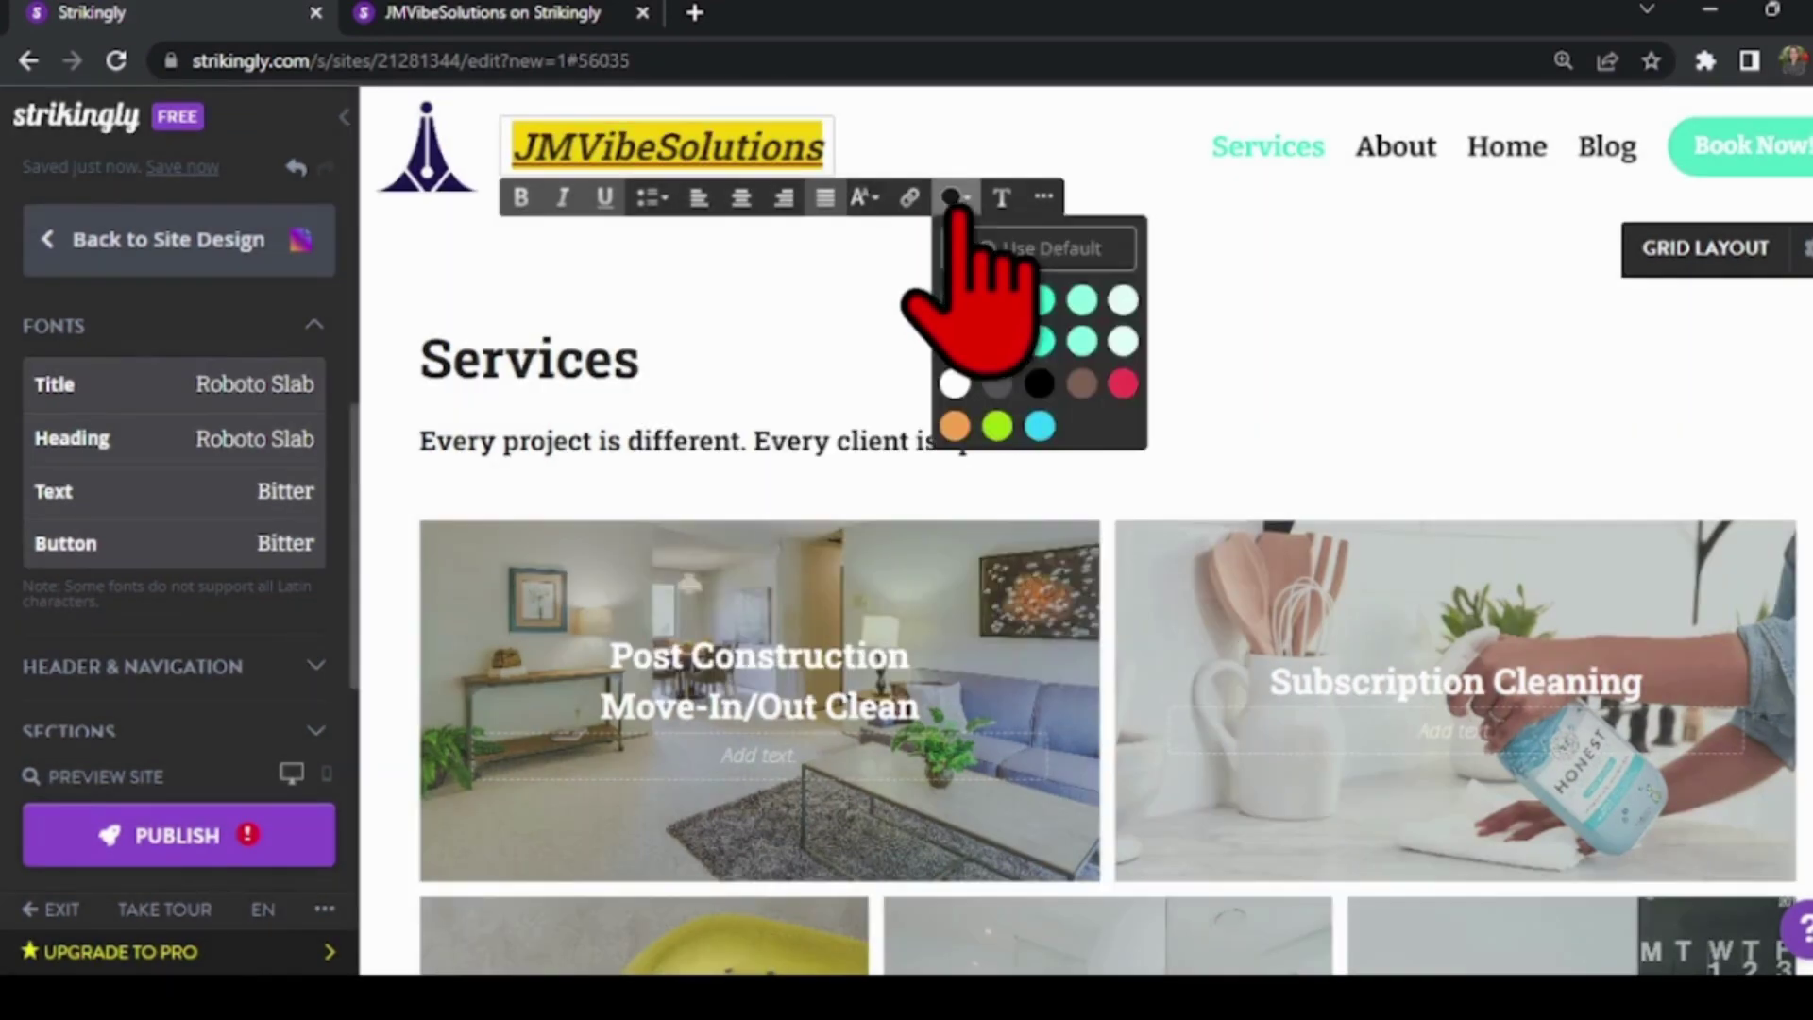
{"action": "left_click", "coordinate": [955, 342]}
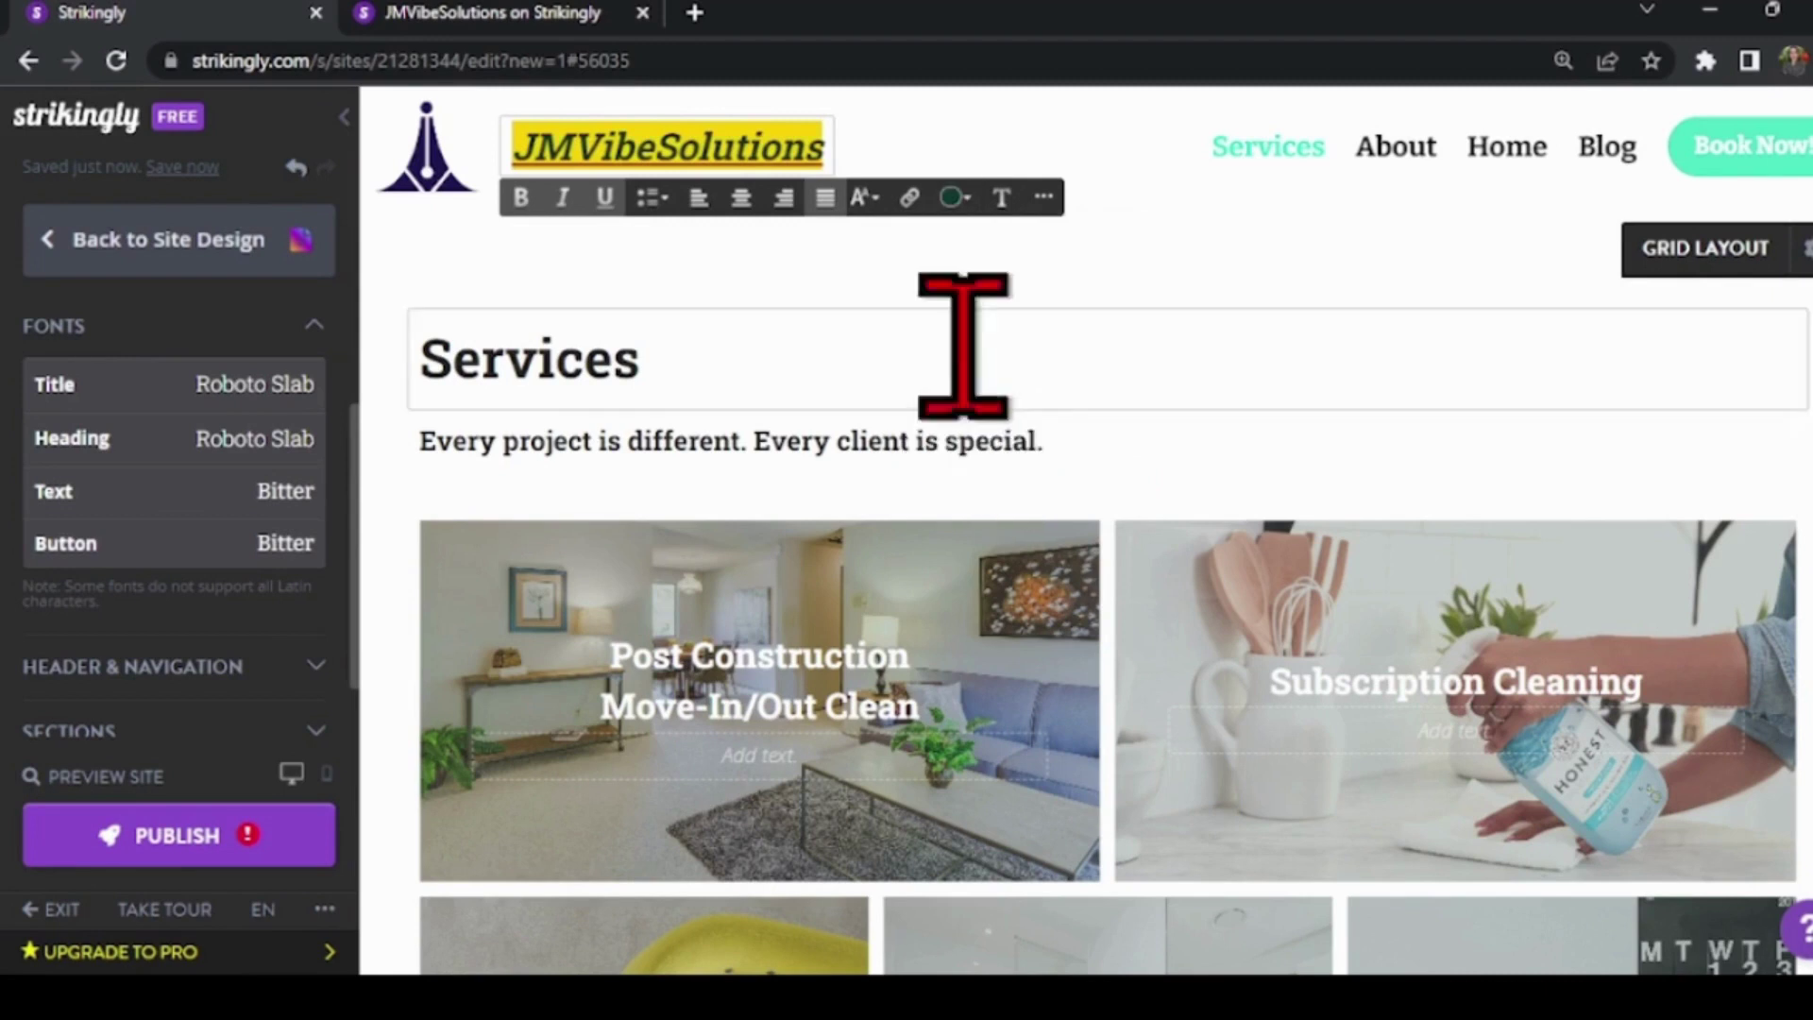
{"action": "left_click", "coordinate": [563, 198]}
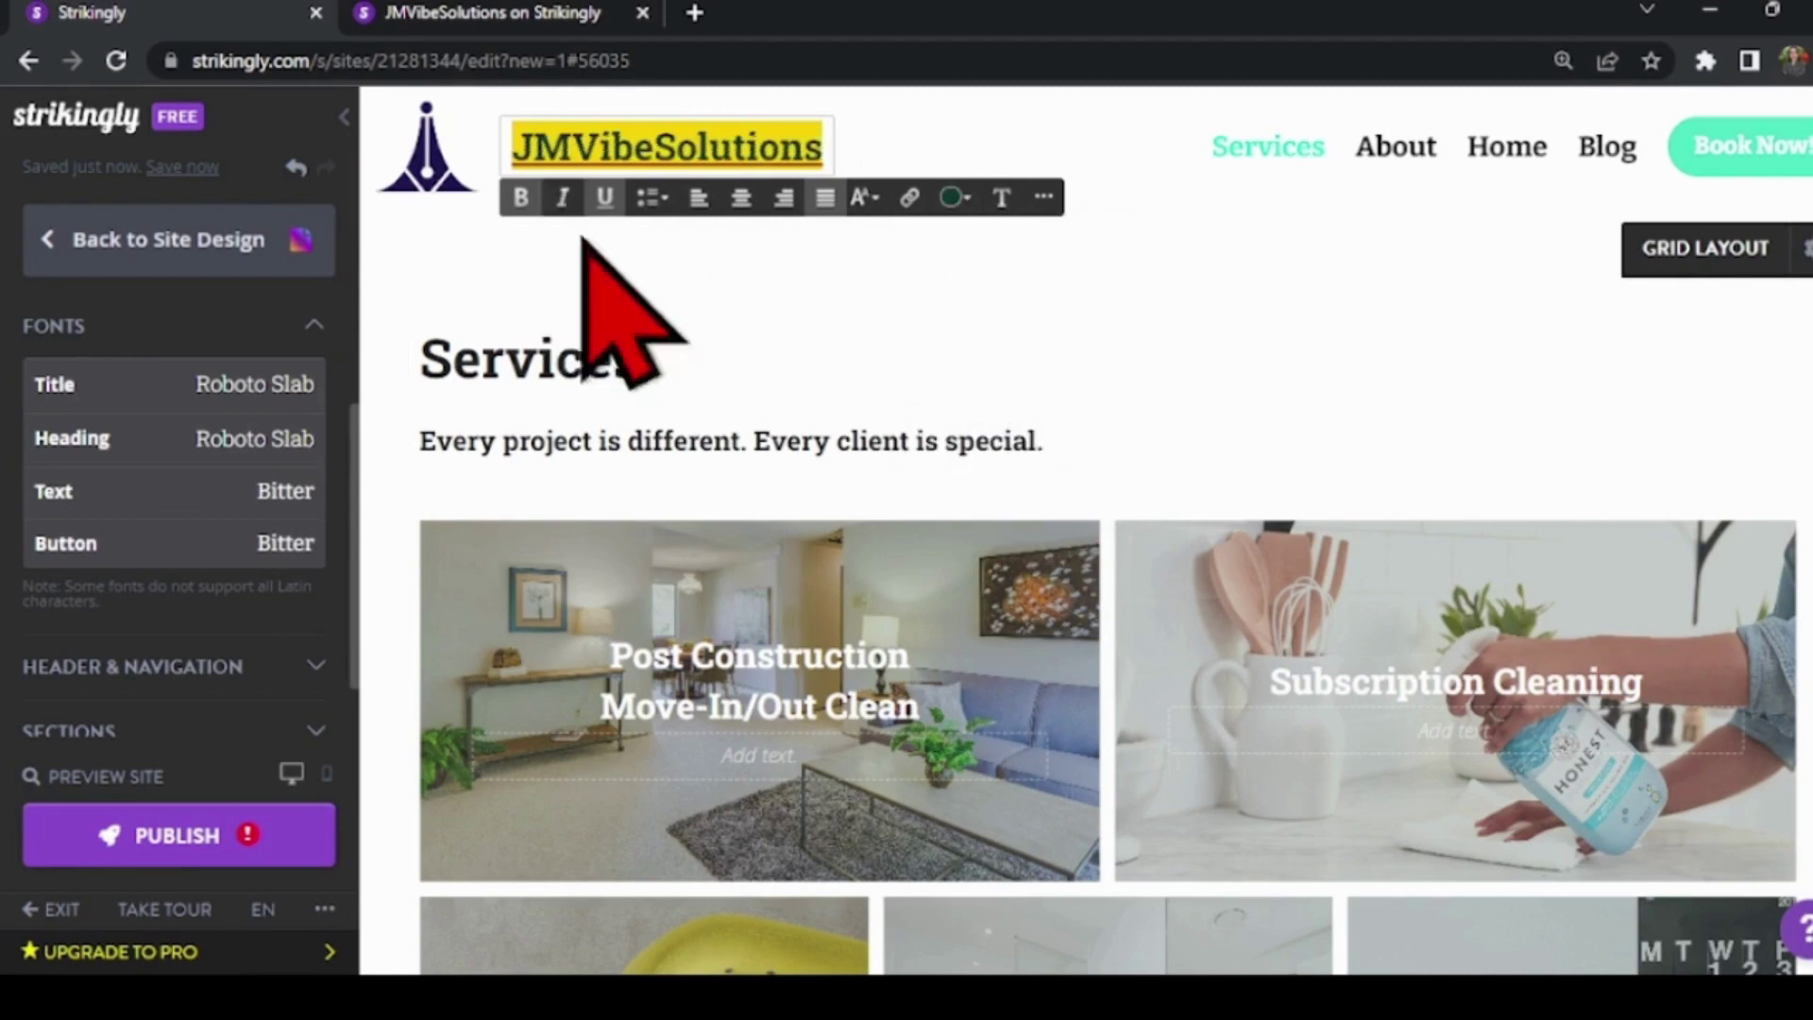
{"action": "left_click", "coordinate": [1000, 198]}
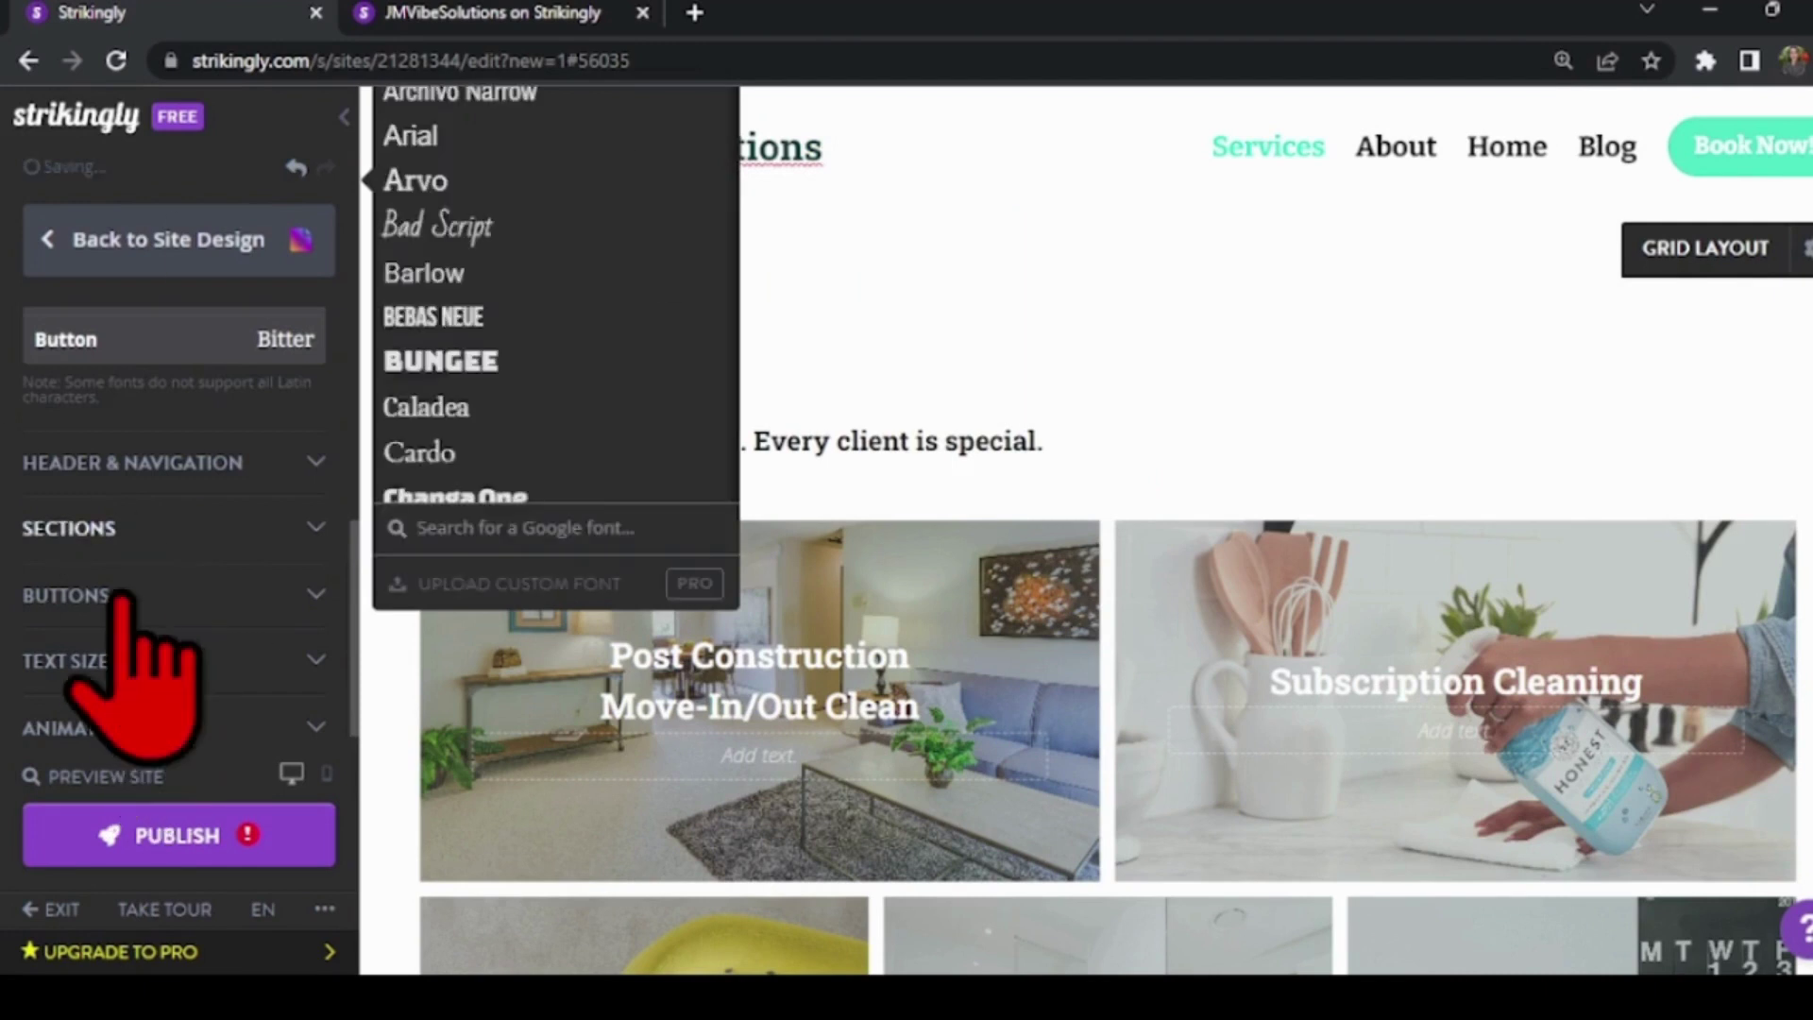
{"action": "left_click", "coordinate": [442, 366]}
{"action": "left_click", "coordinate": [776, 149]}
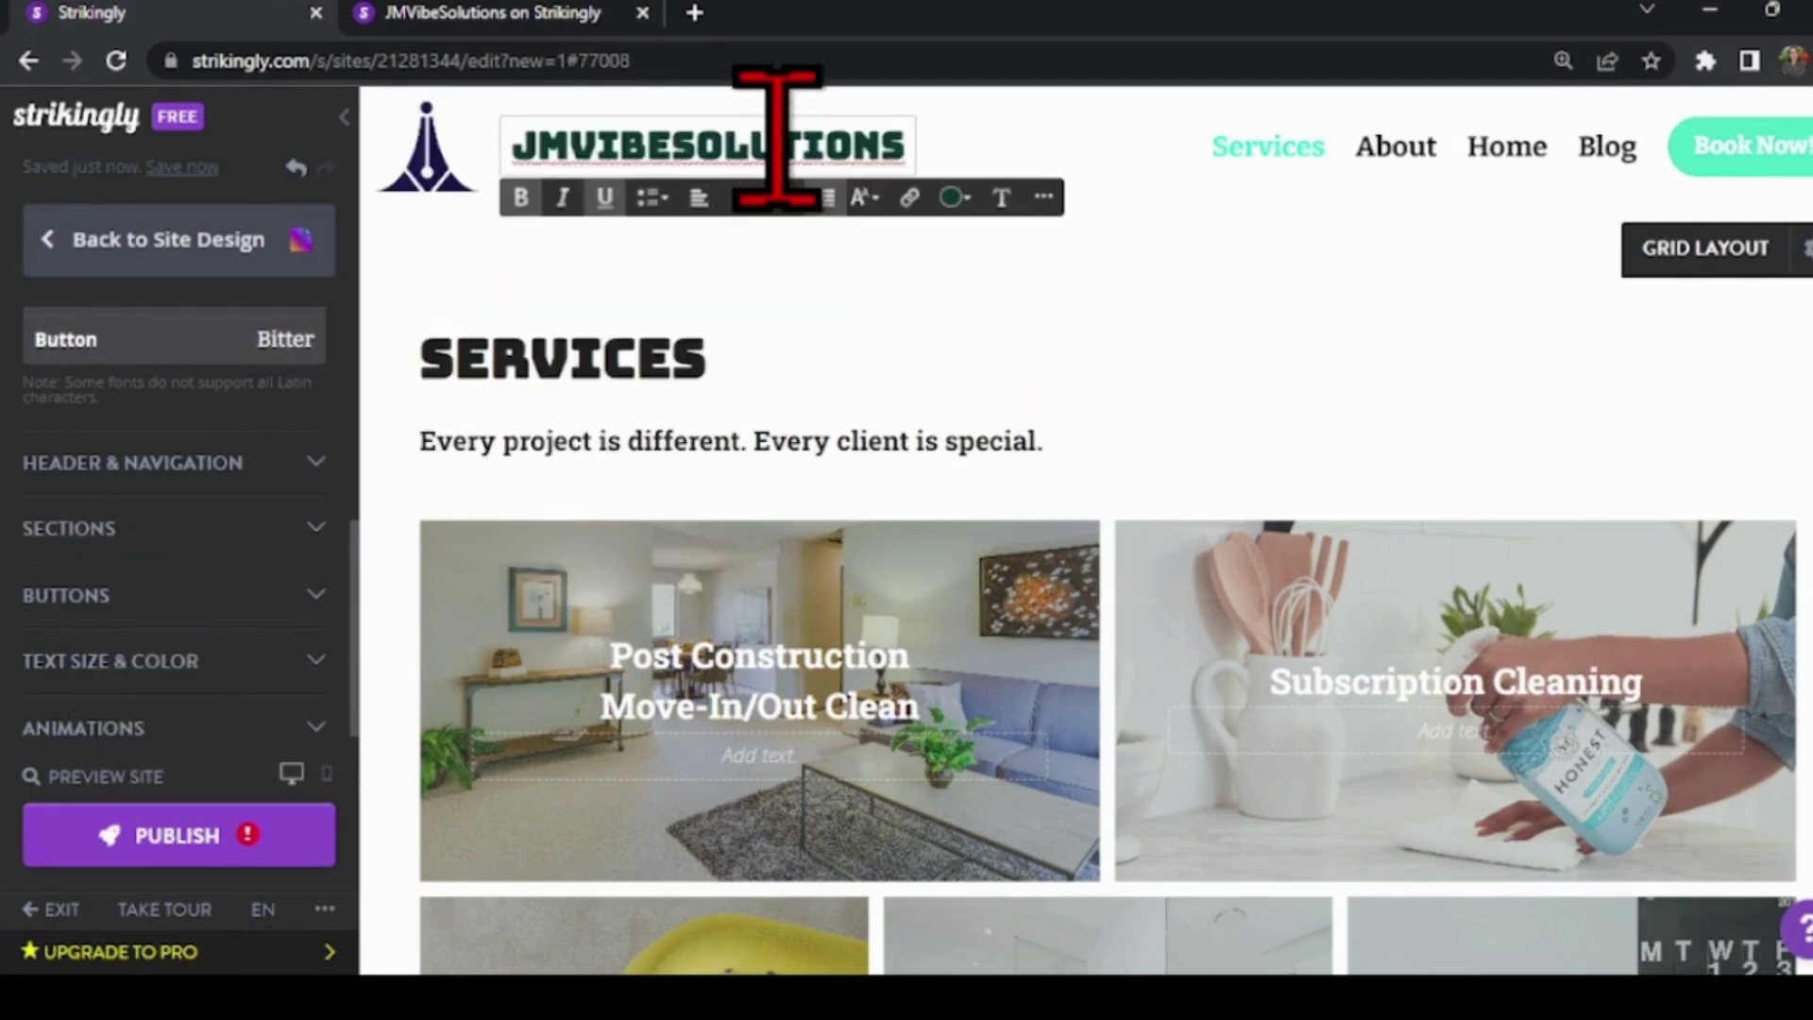
{"action": "scroll", "coordinate": [1288, 608], "scroll_direction": "down", "scroll_amount": 3}
{"action": "scroll", "coordinate": [1256, 526], "scroll_direction": "down", "scroll_amount": 5}
{"action": "scroll", "coordinate": [1262, 516], "scroll_direction": "down", "scroll_amount": 4}
{"action": "scroll", "coordinate": [1073, 303], "scroll_direction": "up", "scroll_amount": 10}
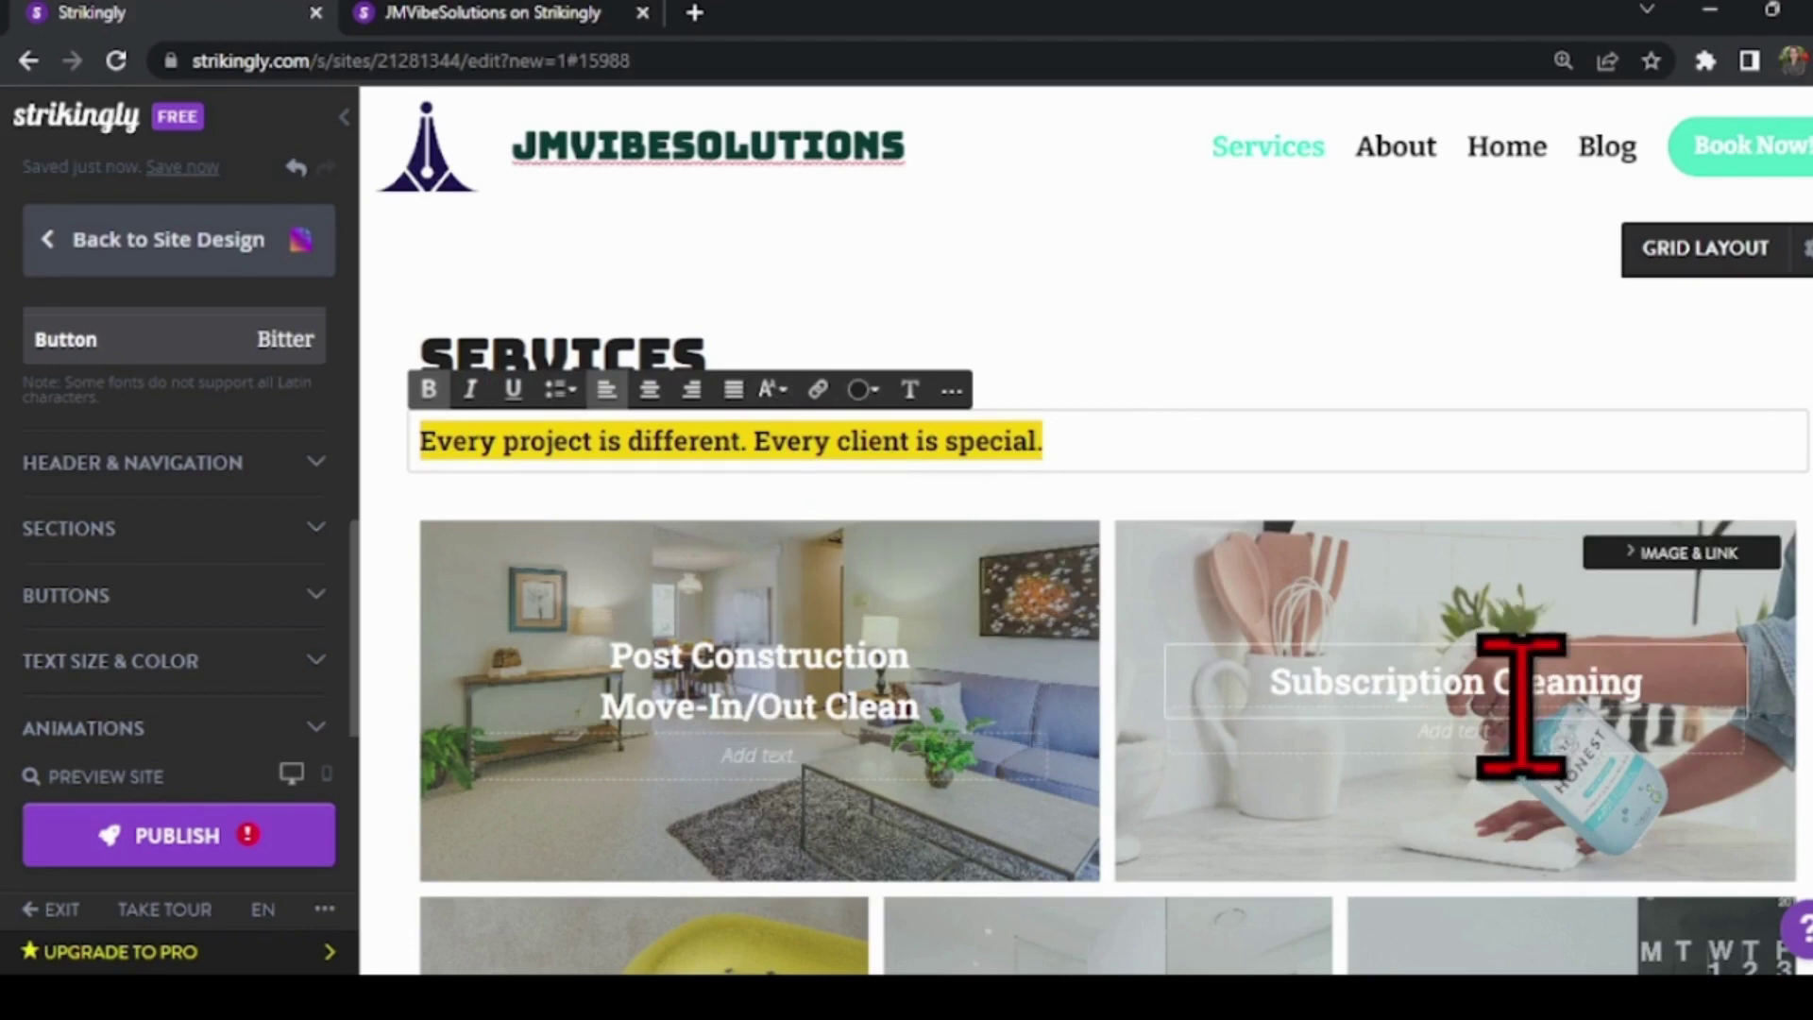
{"action": "scroll", "coordinate": [1478, 647], "scroll_direction": "down", "scroll_amount": 2}
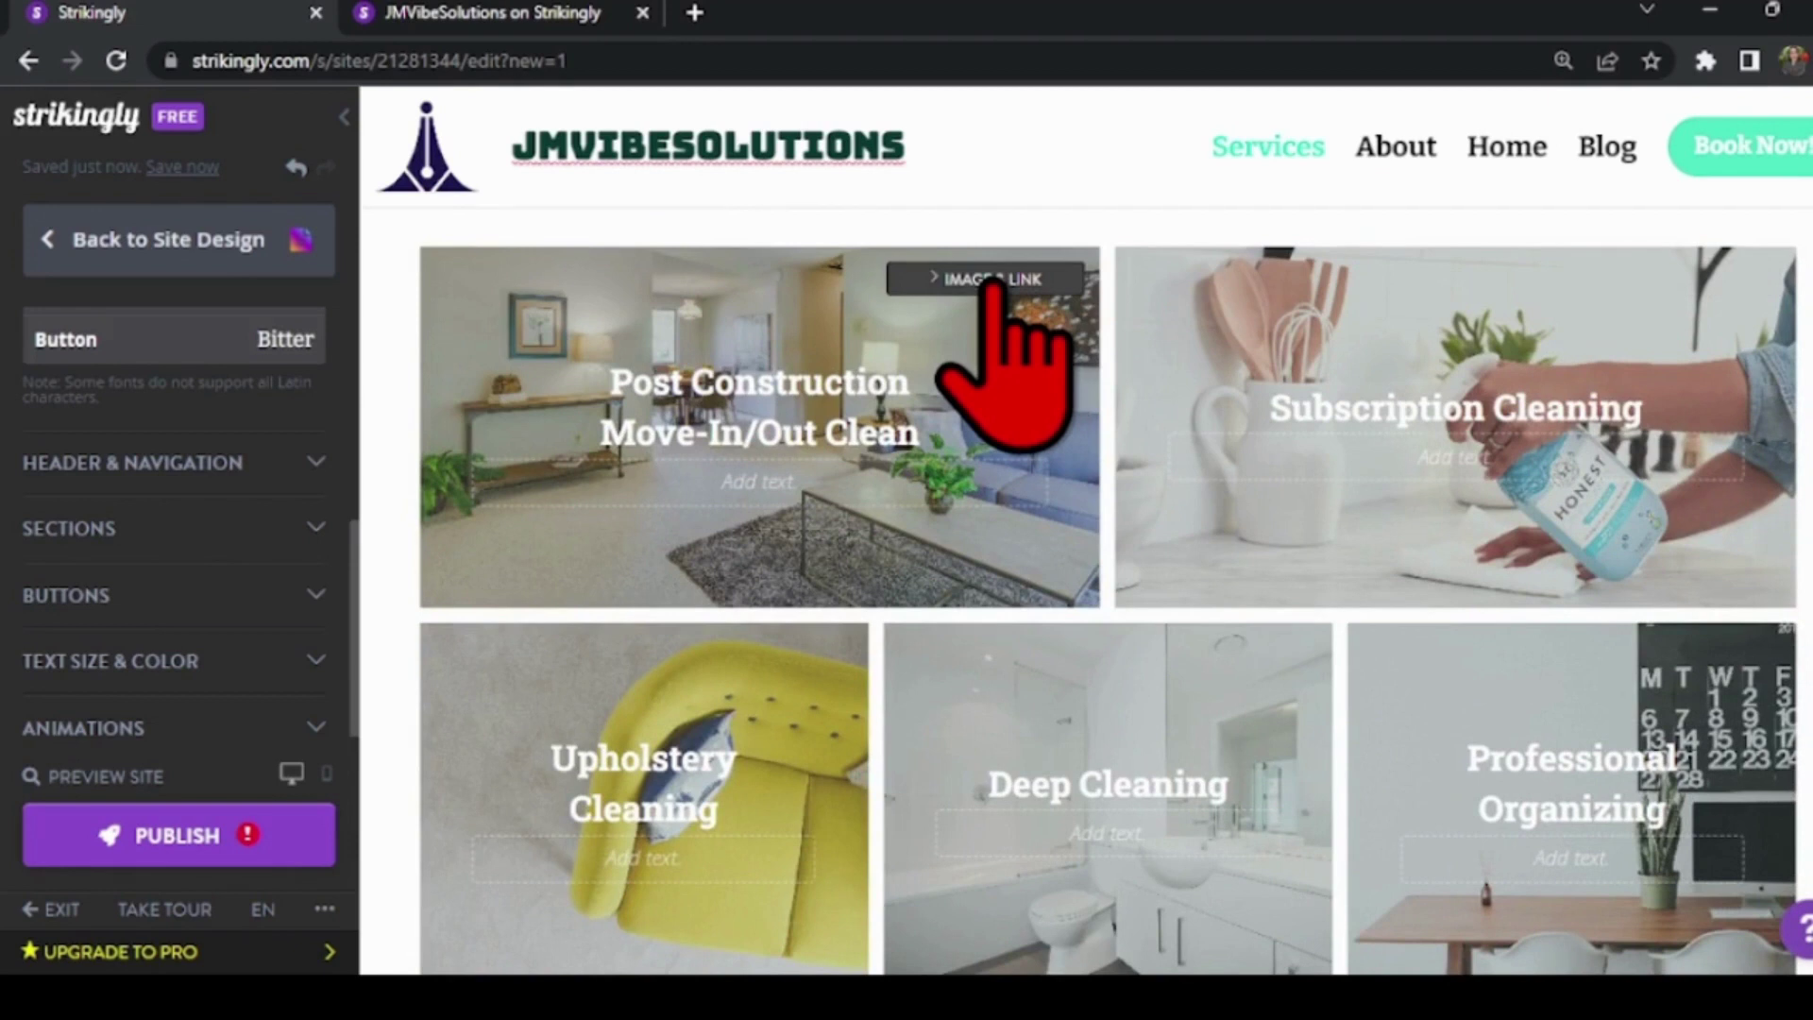
Step: Upload the JMVibeSolutions graphic as the Post Construction card image and save it
{"action": "left_click", "coordinate": [992, 282]}
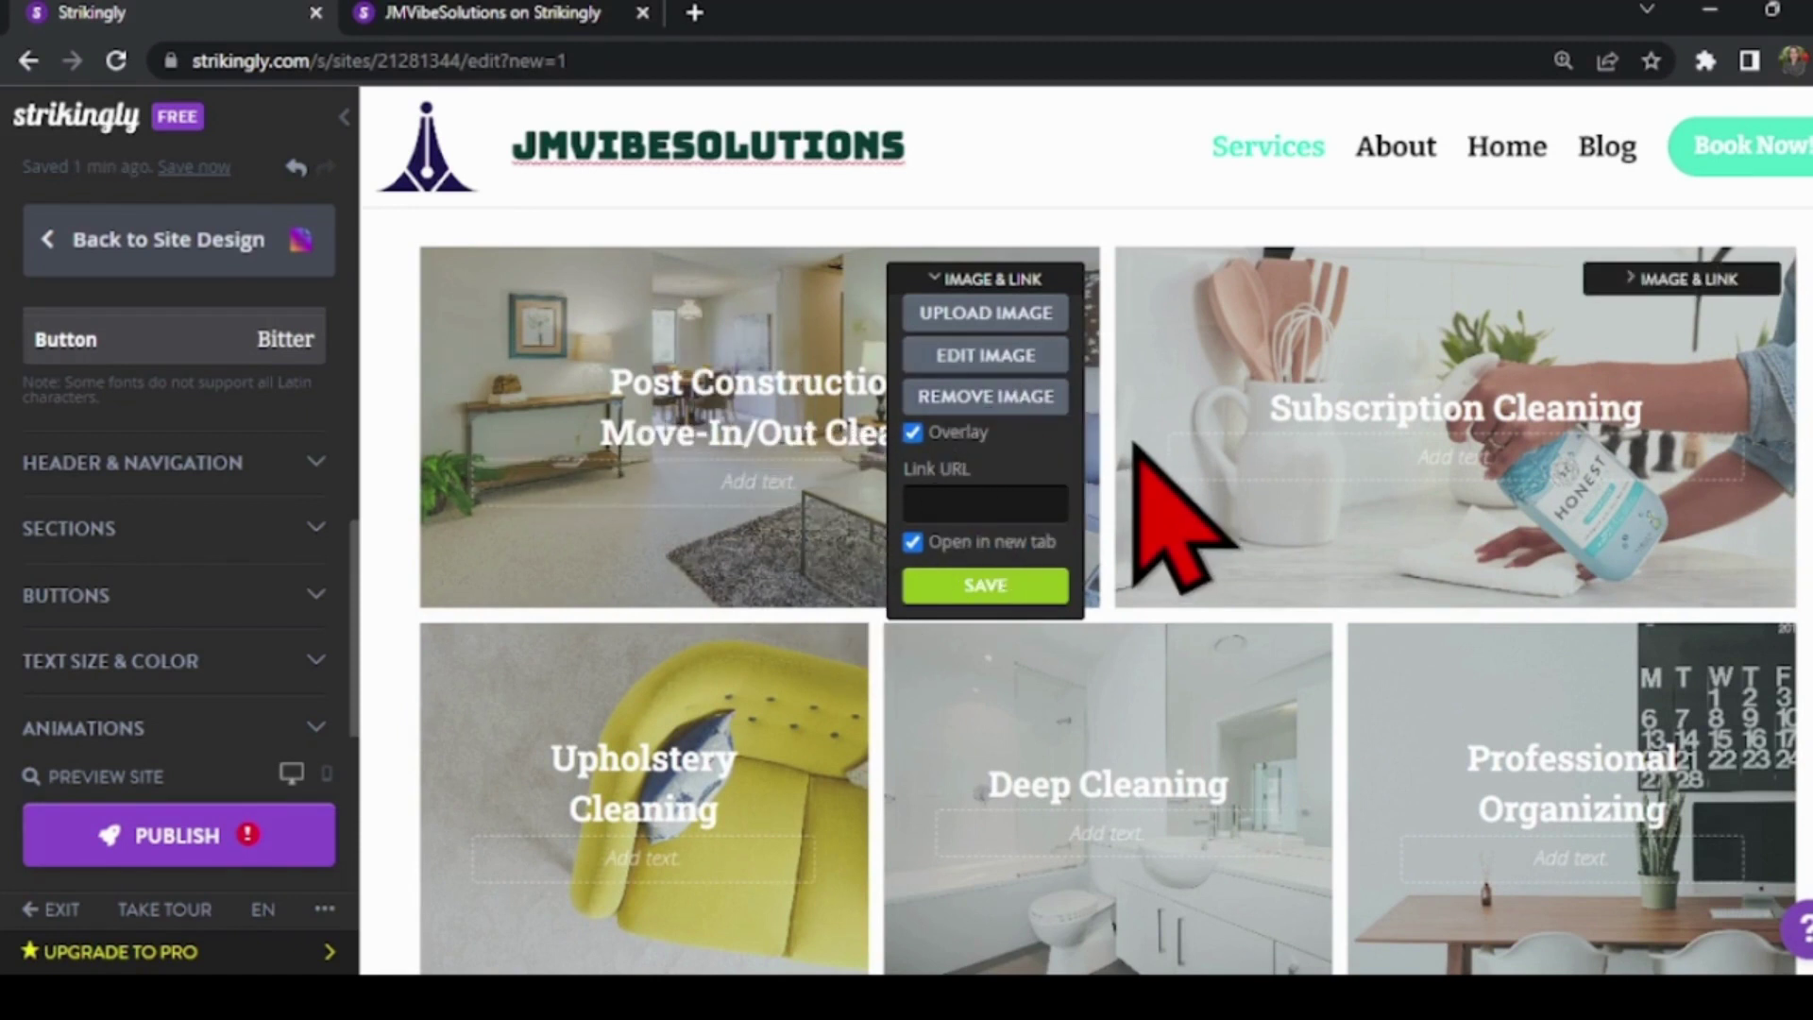
{"action": "left_click", "coordinate": [995, 593]}
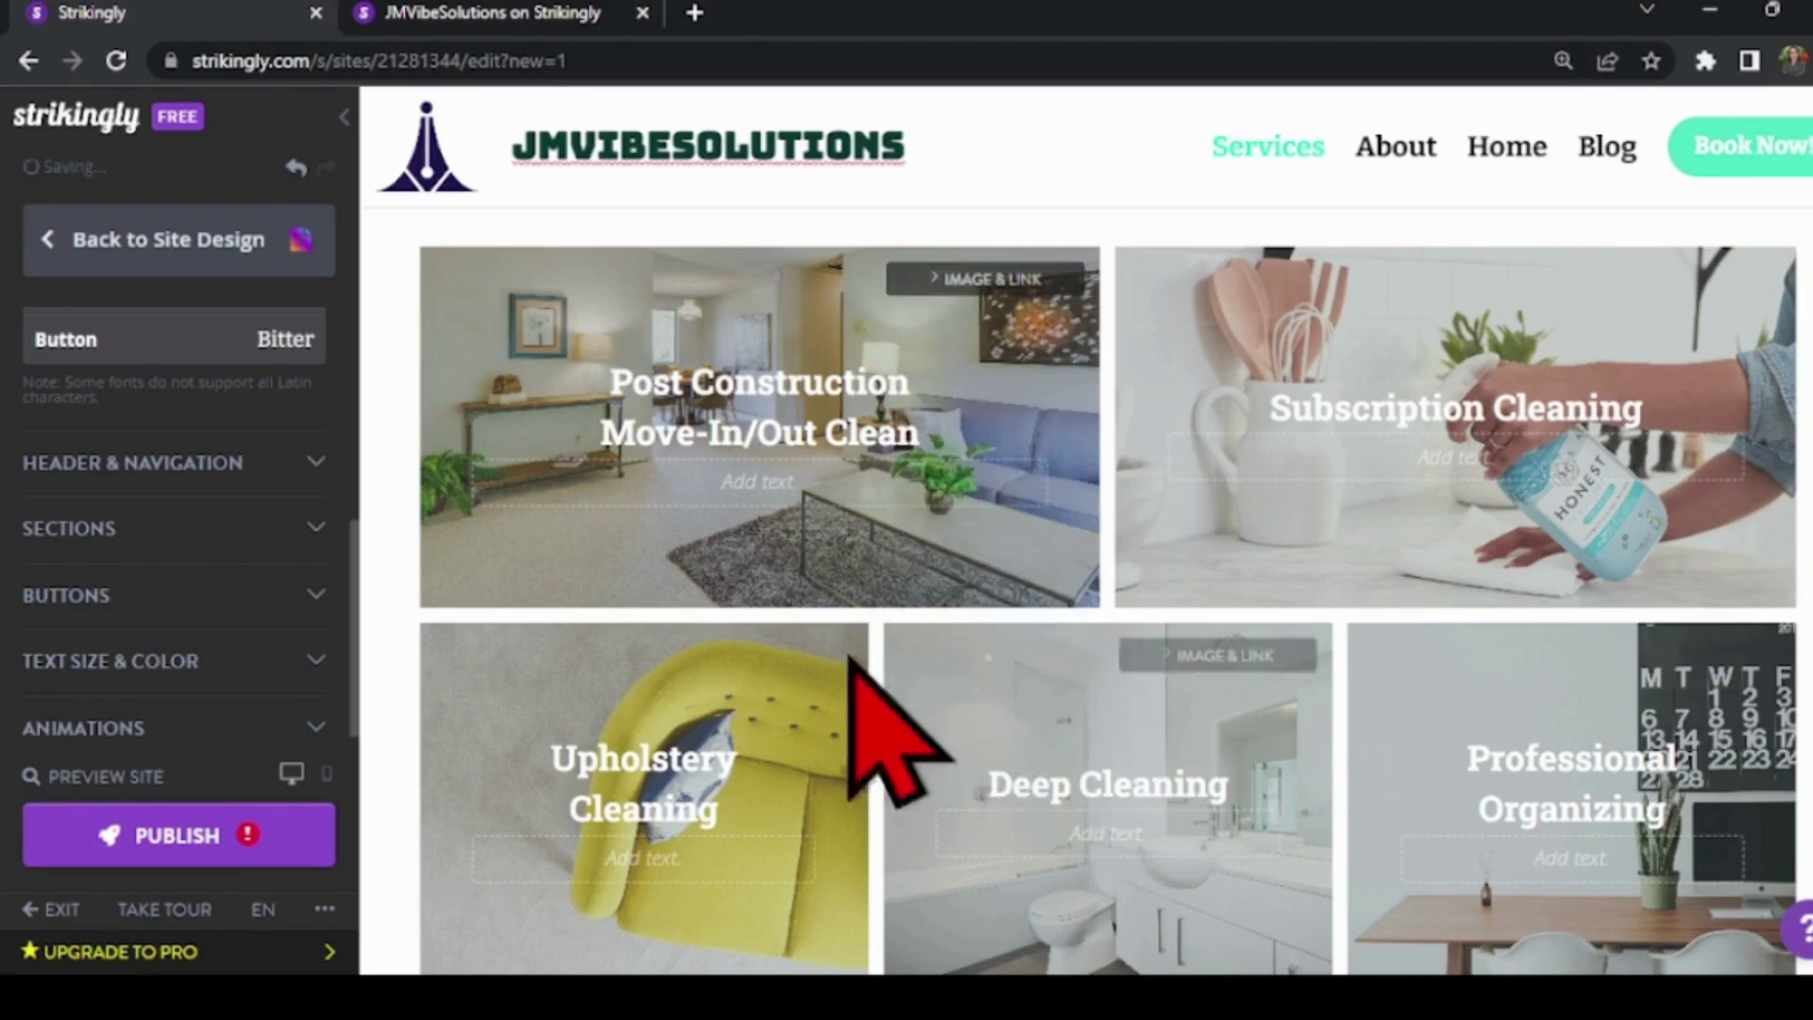
{"action": "scroll", "coordinate": [1084, 469], "scroll_direction": "up", "scroll_amount": 1}
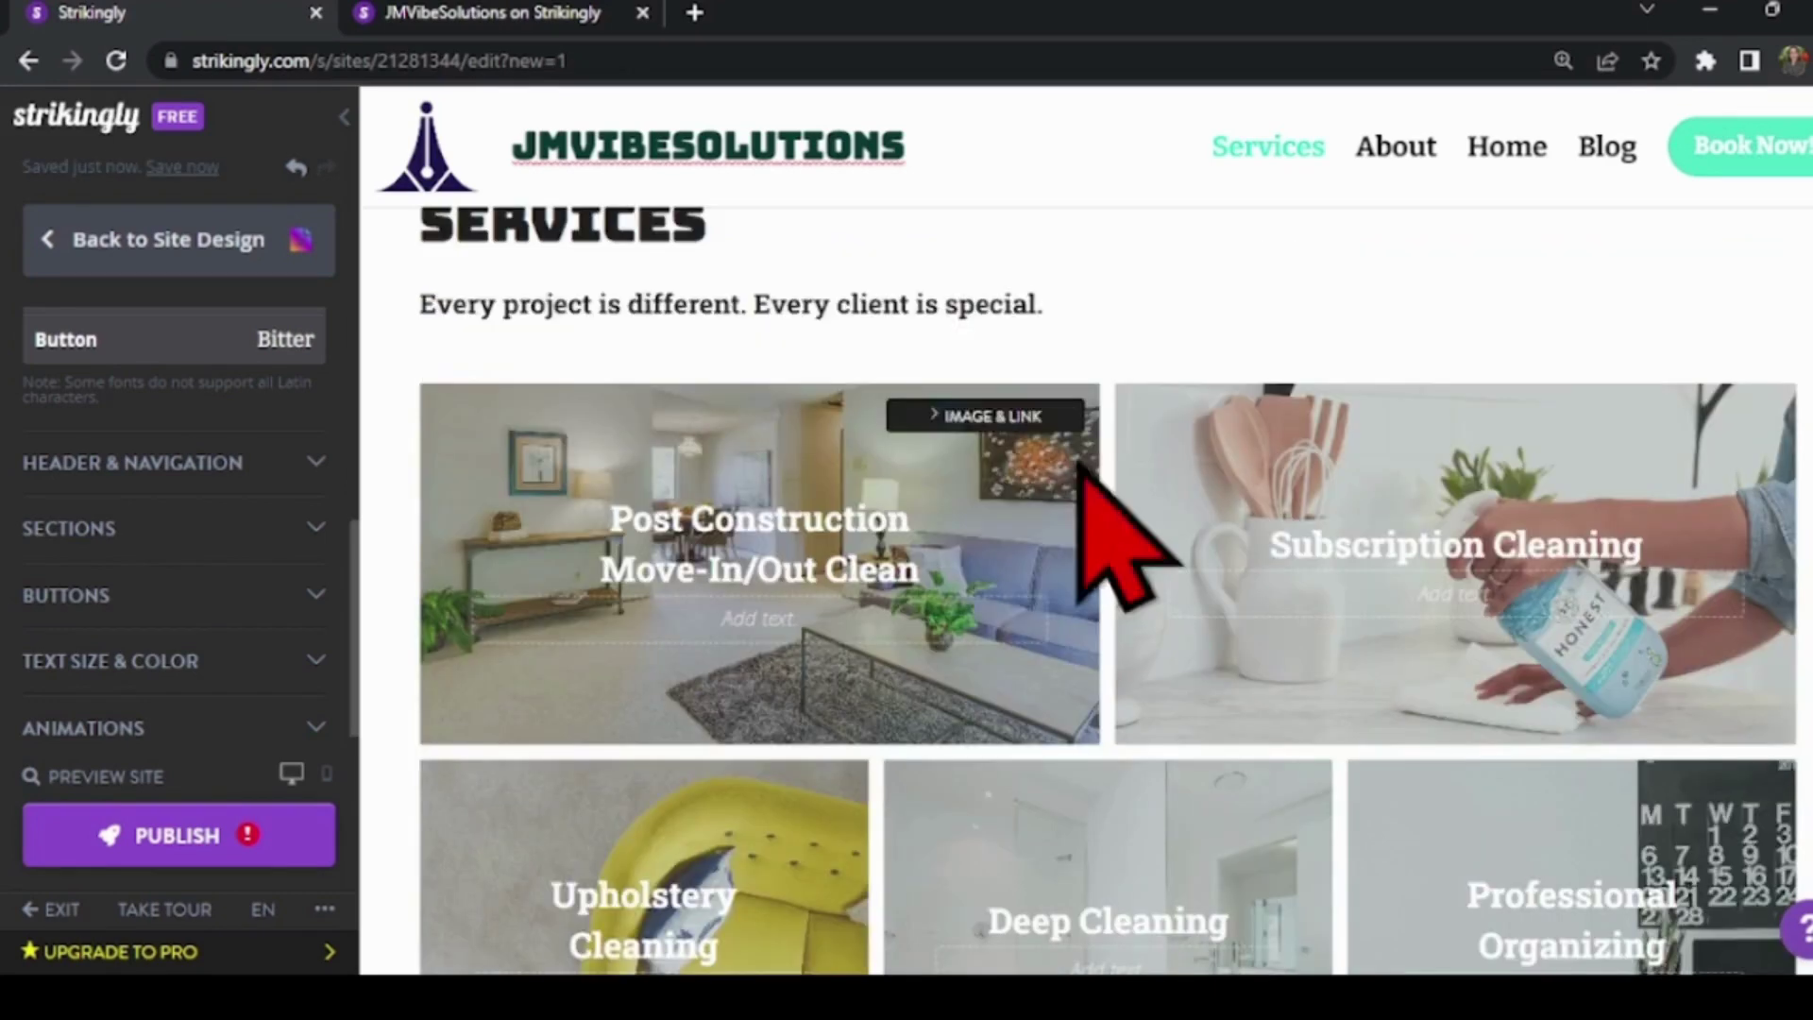
{"action": "left_click", "coordinate": [985, 418]}
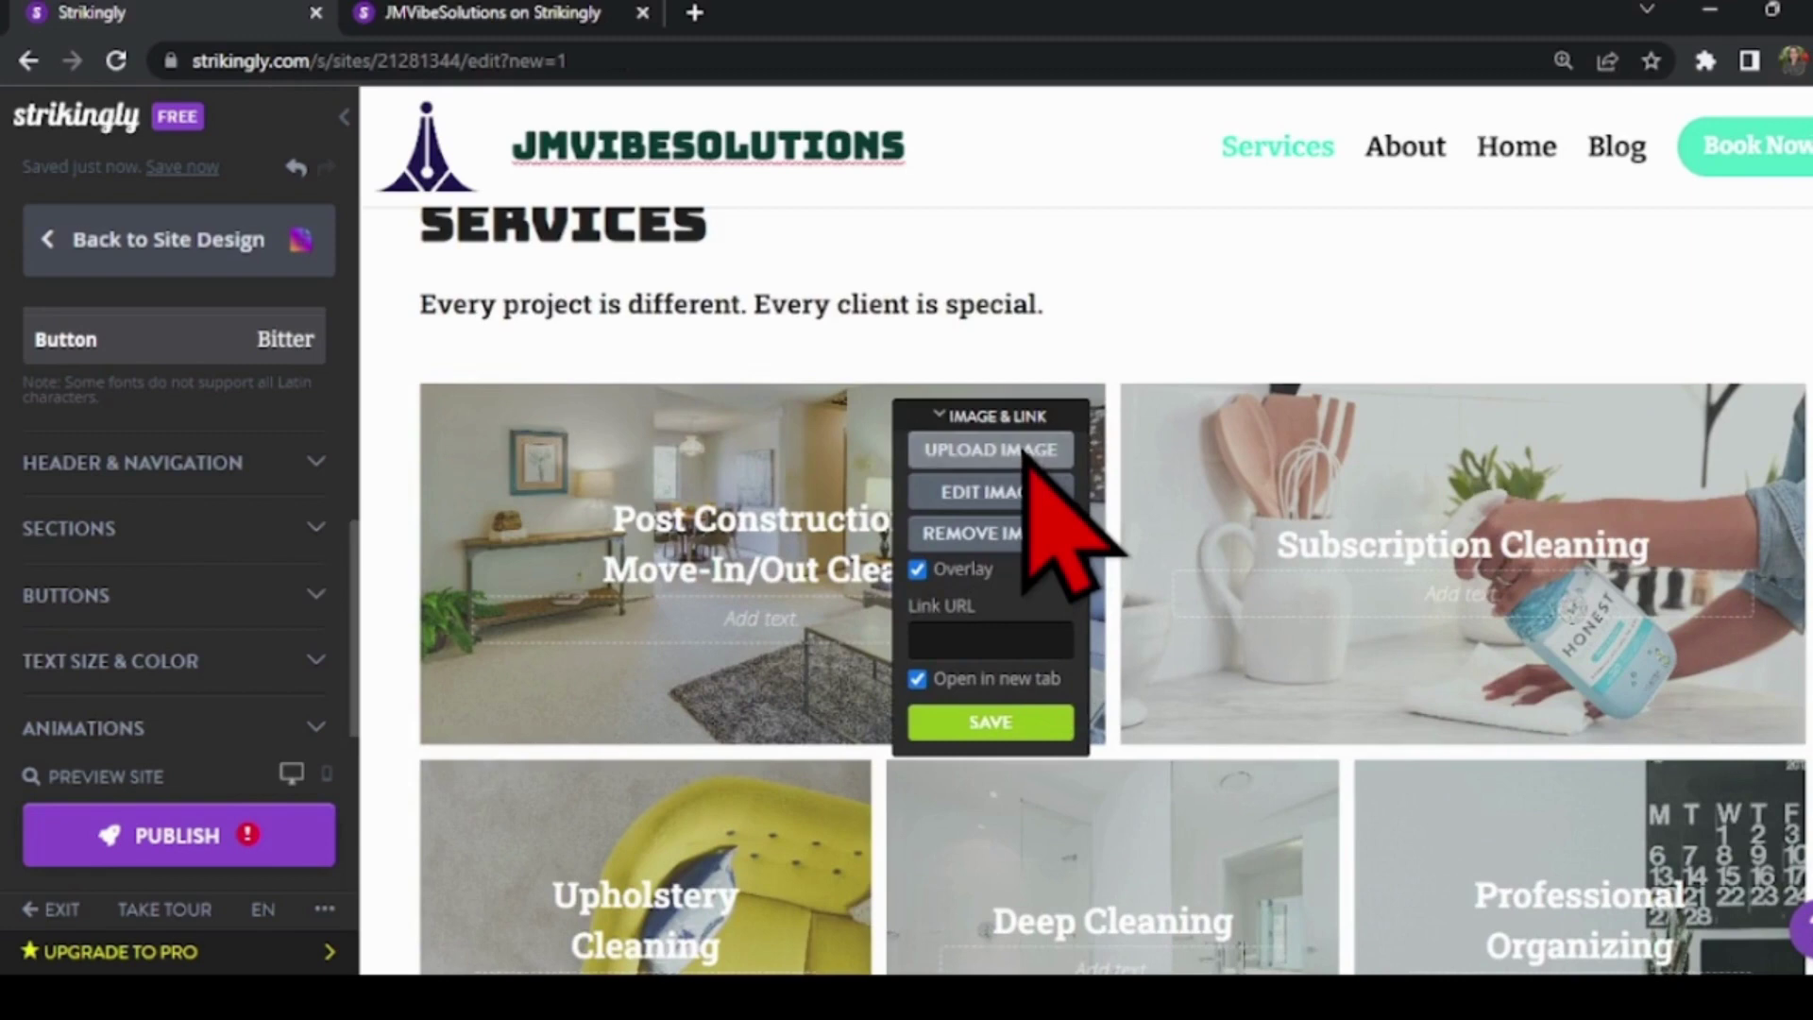
{"action": "left_click", "coordinate": [1023, 451]}
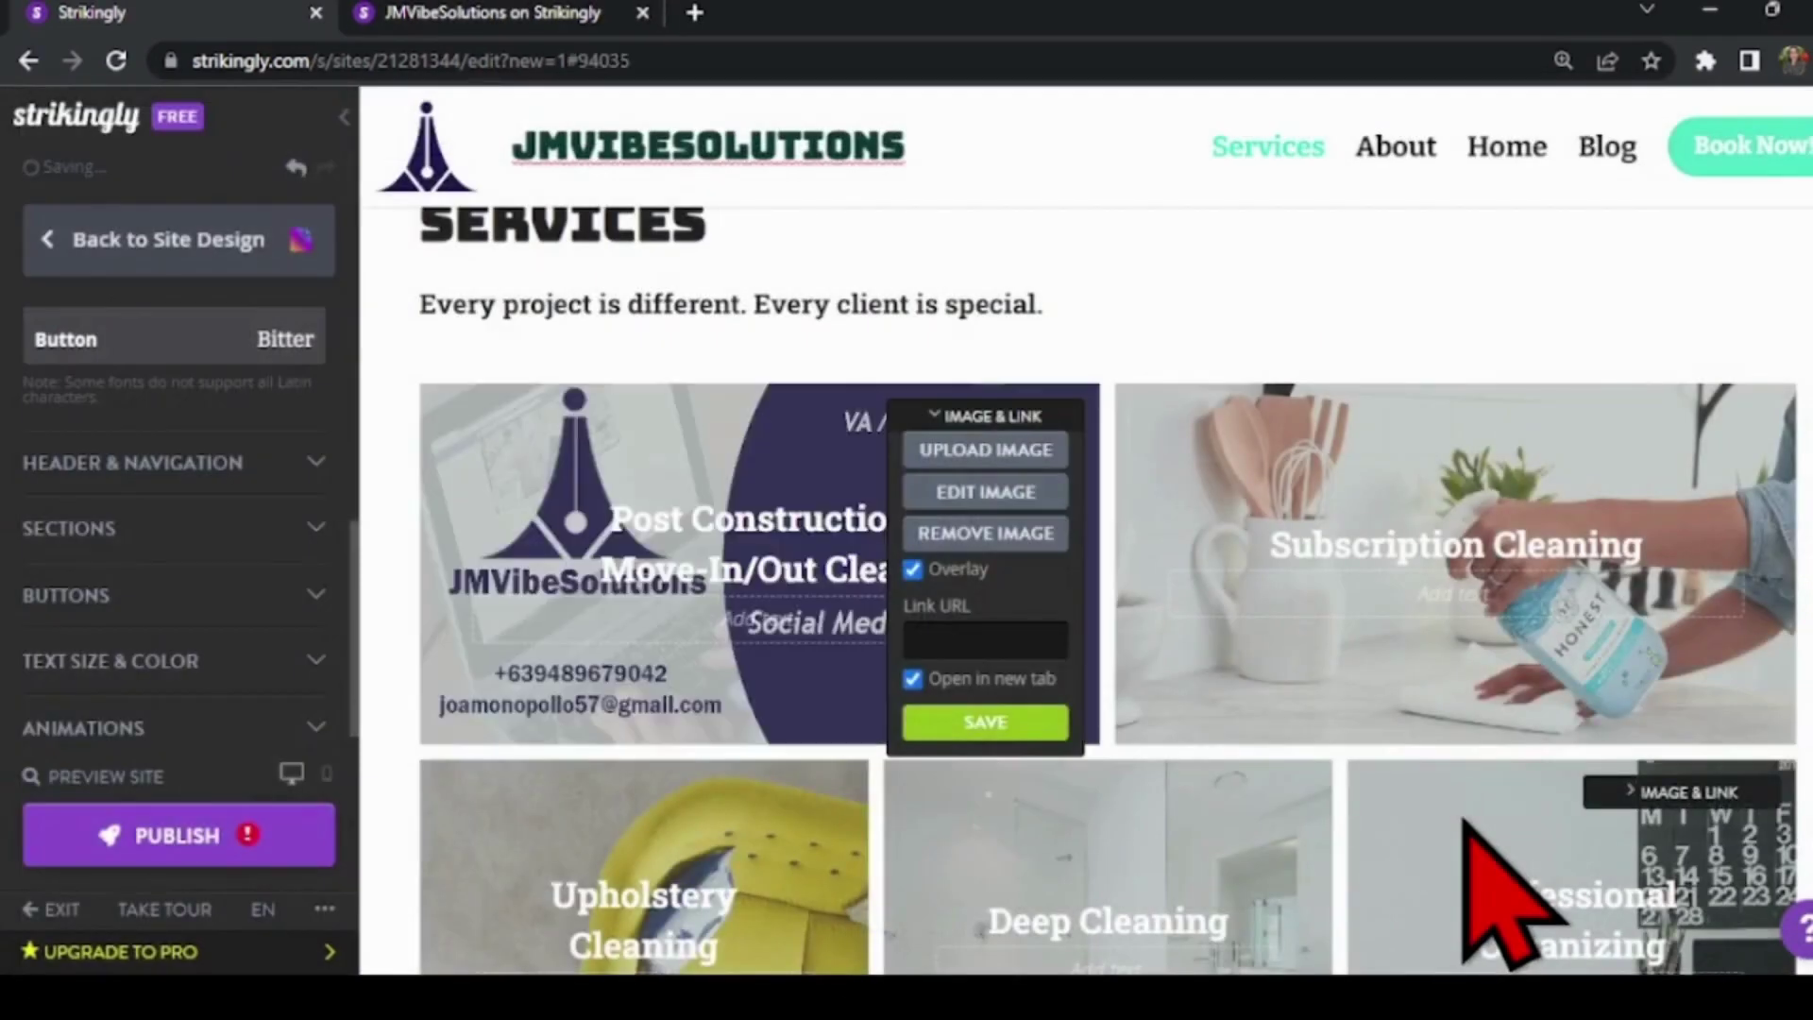
{"action": "left_click", "coordinate": [987, 723]}
{"action": "scroll", "coordinate": [1671, 694], "scroll_direction": "down", "scroll_amount": 2}
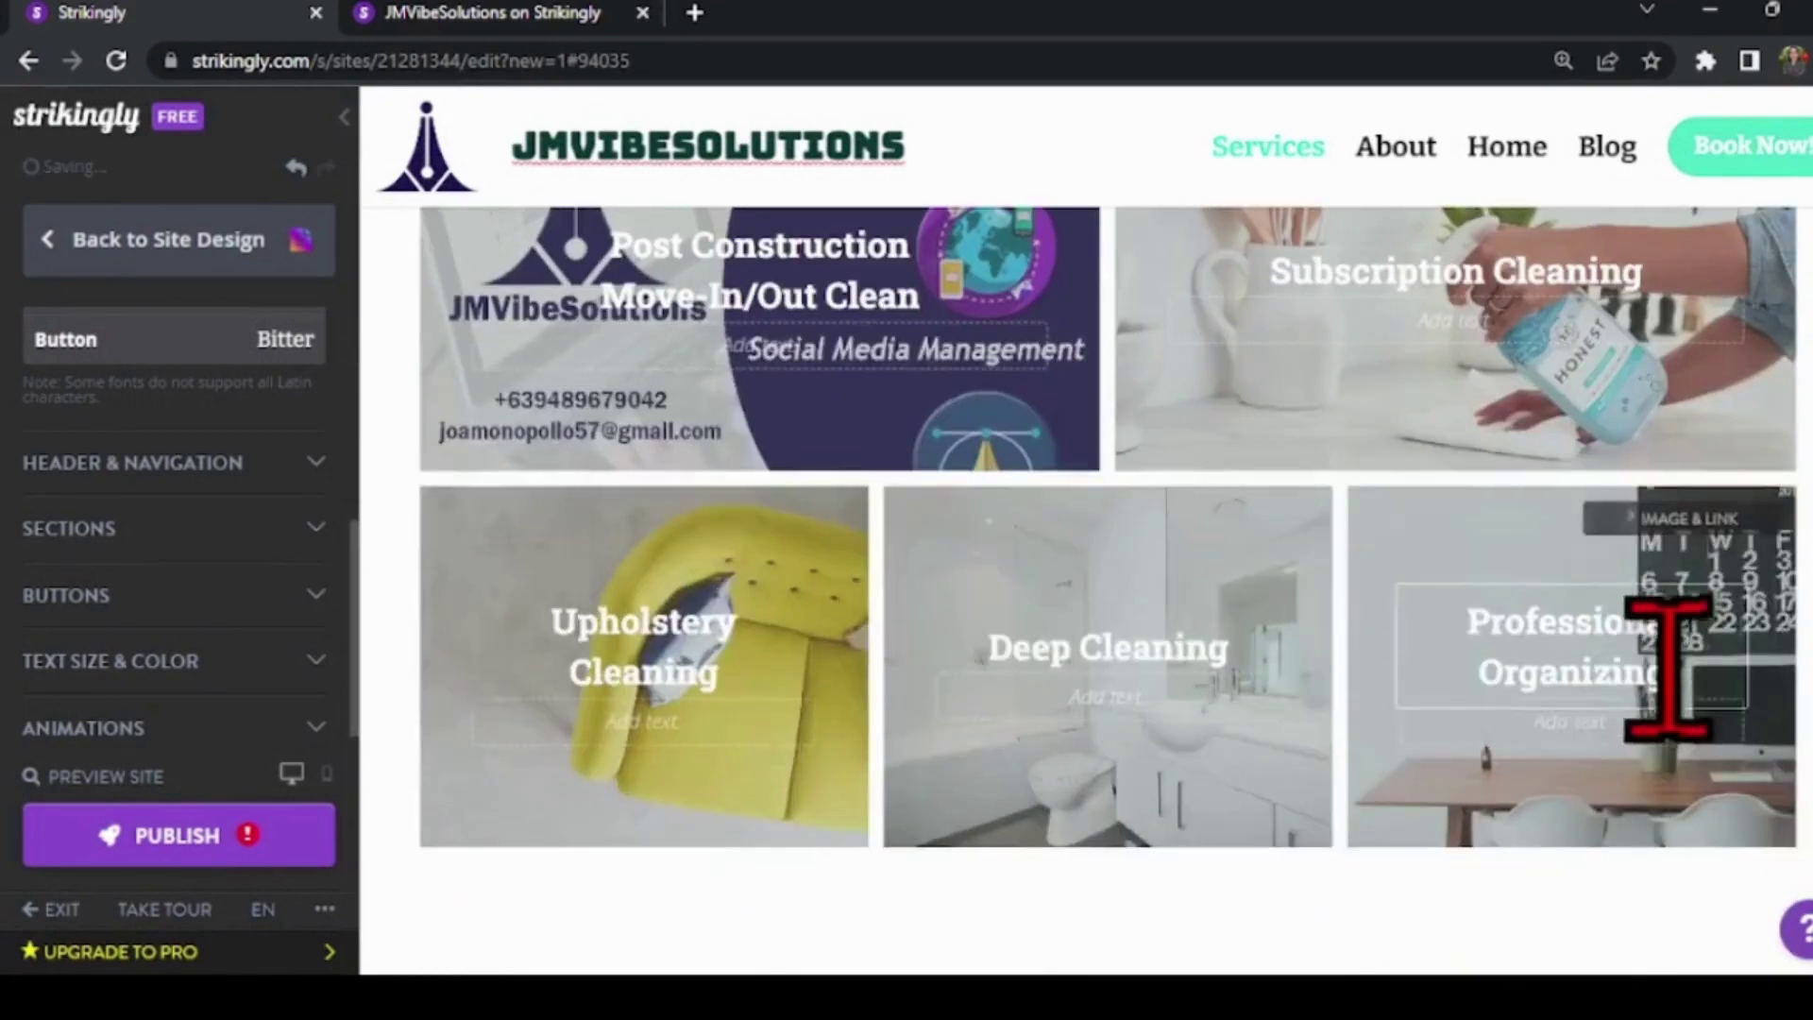
{"action": "scroll", "coordinate": [1346, 794], "scroll_direction": "up", "scroll_amount": 3}
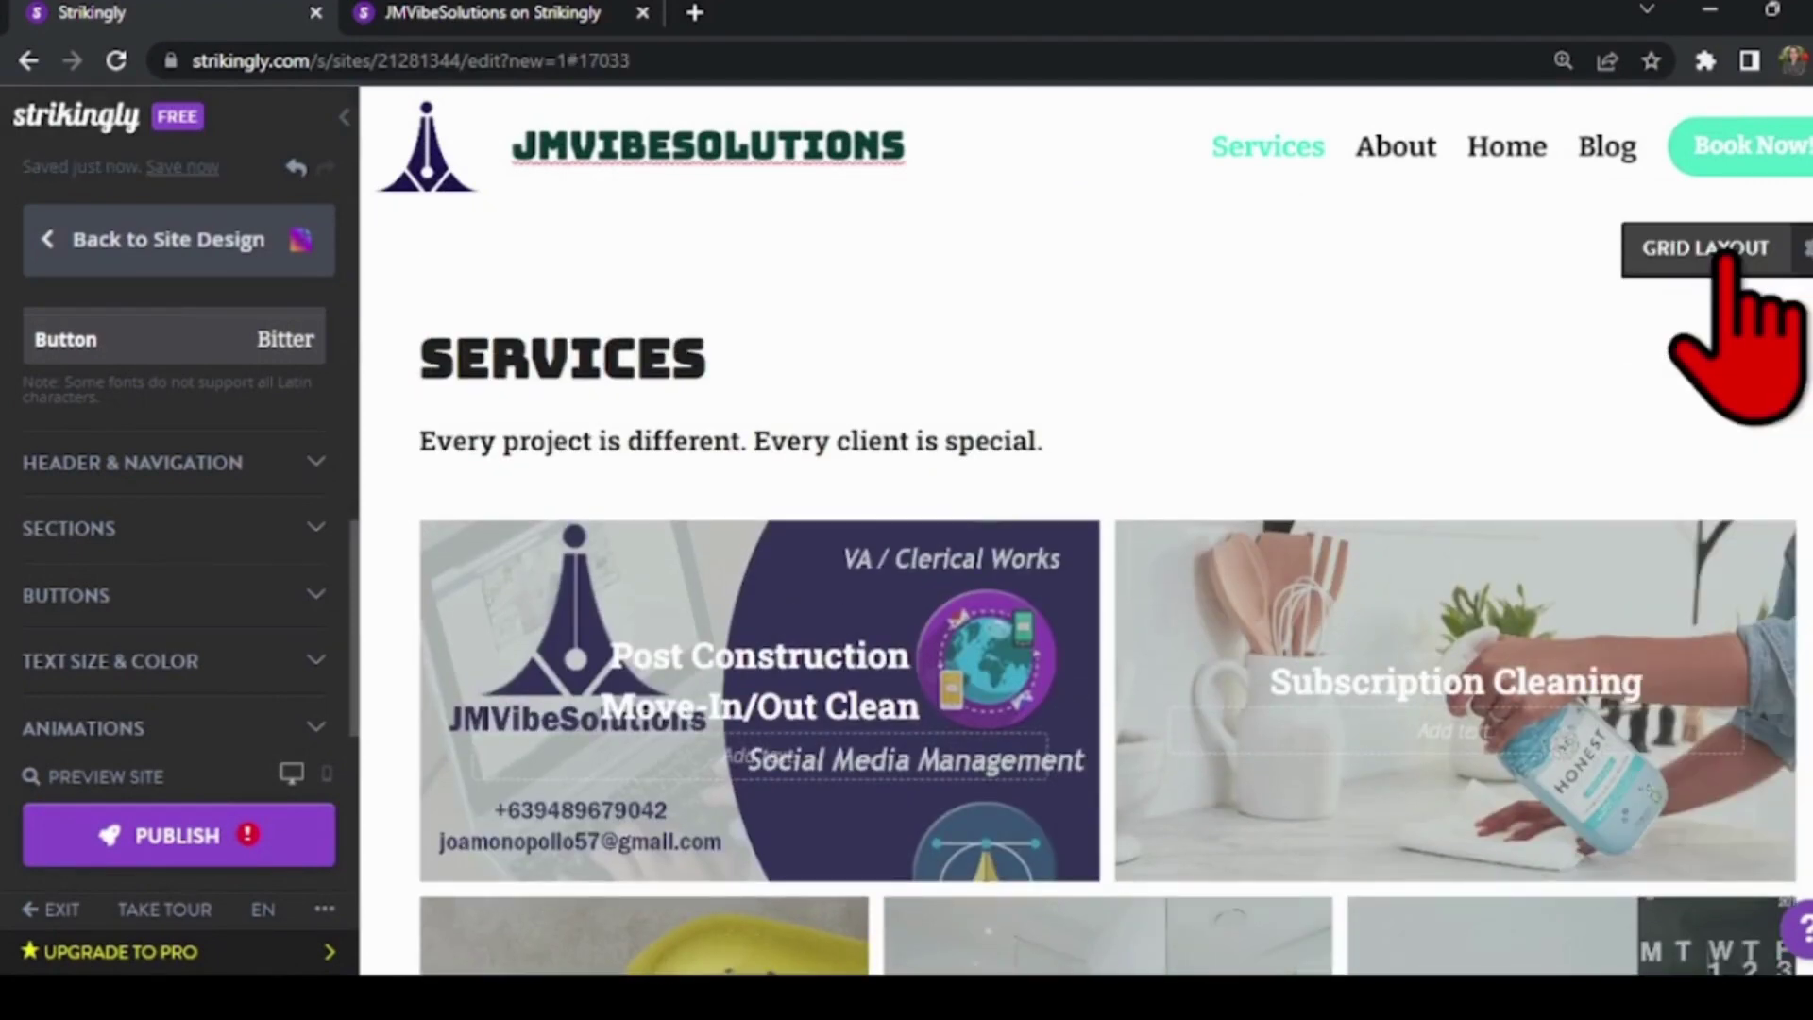
Step: Try colour backgrounds on the hero section, then save the floral photo as its background
{"action": "left_click", "coordinate": [1737, 263]}
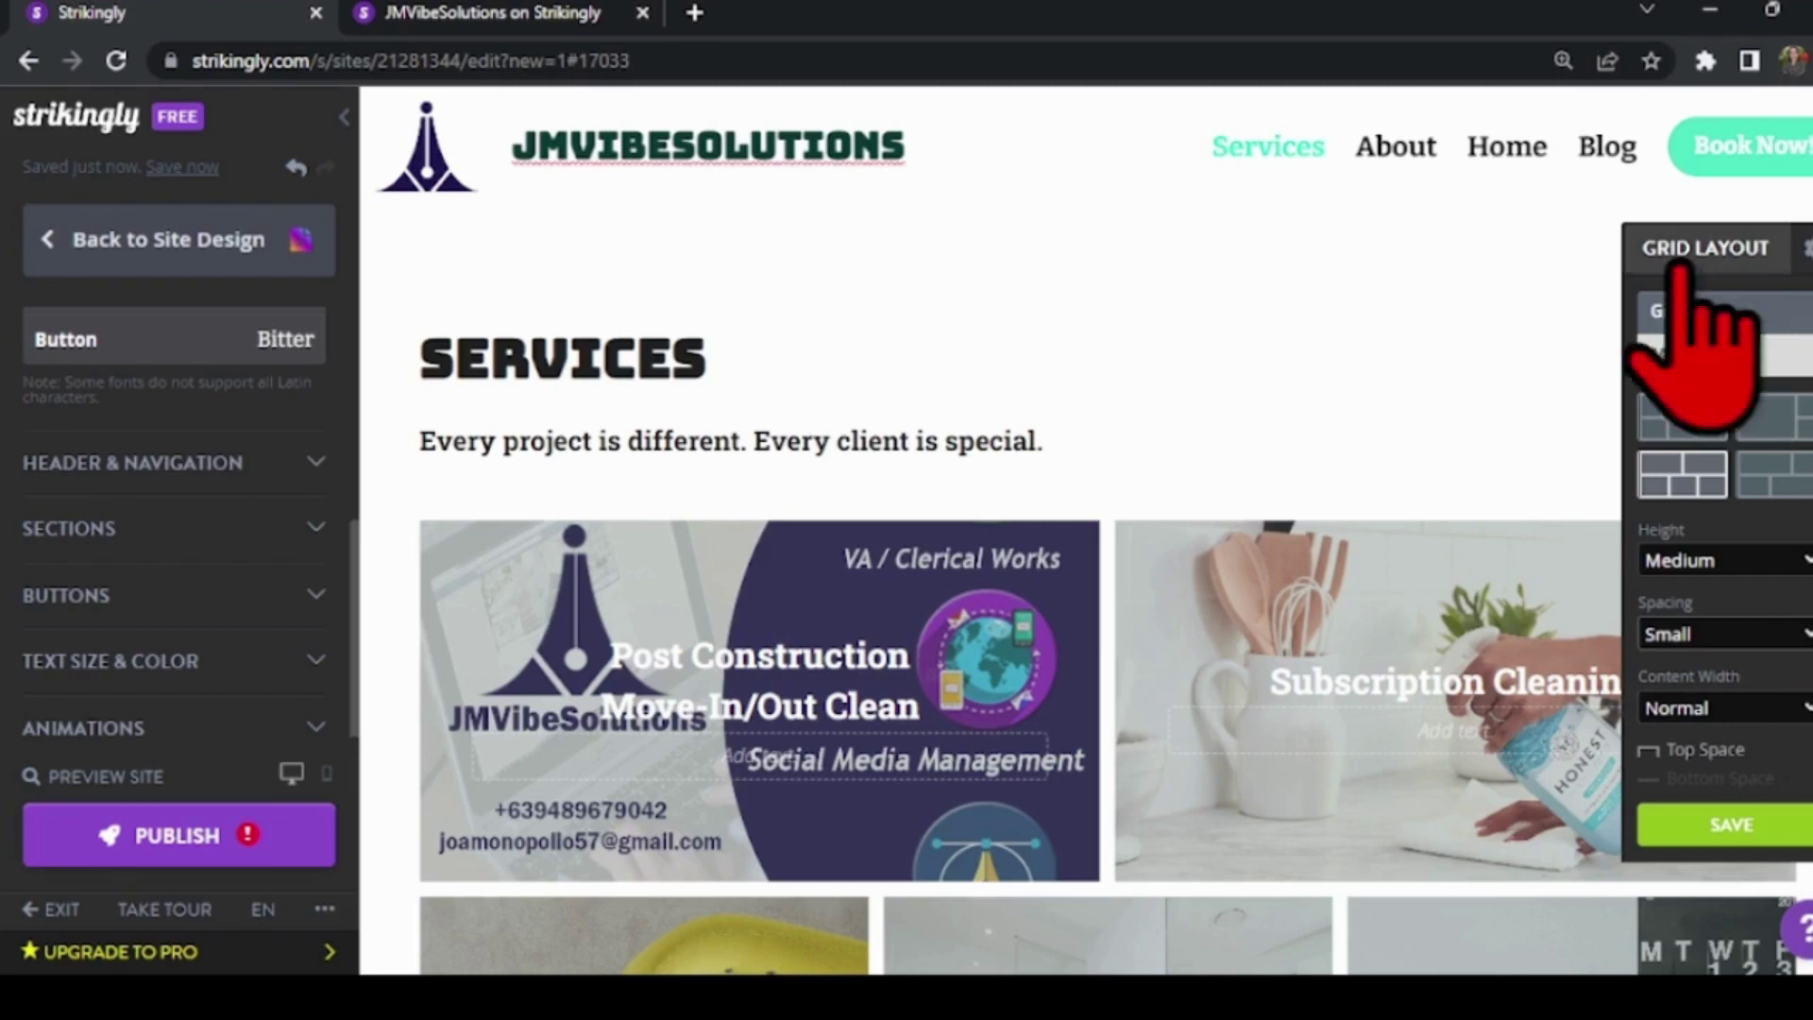
{"action": "left_click", "coordinate": [1744, 248]}
{"action": "mouse_move", "coordinate": [1743, 146]}
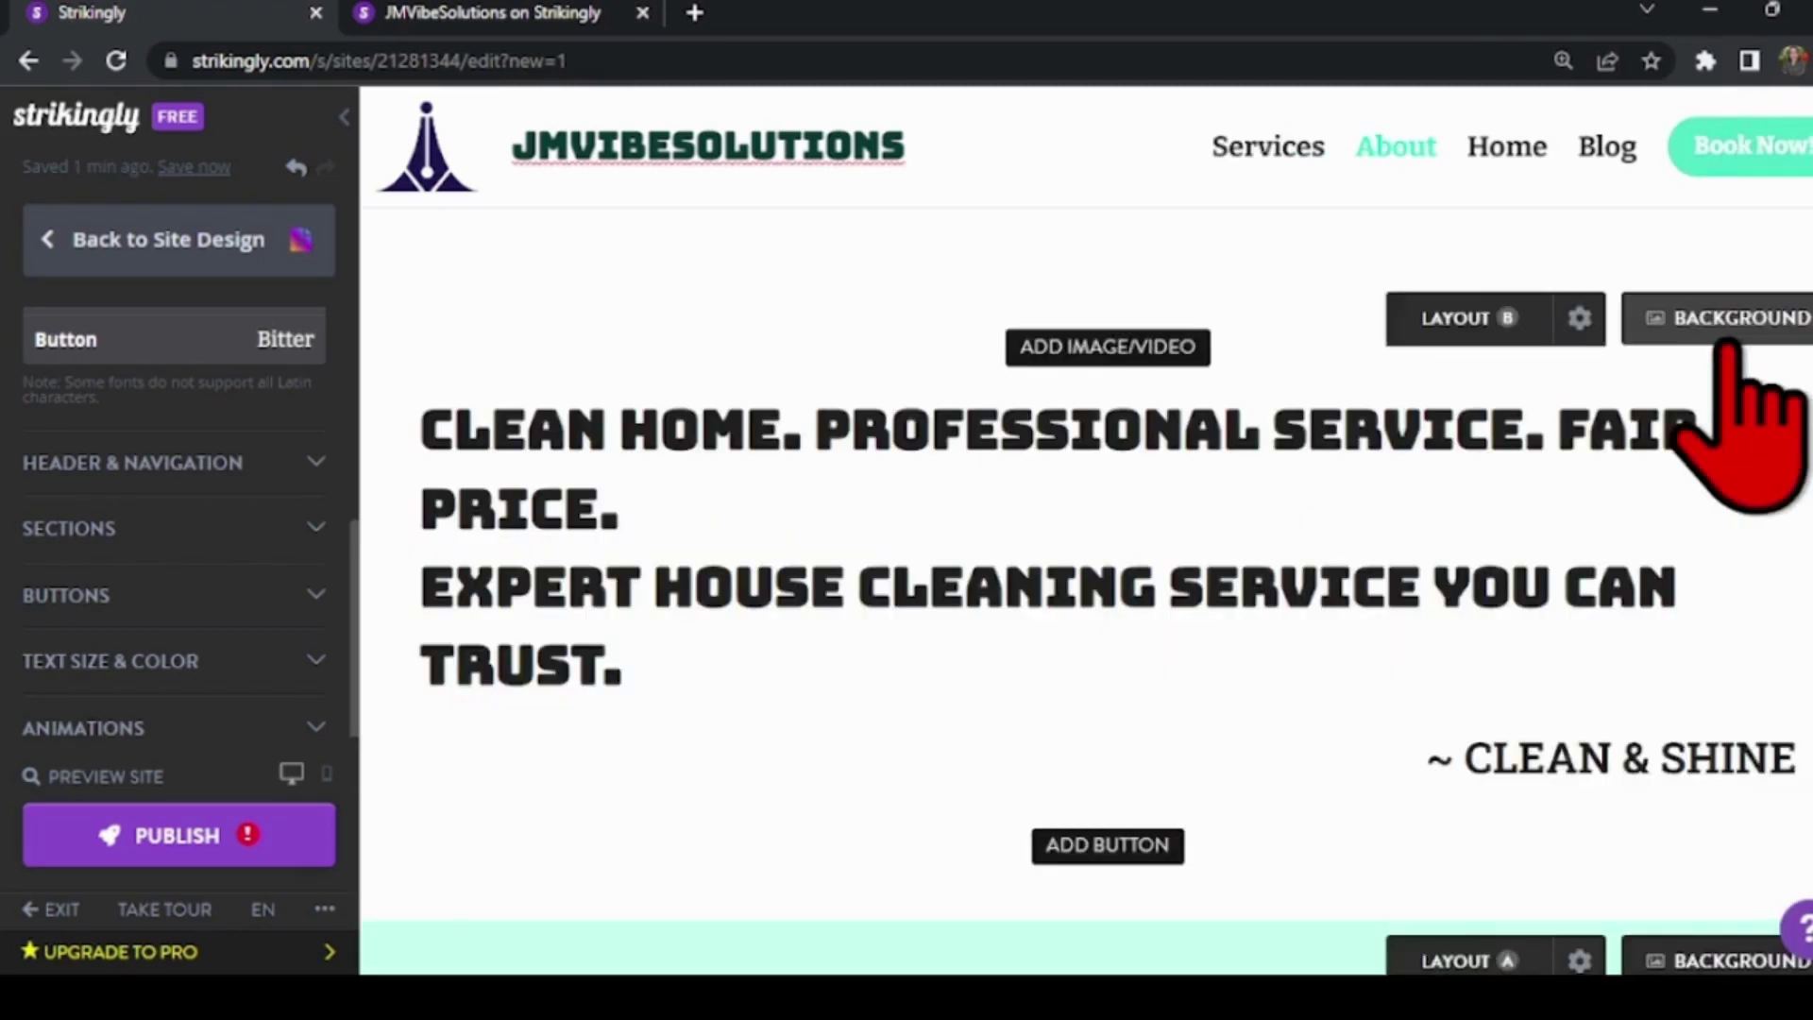
{"action": "left_click", "coordinate": [1724, 326]}
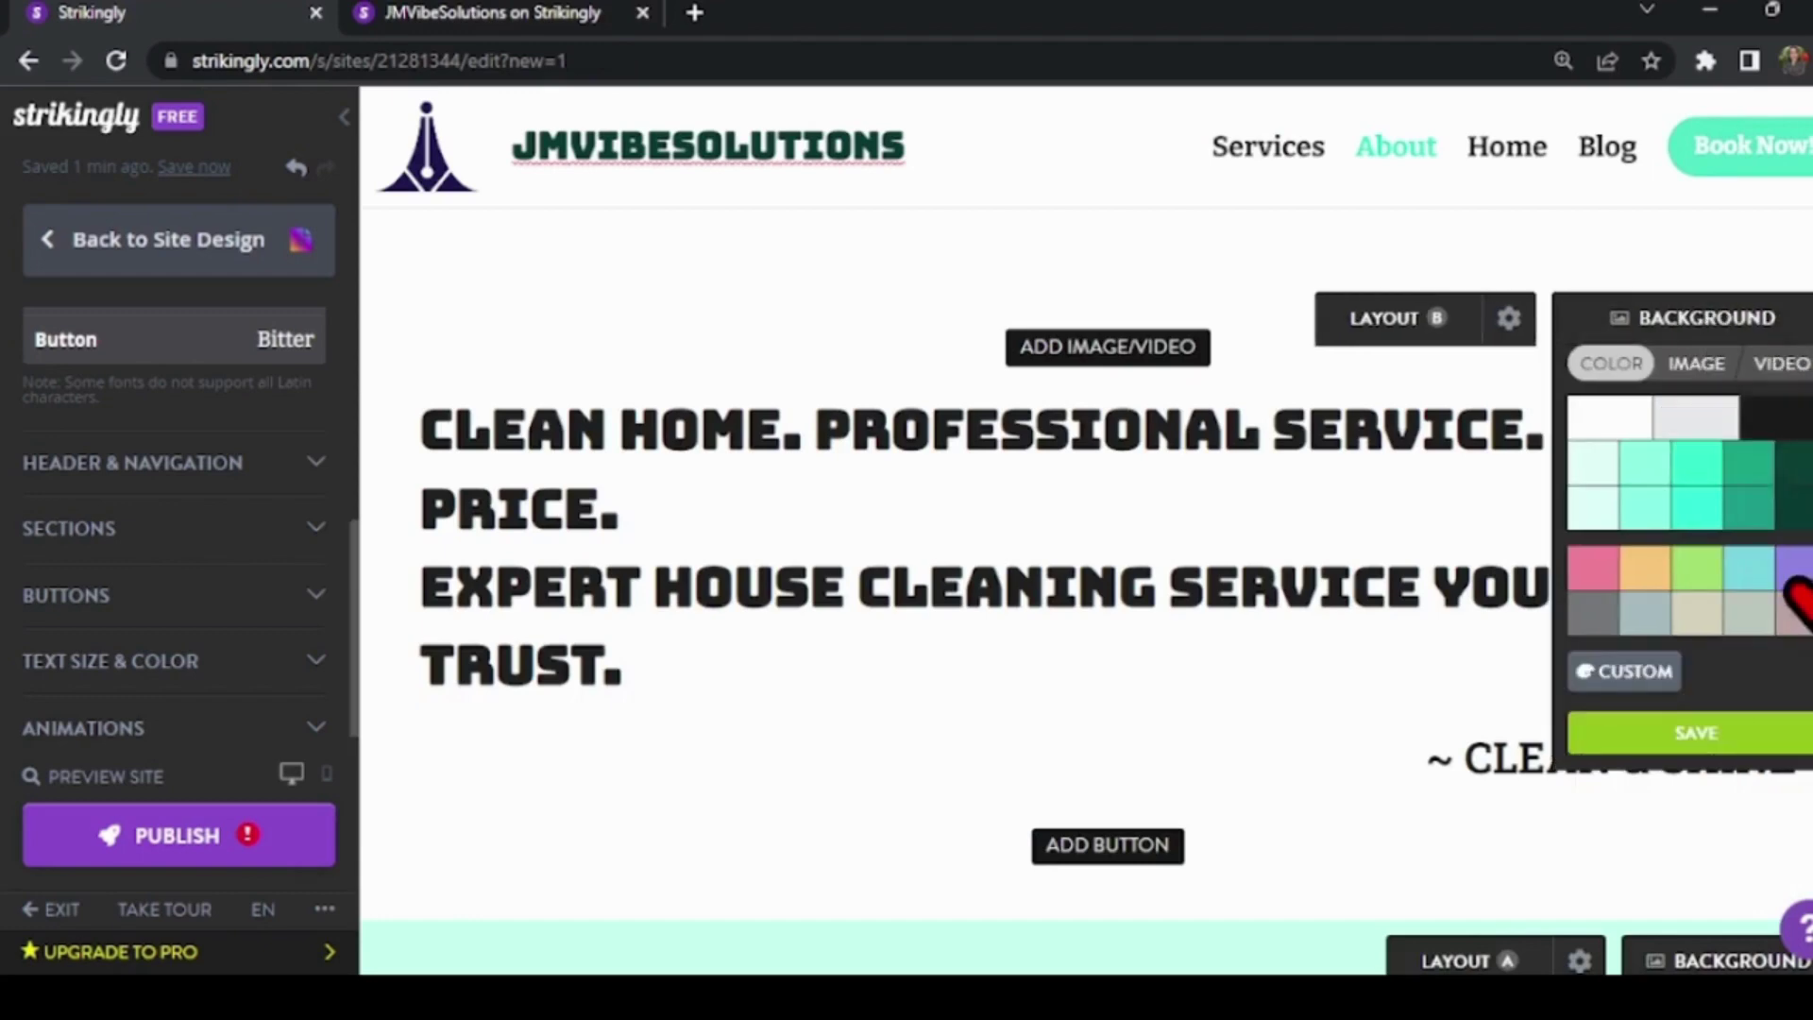
{"action": "left_click", "coordinate": [1748, 507]}
{"action": "left_click", "coordinate": [1709, 483]}
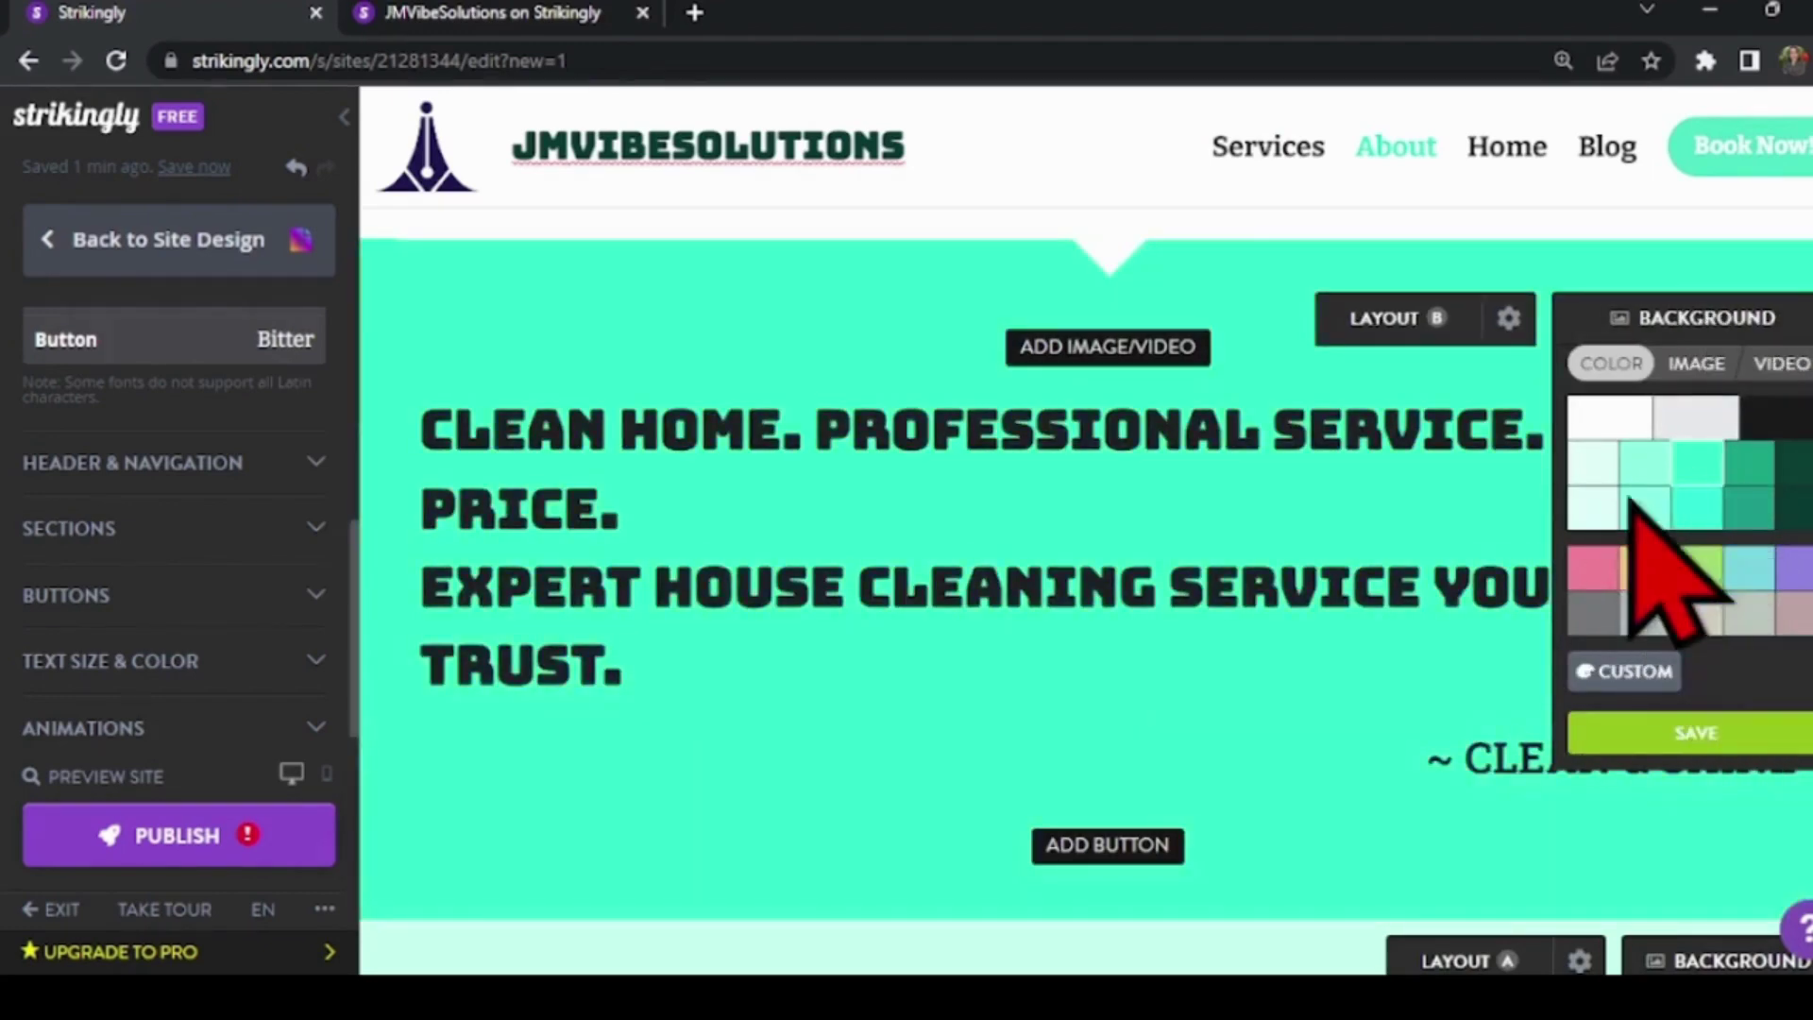
{"action": "left_click", "coordinate": [1695, 364]}
{"action": "left_click", "coordinate": [1693, 432]}
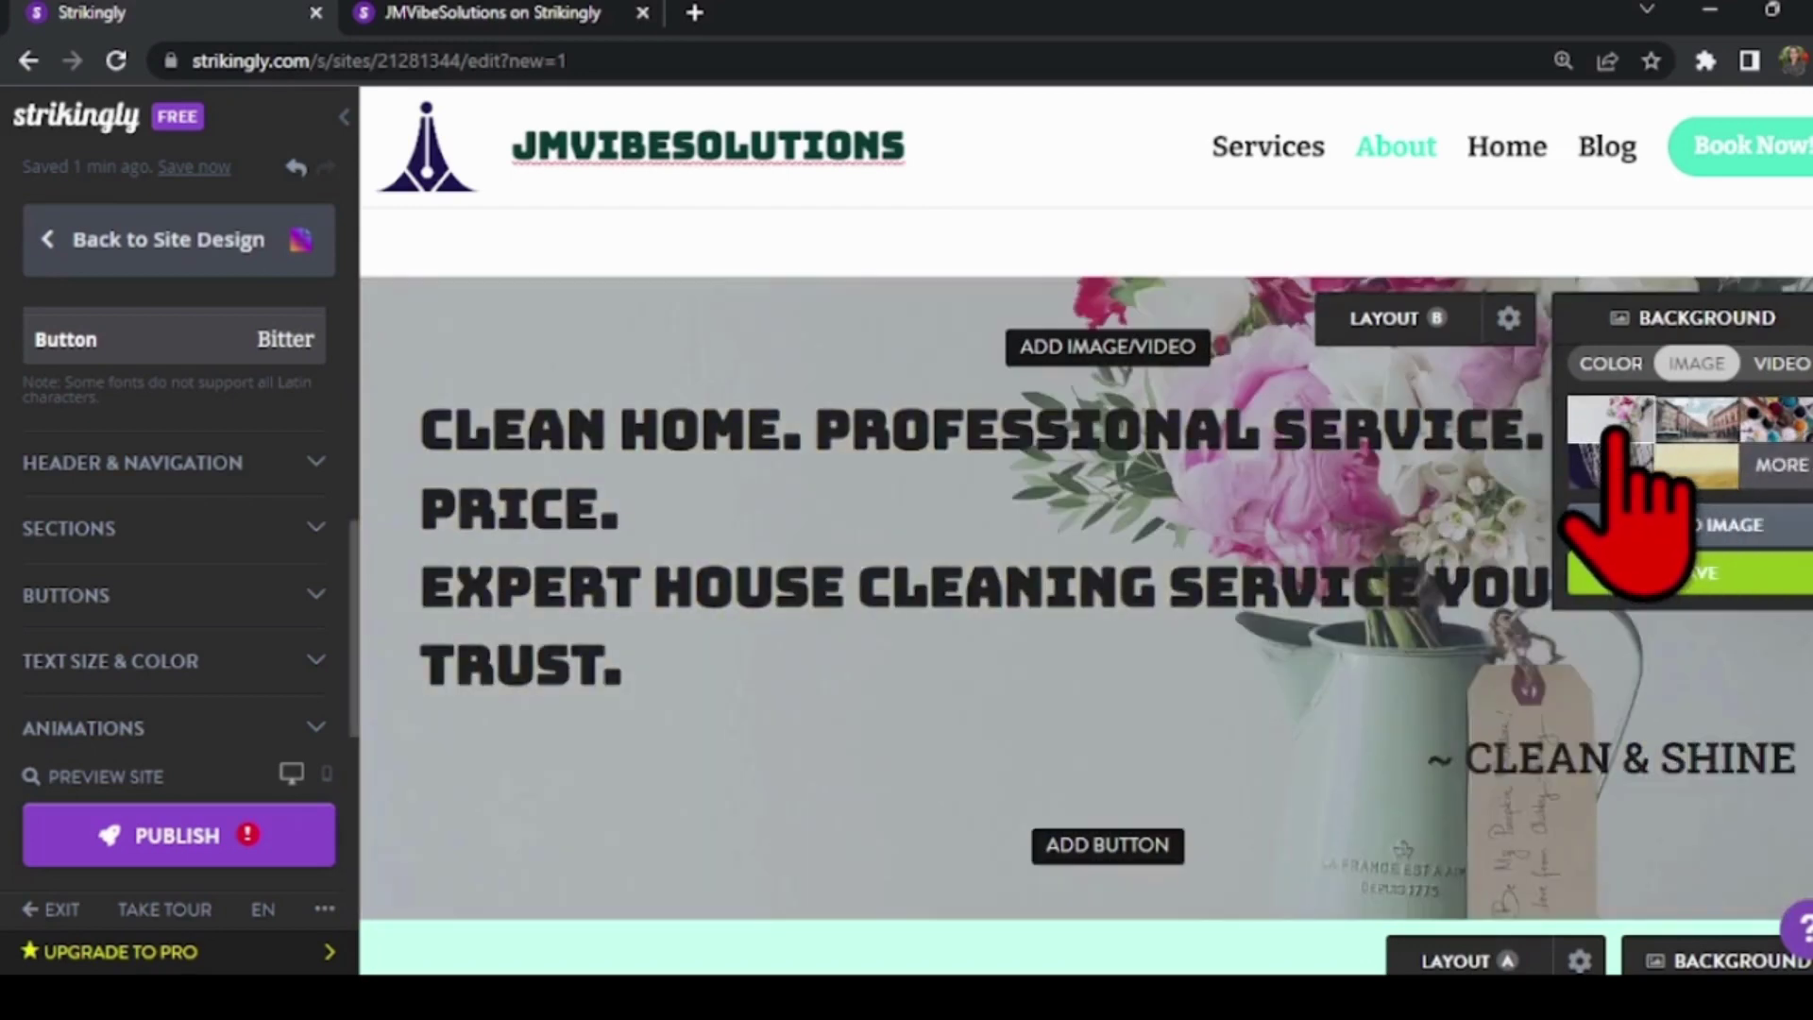
{"action": "left_click", "coordinate": [1614, 430]}
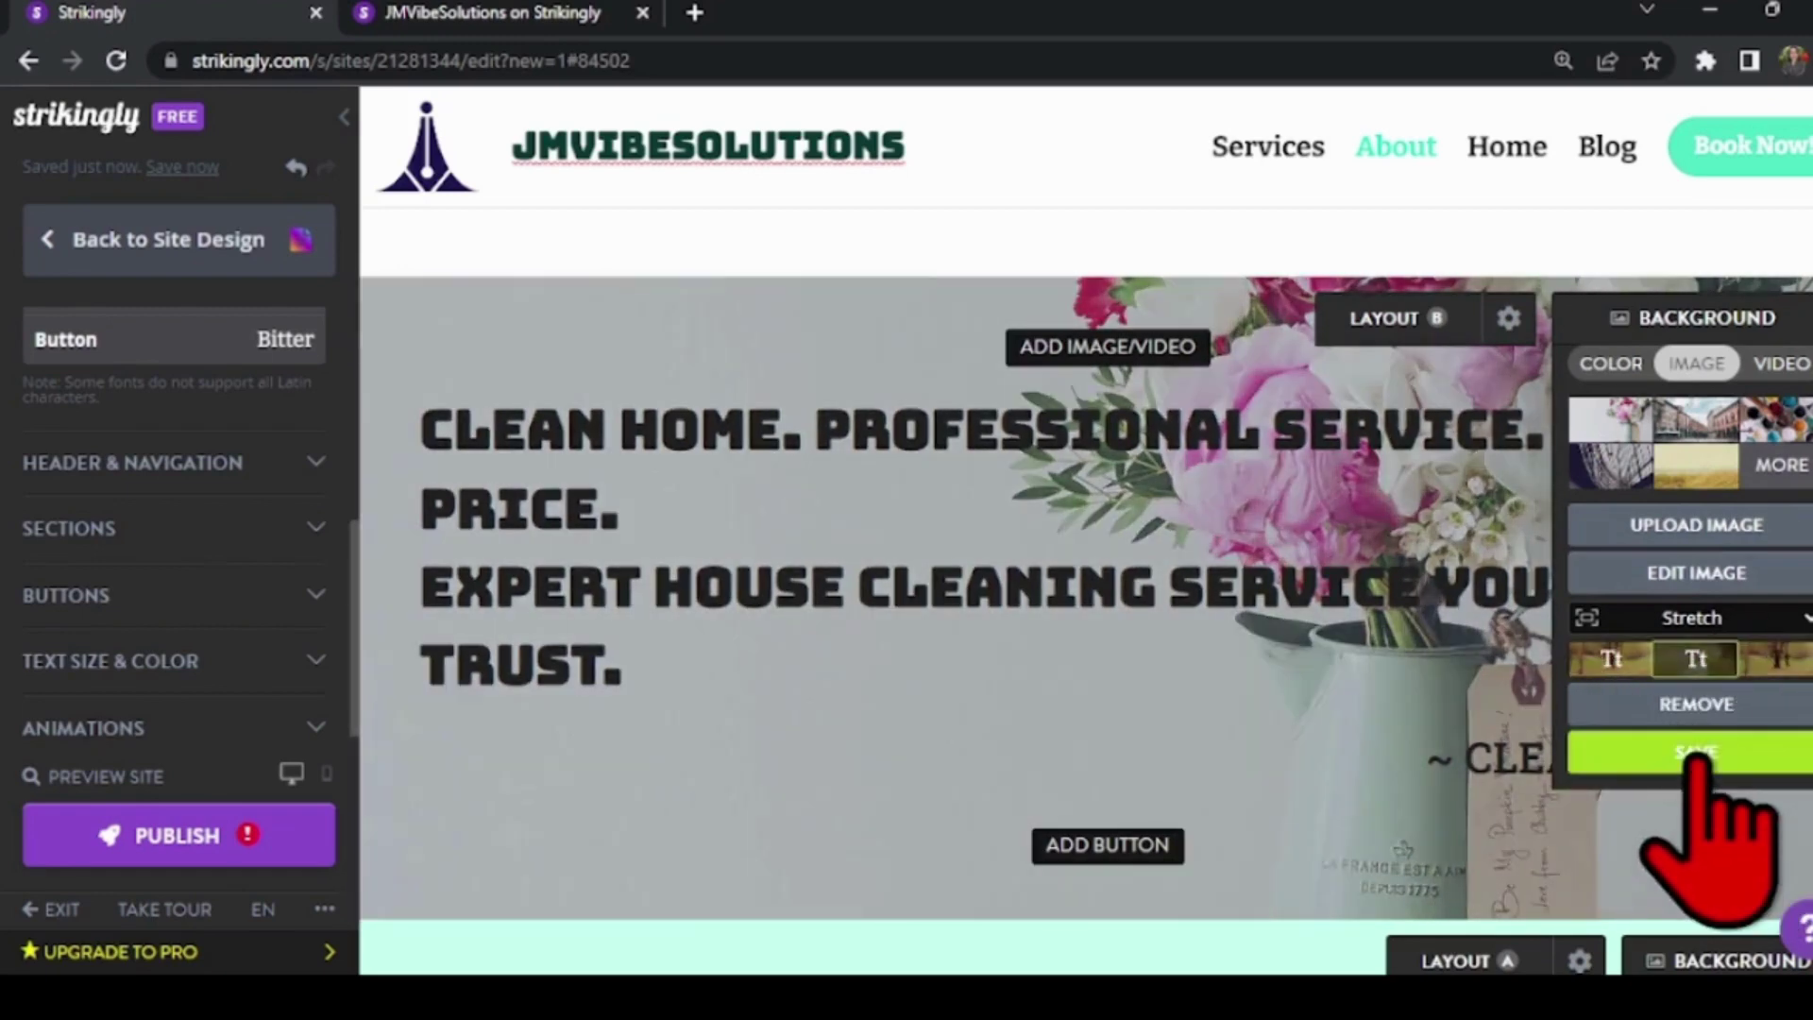
{"action": "left_click", "coordinate": [1698, 753]}
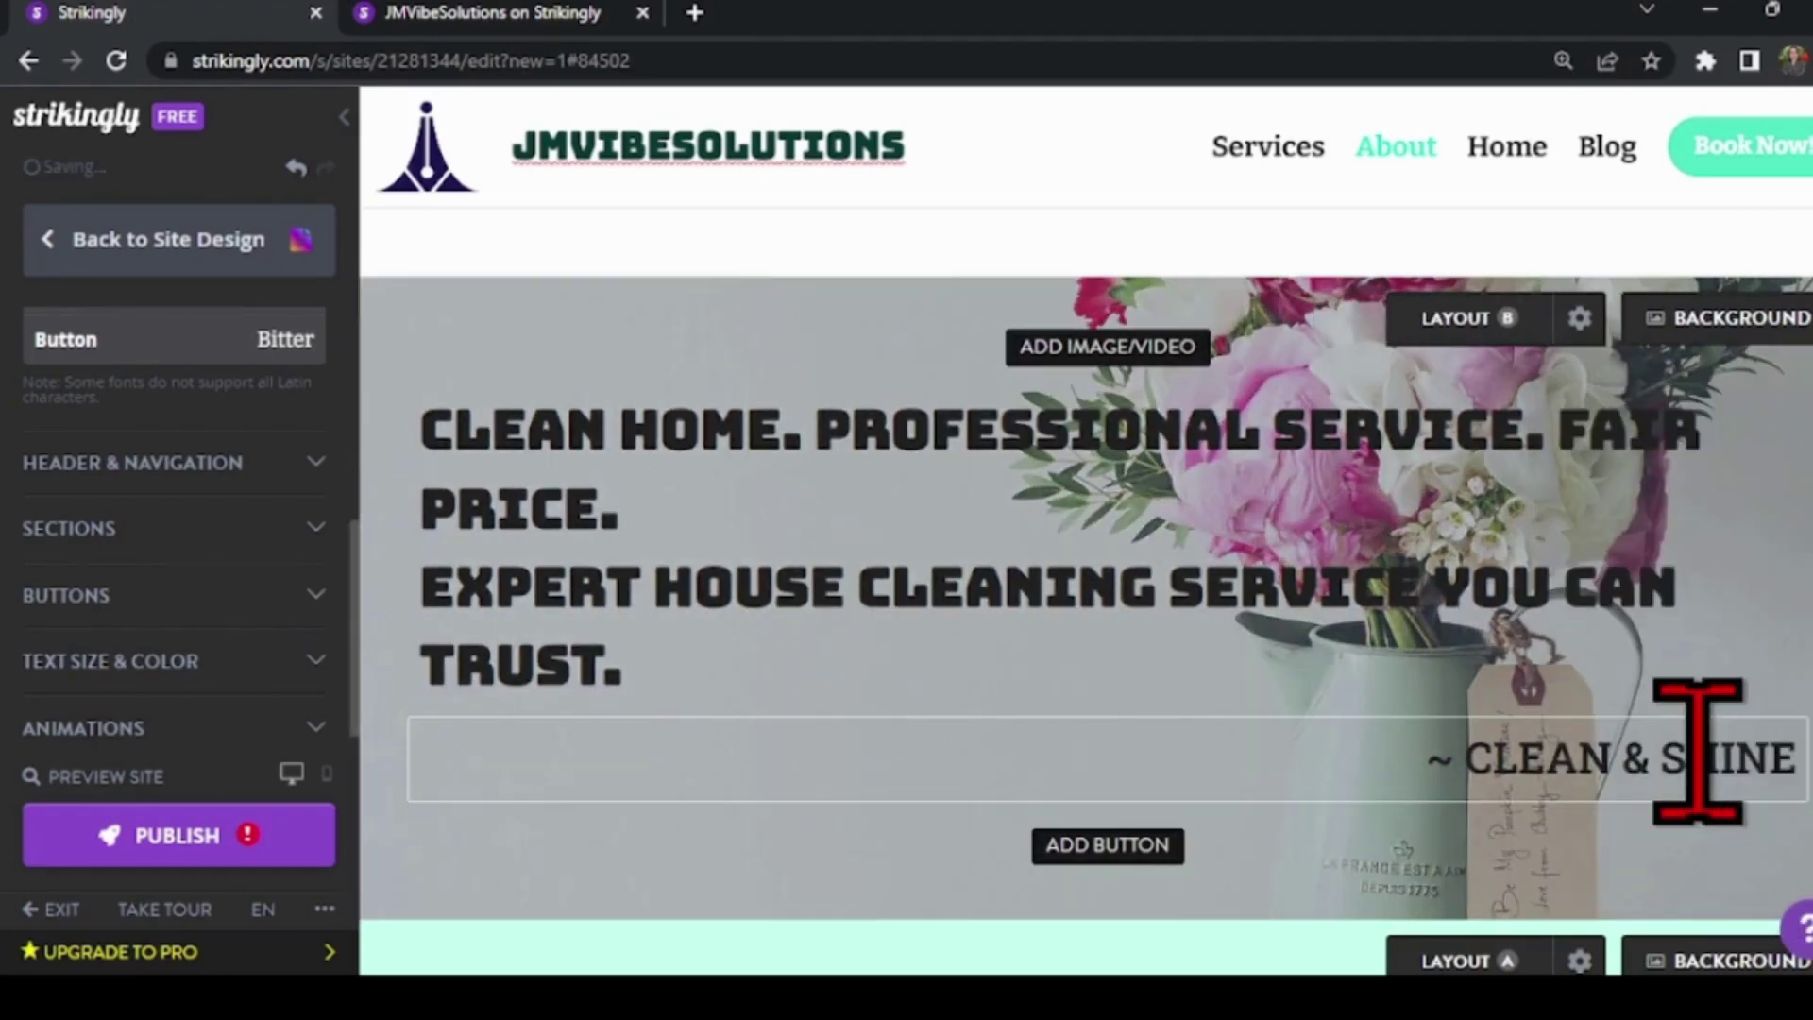
{"action": "scroll", "coordinate": [1437, 609], "scroll_direction": "down", "scroll_amount": 5}
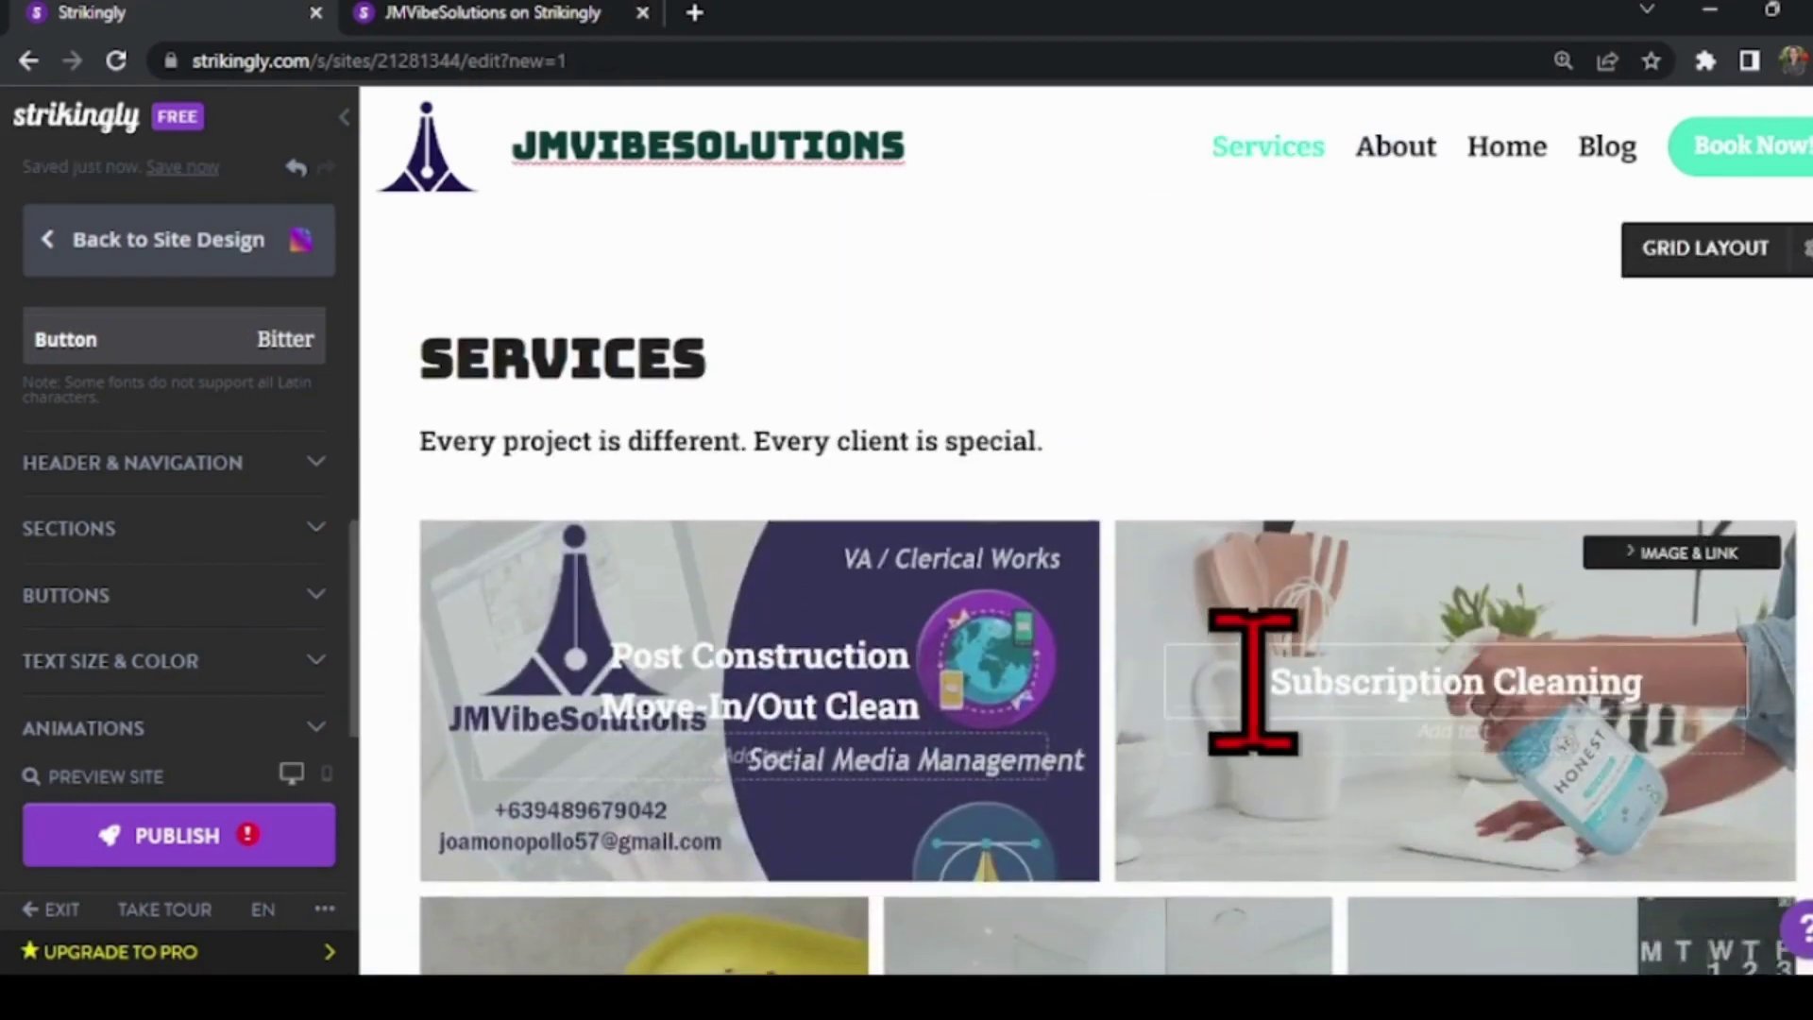
{"action": "scroll", "coordinate": [1253, 680], "scroll_direction": "down", "scroll_amount": 5}
{"action": "scroll", "coordinate": [1261, 666], "scroll_direction": "down", "scroll_amount": 5}
{"action": "scroll", "coordinate": [1261, 667], "scroll_direction": "down", "scroll_amount": 5}
{"action": "scroll", "coordinate": [1271, 664], "scroll_direction": "up", "scroll_amount": 5}
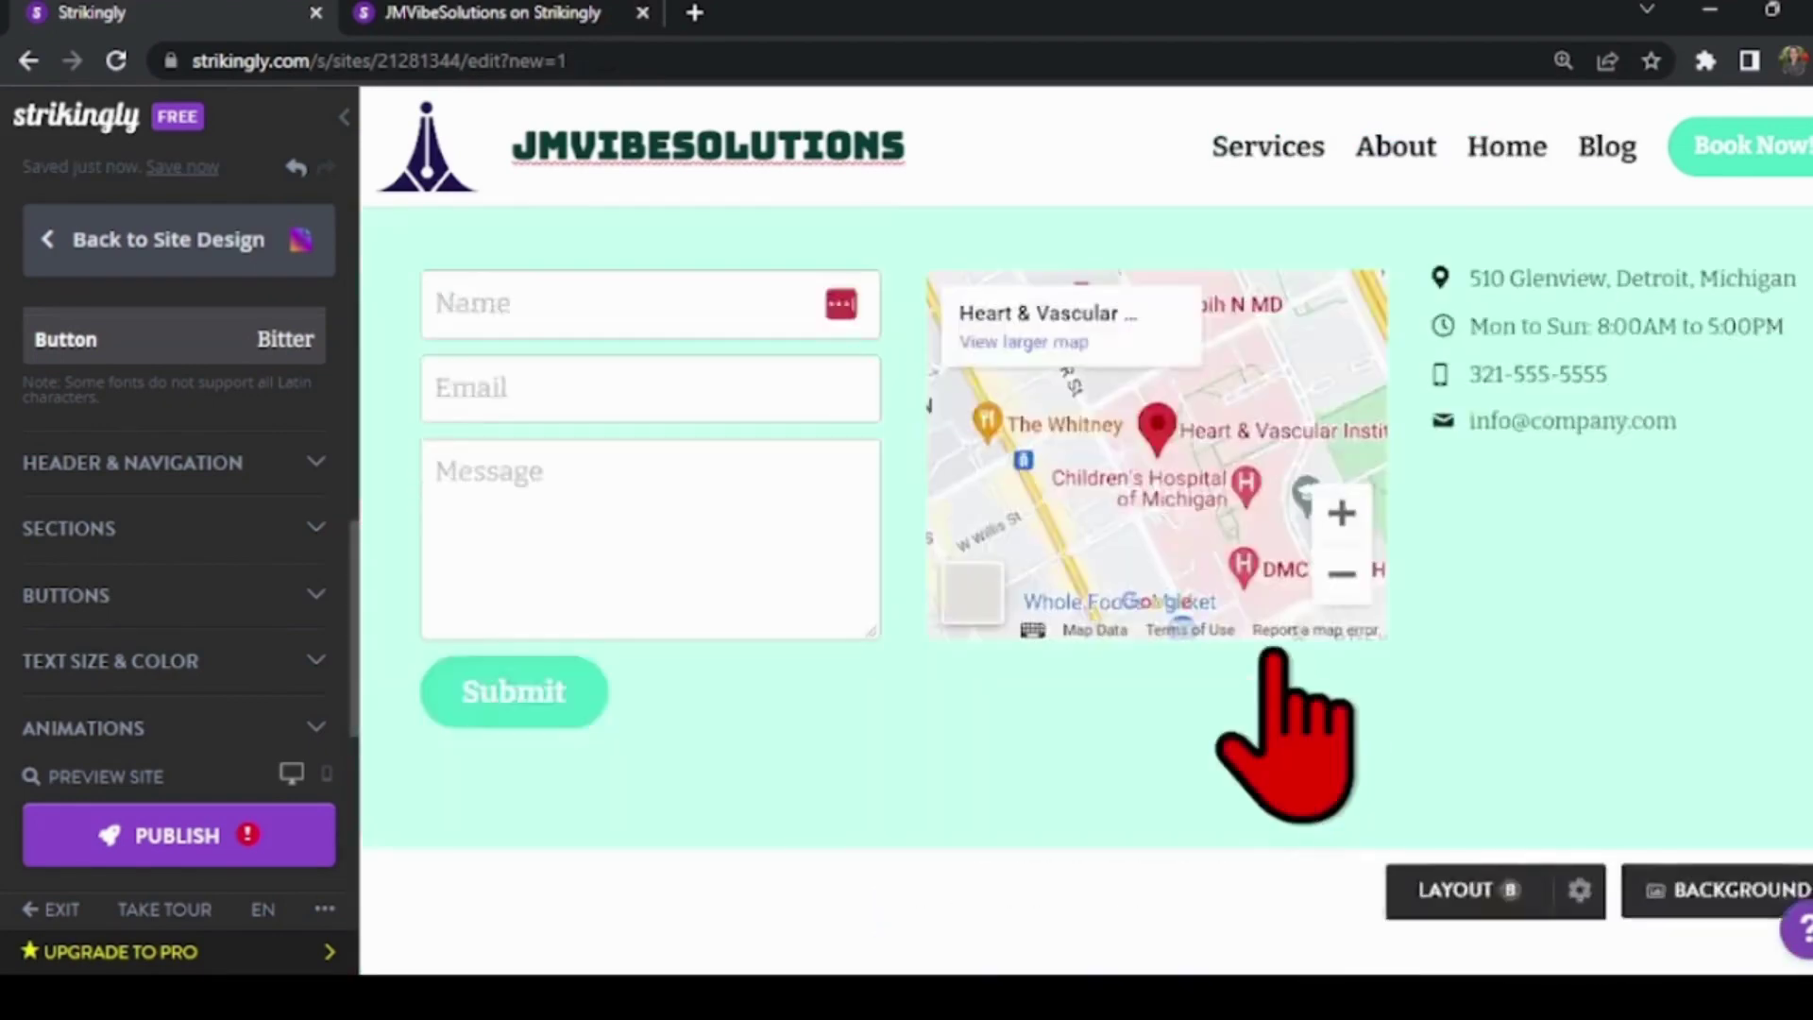
{"action": "scroll", "coordinate": [1270, 657], "scroll_direction": "up", "scroll_amount": 5}
{"action": "scroll", "coordinate": [1283, 680], "scroll_direction": "up", "scroll_amount": 5}
{"action": "scroll", "coordinate": [1278, 654], "scroll_direction": "up", "scroll_amount": 5}
{"action": "scroll", "coordinate": [1319, 730], "scroll_direction": "down", "scroll_amount": 5}
{"action": "scroll", "coordinate": [1315, 709], "scroll_direction": "down", "scroll_amount": 5}
{"action": "scroll", "coordinate": [1295, 708], "scroll_direction": "down", "scroll_amount": 5}
{"action": "scroll", "coordinate": [1295, 709], "scroll_direction": "down", "scroll_amount": 5}
{"action": "scroll", "coordinate": [1511, 356], "scroll_direction": "up", "scroll_amount": 5}
{"action": "scroll", "coordinate": [1550, 438], "scroll_direction": "up", "scroll_amount": 2}
{"action": "scroll", "coordinate": [1575, 520], "scroll_direction": "down", "scroll_amount": 3}
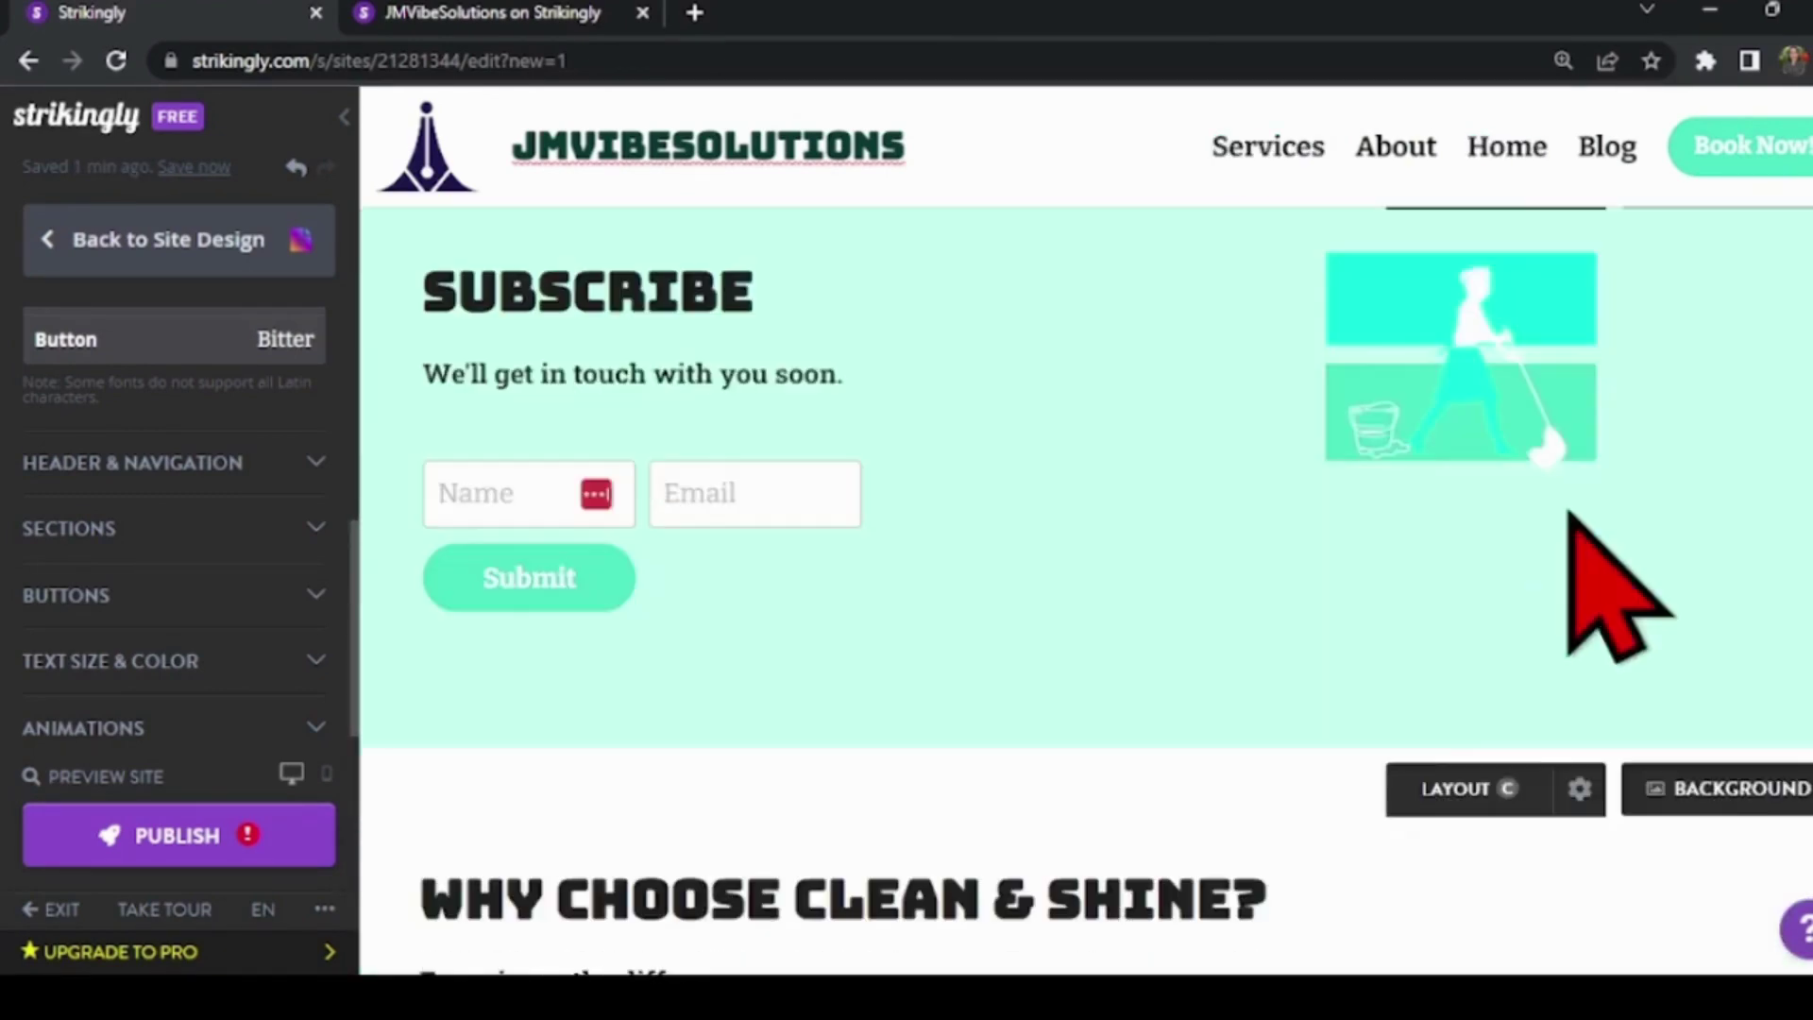
{"action": "scroll", "coordinate": [1404, 580], "scroll_direction": "up", "scroll_amount": 2}
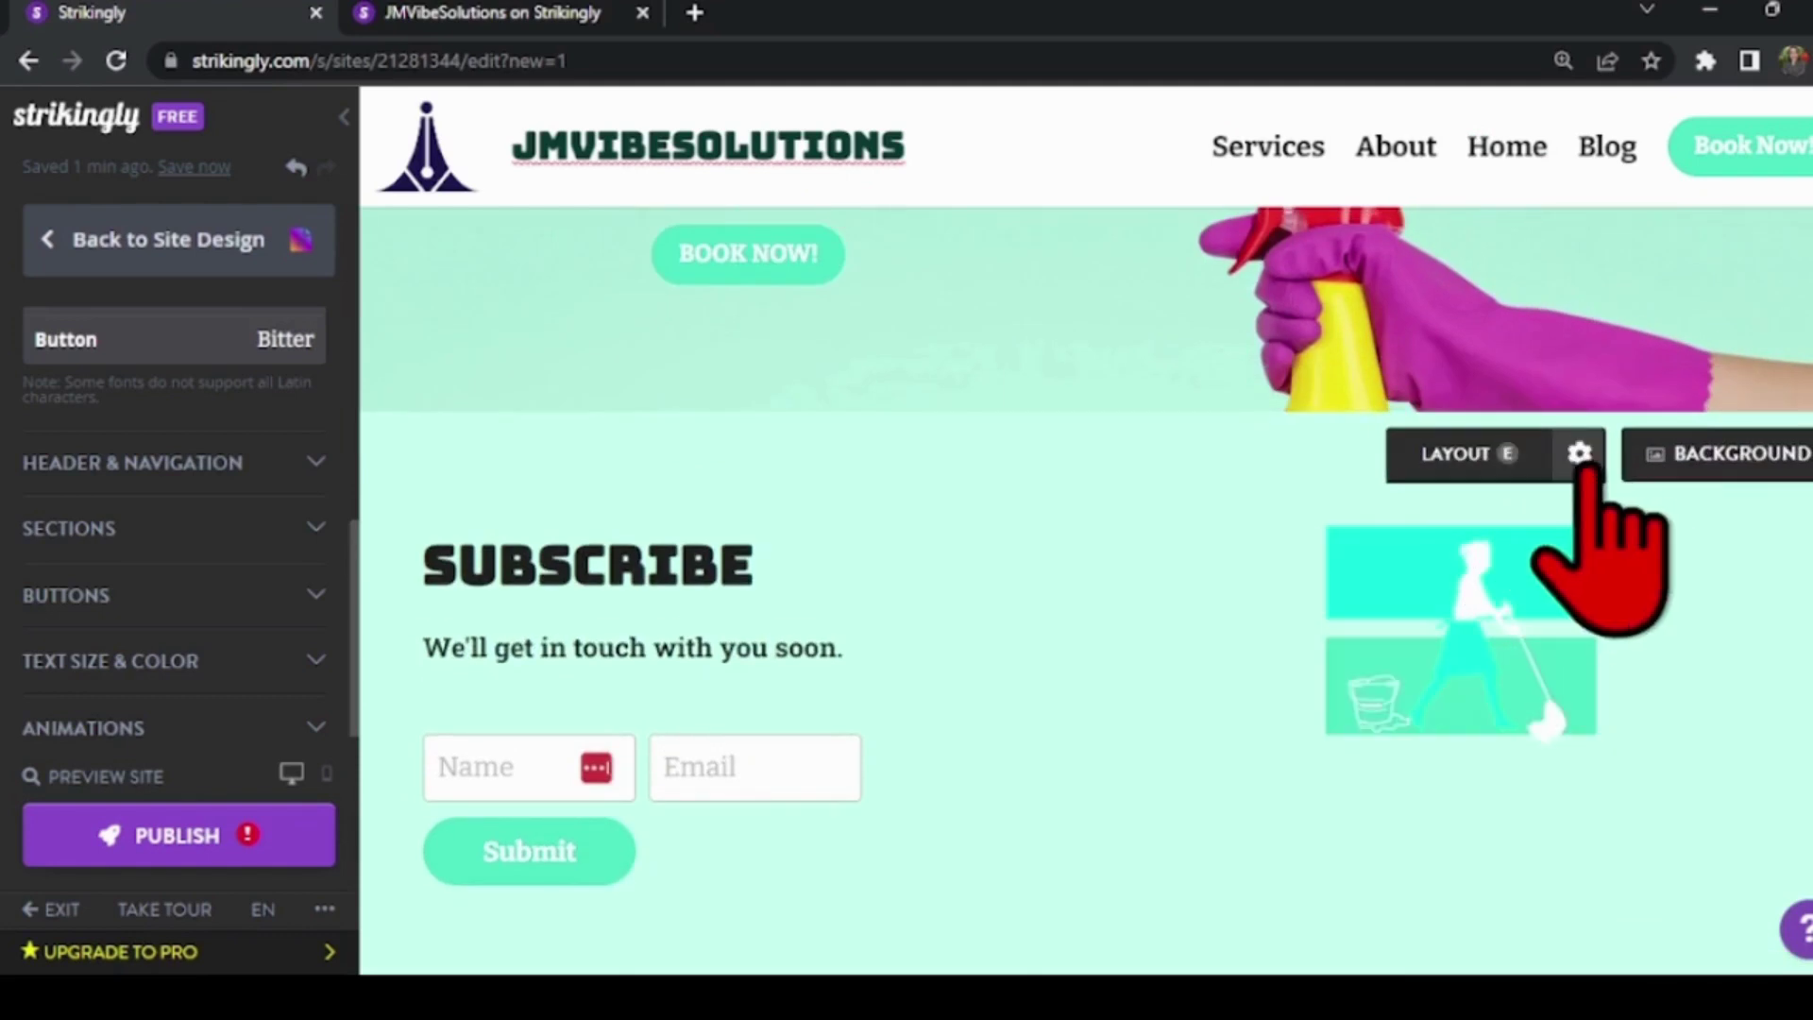
Step: Cycle through Subscribe layouts to the cleaning illustration beside a name and email form
{"action": "left_click", "coordinate": [1511, 465]}
{"action": "left_click", "coordinate": [1511, 464]}
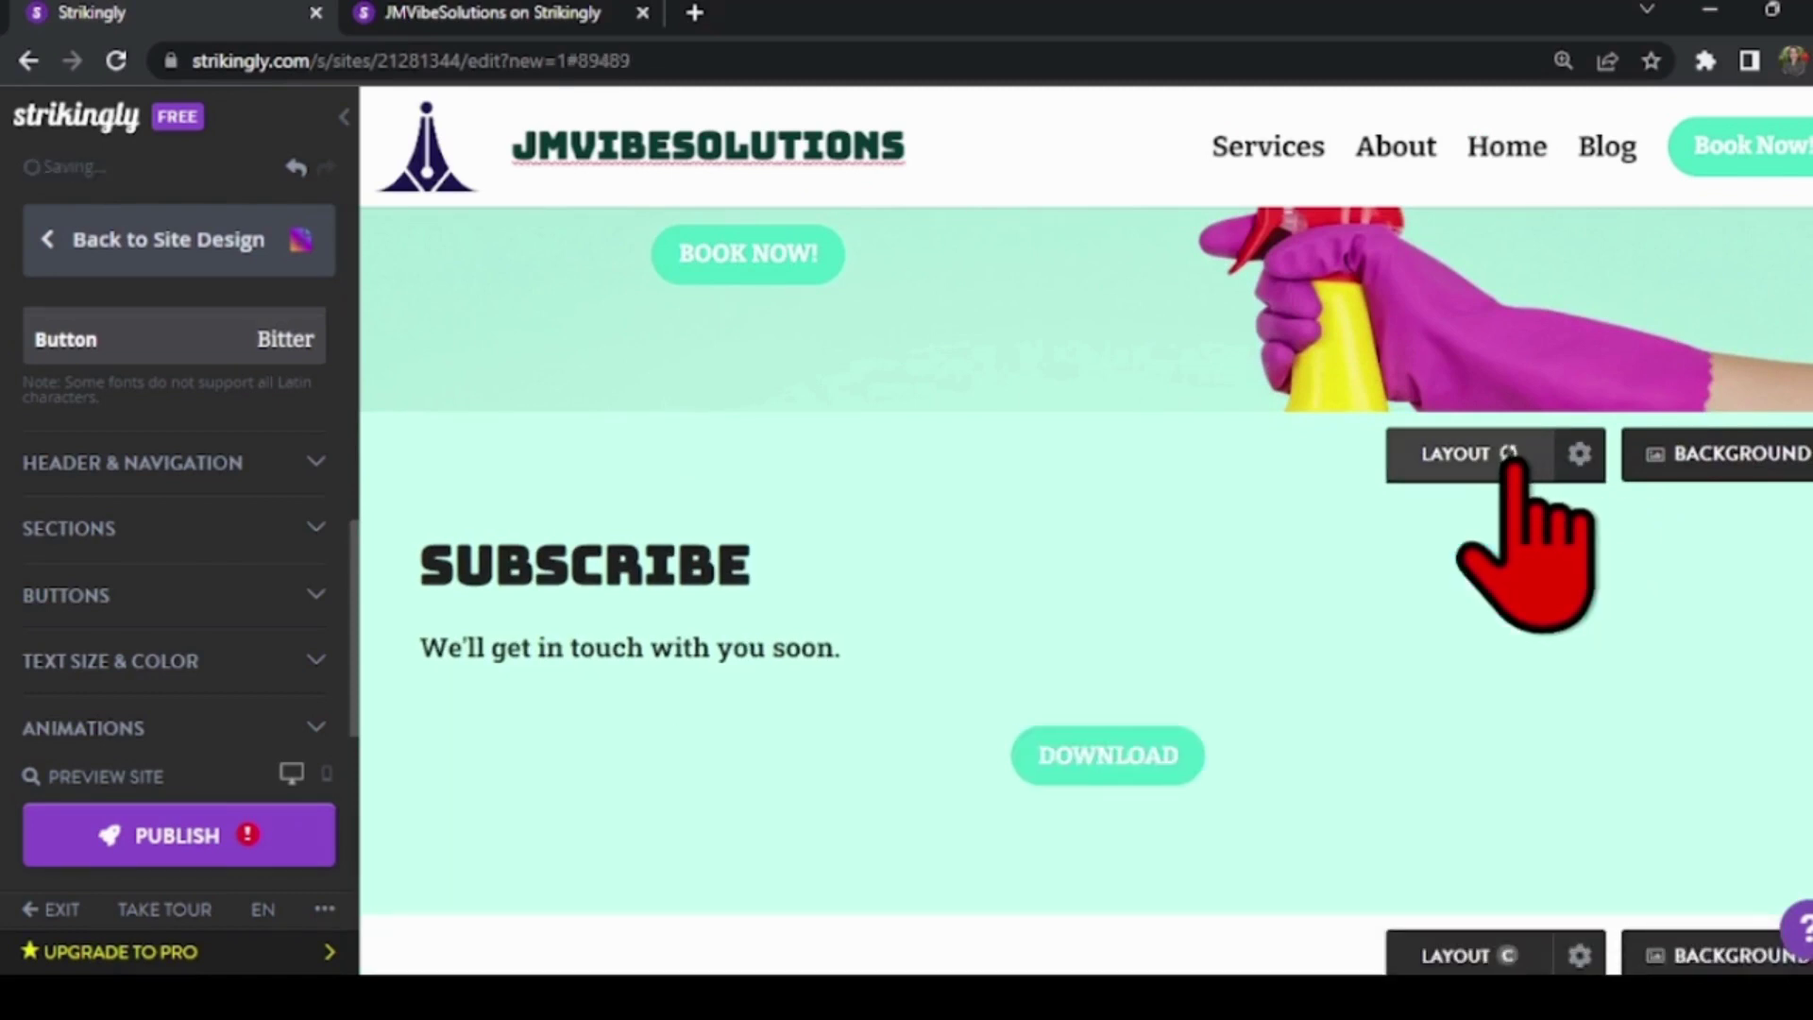
{"action": "left_click", "coordinate": [1511, 464]}
{"action": "left_click", "coordinate": [1510, 466]}
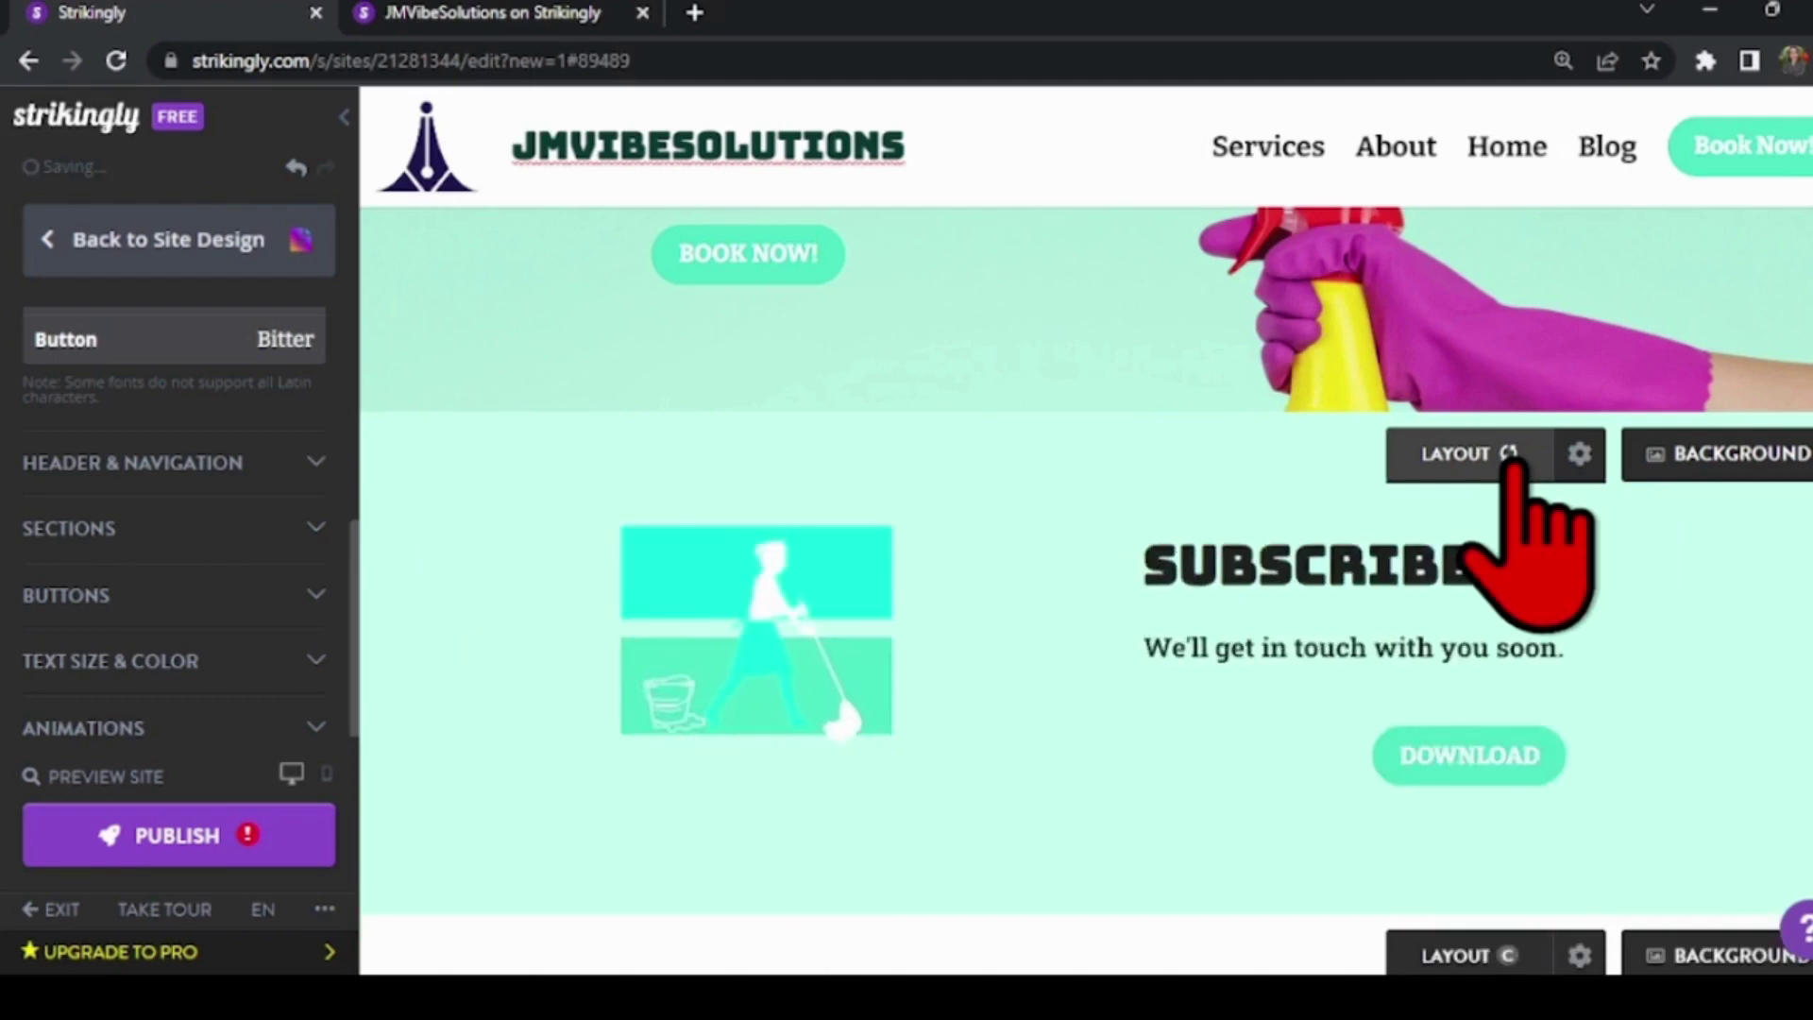
{"action": "left_click", "coordinate": [1510, 465]}
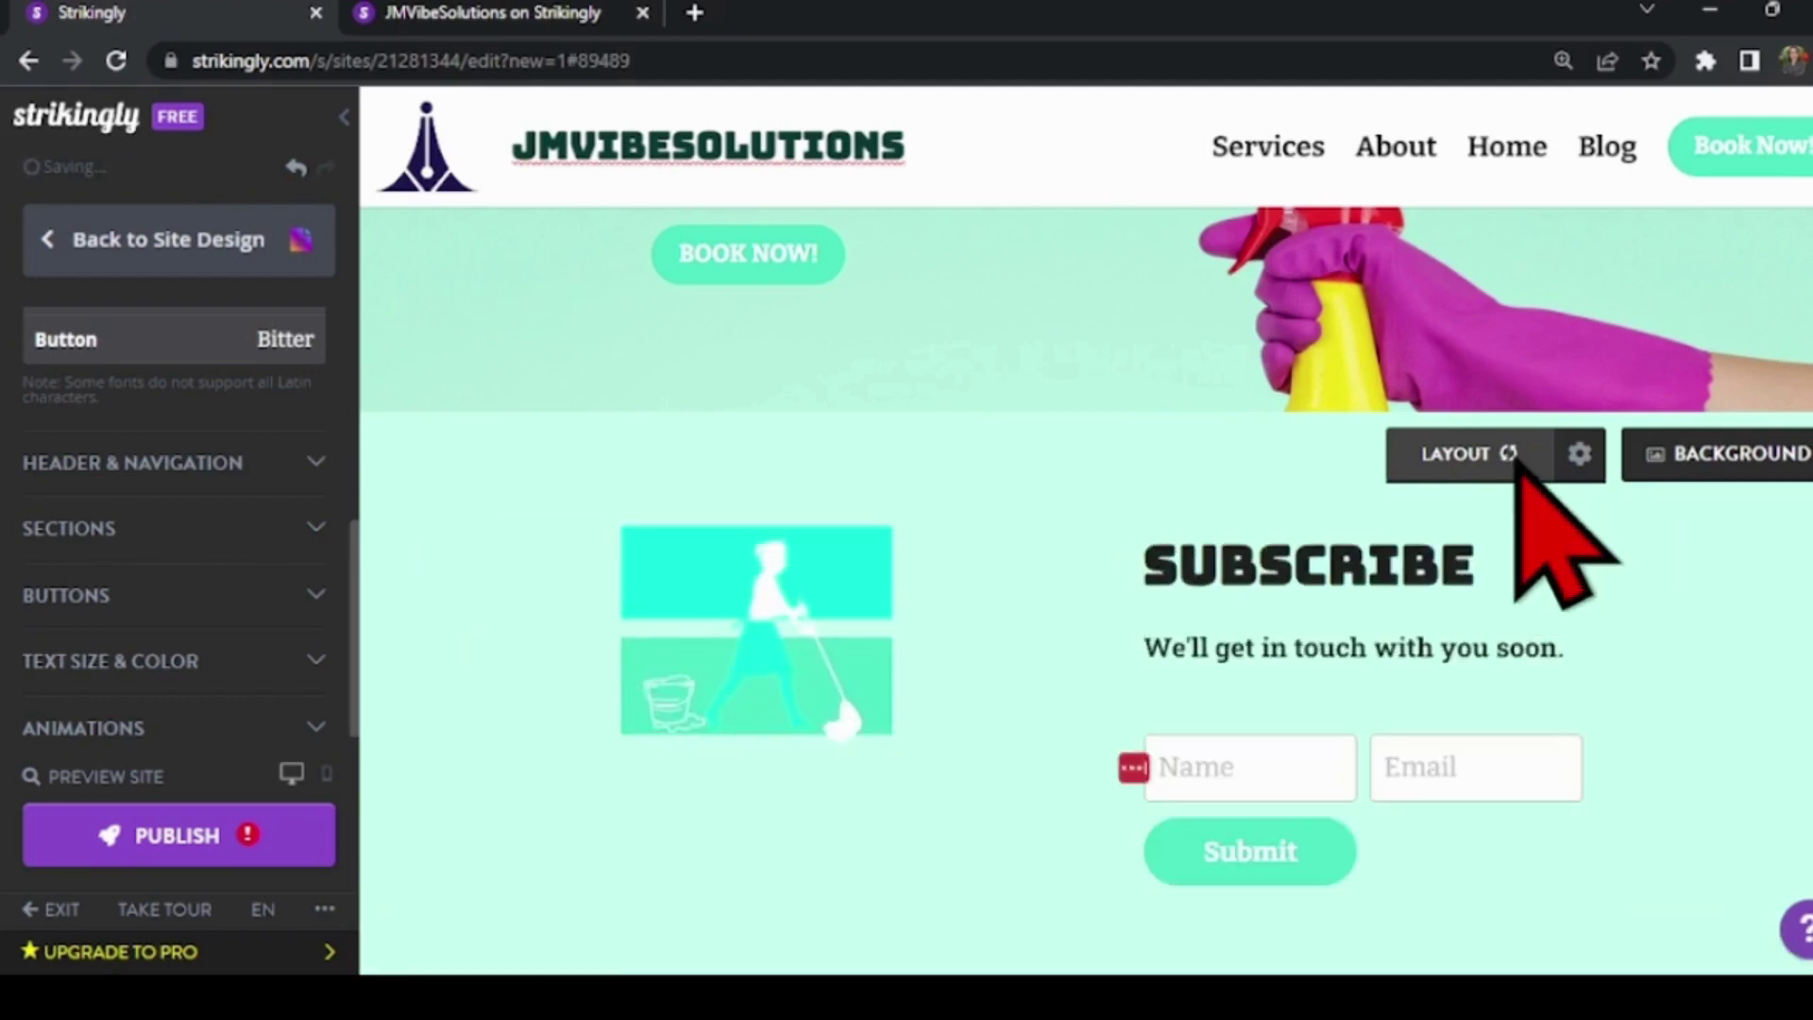
{"action": "scroll", "coordinate": [1516, 490], "scroll_direction": "down", "scroll_amount": 4}
{"action": "scroll", "coordinate": [1502, 595], "scroll_direction": "down", "scroll_amount": 10}
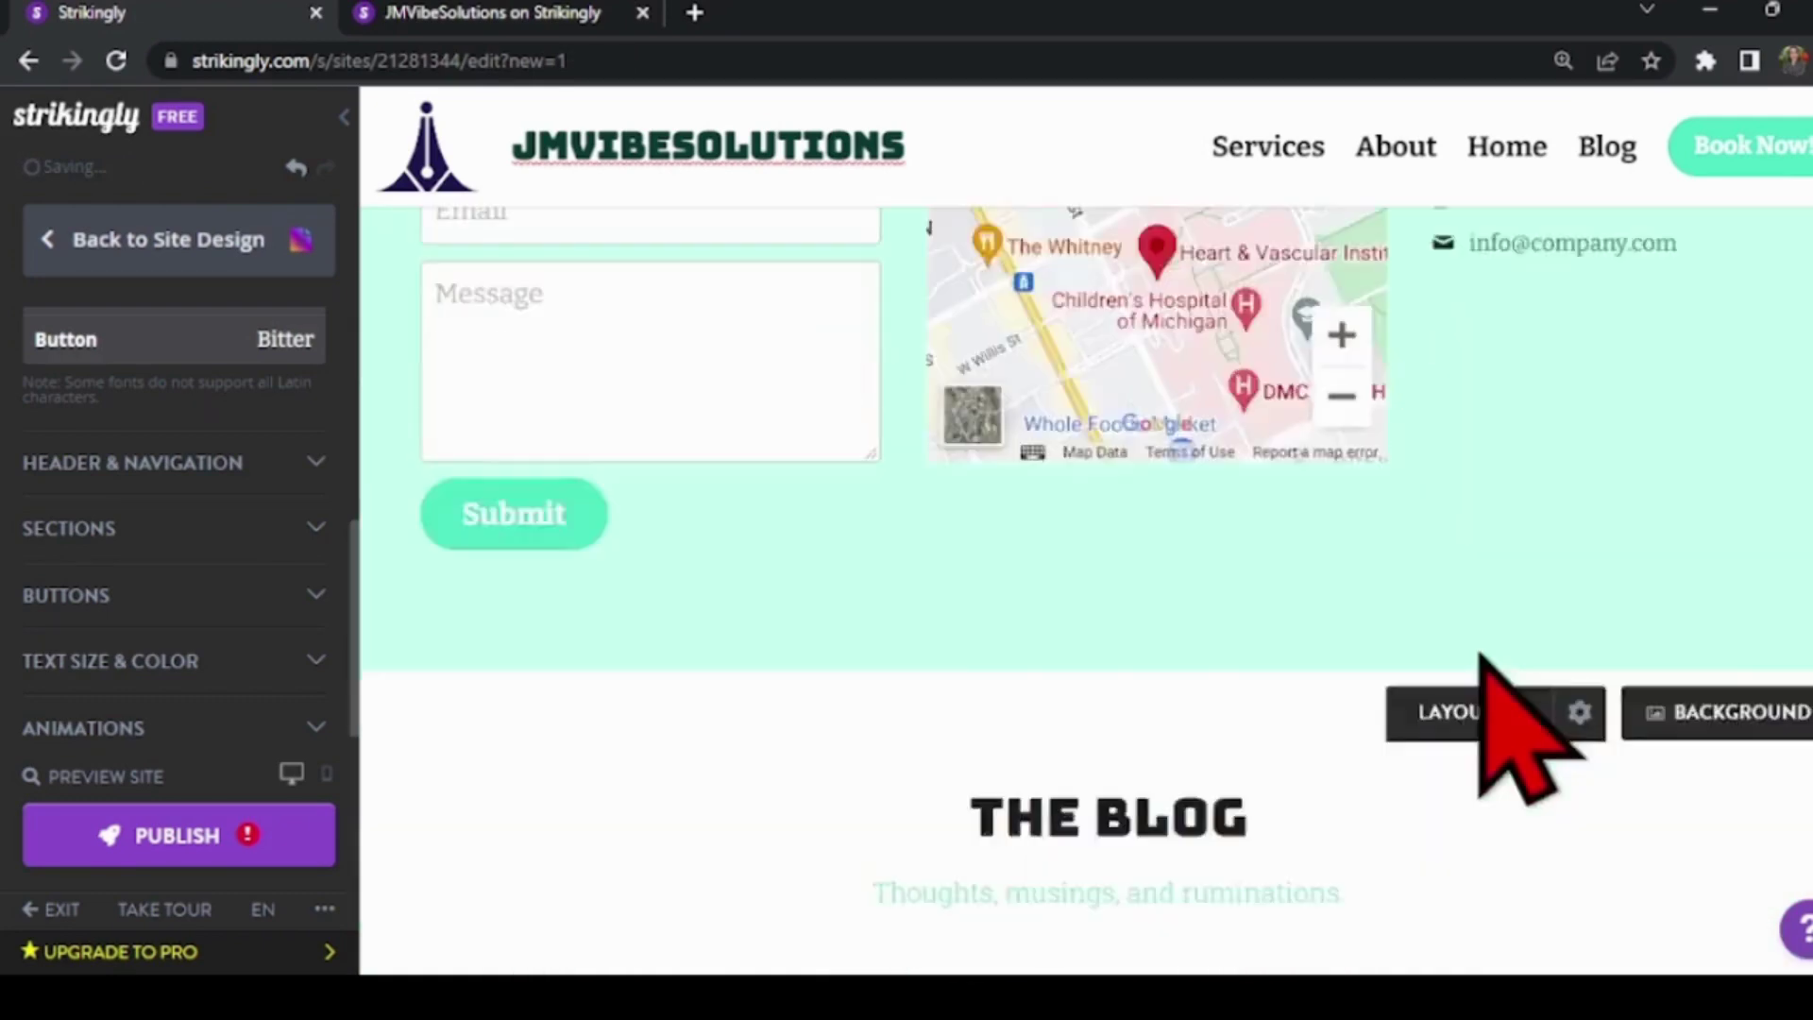
{"action": "scroll", "coordinate": [1487, 664], "scroll_direction": "down", "scroll_amount": 5}
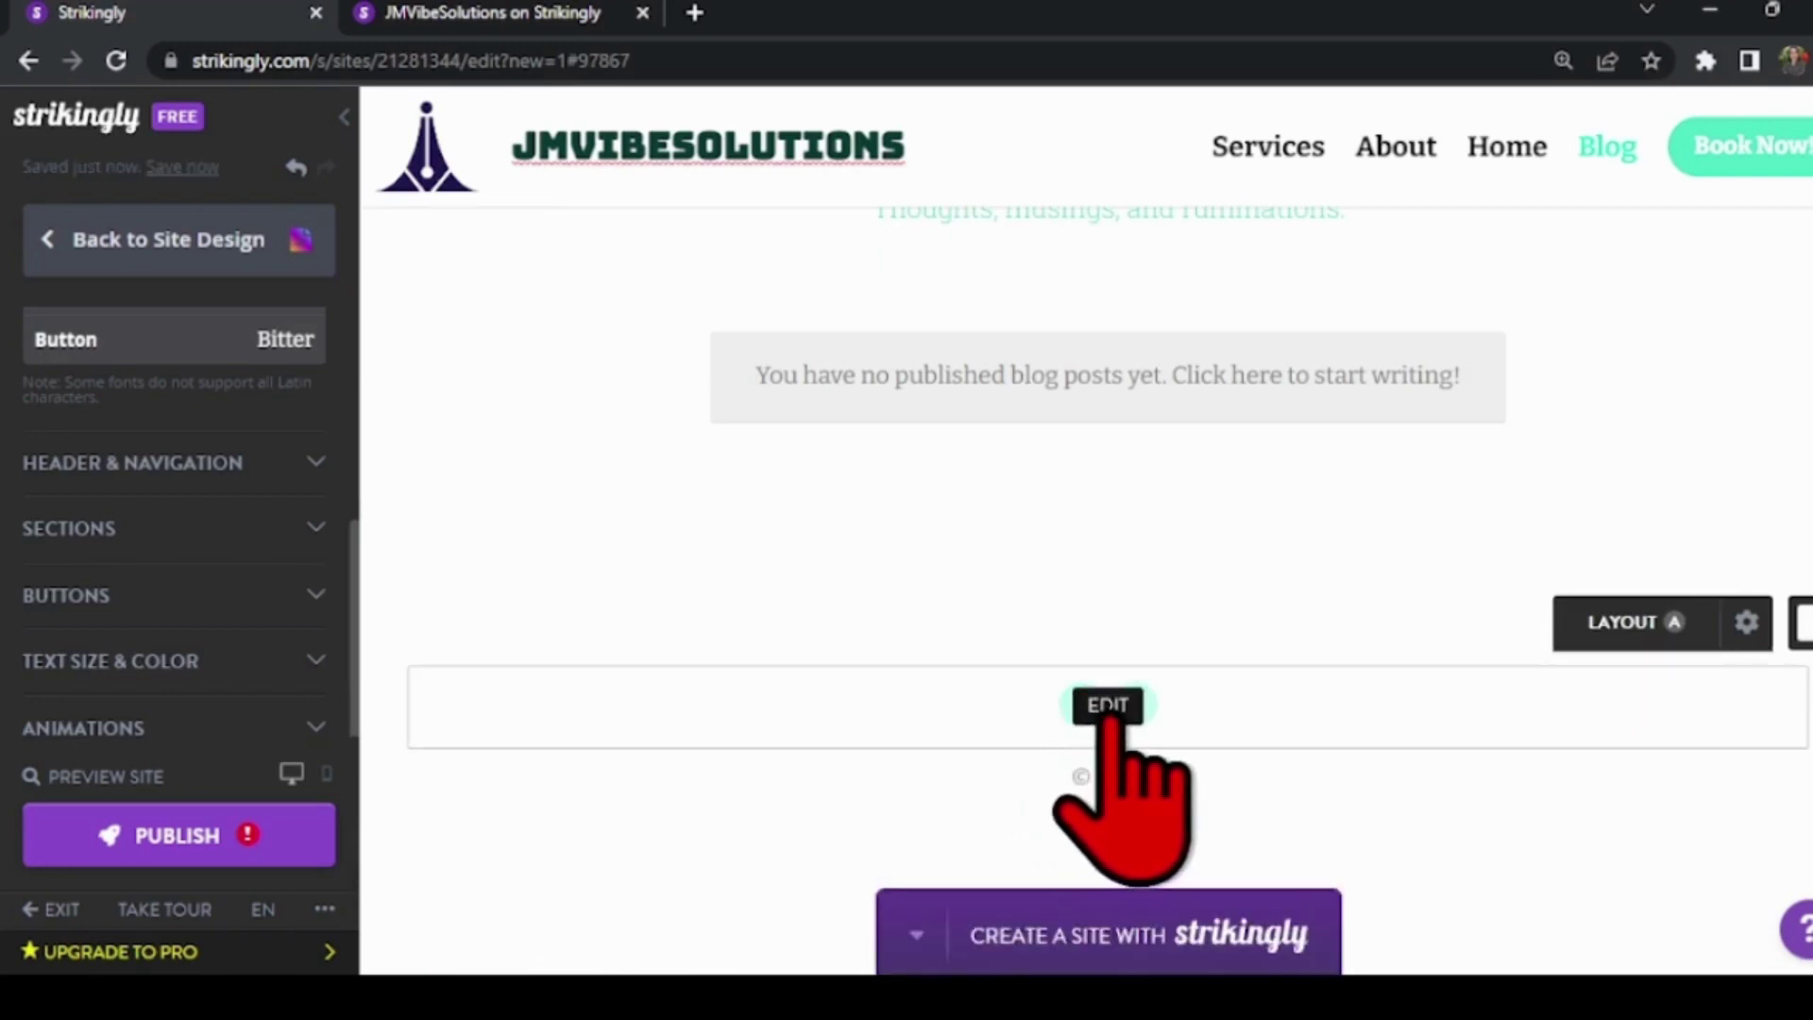
Step: Review the footer's Facebook and Twitter social links and save them
{"action": "left_click", "coordinate": [1108, 705]}
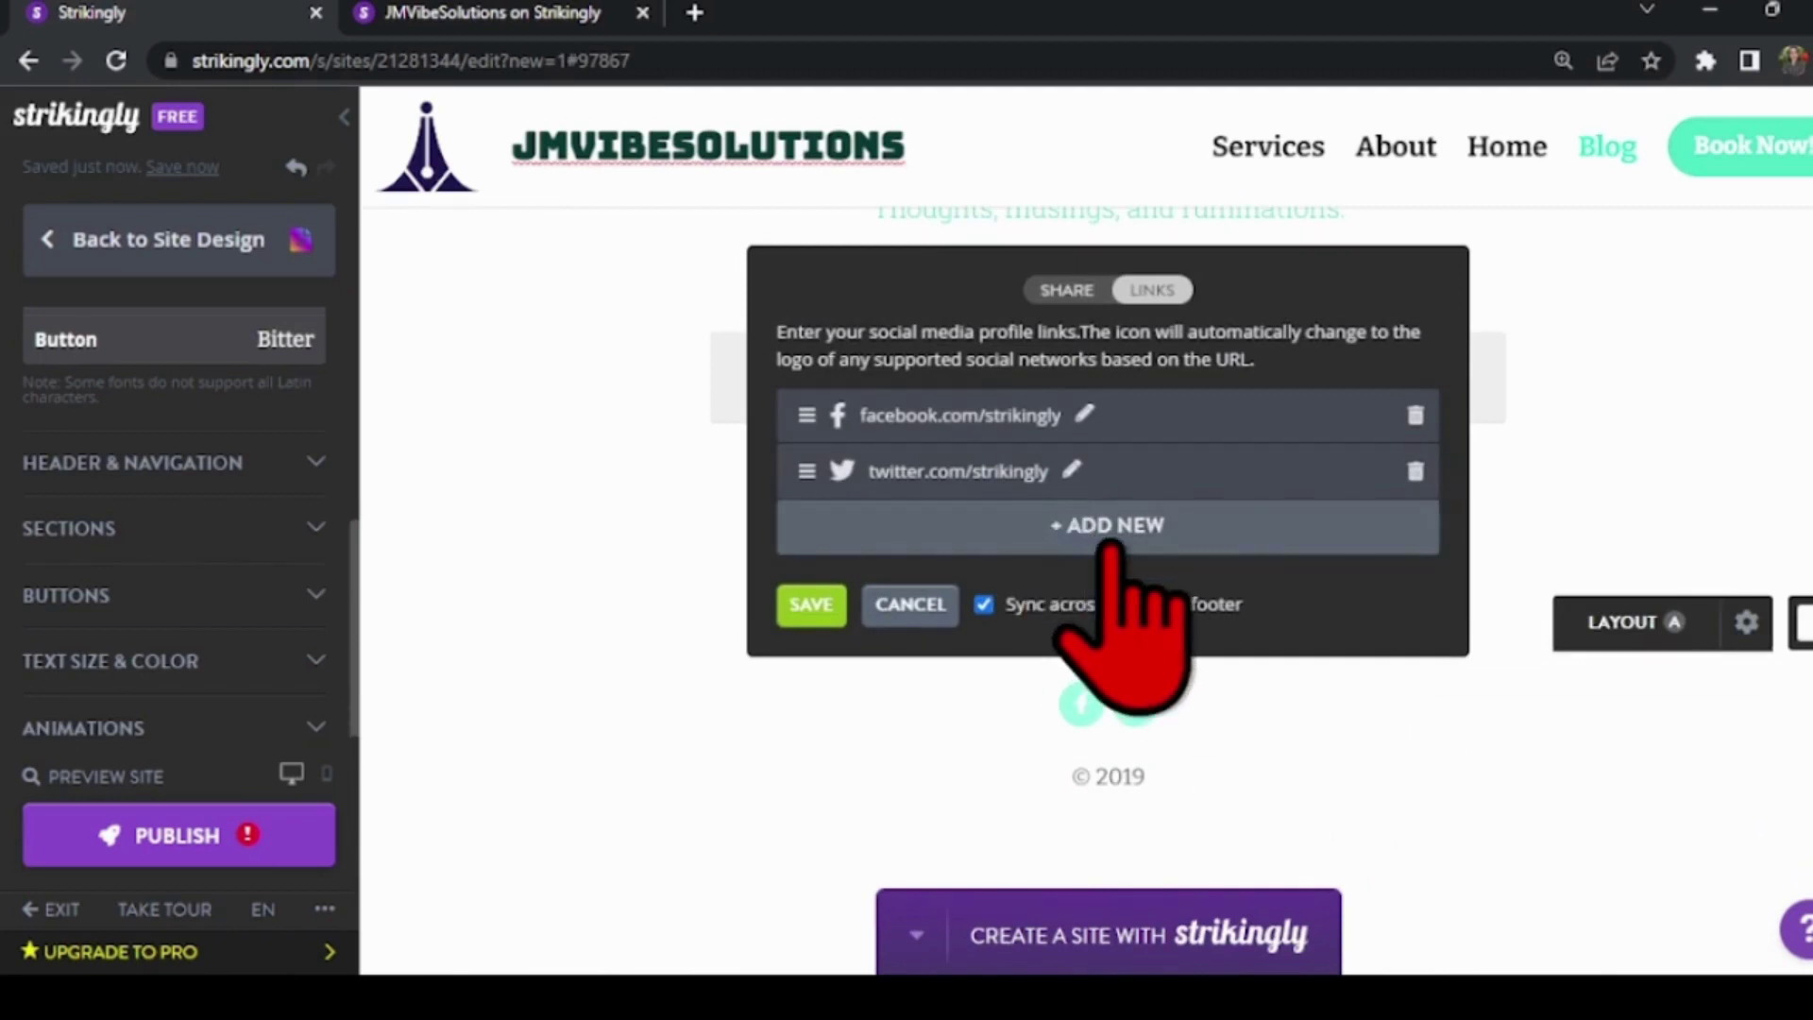
{"action": "left_click", "coordinate": [810, 605]}
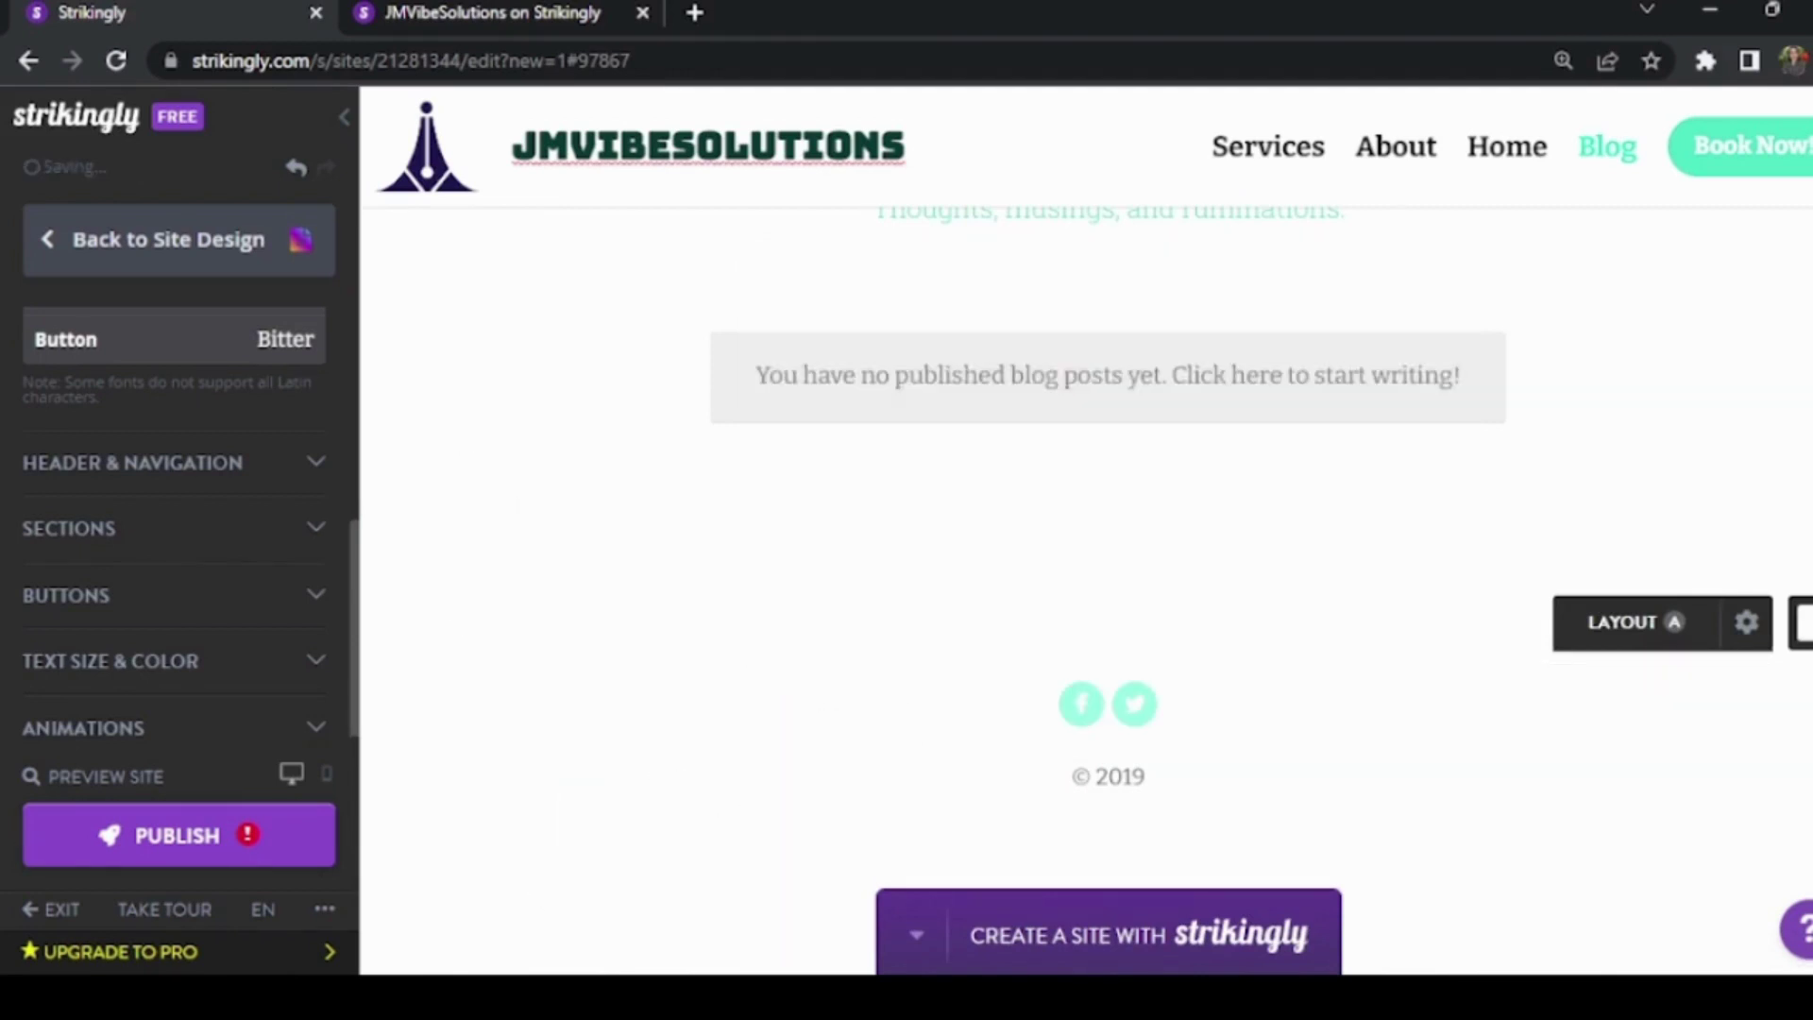
{"action": "scroll", "coordinate": [1329, 649], "scroll_direction": "up", "scroll_amount": 5}
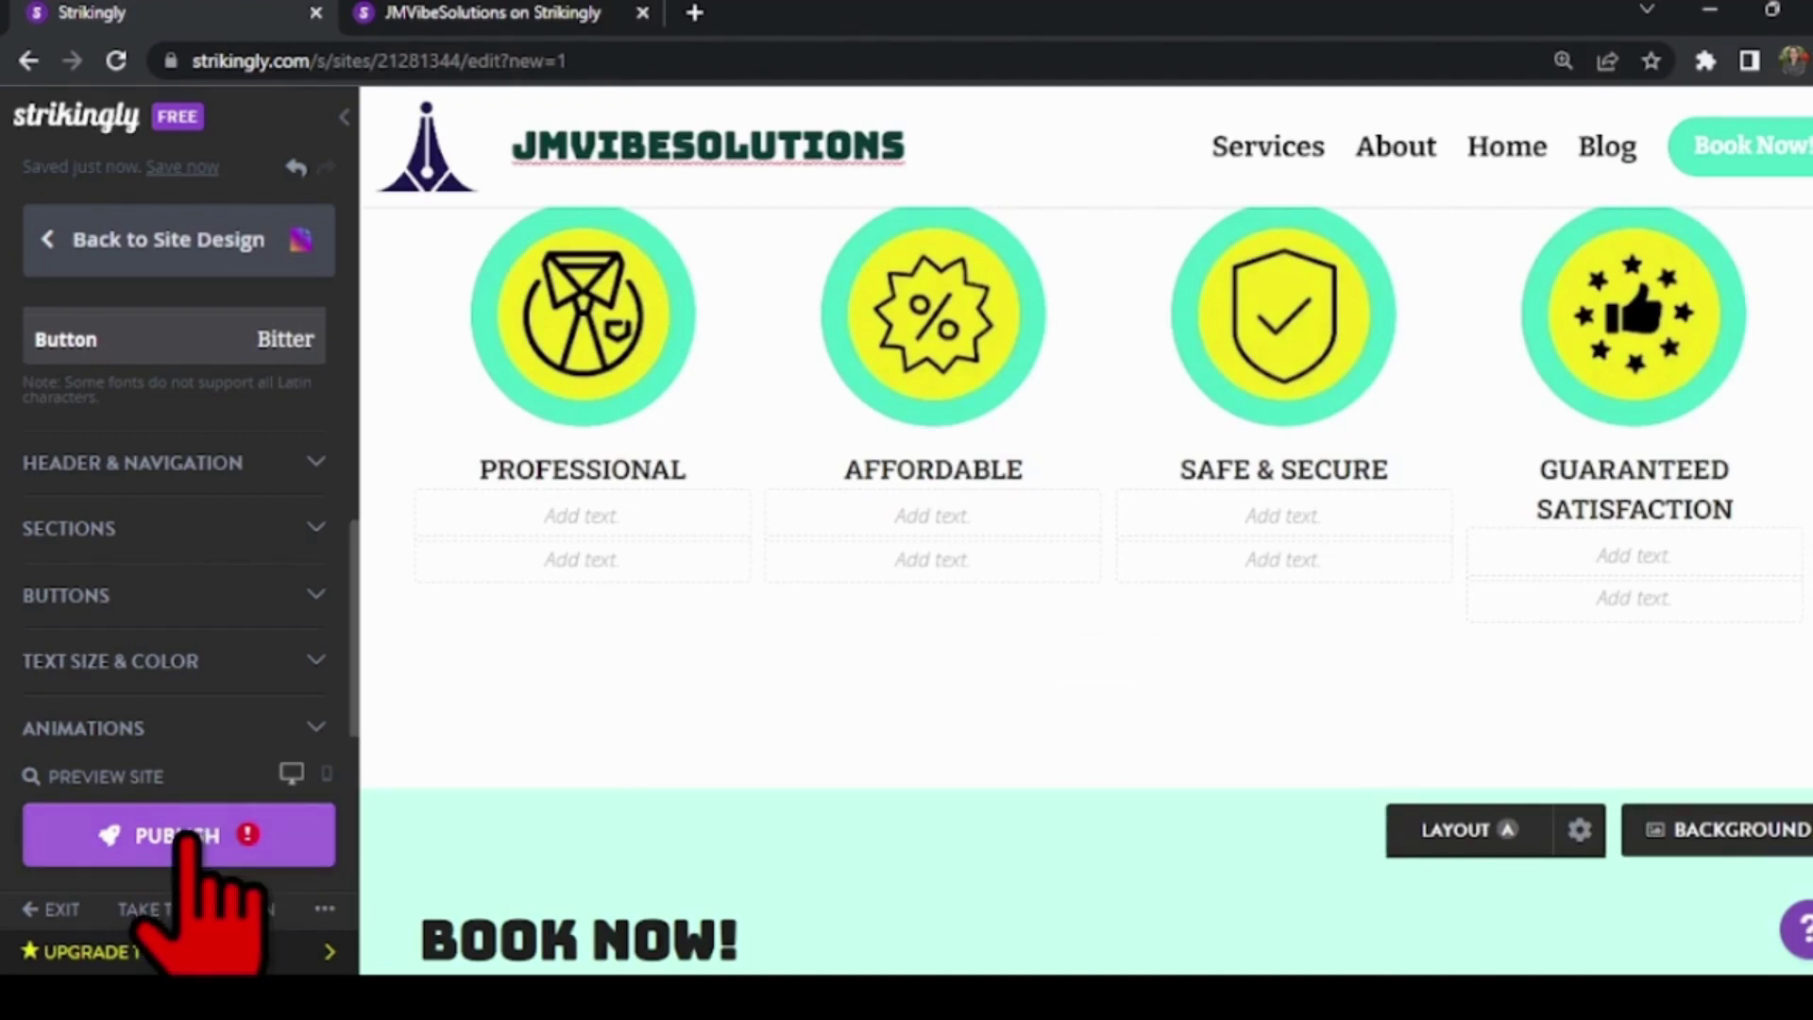
Step: Choose Just Publish Free Site and keep the default mystrikingly.com address
{"action": "left_click", "coordinate": [188, 845]}
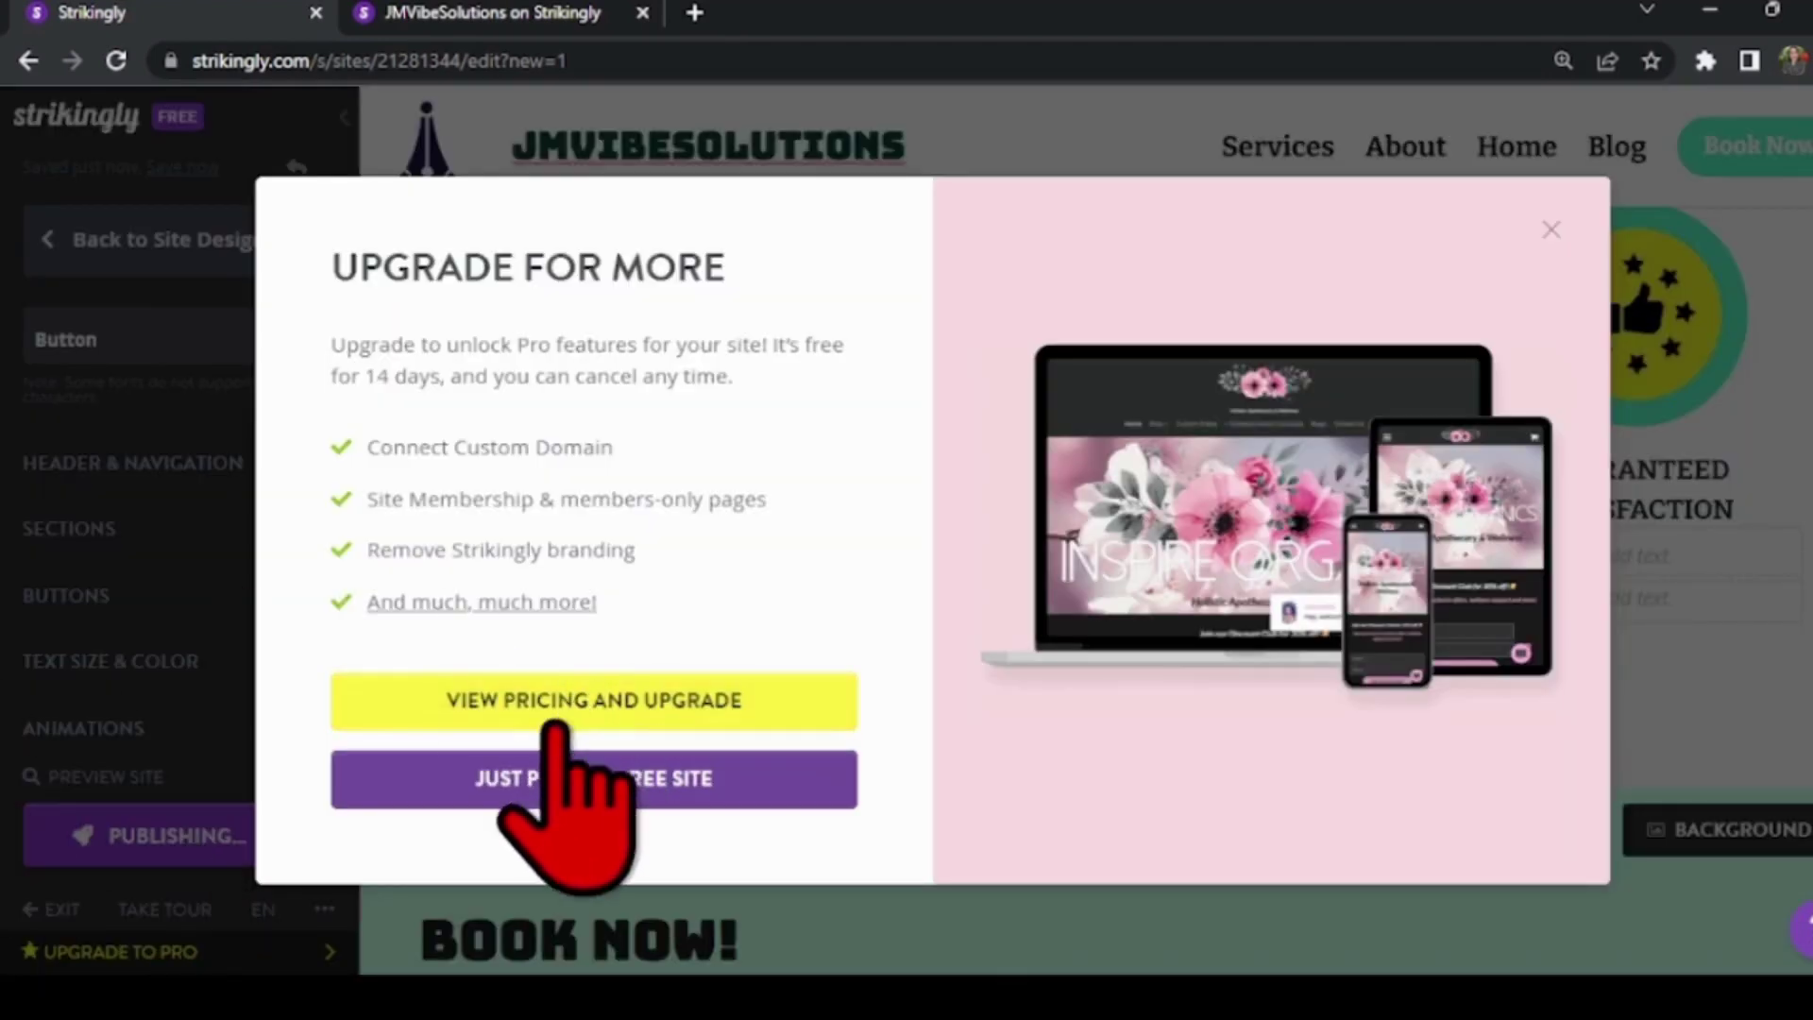
{"action": "left_click", "coordinate": [581, 790]}
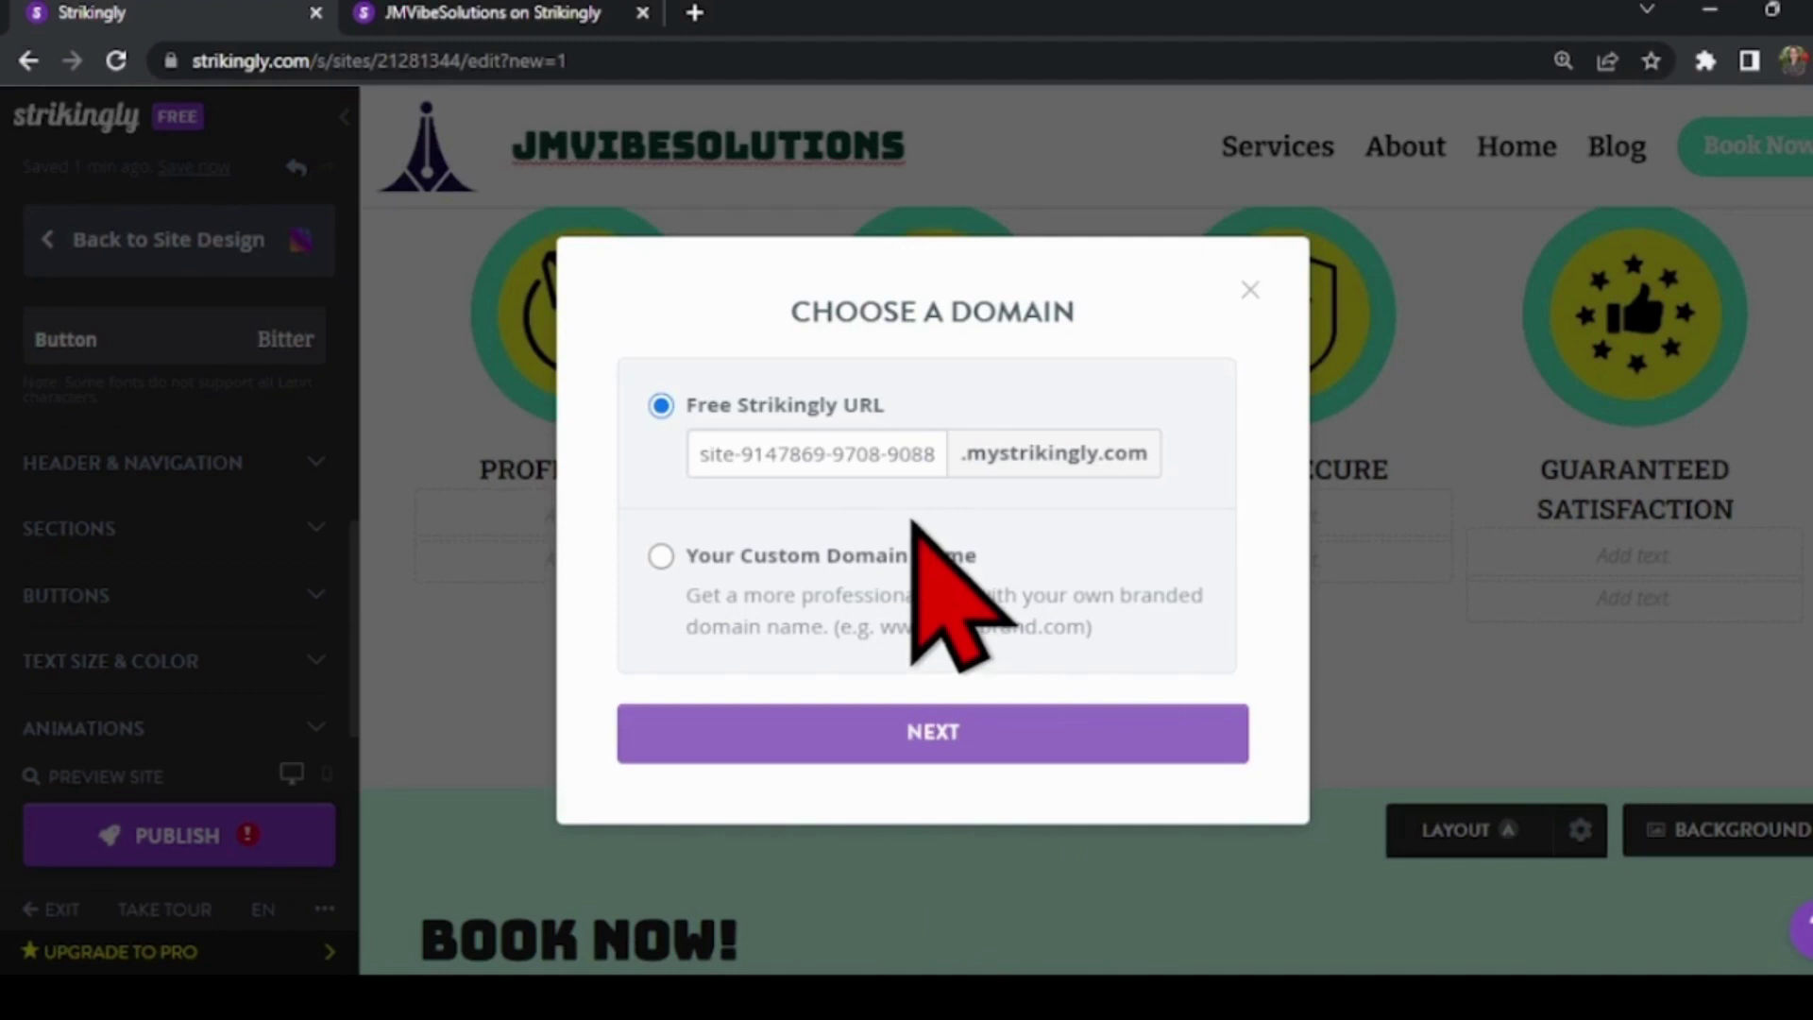
{"action": "left_click", "coordinate": [882, 455]}
{"action": "left_click_drag", "start_coordinate": [944, 449], "coordinate": [769, 526]}
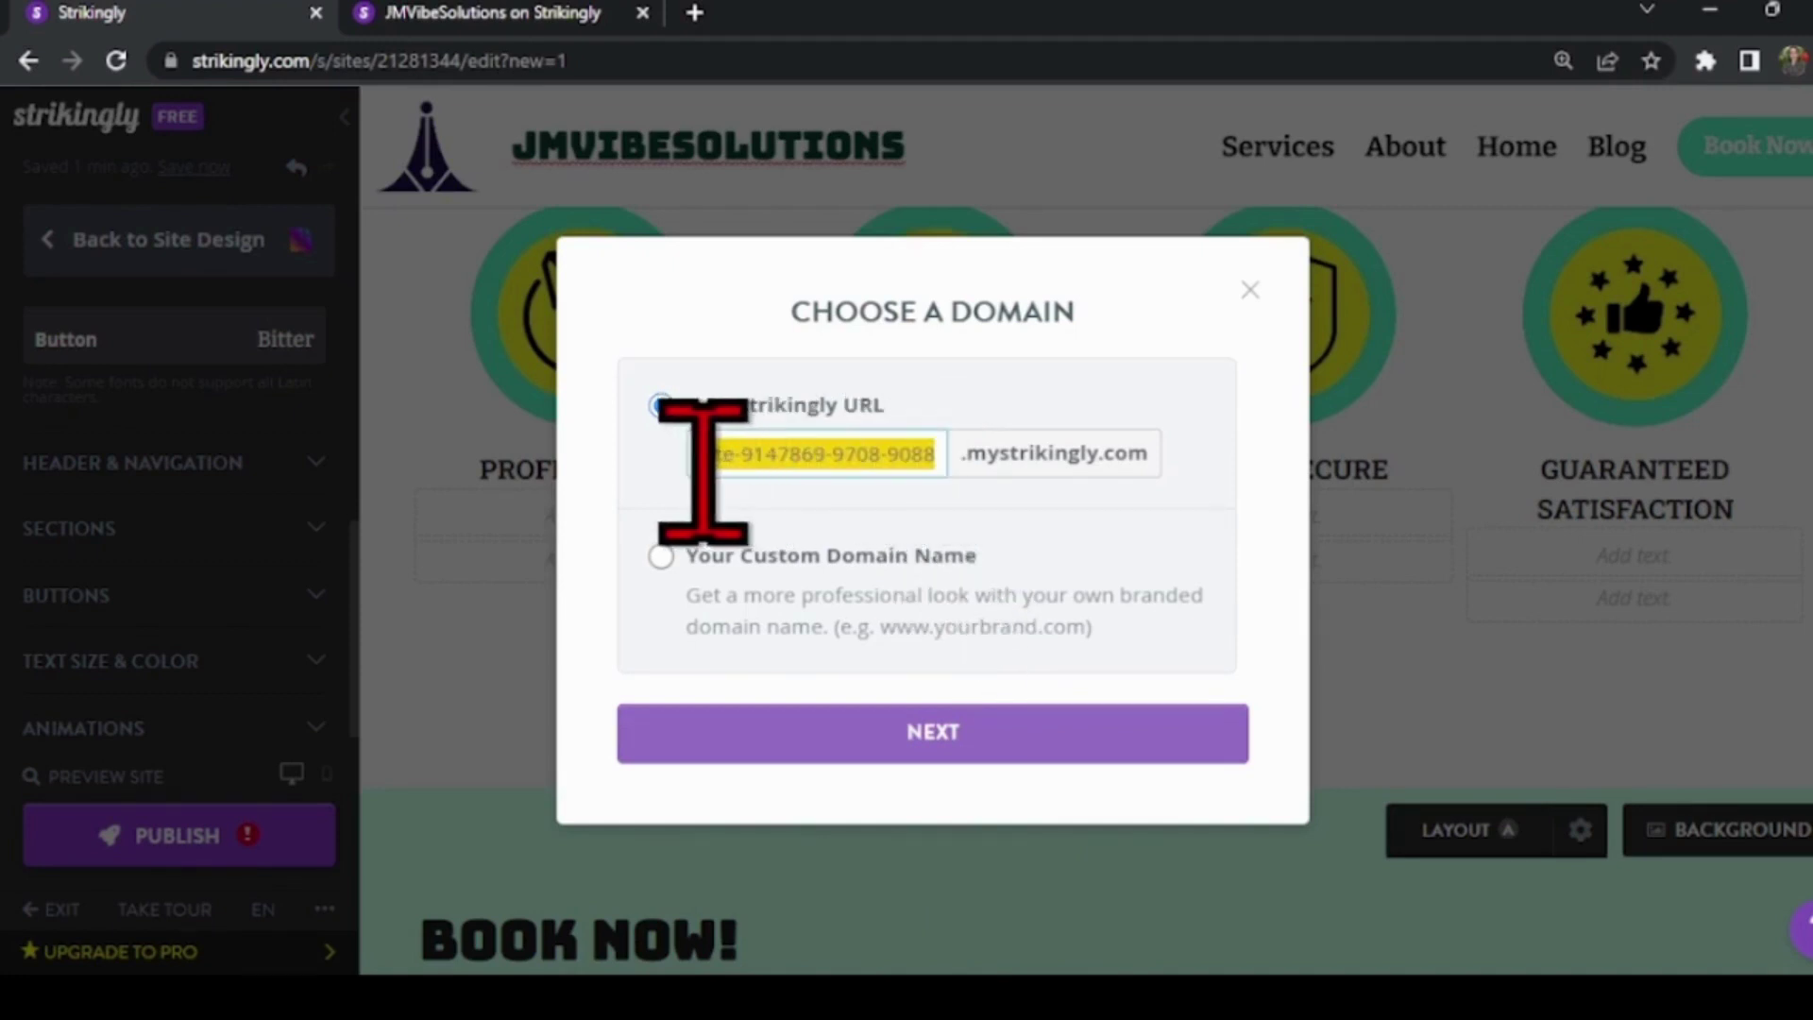
Step: Confirm the site title Joan's Site and publish the site live
{"action": "left_click", "coordinate": [933, 738]}
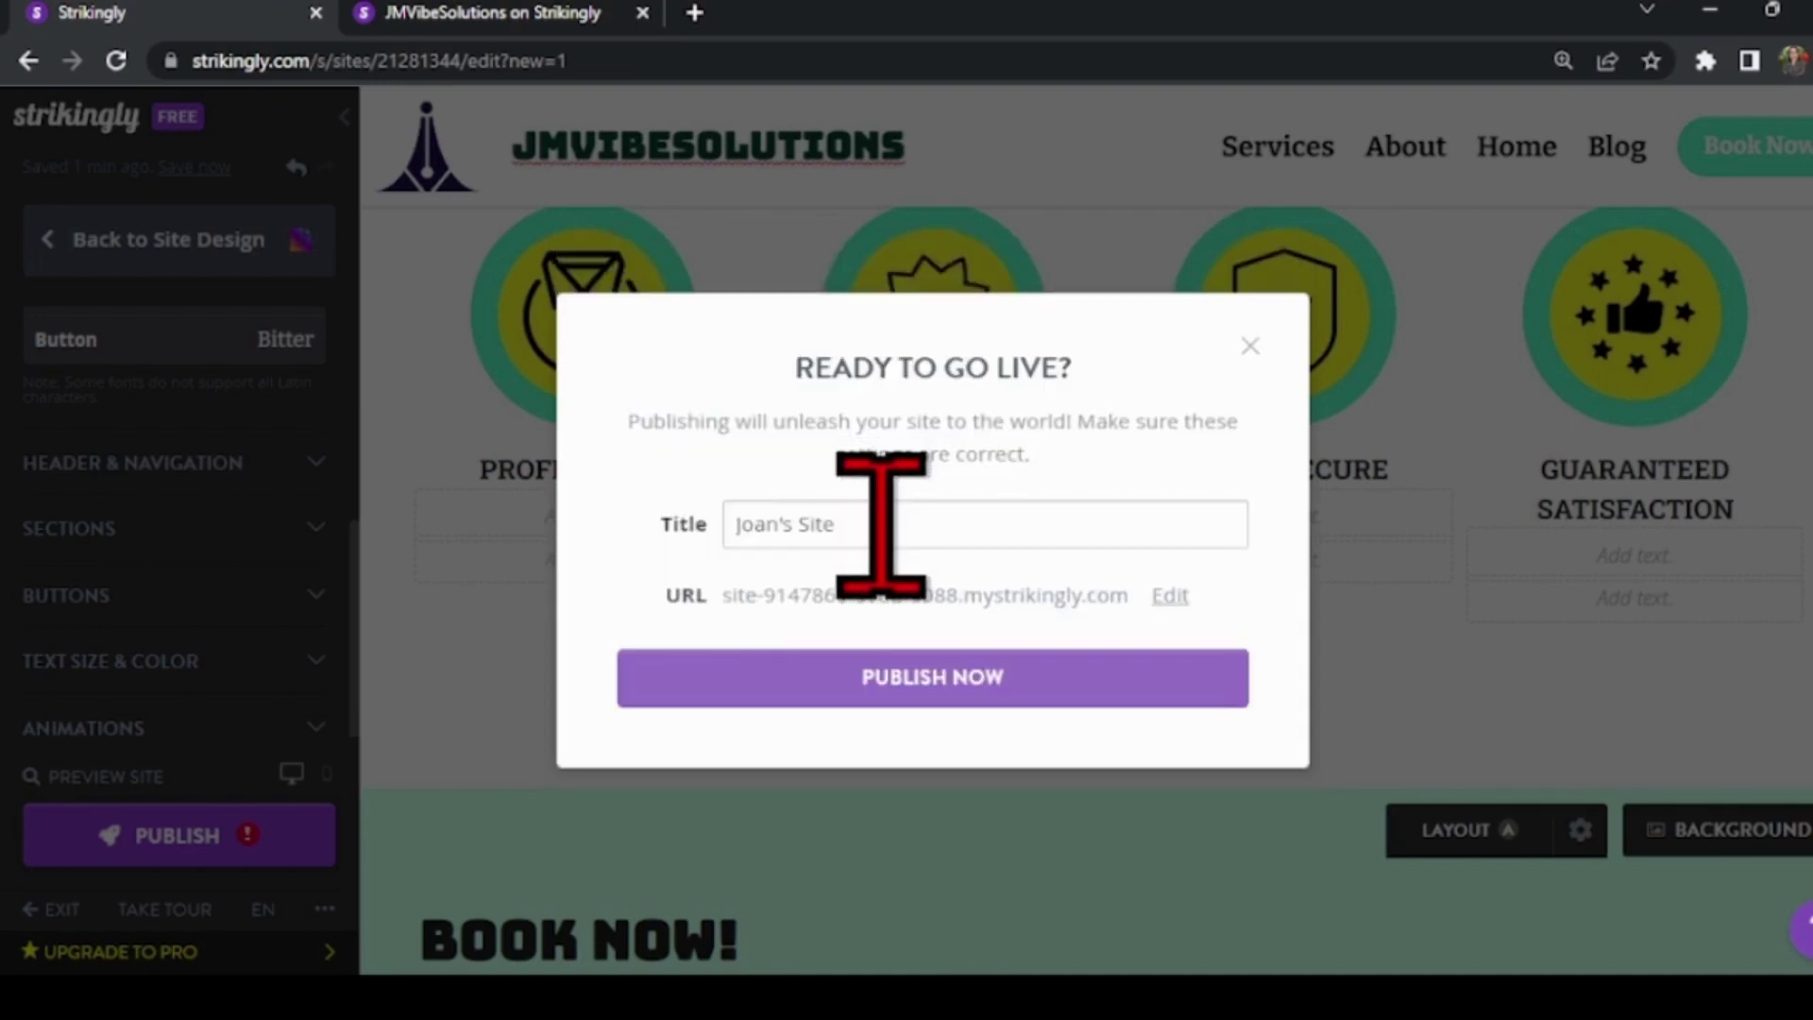
{"action": "left_click_drag", "start_coordinate": [880, 524], "coordinate": [648, 526]}
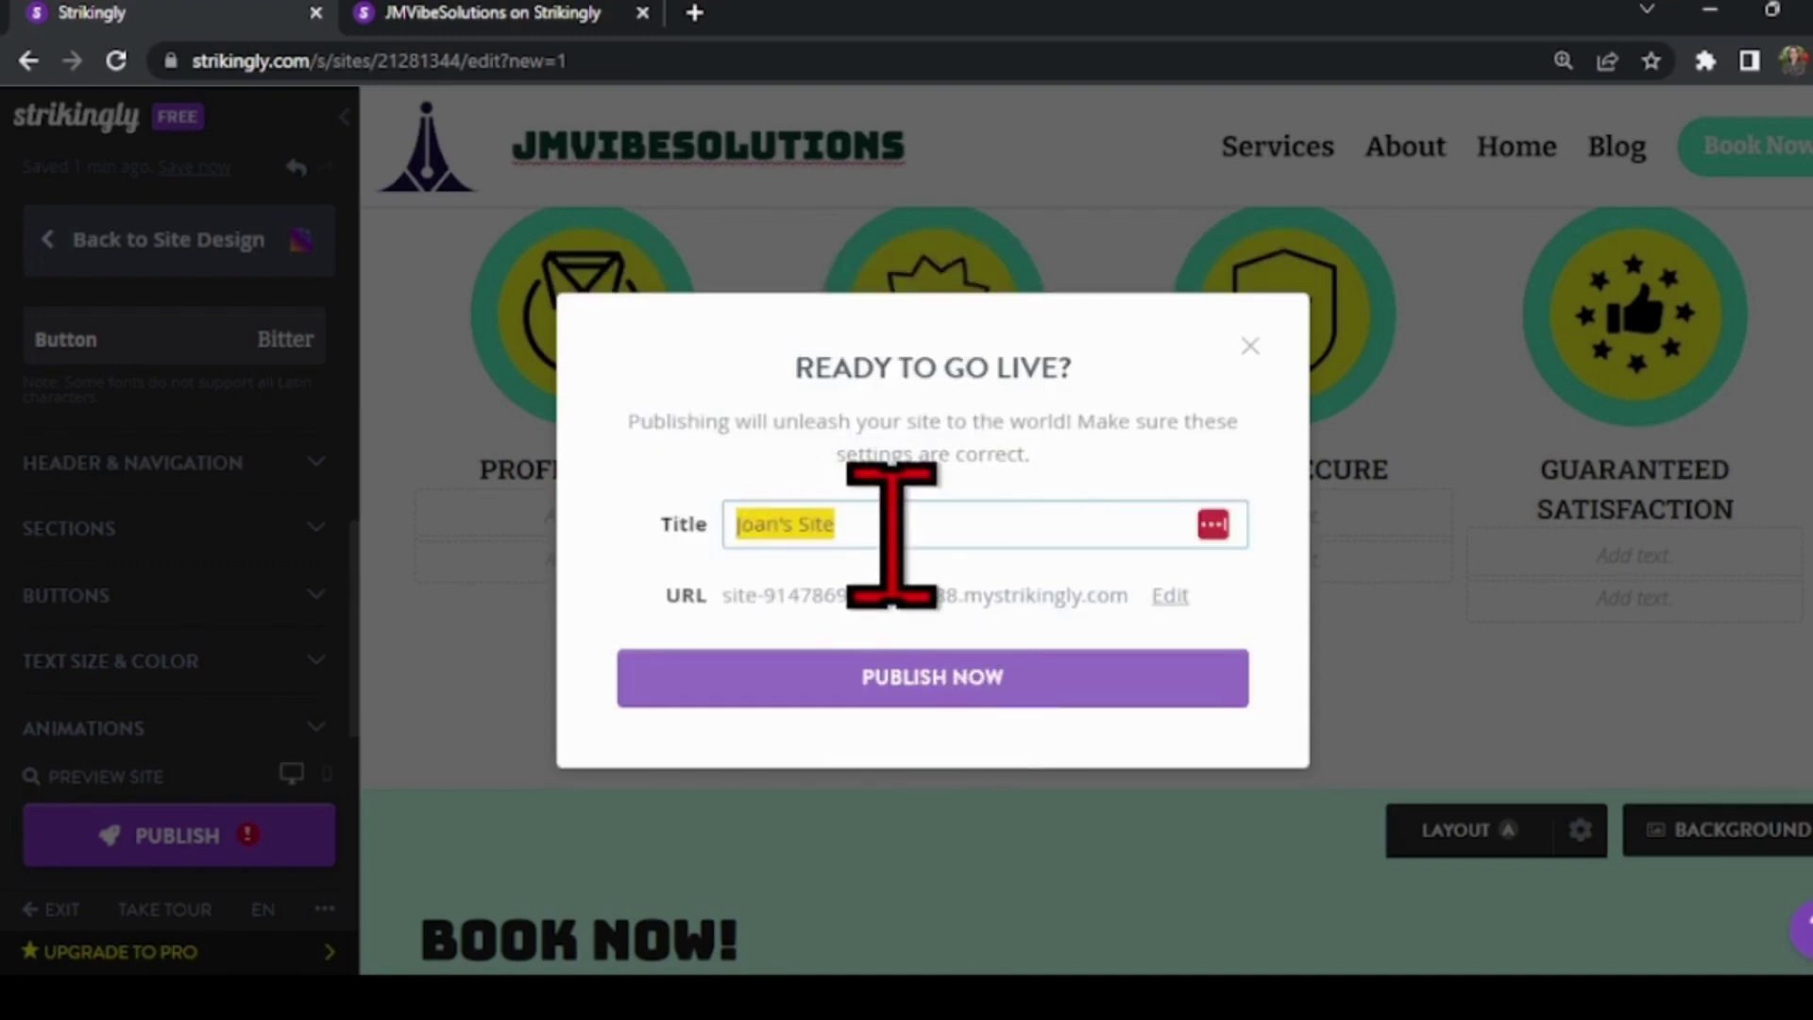
{"action": "left_click", "coordinate": [933, 695]}
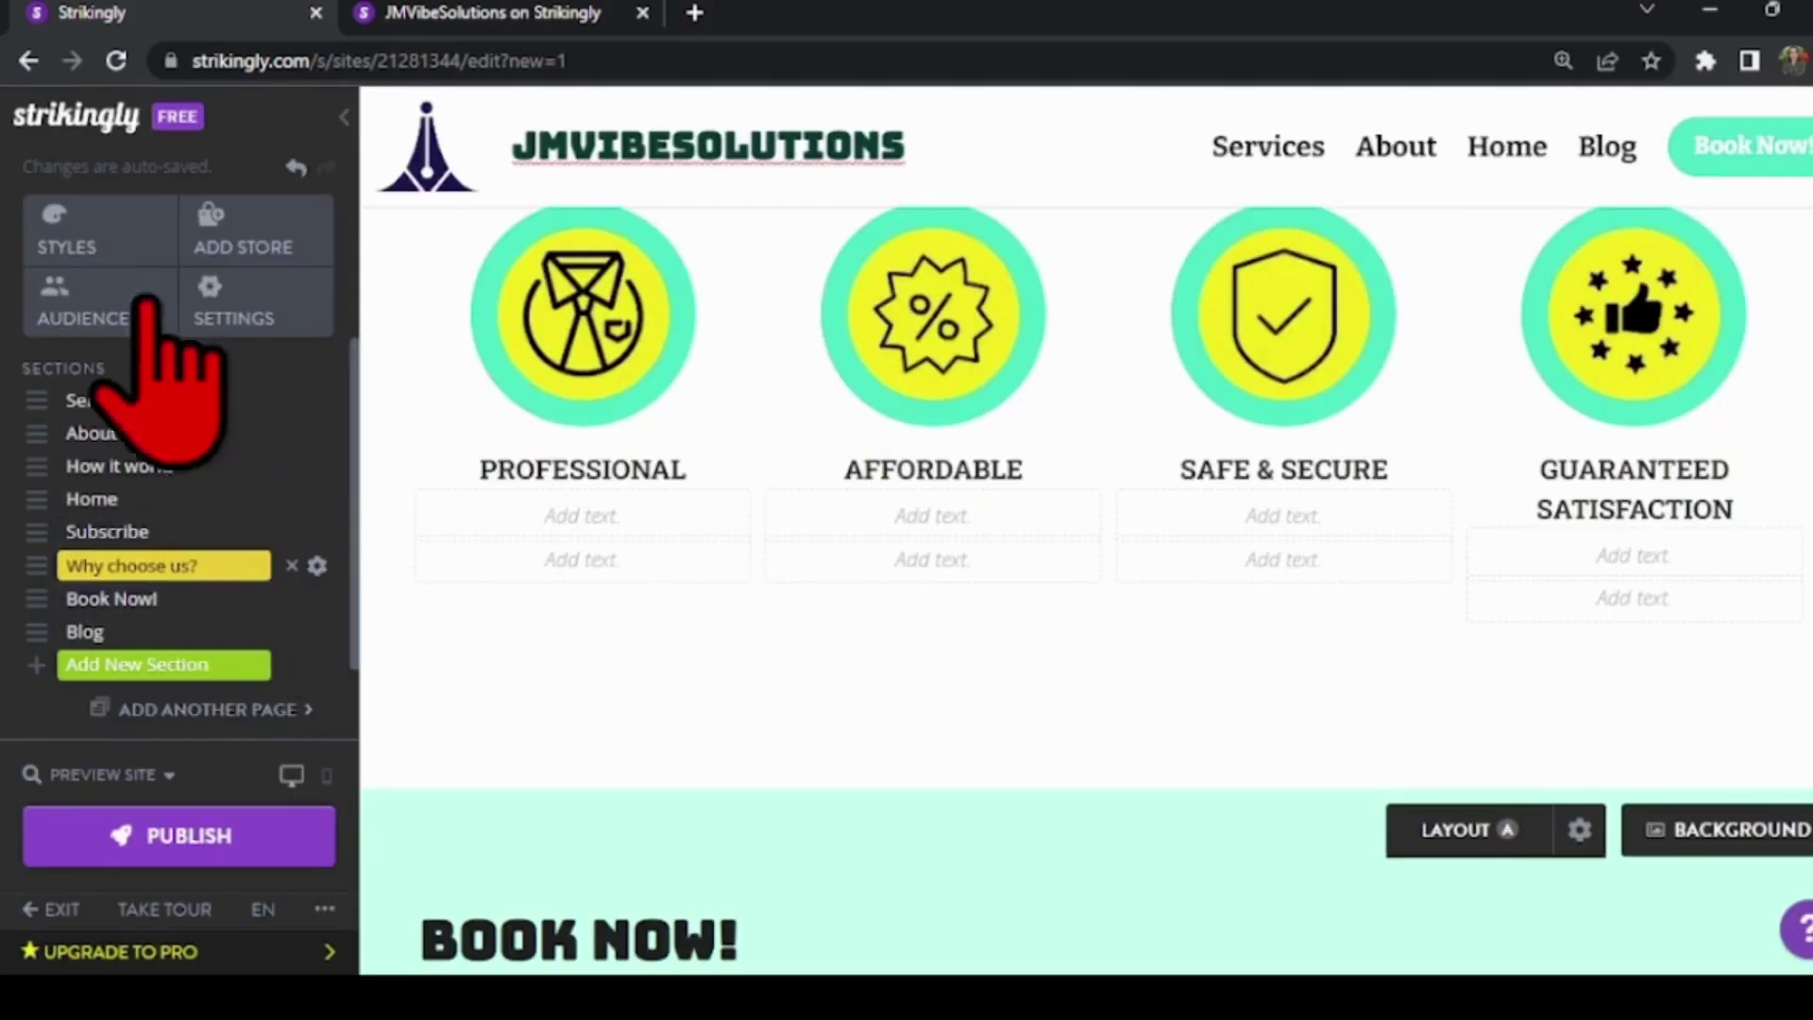
{"action": "left_click", "coordinate": [88, 240]}
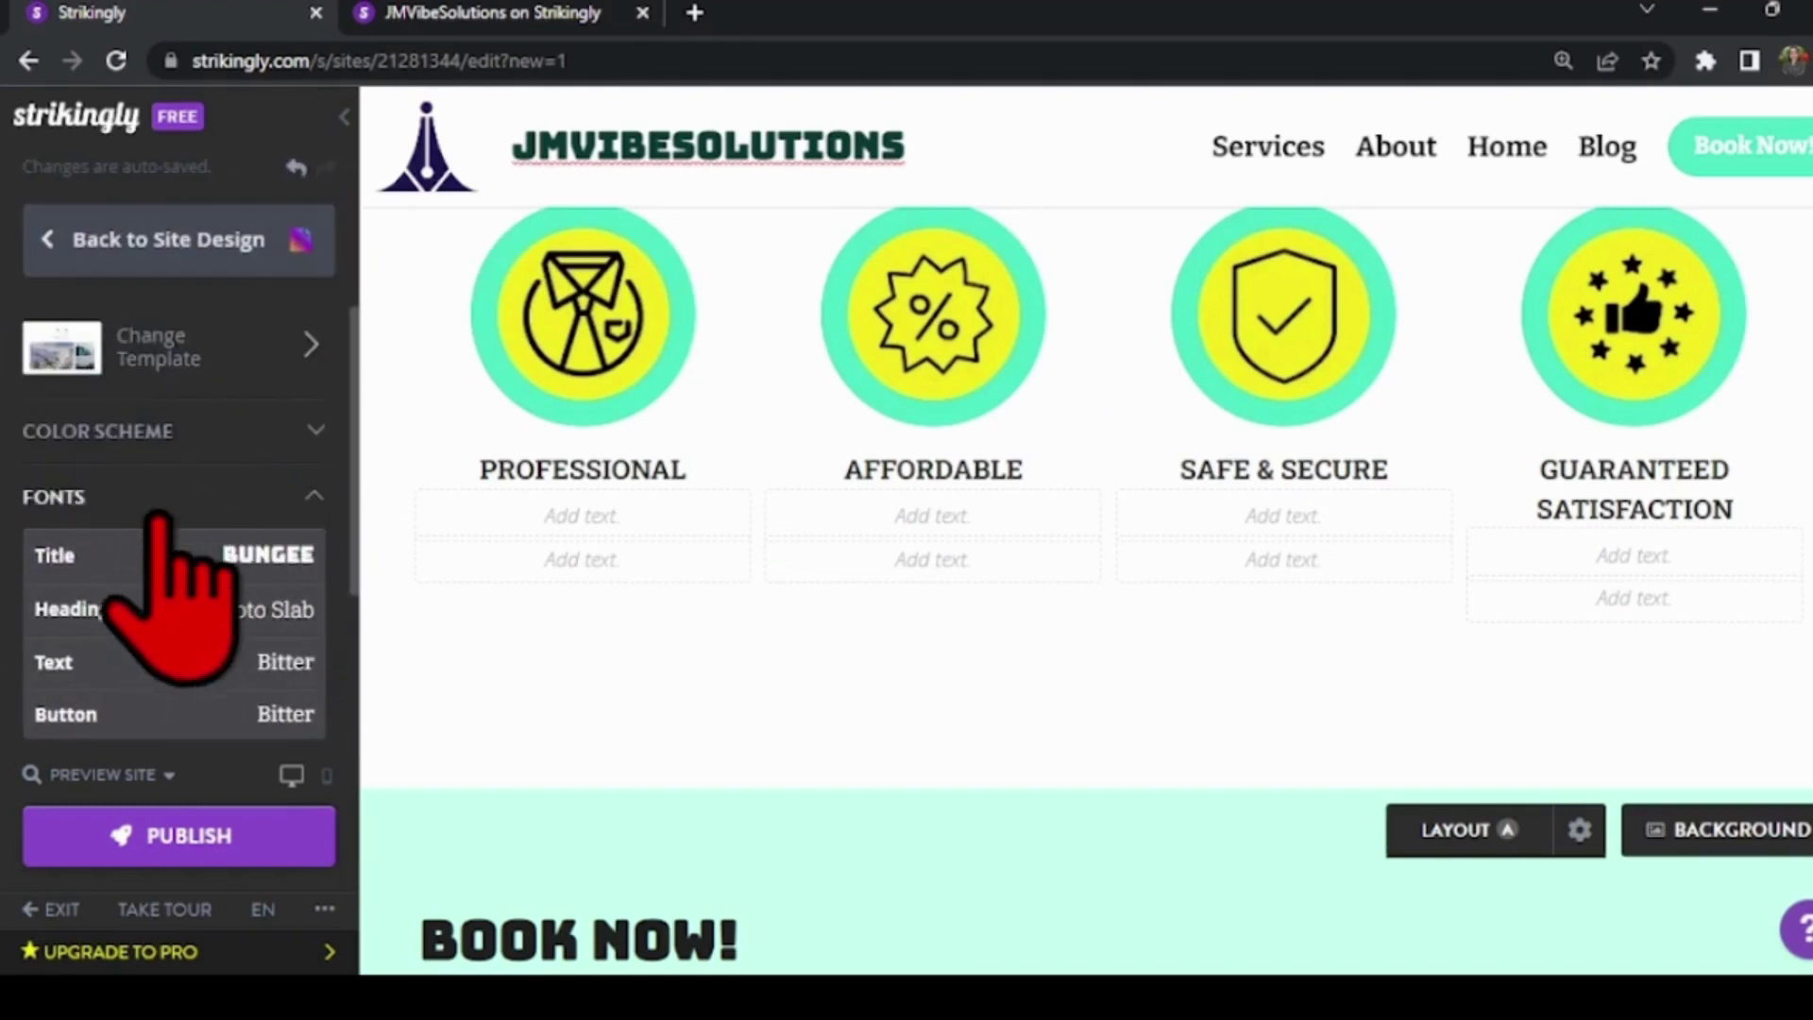
{"action": "left_click", "coordinate": [159, 431]}
{"action": "left_click", "coordinate": [142, 568]}
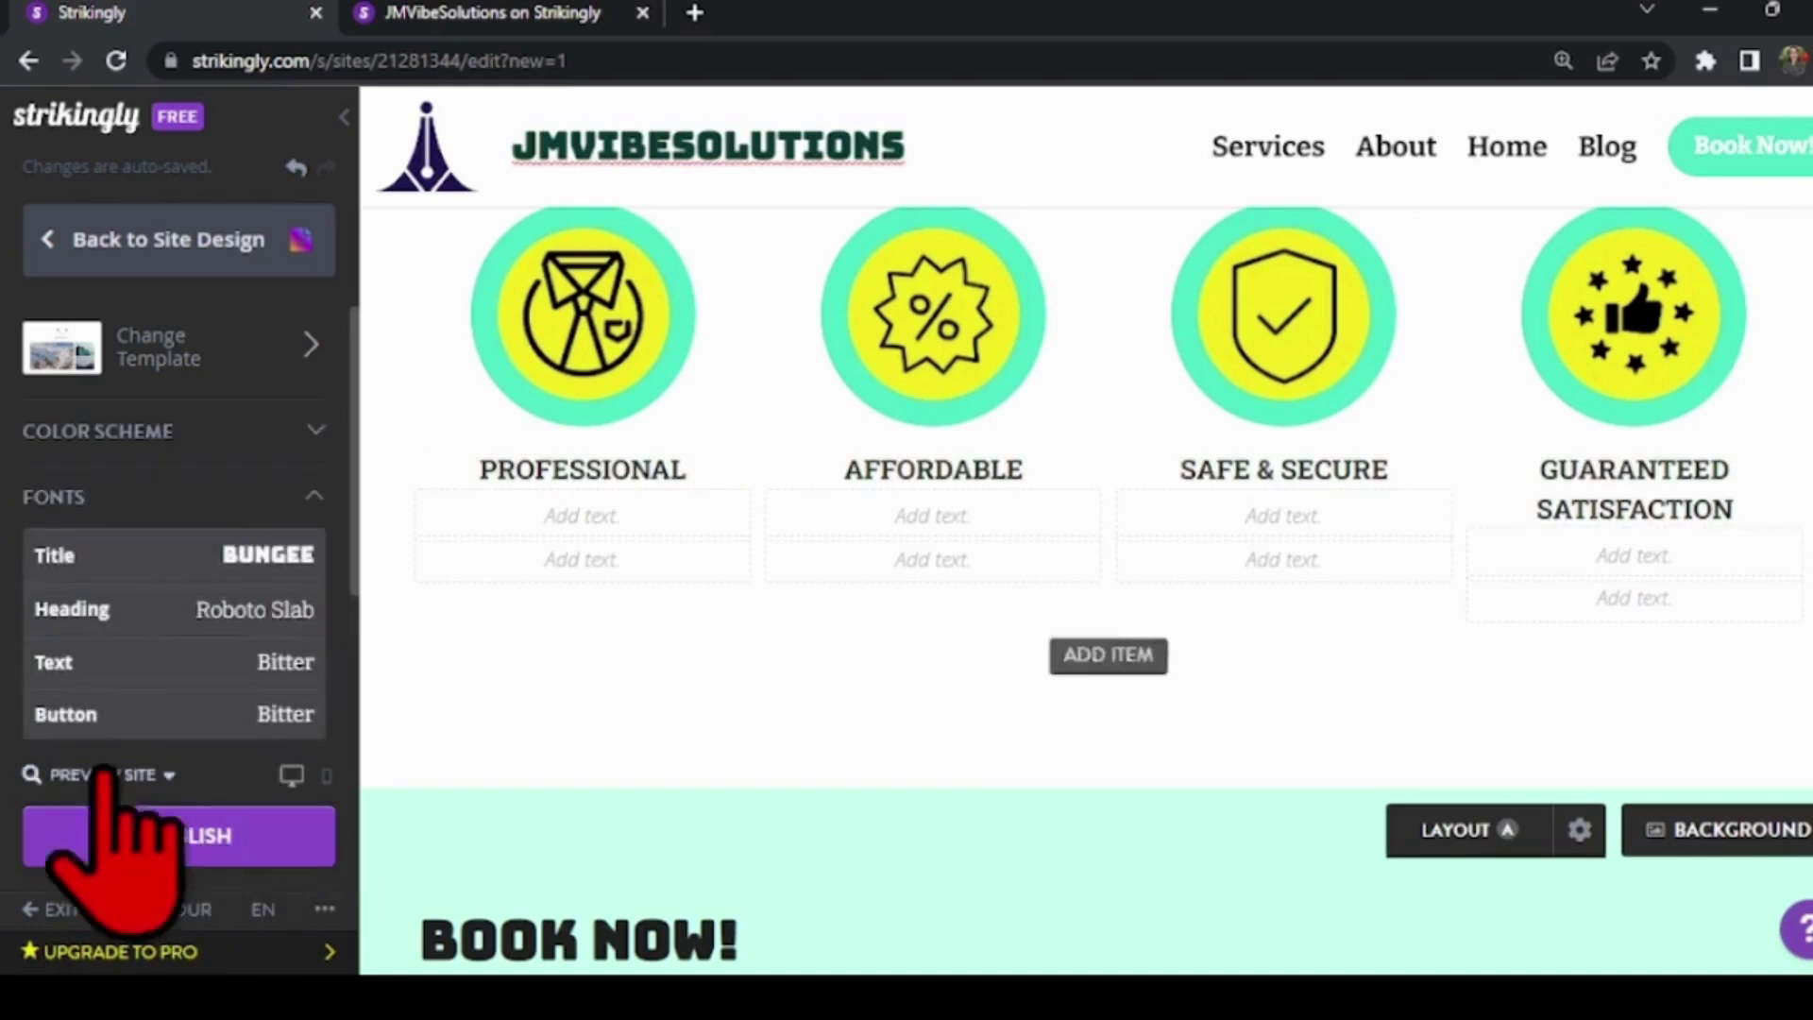
{"action": "scroll", "coordinate": [198, 680], "scroll_direction": "down", "scroll_amount": 2}
{"action": "scroll", "coordinate": [85, 610], "scroll_direction": "down", "scroll_amount": 3}
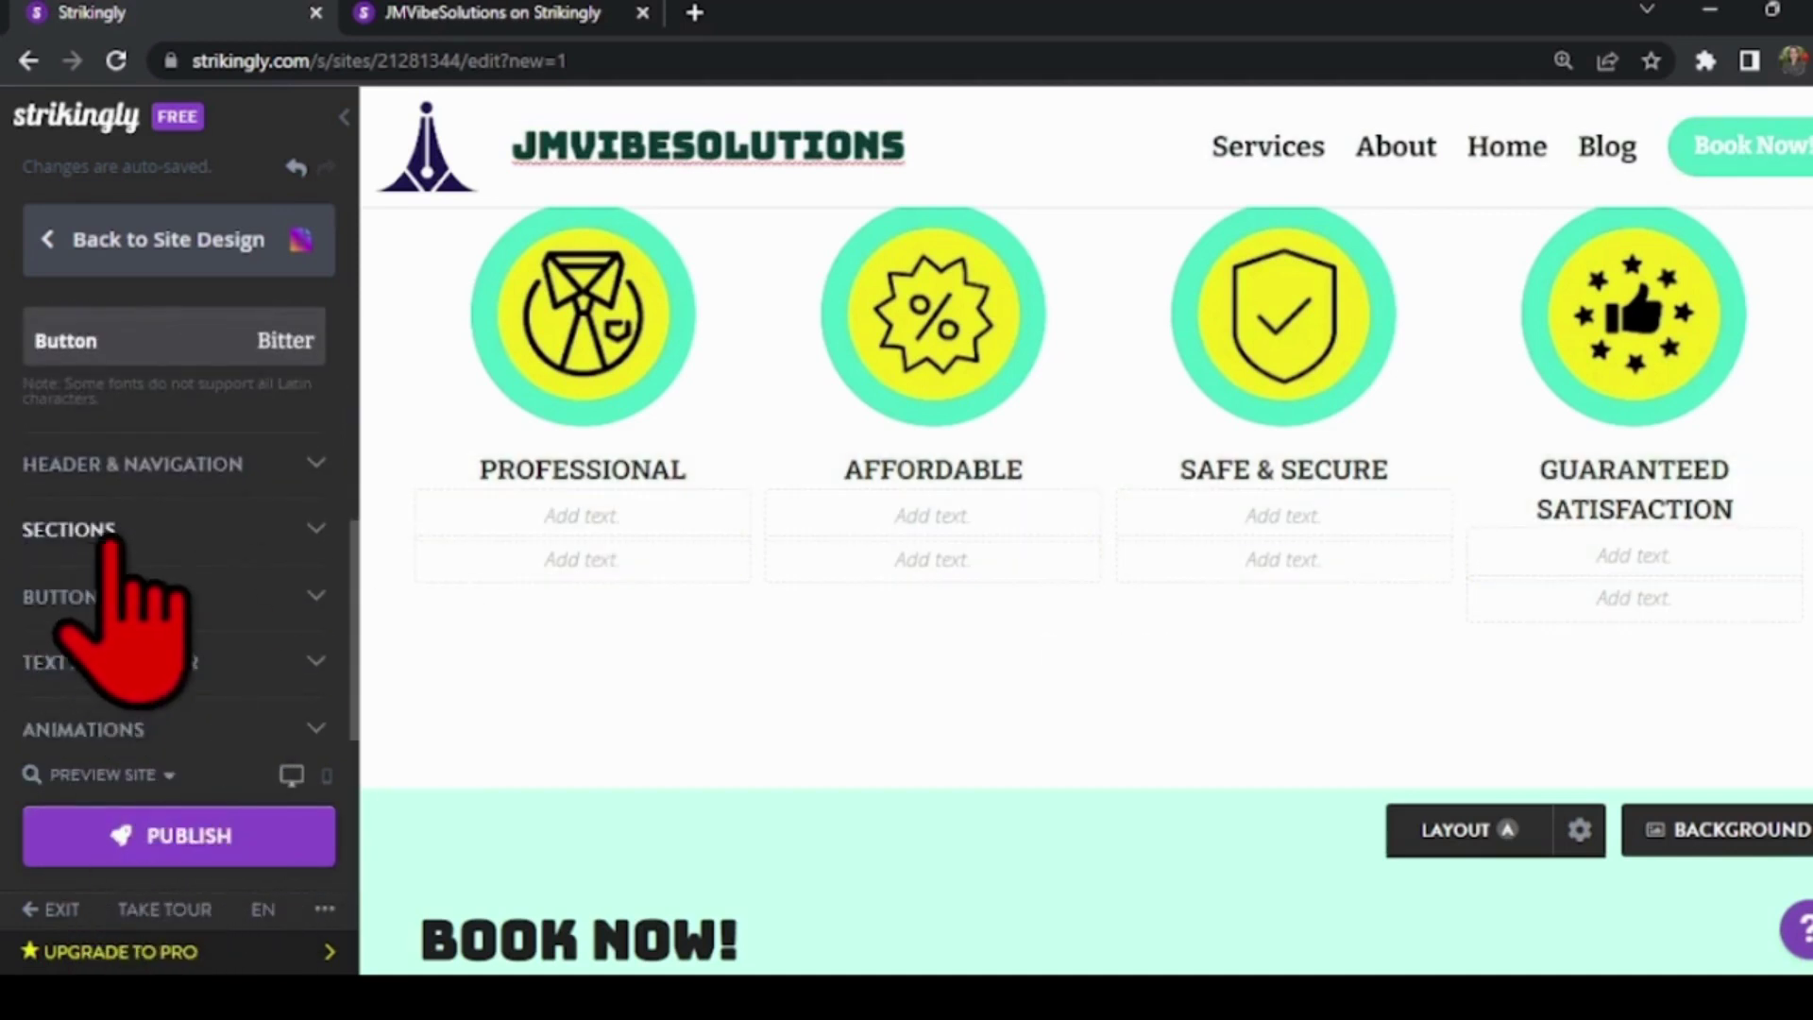
{"action": "left_click", "coordinate": [147, 479]}
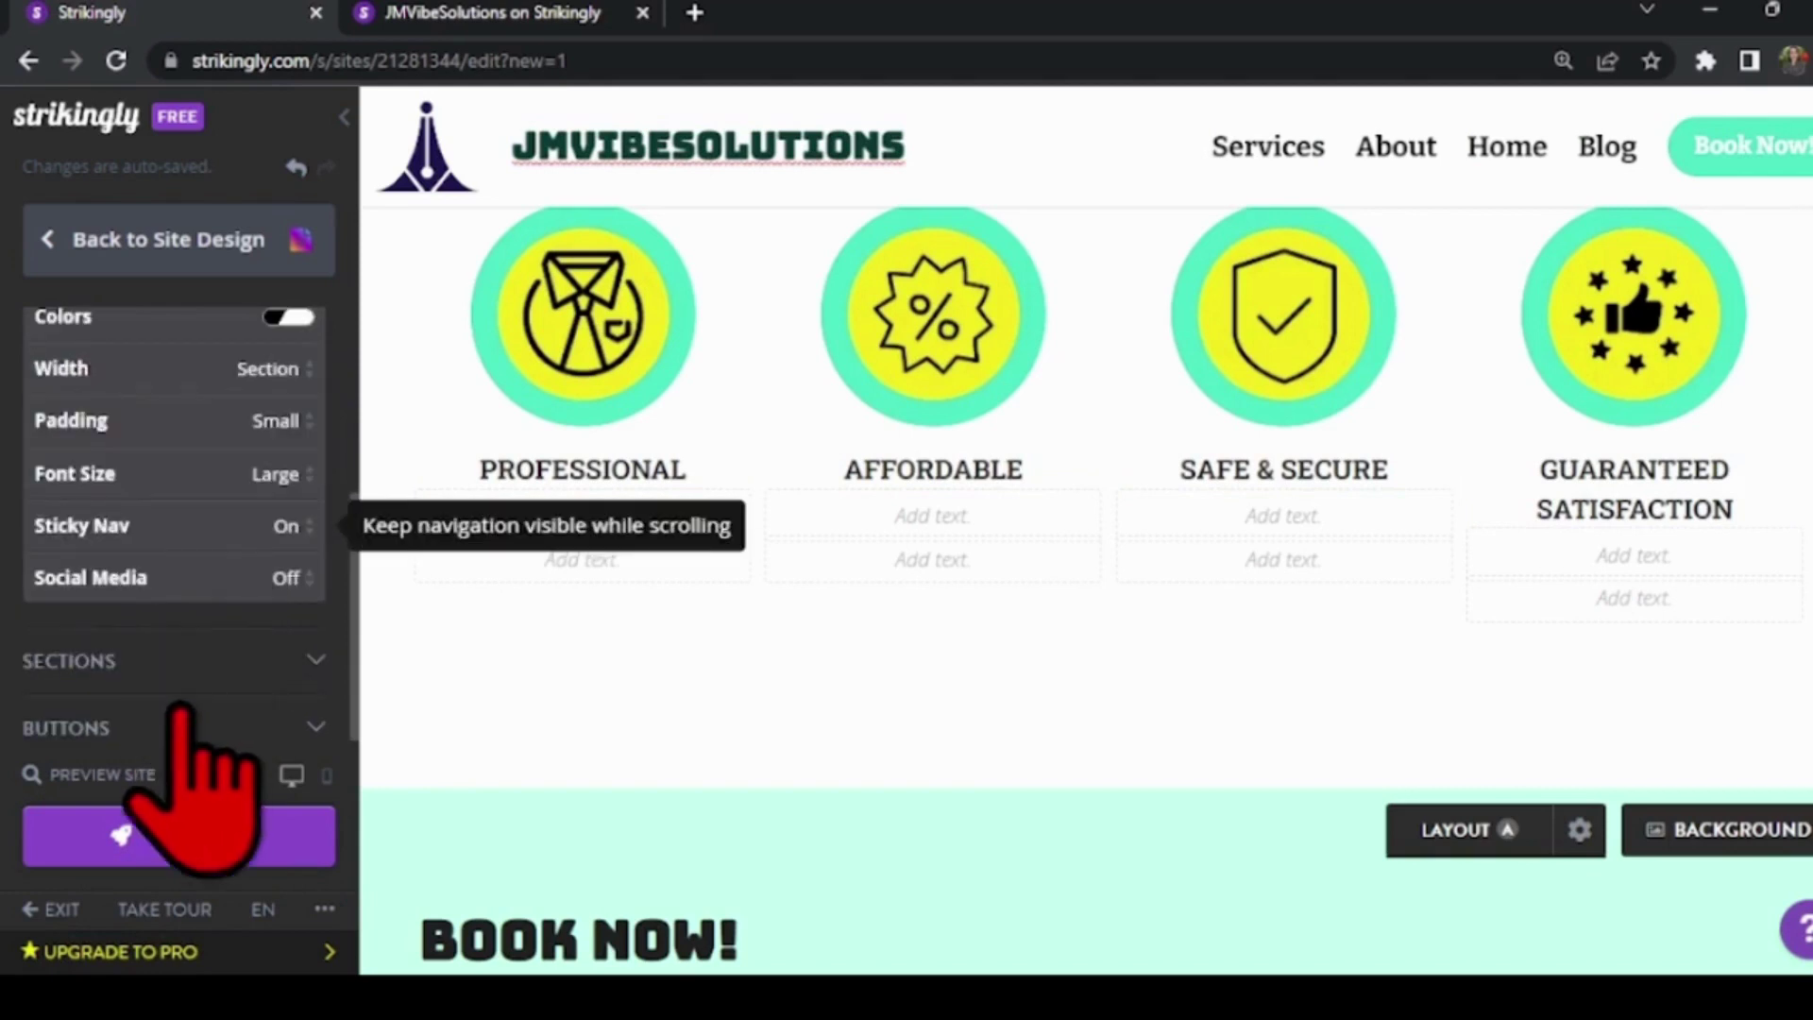
{"action": "left_click", "coordinate": [209, 661]}
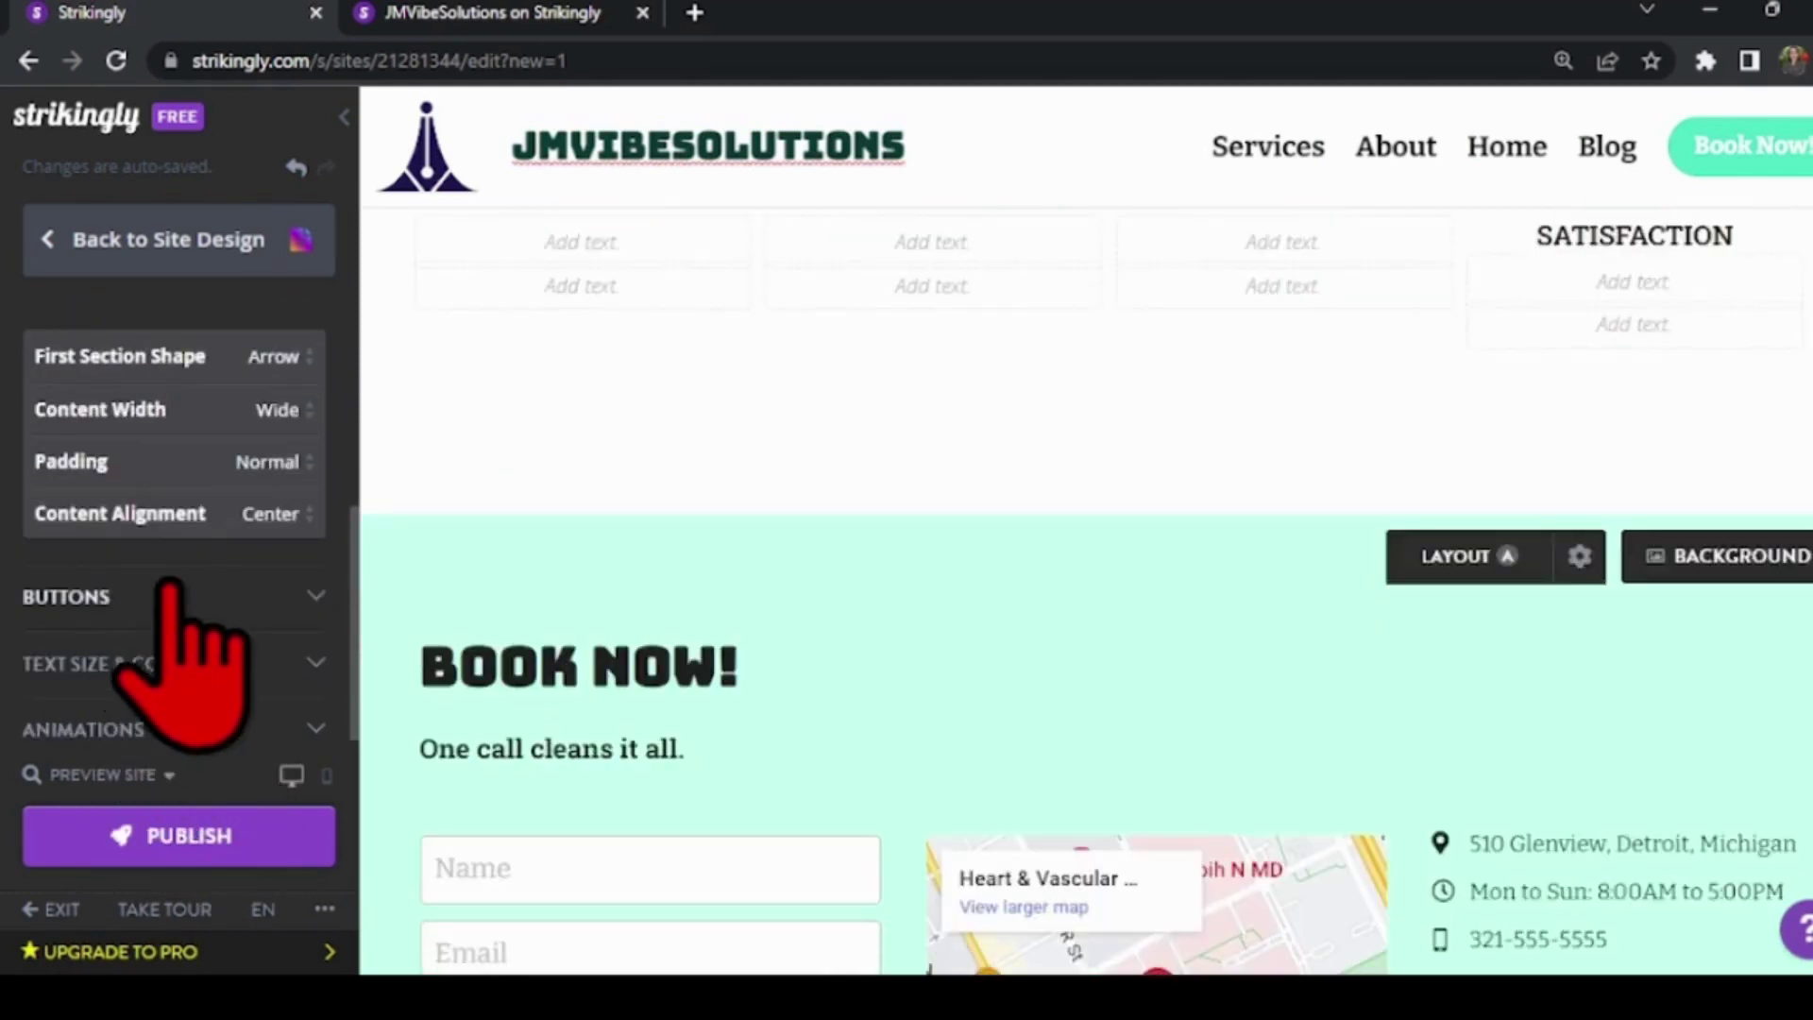
{"action": "left_click", "coordinate": [181, 596]}
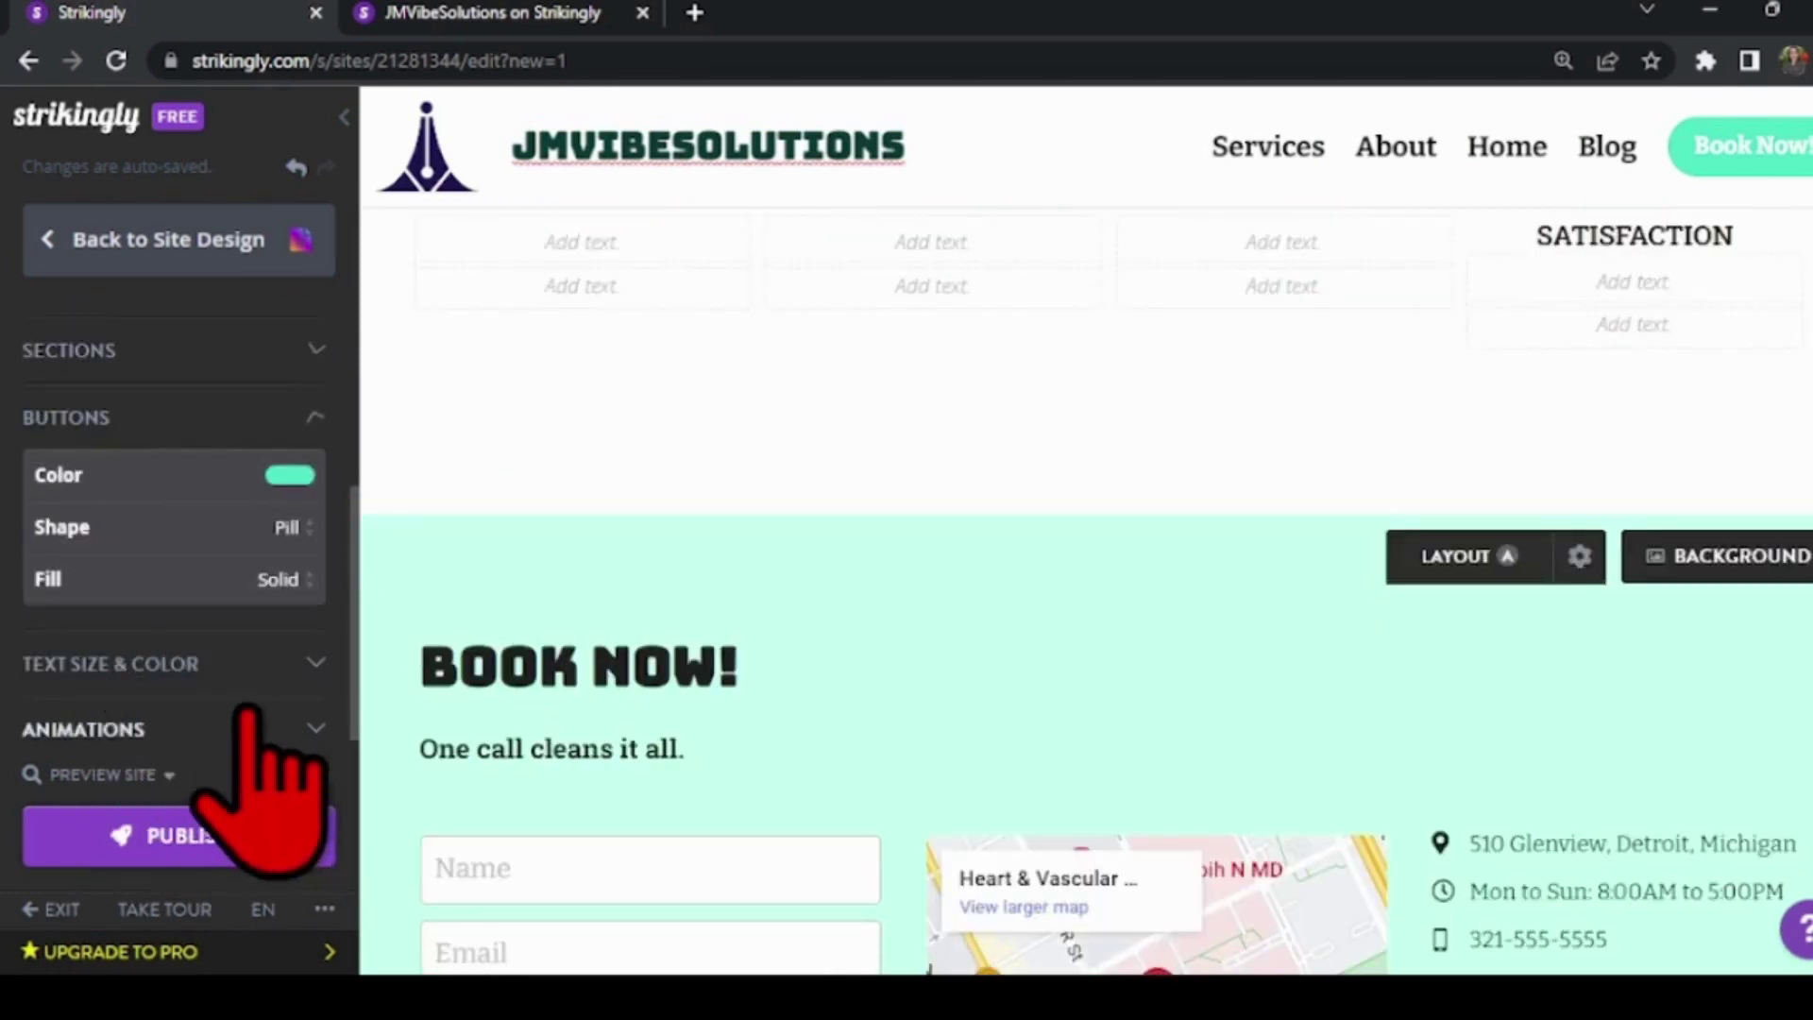
{"action": "left_click", "coordinate": [182, 663]}
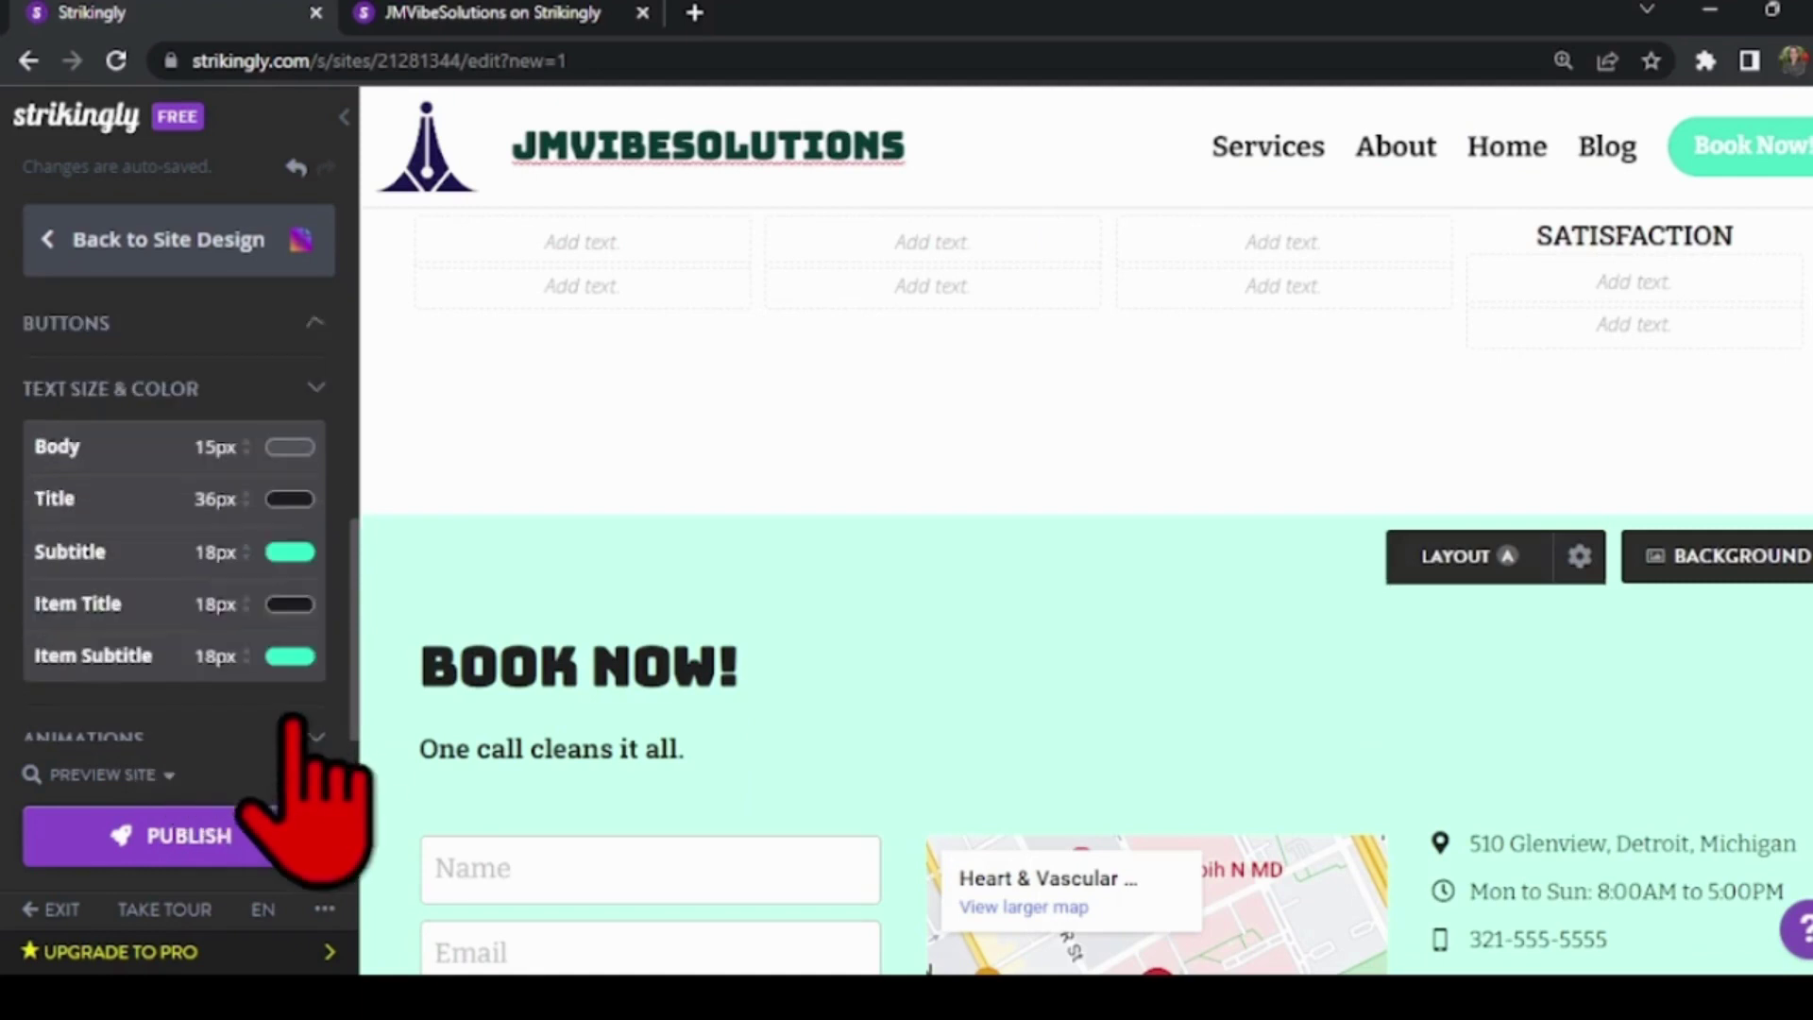
{"action": "left_click", "coordinate": [206, 726]}
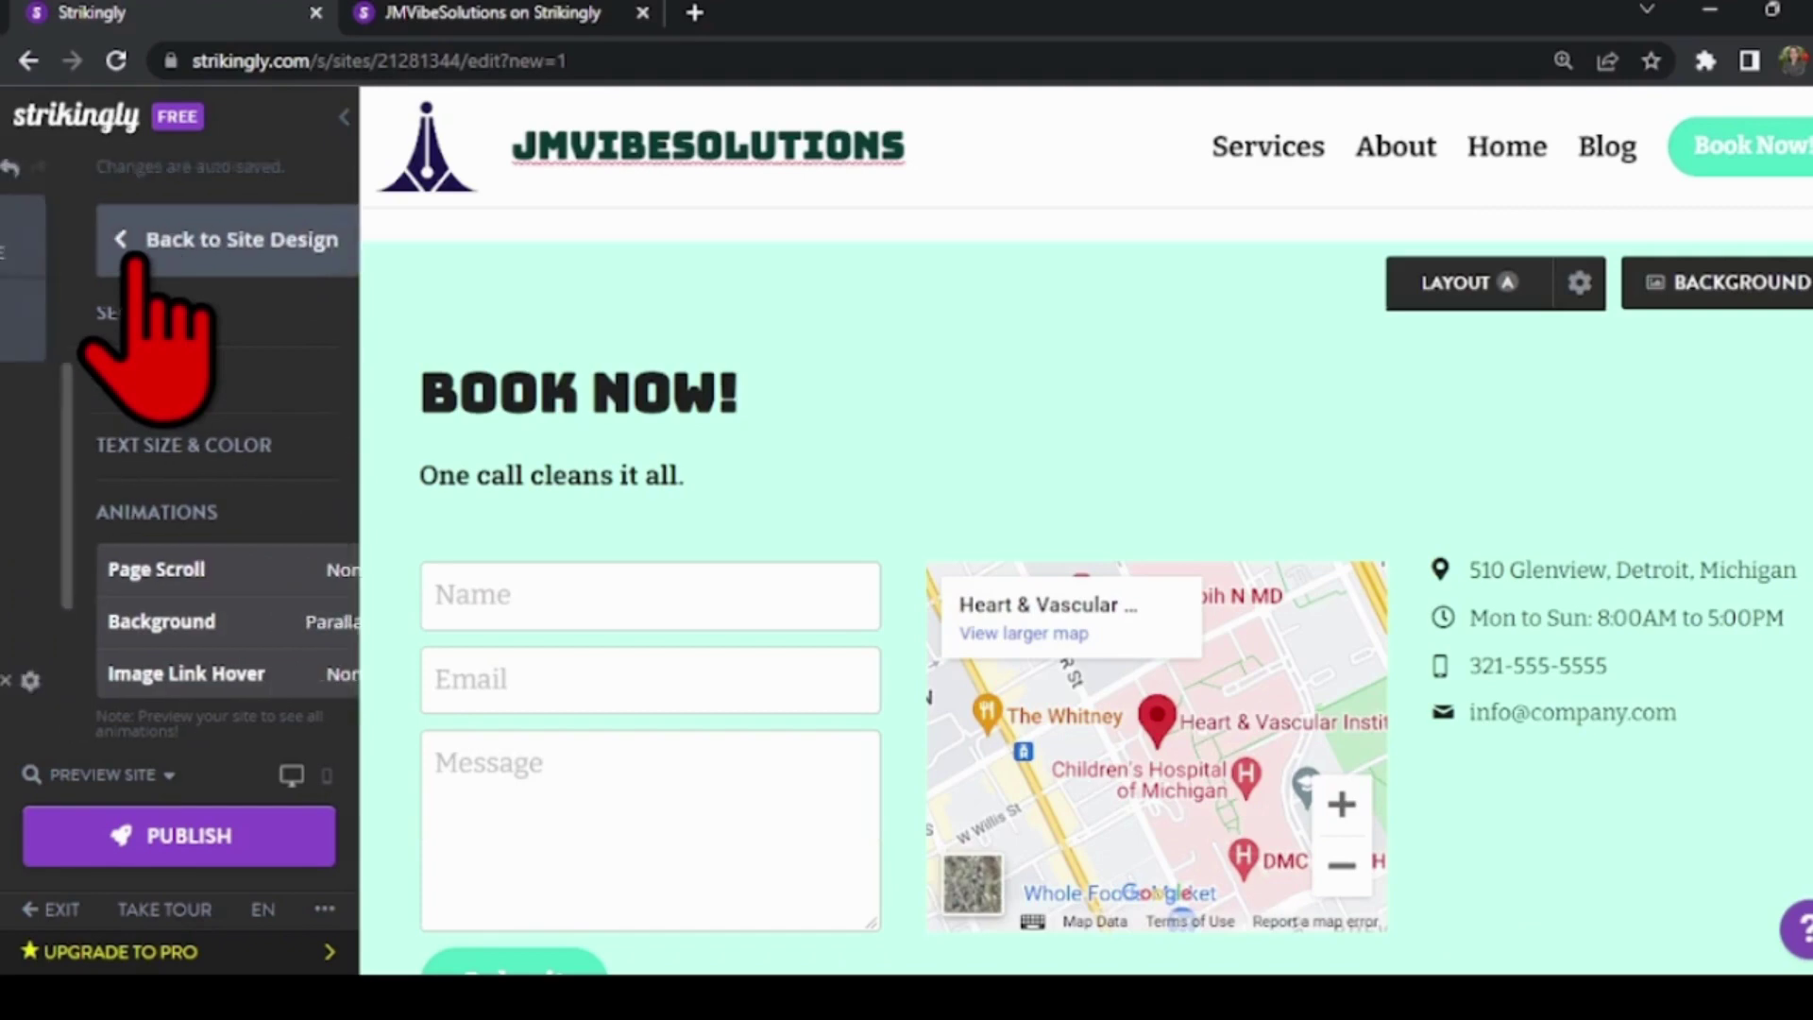
{"action": "left_click", "coordinate": [143, 249]}
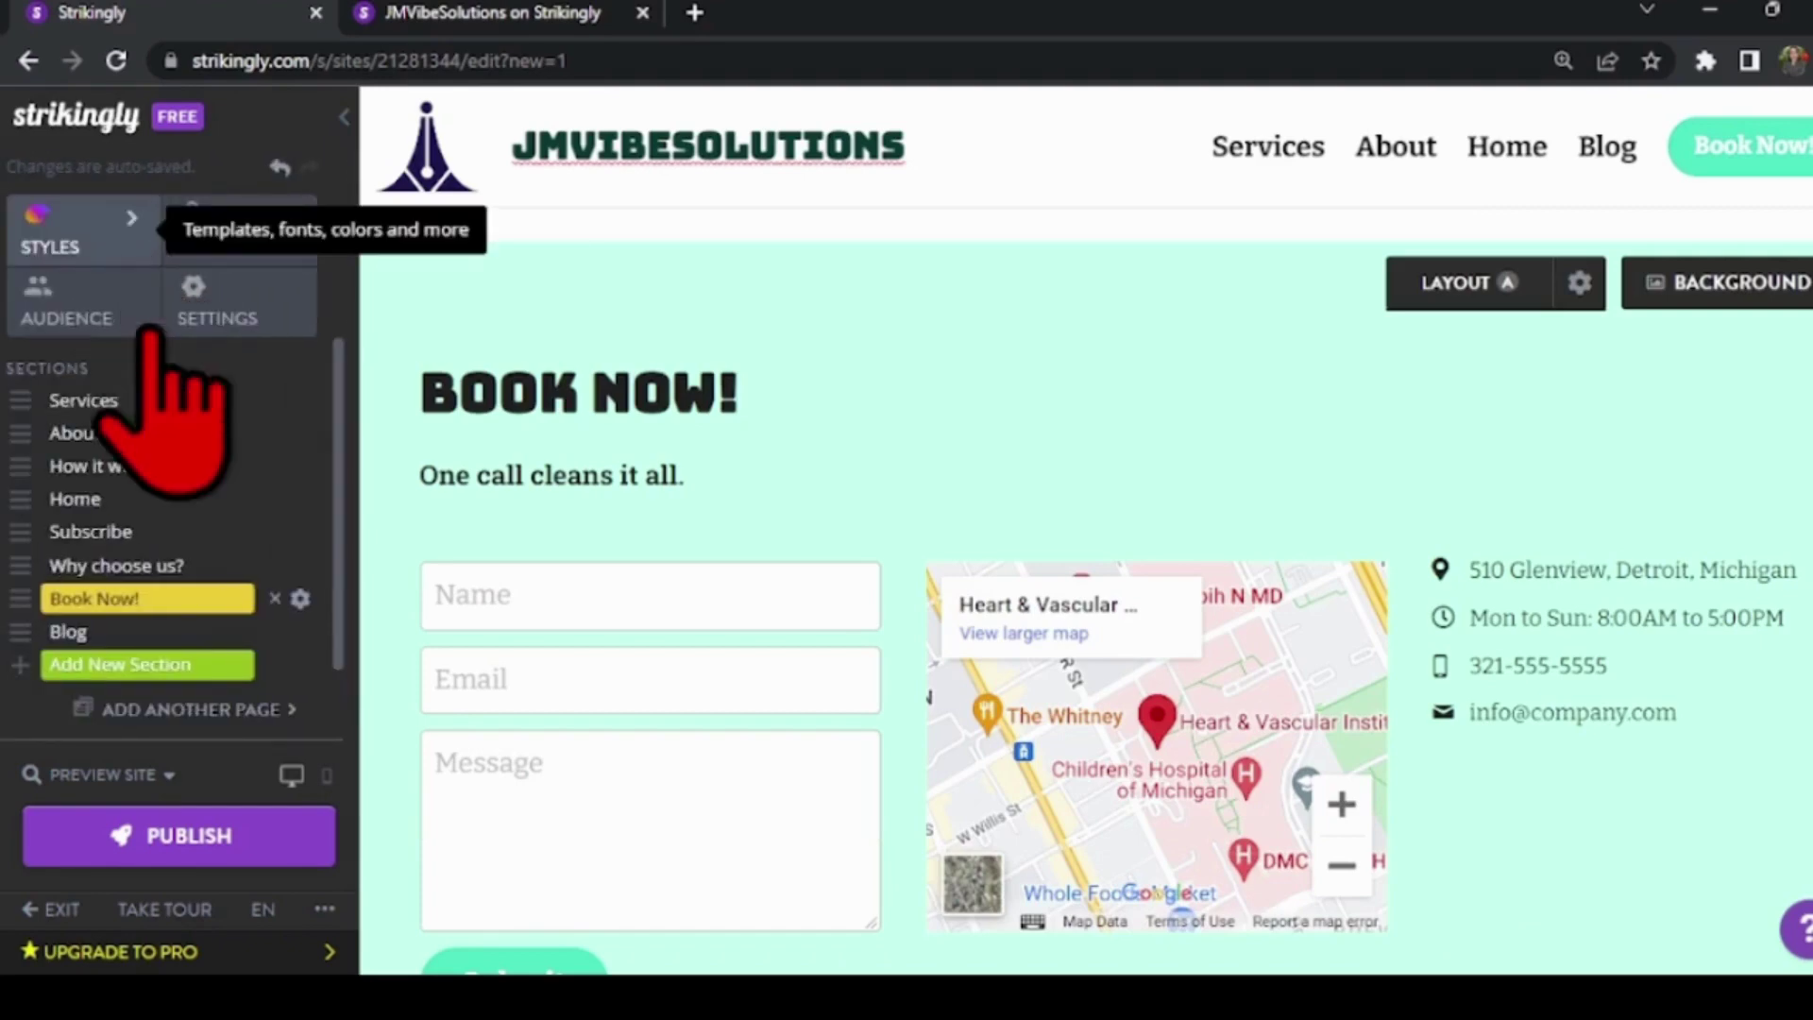
{"action": "left_click", "coordinate": [234, 313]}
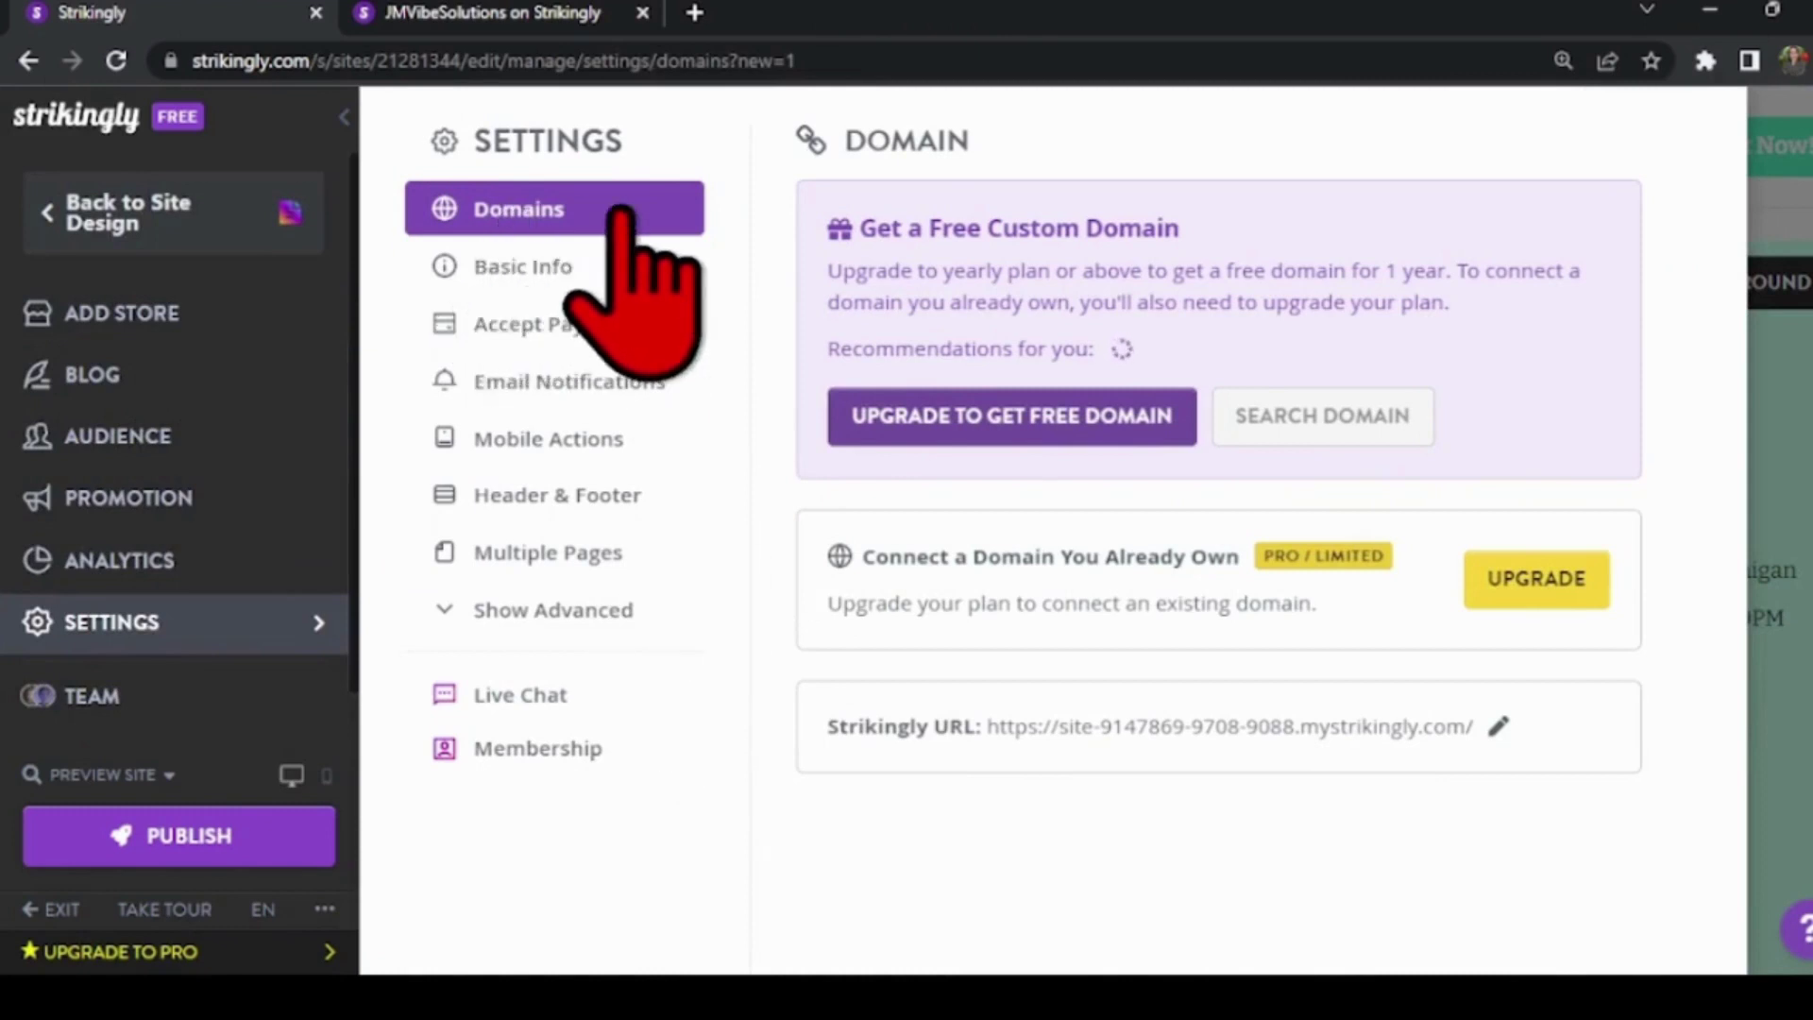
{"action": "left_click", "coordinate": [557, 499]}
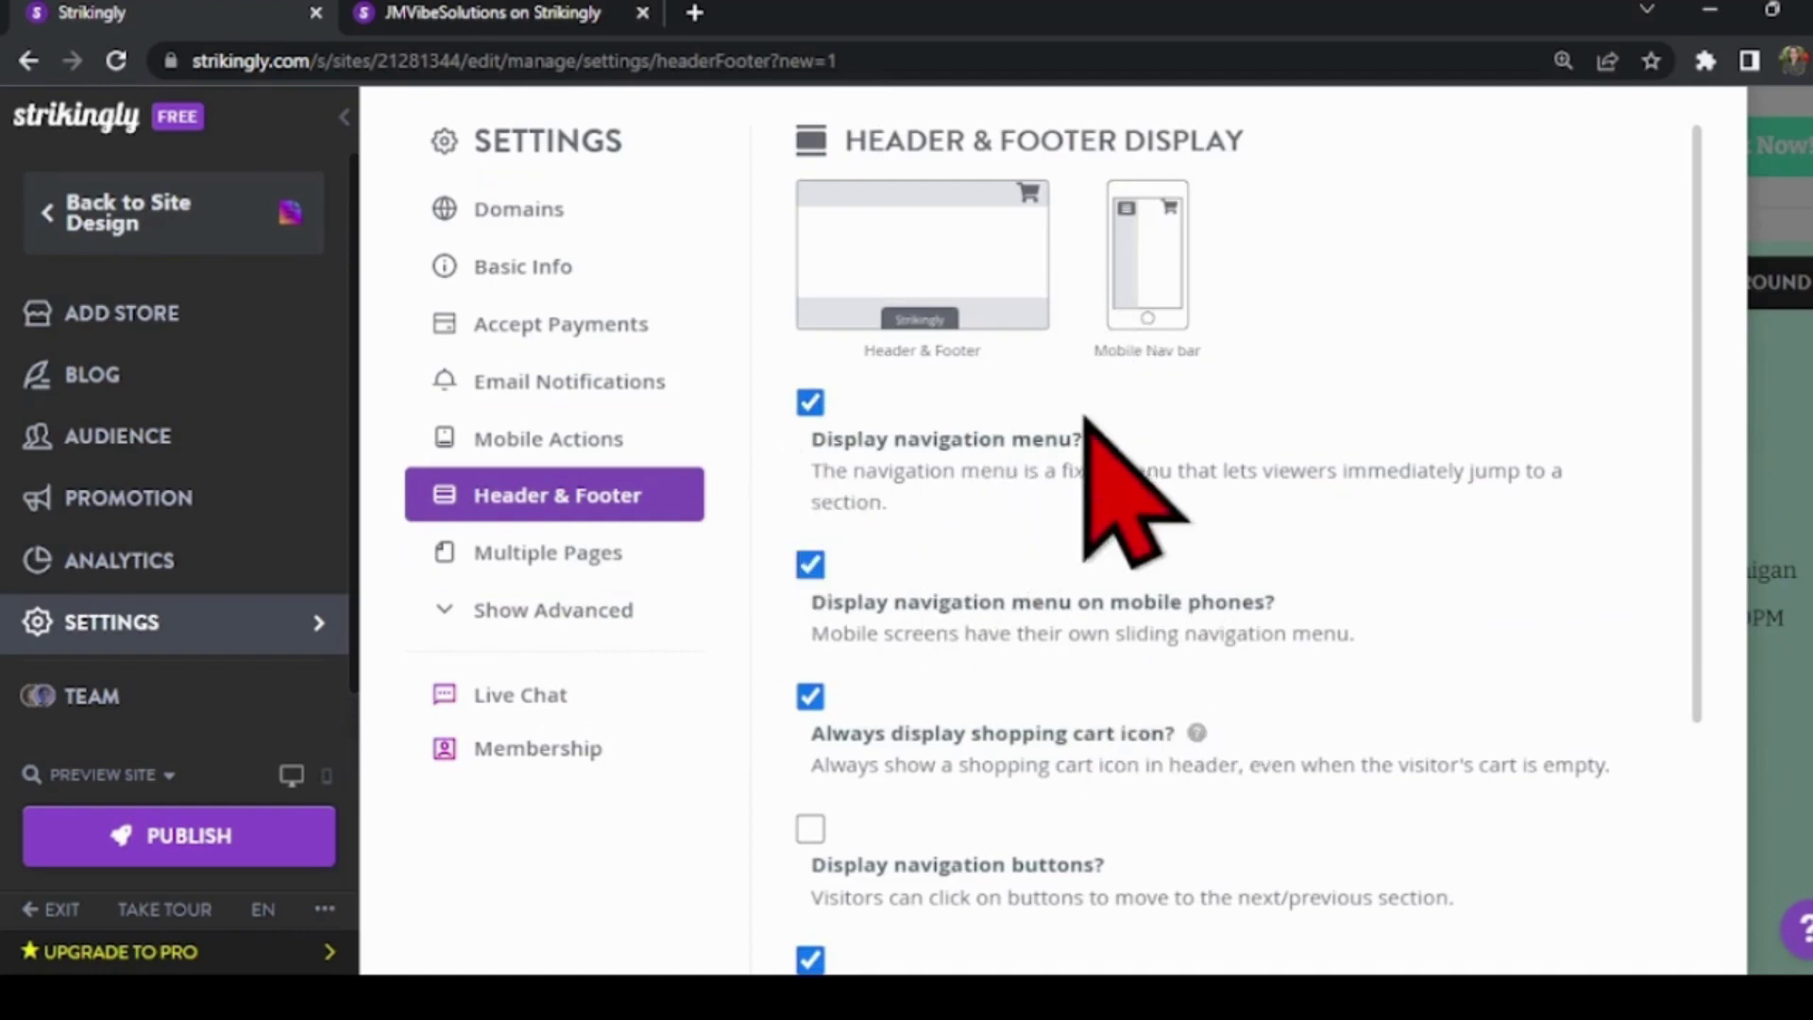
{"action": "scroll", "coordinate": [1049, 680], "scroll_direction": "down", "scroll_amount": 2}
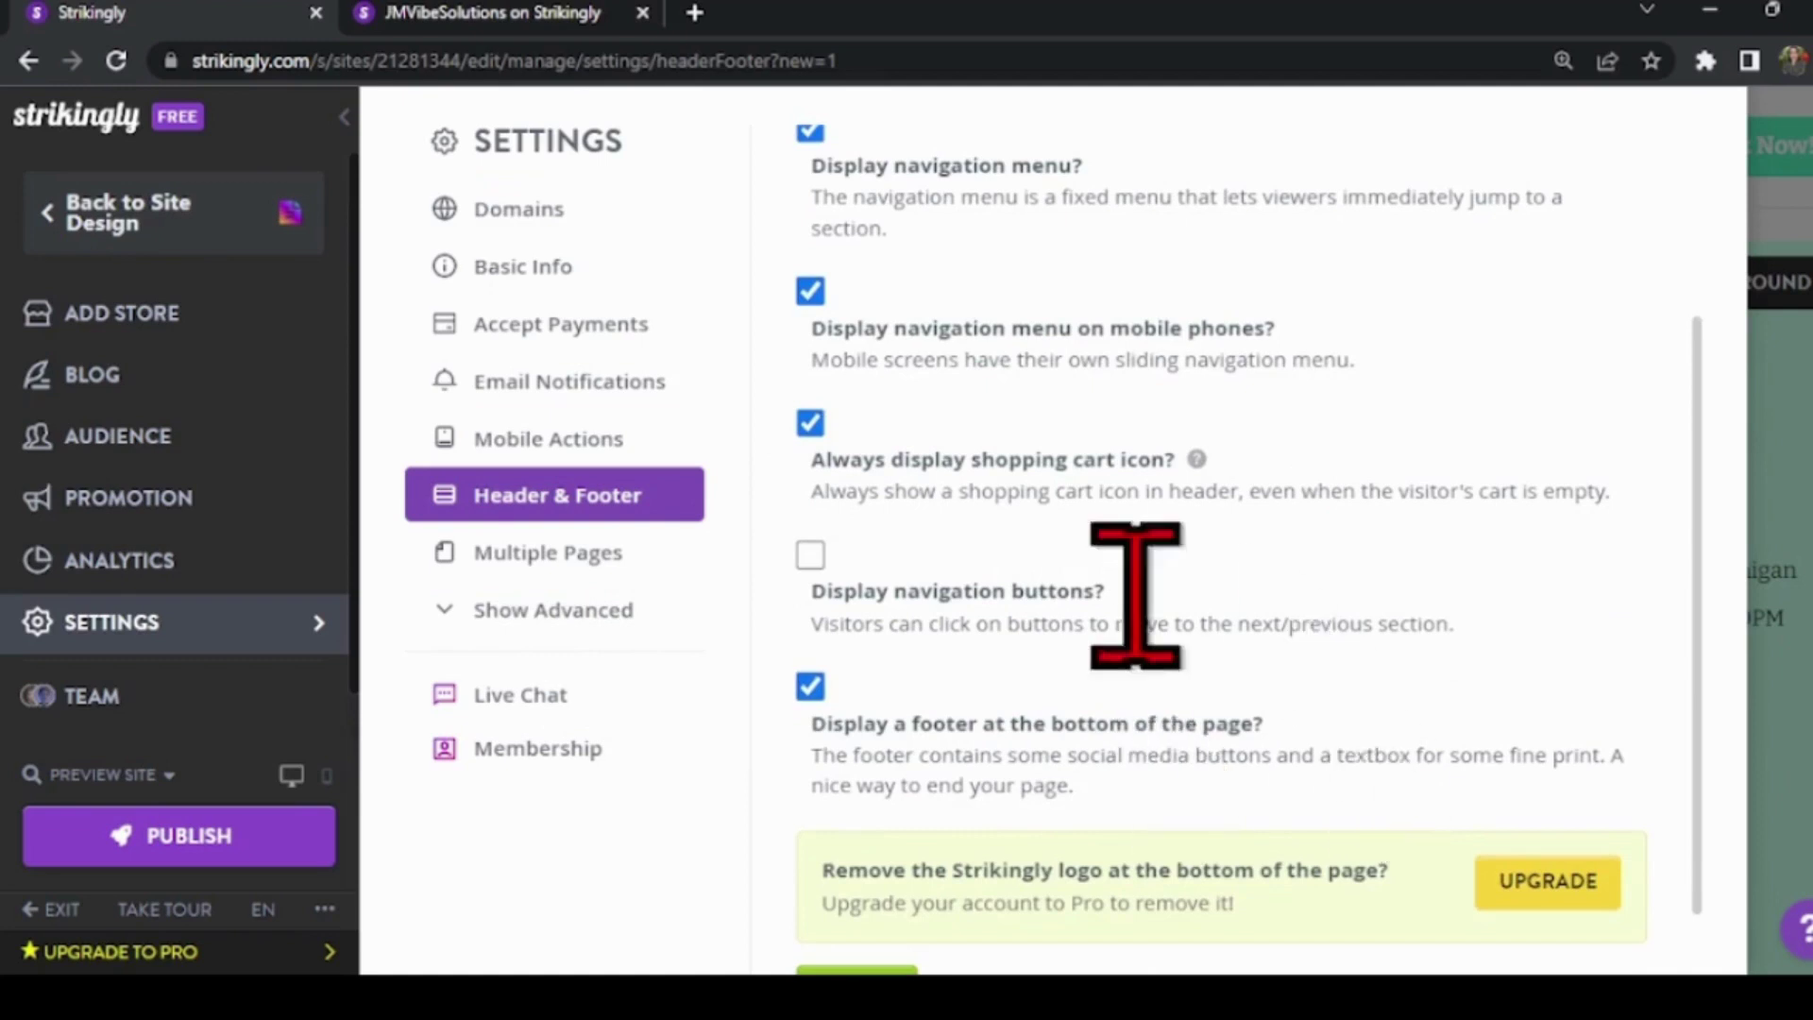
{"action": "scroll", "coordinate": [936, 766], "scroll_direction": "down", "scroll_amount": 1}
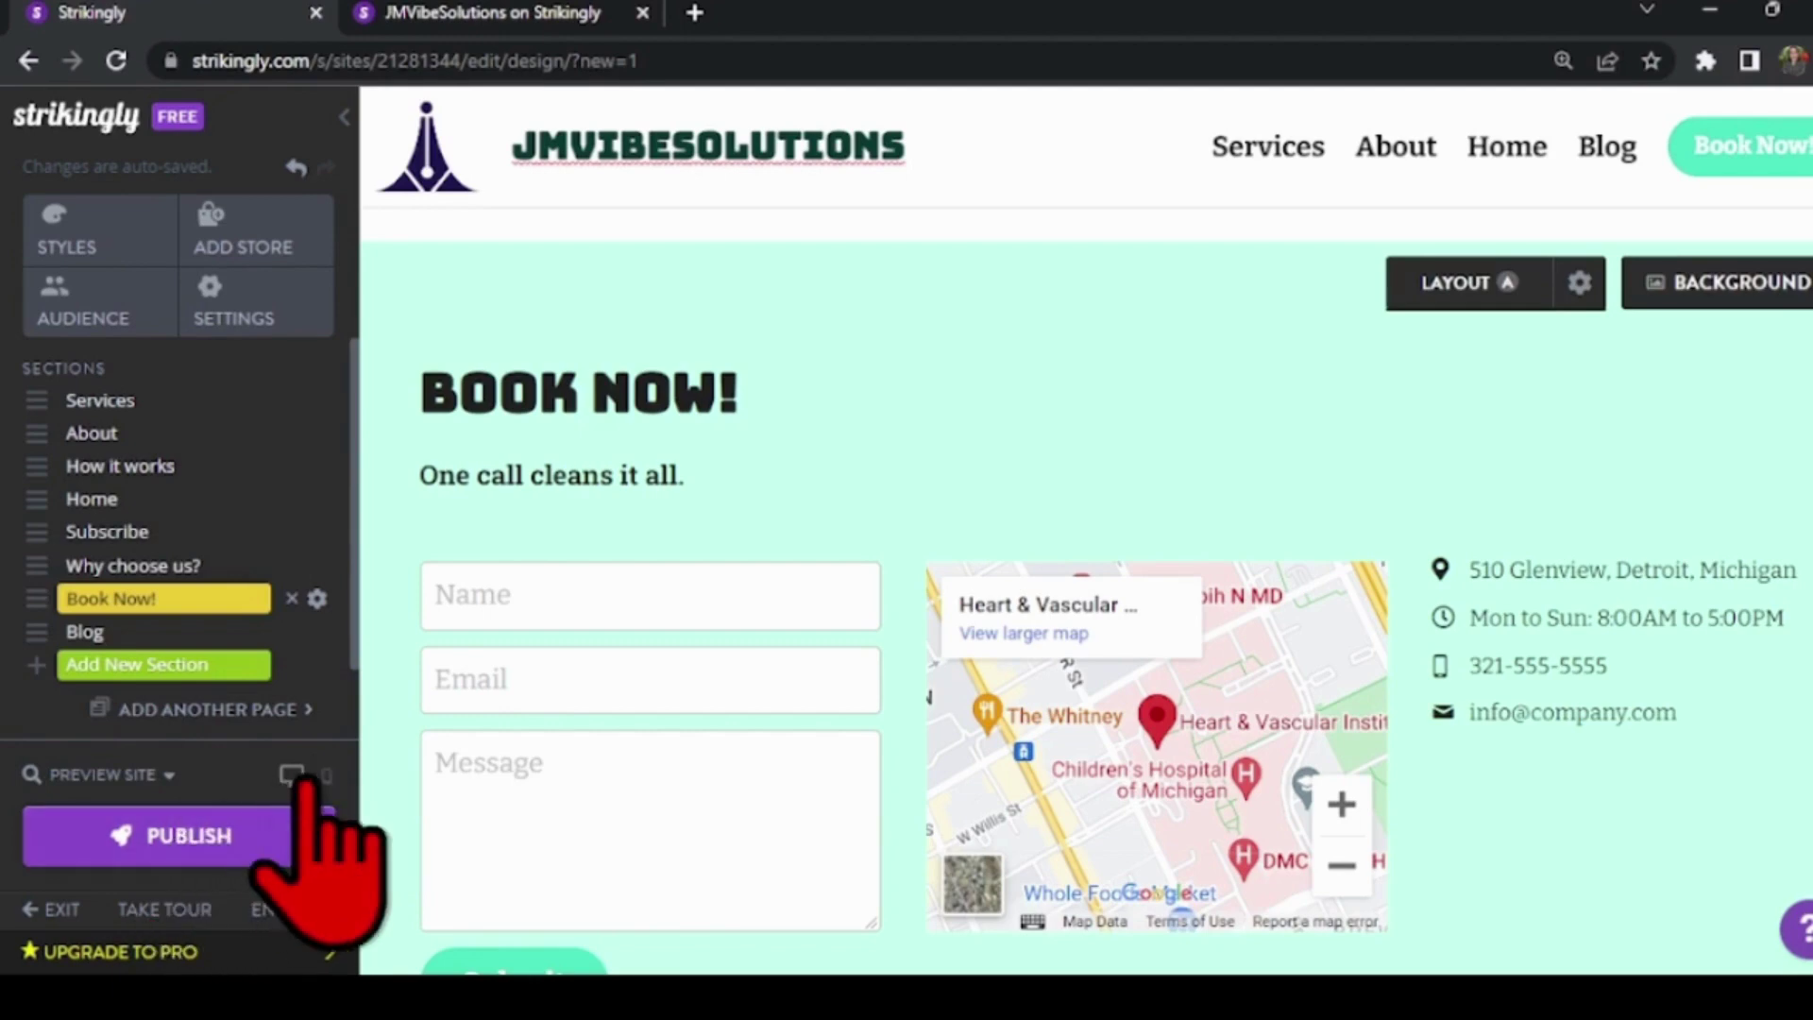
{"action": "scroll", "coordinate": [1032, 663], "scroll_direction": "down", "scroll_amount": 5}
{"action": "scroll", "coordinate": [1038, 655], "scroll_direction": "up", "scroll_amount": 3}
{"action": "scroll", "coordinate": [1073, 728], "scroll_direction": "up", "scroll_amount": 2}
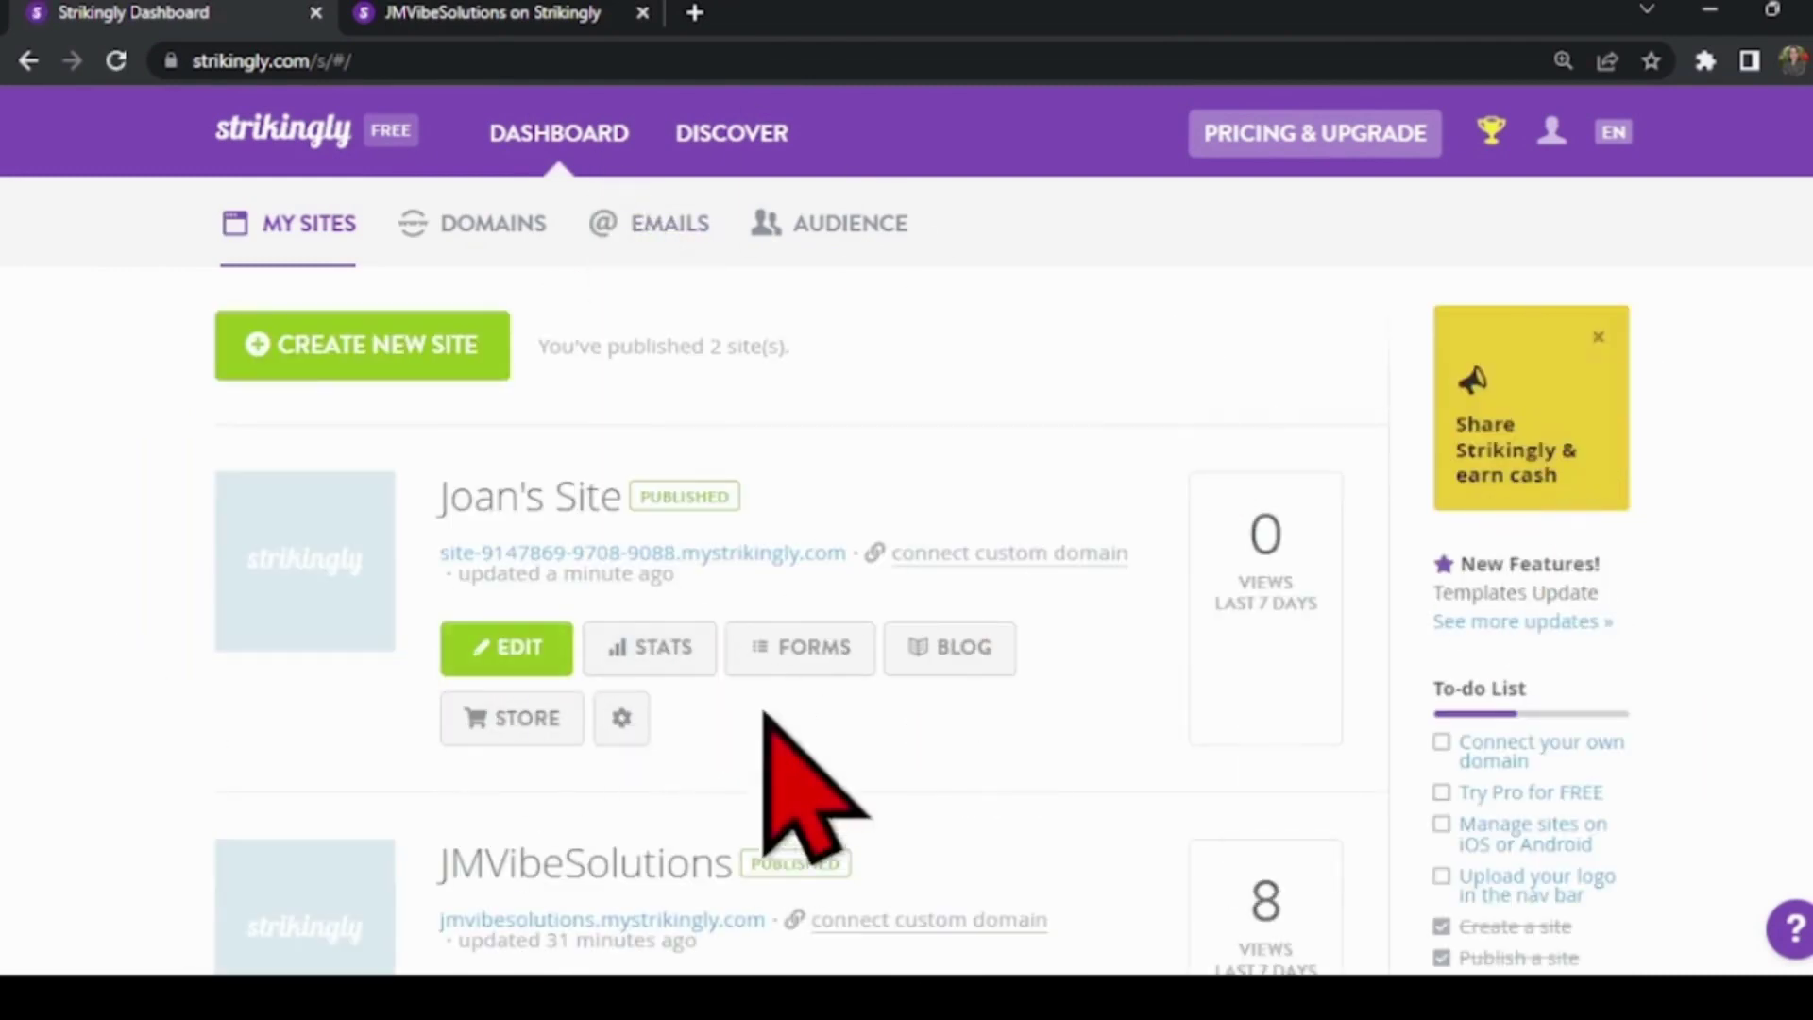
{"action": "scroll", "coordinate": [538, 538], "scroll_direction": "down", "scroll_amount": 1}
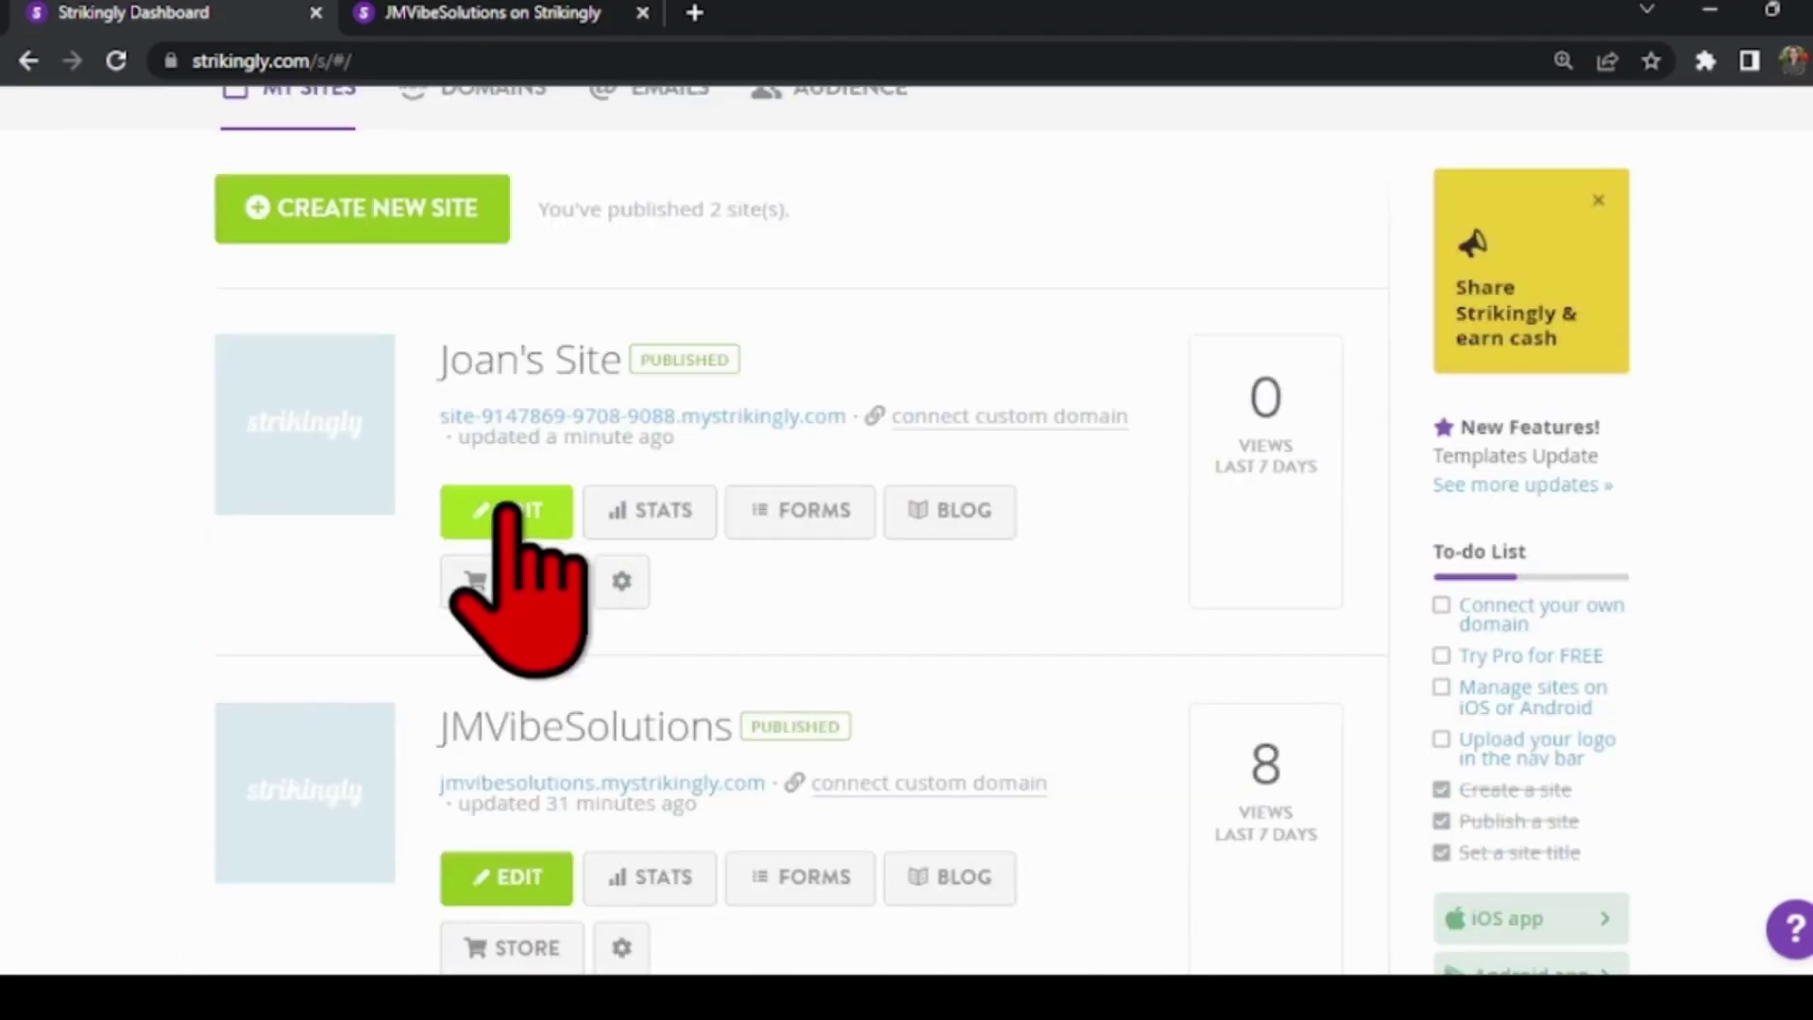